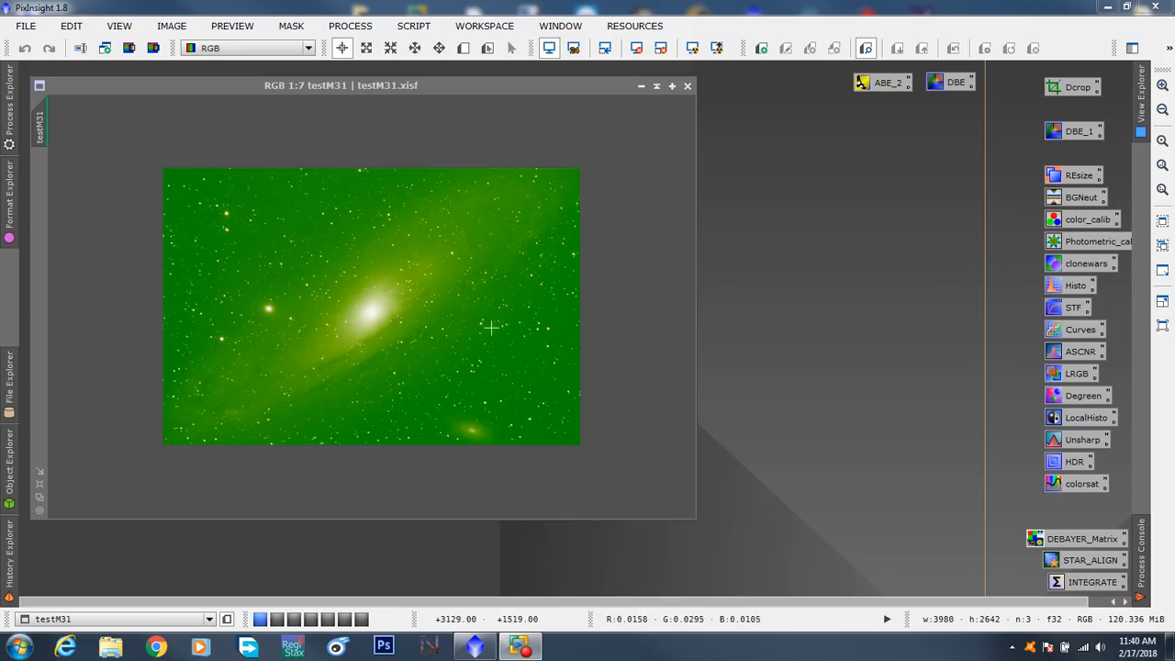
- Look over the AutomaticBackgroundExtractor settings and close the dialog
{"action": "double_click", "coordinate": [881, 86]}
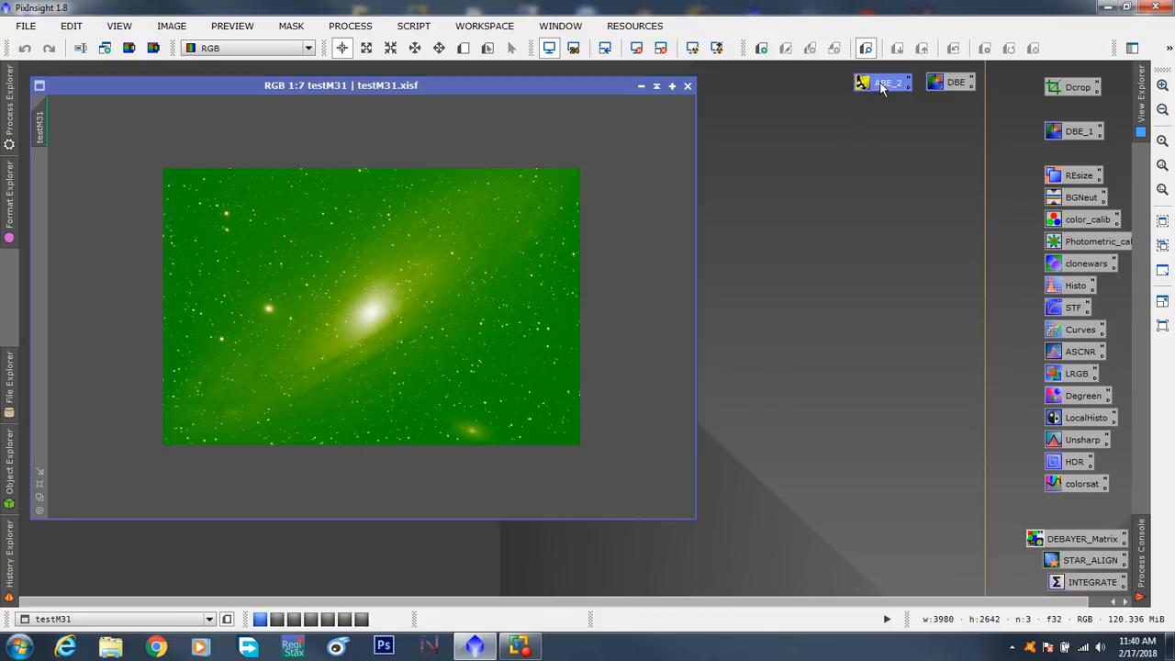
{"action": "mouse_move", "coordinate": [793, 116]}
{"action": "left_mouse_down"}
{"action": "mouse_move", "coordinate": [851, 131]}
{"action": "mouse_move", "coordinate": [804, 130]}
{"action": "left_mouse_up"}
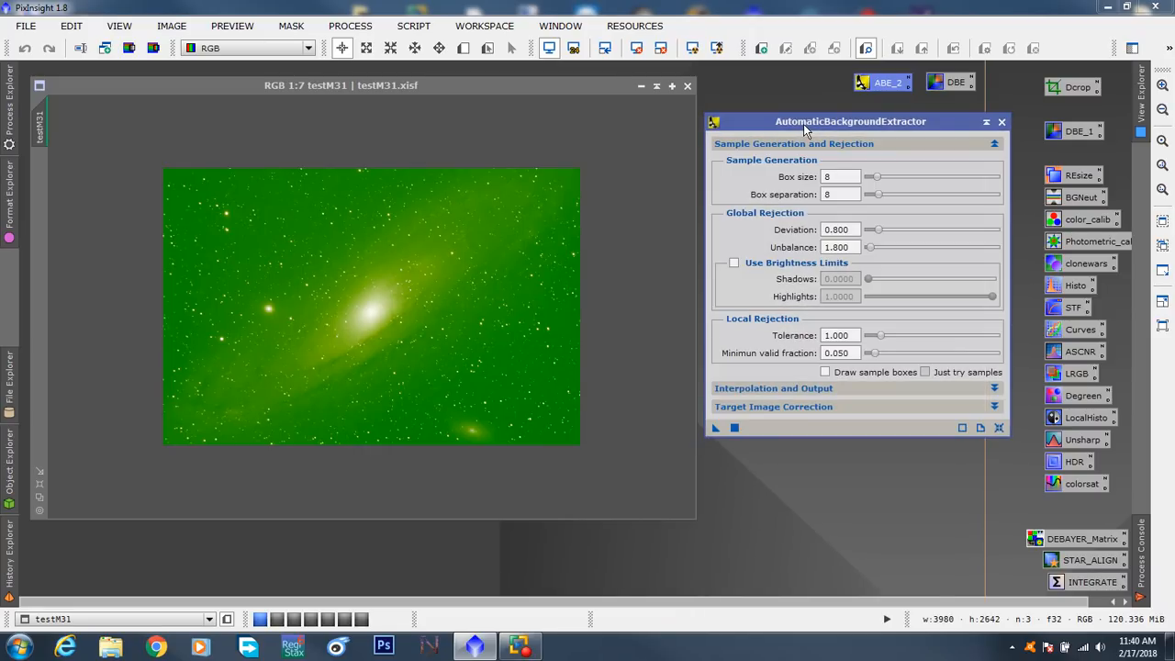
{"action": "left_click", "coordinate": [1001, 122]}
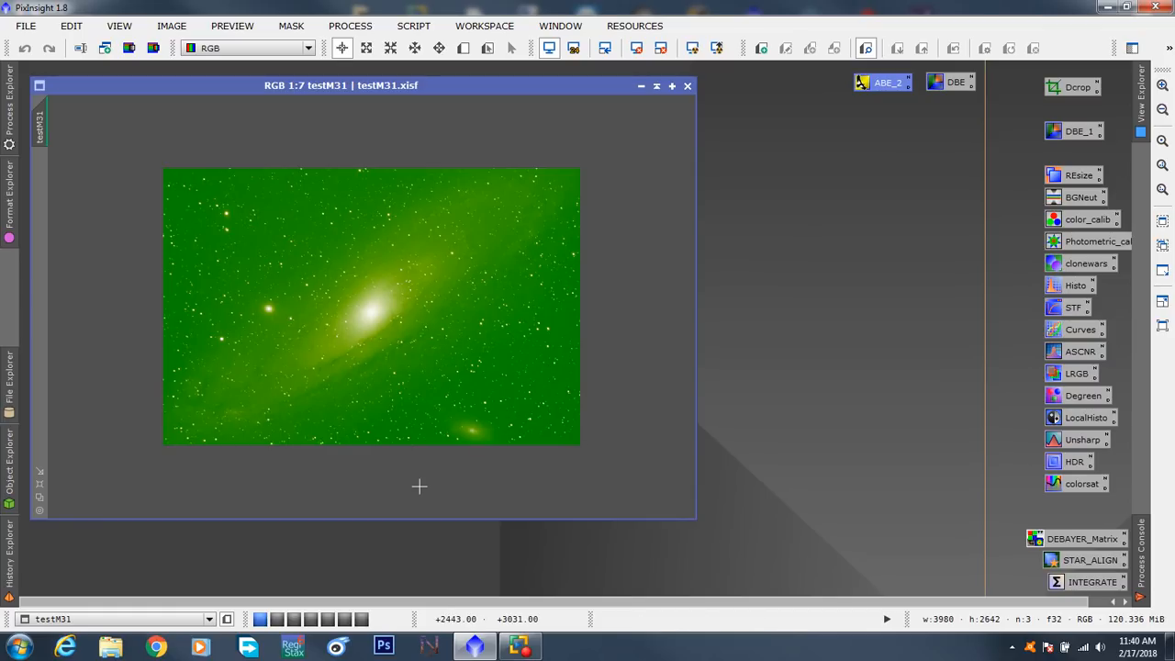
- View the m31_outline_dark_rim image in the SubsNoisereduction workspace and return to the testM31 workspace
{"action": "mouse_move", "coordinate": [277, 624]}
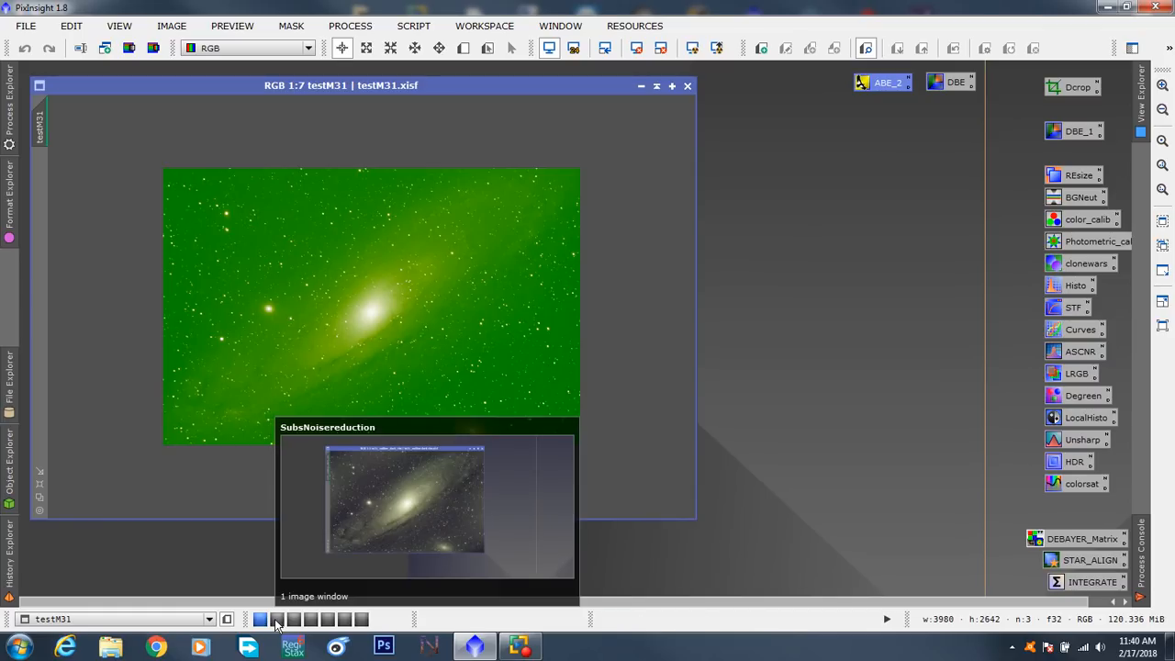
{"action": "left_click", "coordinate": [276, 620]}
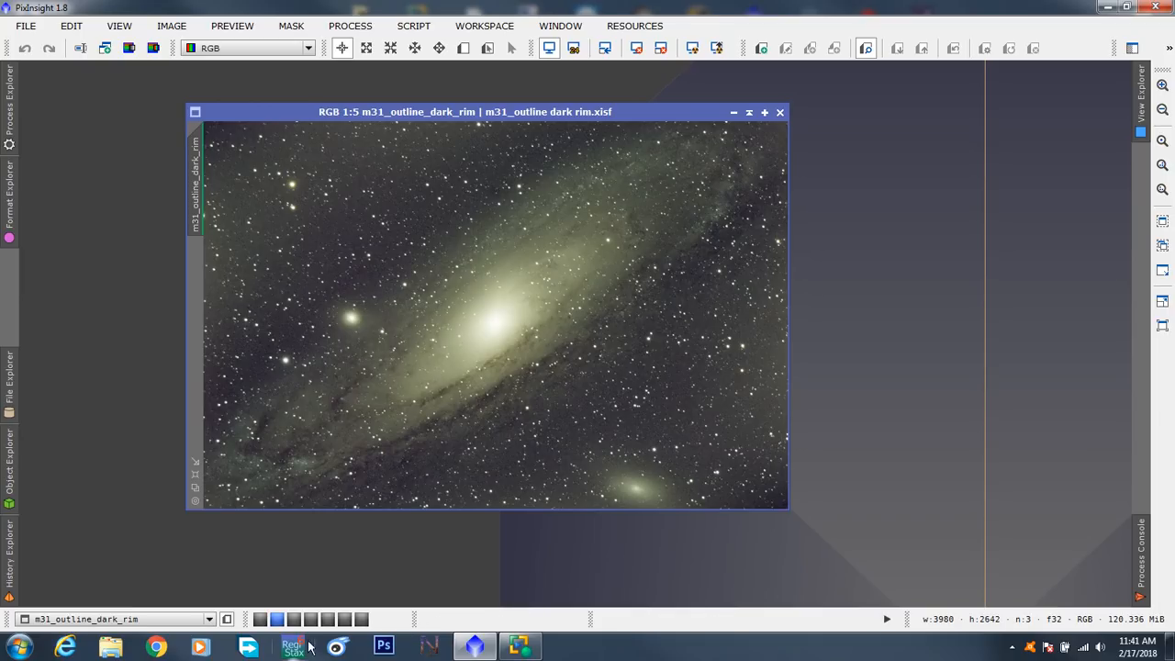
{"action": "left_click", "coordinate": [262, 619]}
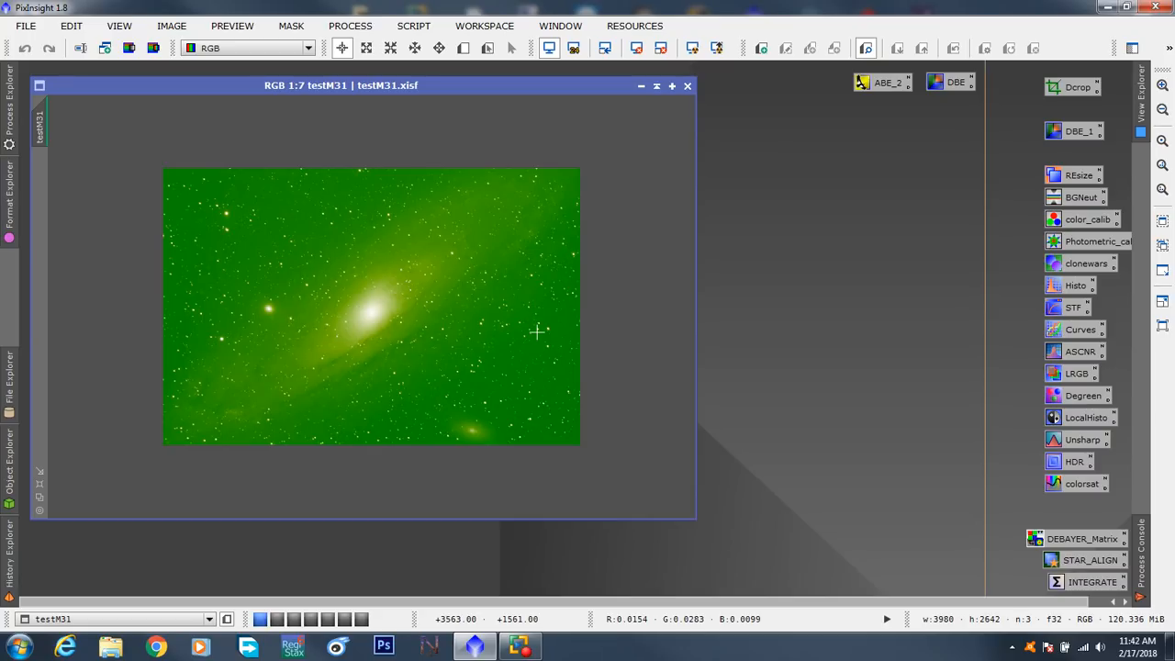
- Place the ABE_2 process icon between Dcrop and DBE_1, and leave the DBE icon on its own beside the image
{"action": "left_click_drag", "start_coordinate": [952, 87], "coordinate": [770, 262]}
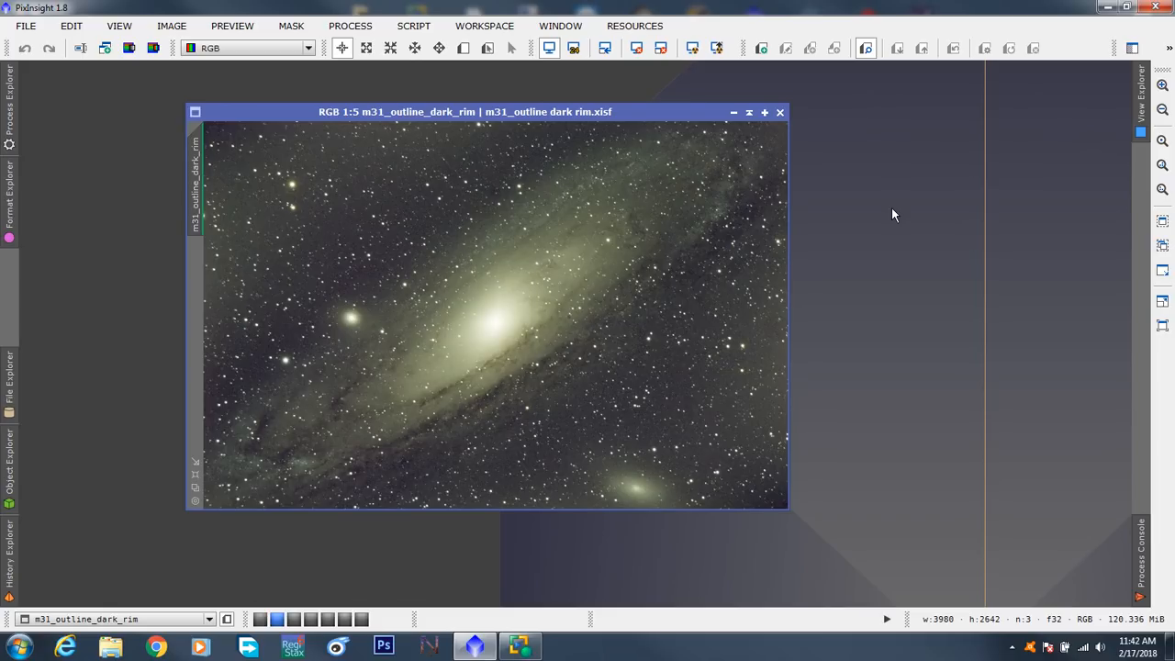
{"action": "left_click", "coordinate": [261, 618]}
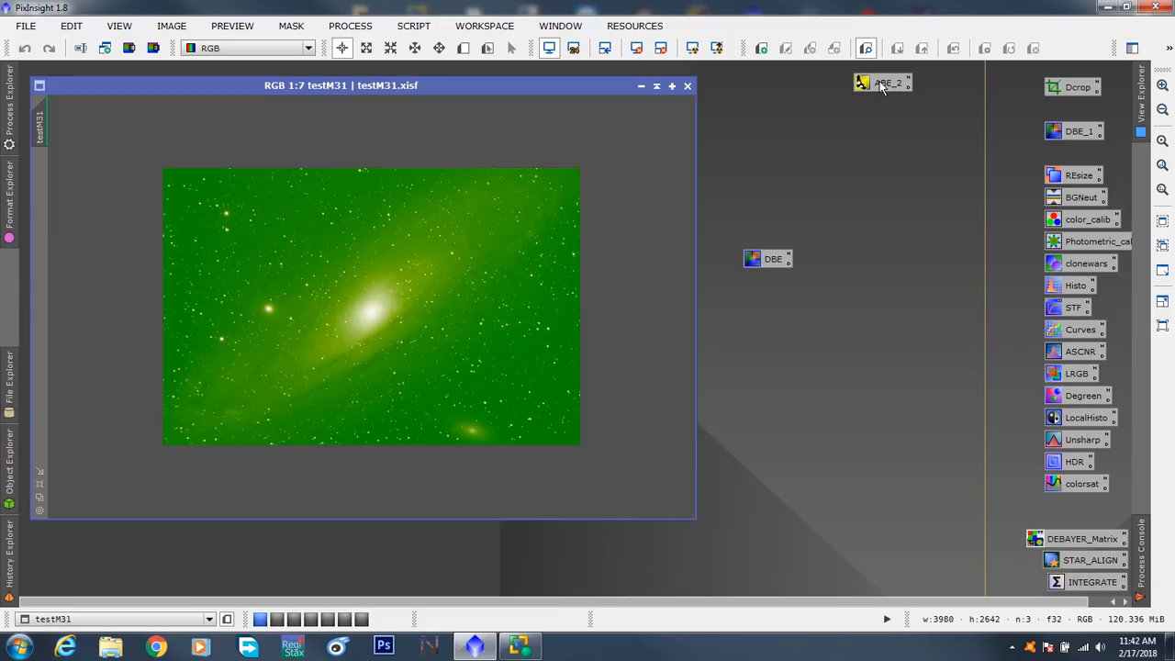
{"action": "left_click_drag", "start_coordinate": [887, 86], "coordinate": [1066, 108]}
{"action": "left_click_drag", "start_coordinate": [771, 262], "coordinate": [828, 90]}
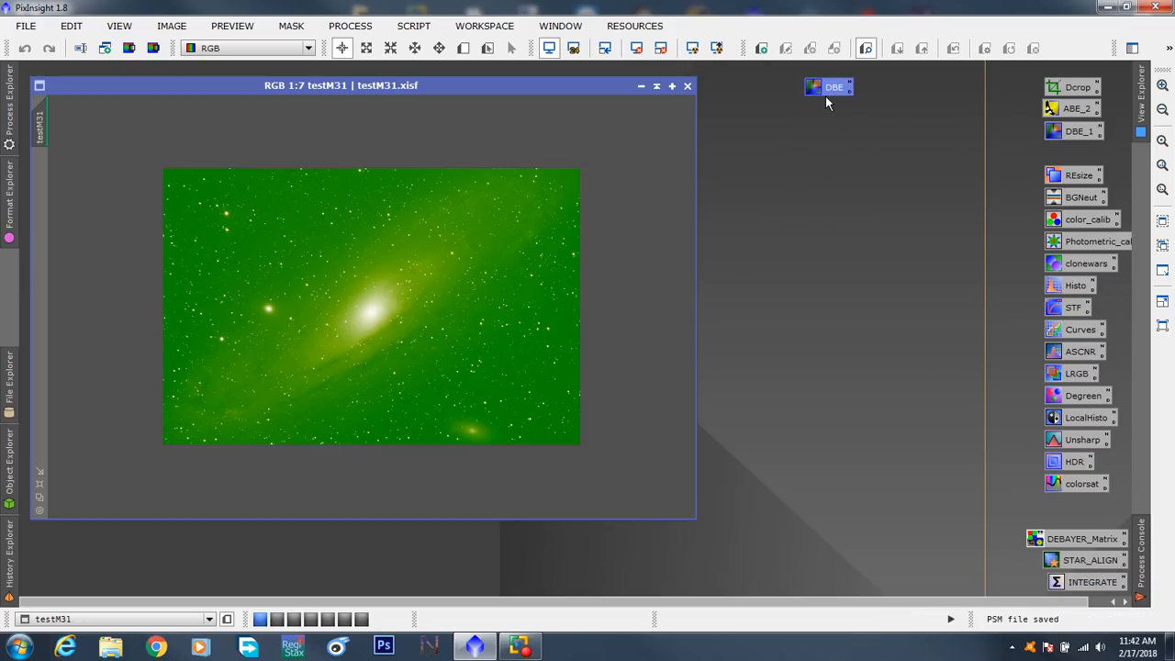
- Open DynamicBackgroundExtraction from its DBE icon and browse the Process Explorer and the full list of all processes
{"action": "double_click", "coordinate": [823, 89]}
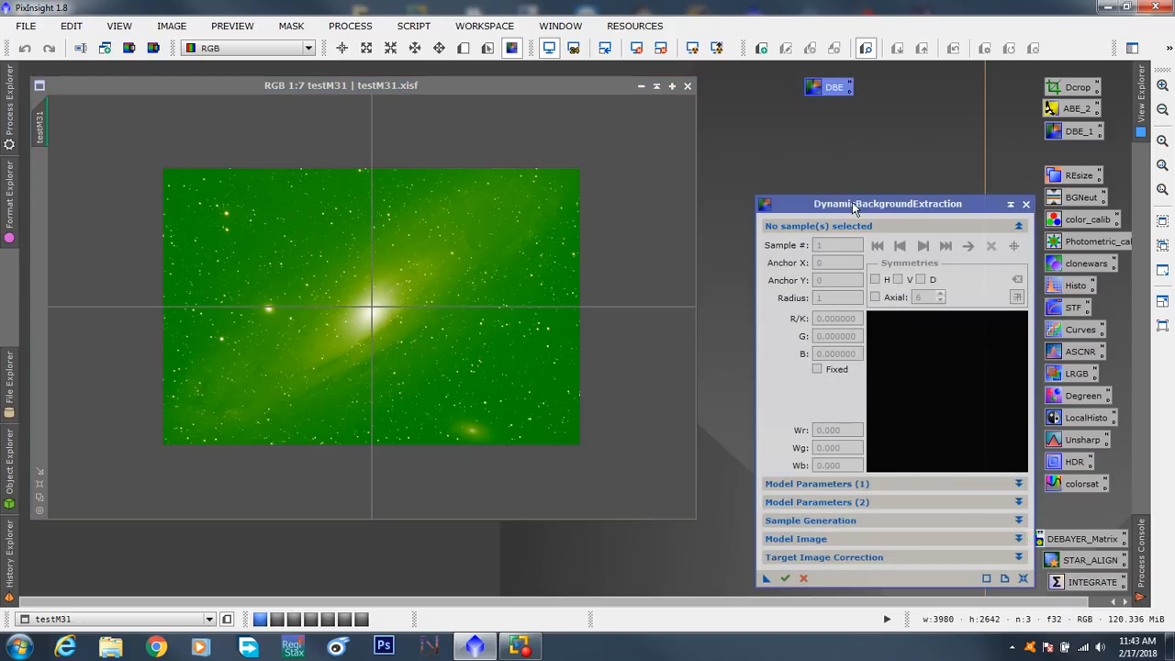
{"action": "left_click_drag", "start_coordinate": [852, 202], "coordinate": [827, 74]}
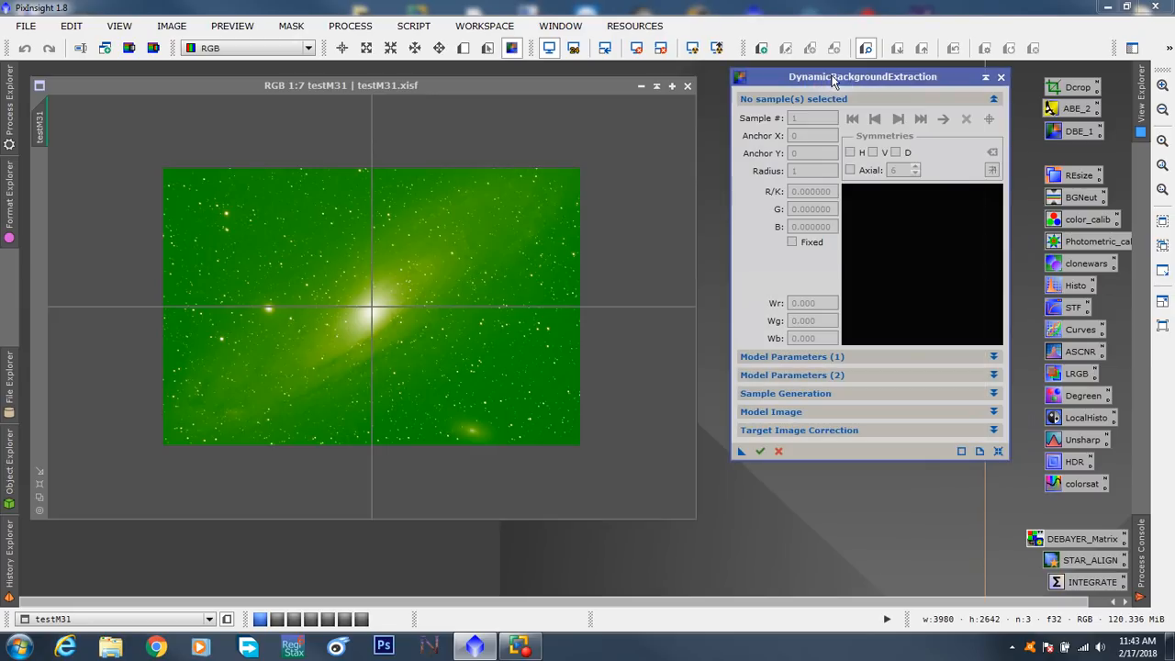
{"action": "left_click", "coordinate": [11, 128]}
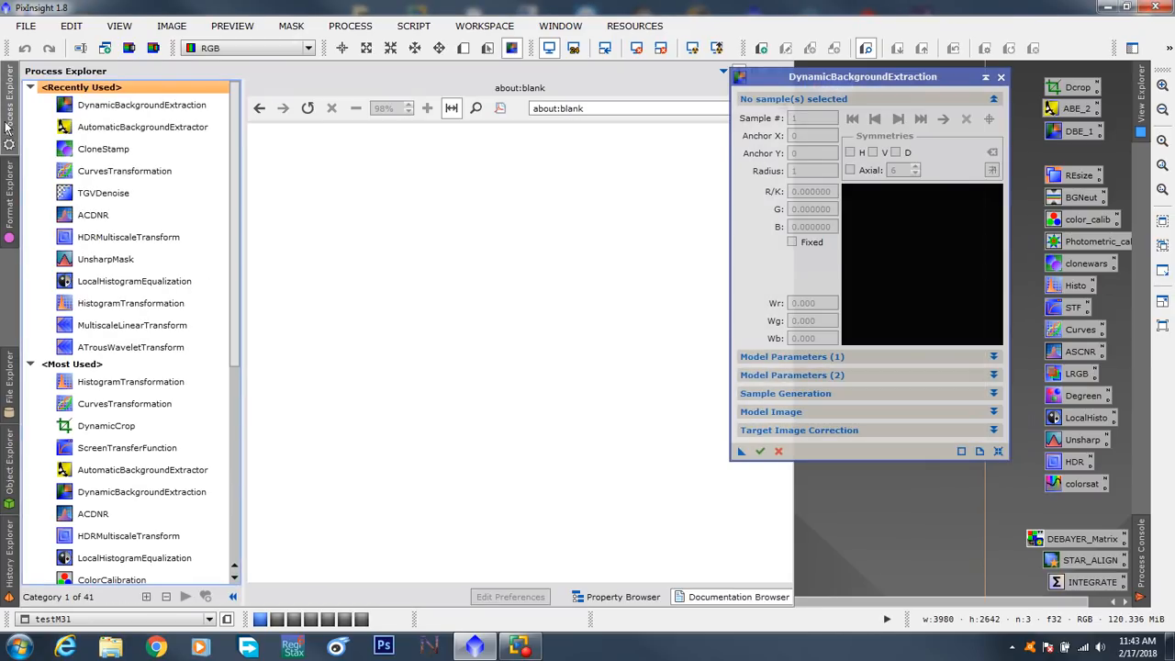
{"action": "left_click", "coordinate": [10, 125]}
{"action": "left_click", "coordinate": [341, 30]}
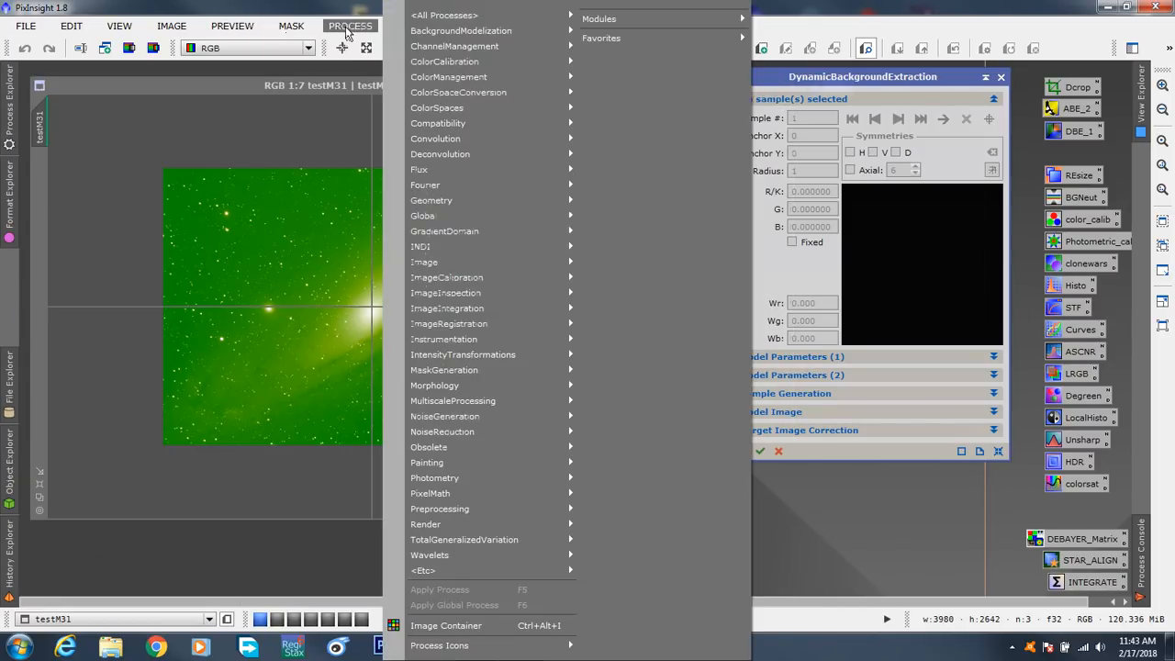
{"action": "mouse_move", "coordinate": [441, 20]}
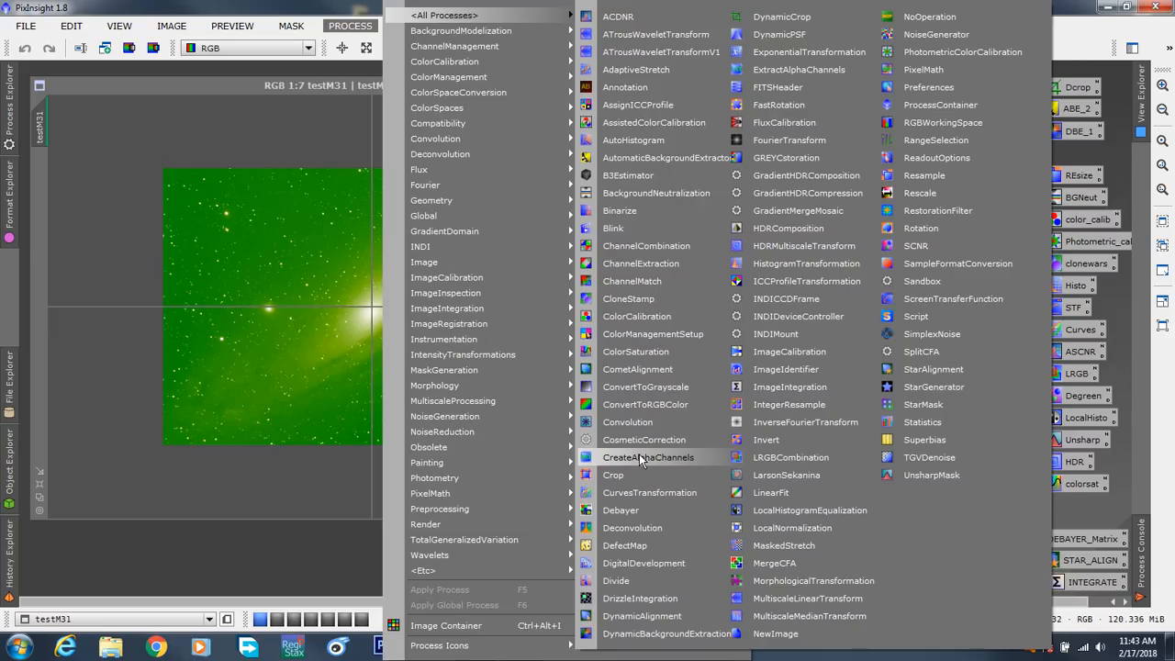
{"action": "left_click", "coordinate": [301, 541]}
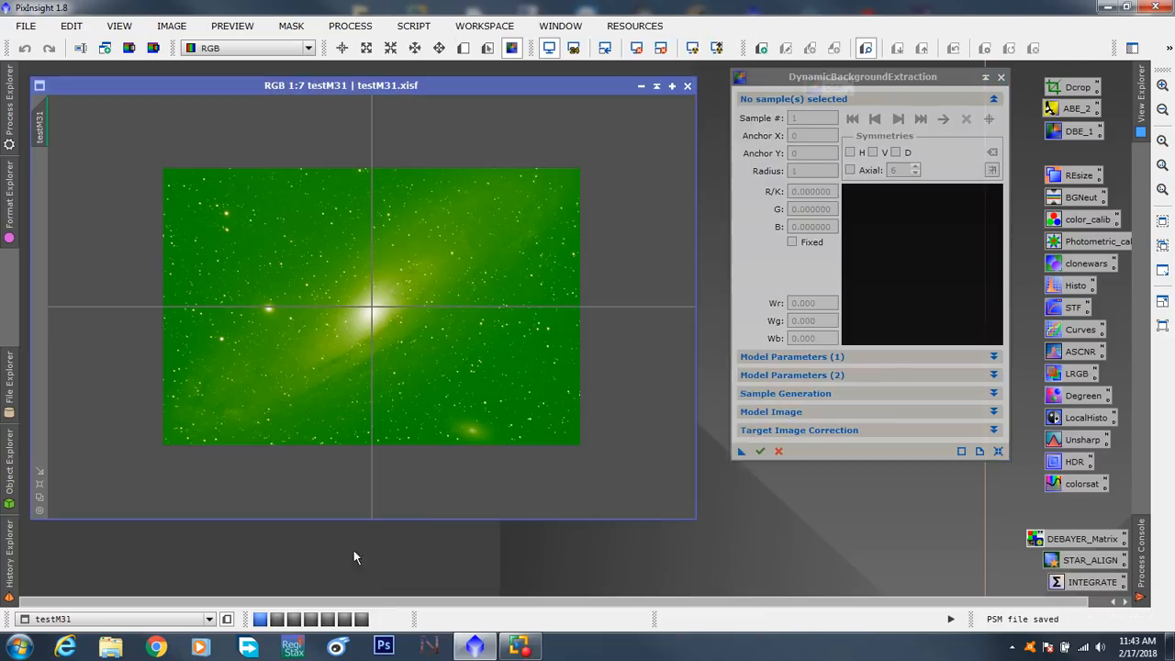
- Zoom the testM31 window to 1:5 so the image fills it, and close the DynamicBackgroundExtraction dialog
{"action": "left_click_drag", "start_coordinate": [803, 82], "coordinate": [796, 115]}
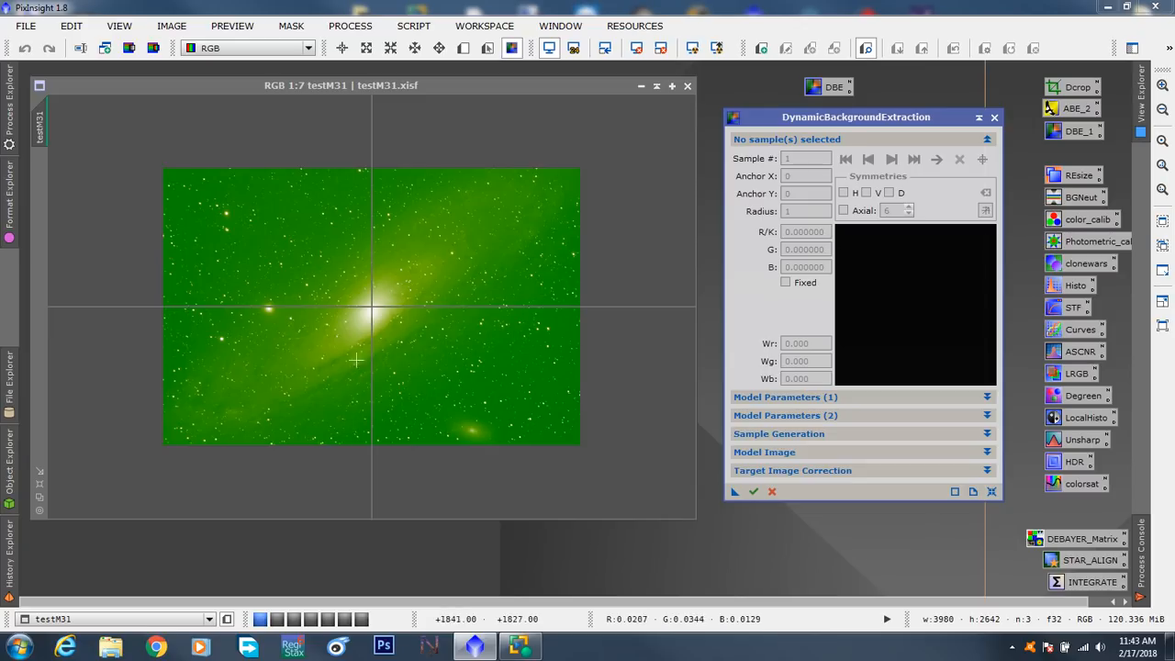
{"action": "left_click", "coordinate": [39, 501]}
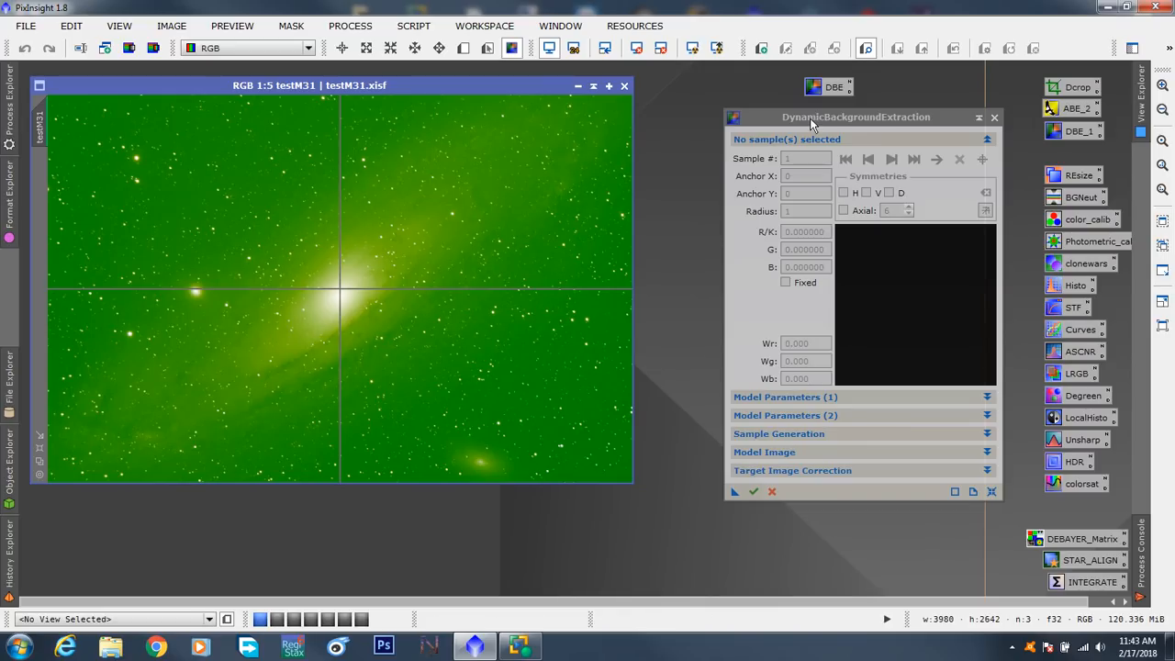
{"action": "left_click_drag", "start_coordinate": [809, 117], "coordinate": [783, 124]}
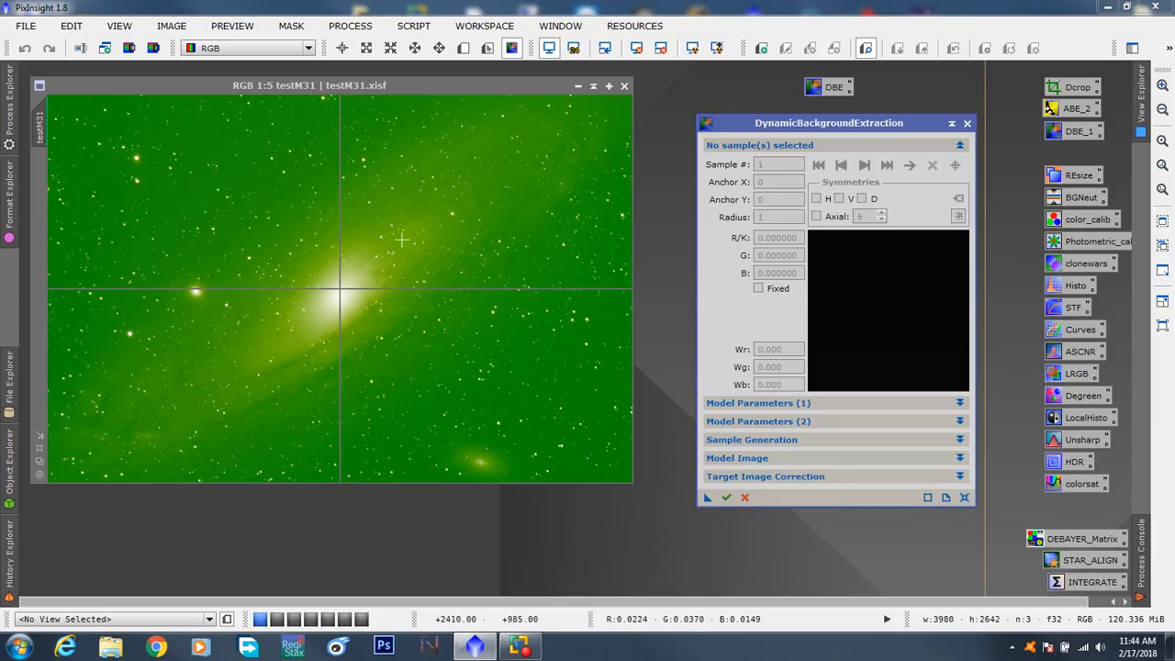
{"action": "left_click_drag", "start_coordinate": [829, 127], "coordinate": [826, 127]}
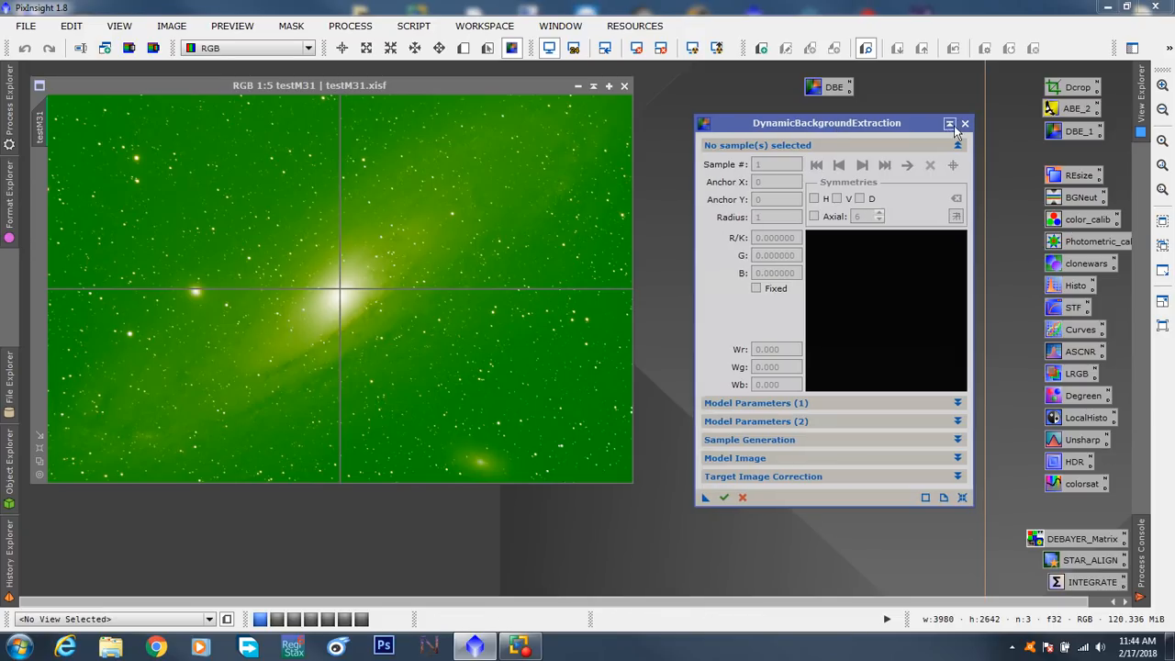
{"action": "left_click", "coordinate": [964, 123]}
{"action": "left_click", "coordinate": [556, 343]}
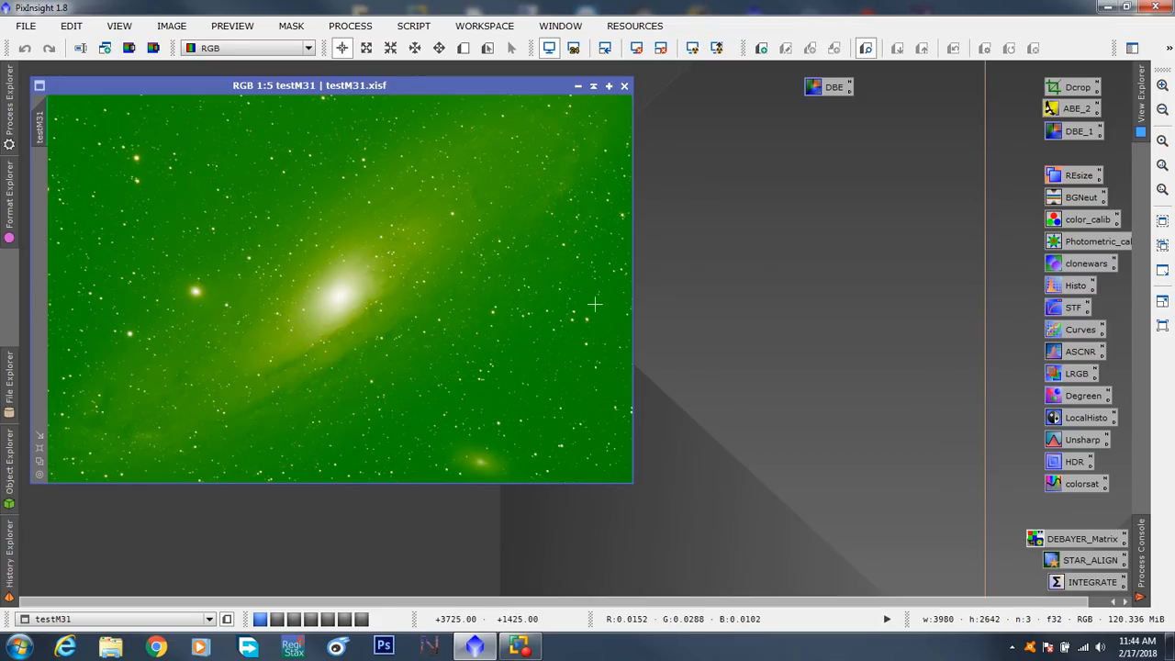
- Reopen DynamicBackgroundExtraction on testM31 and generate a grid of samples with radius 5 and 10 samples per row
{"action": "double_click", "coordinate": [828, 88]}
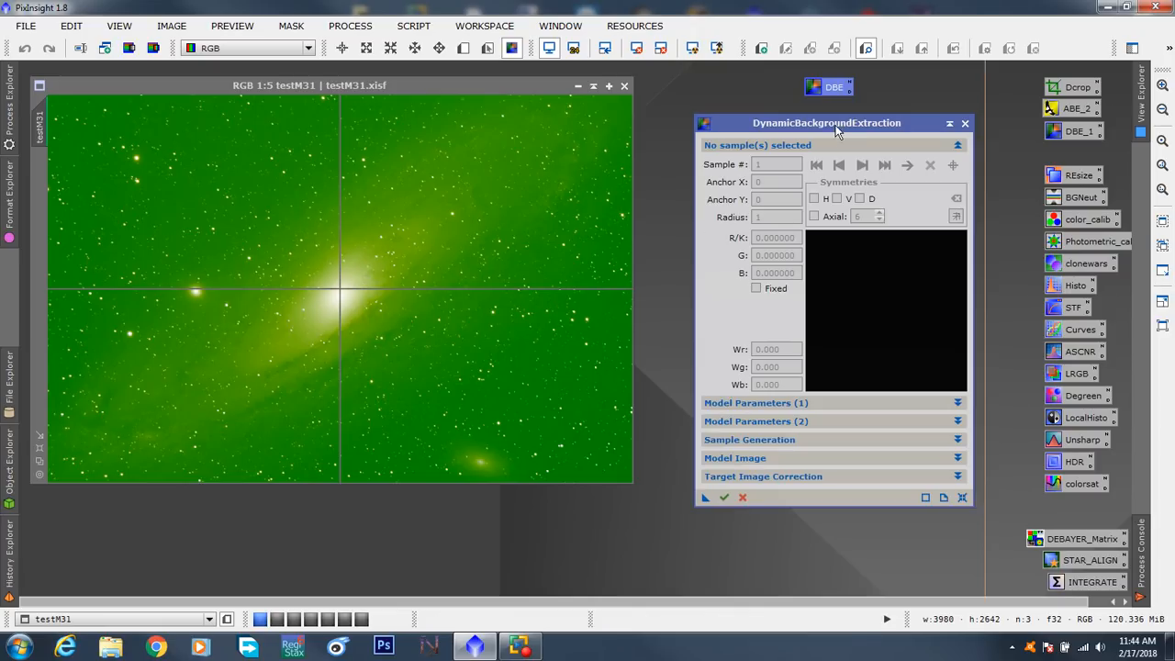
{"action": "left_click_drag", "start_coordinate": [842, 125], "coordinate": [844, 11]}
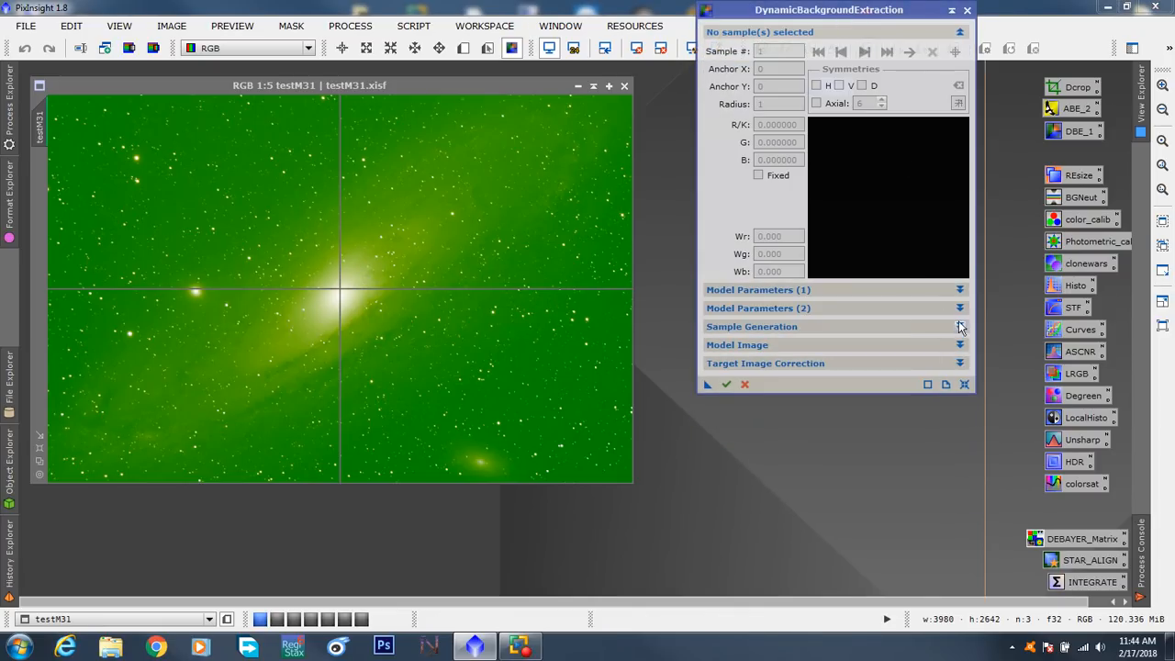
{"action": "left_click", "coordinate": [958, 311]}
{"action": "left_click", "coordinate": [959, 310]}
{"action": "left_click", "coordinate": [960, 290]}
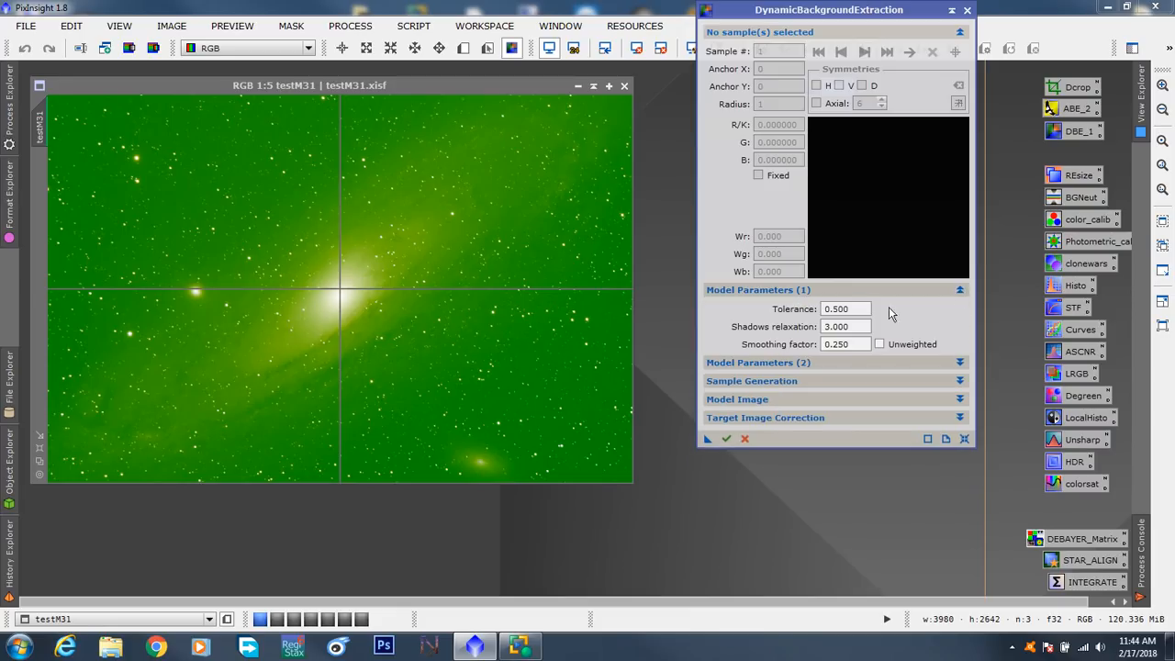
{"action": "left_click", "coordinate": [959, 381]}
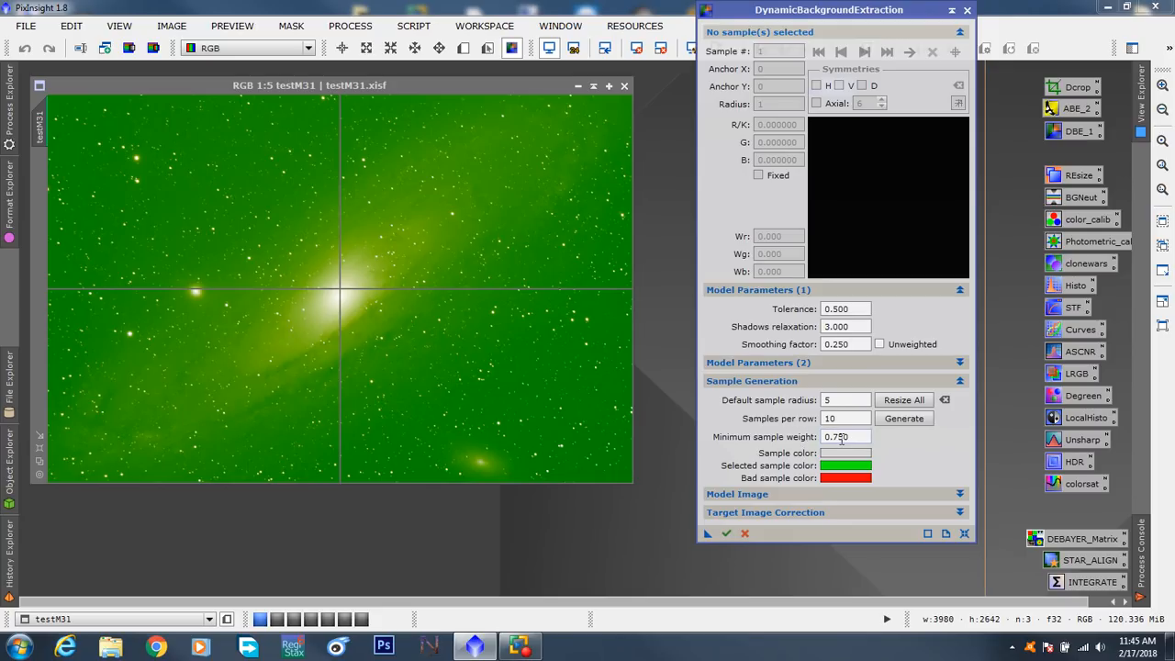
{"action": "left_click", "coordinate": [905, 423]}
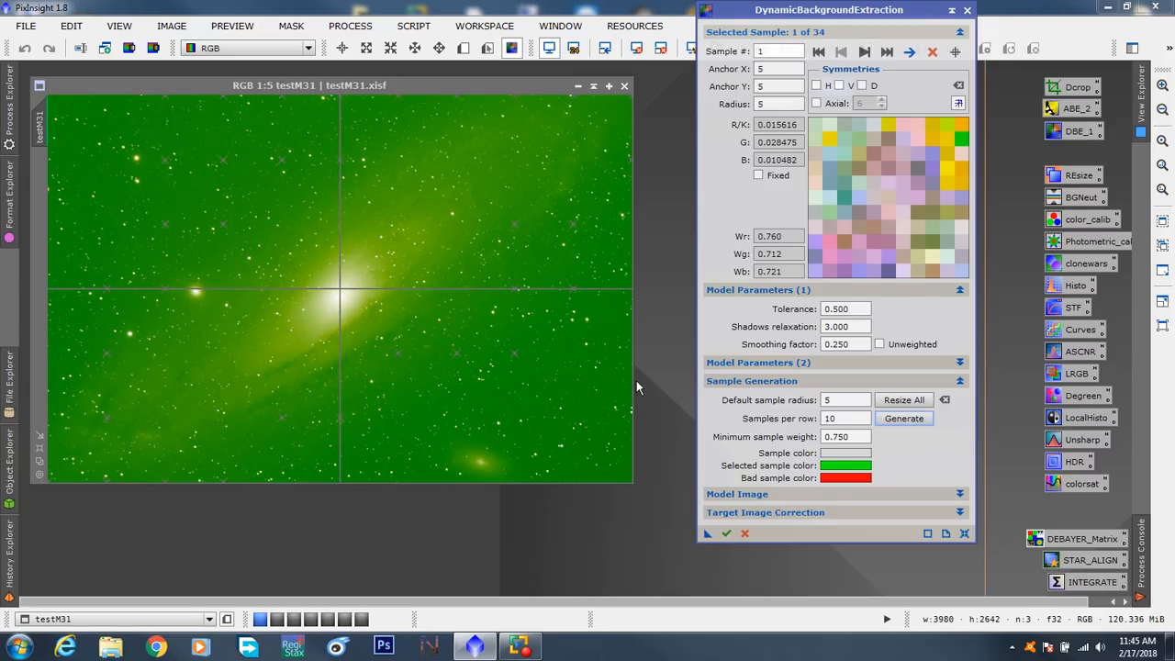
- Add a background sample at anchor X 2930, Y 1670 and inspect the sample boxes close up at 1:1
{"action": "left_click", "coordinate": [478, 341]}
{"action": "scroll", "coordinate": [478, 340], "scroll_direction": "up", "scroll_amount": 4}
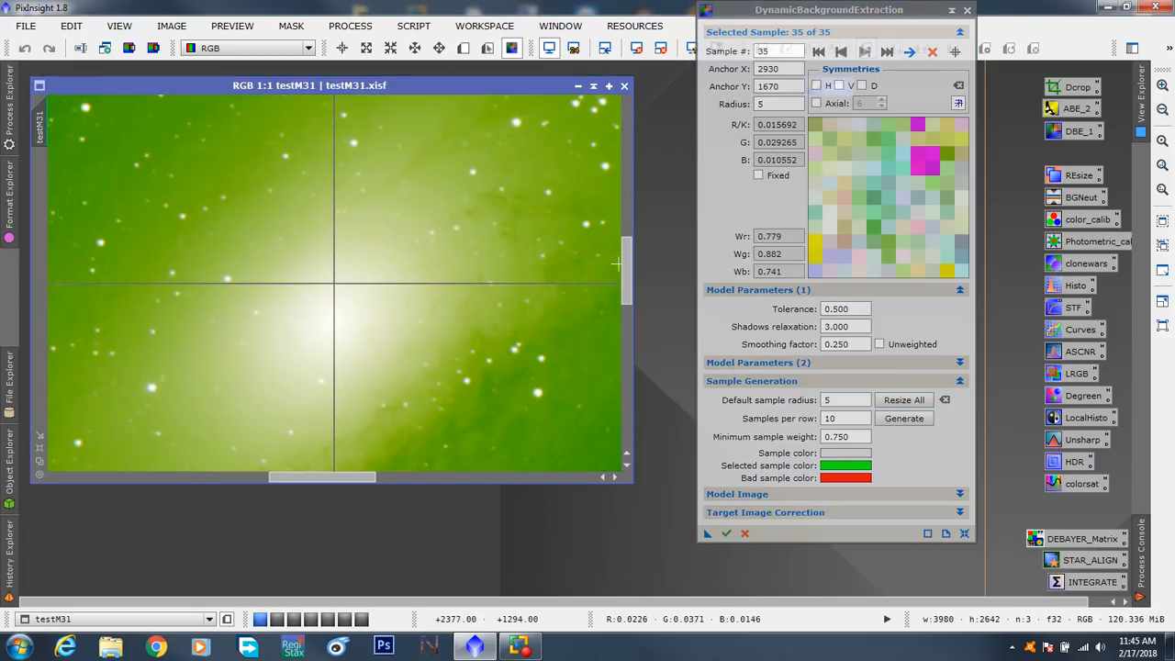
{"action": "left_click_drag", "start_coordinate": [624, 267], "coordinate": [628, 398]}
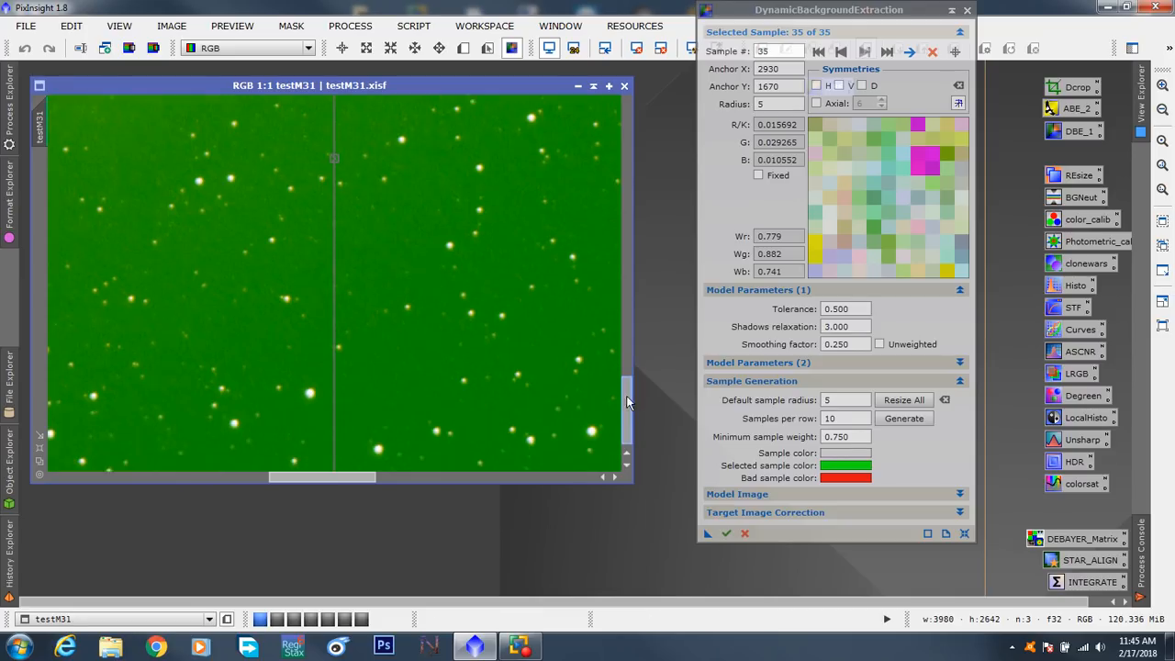
{"action": "left_click_drag", "start_coordinate": [627, 398], "coordinate": [673, 125]}
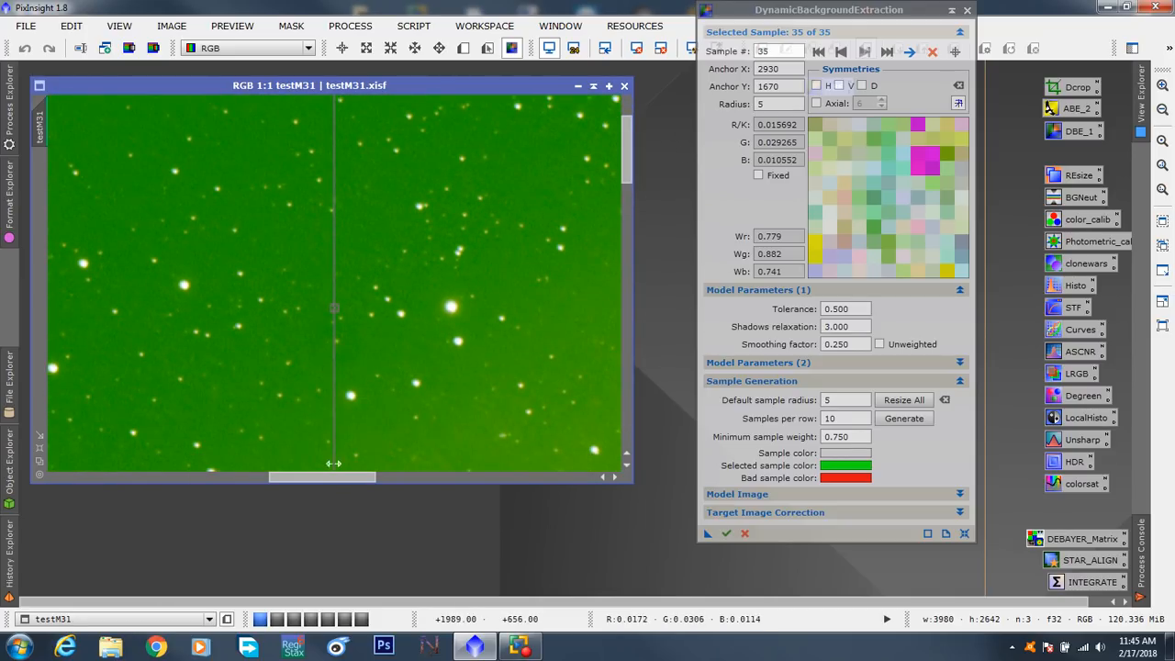
{"action": "mouse_move", "coordinate": [332, 477]}
{"action": "left_mouse_down"}
{"action": "mouse_move", "coordinate": [165, 495]}
{"action": "mouse_move", "coordinate": [323, 478]}
{"action": "left_mouse_up"}
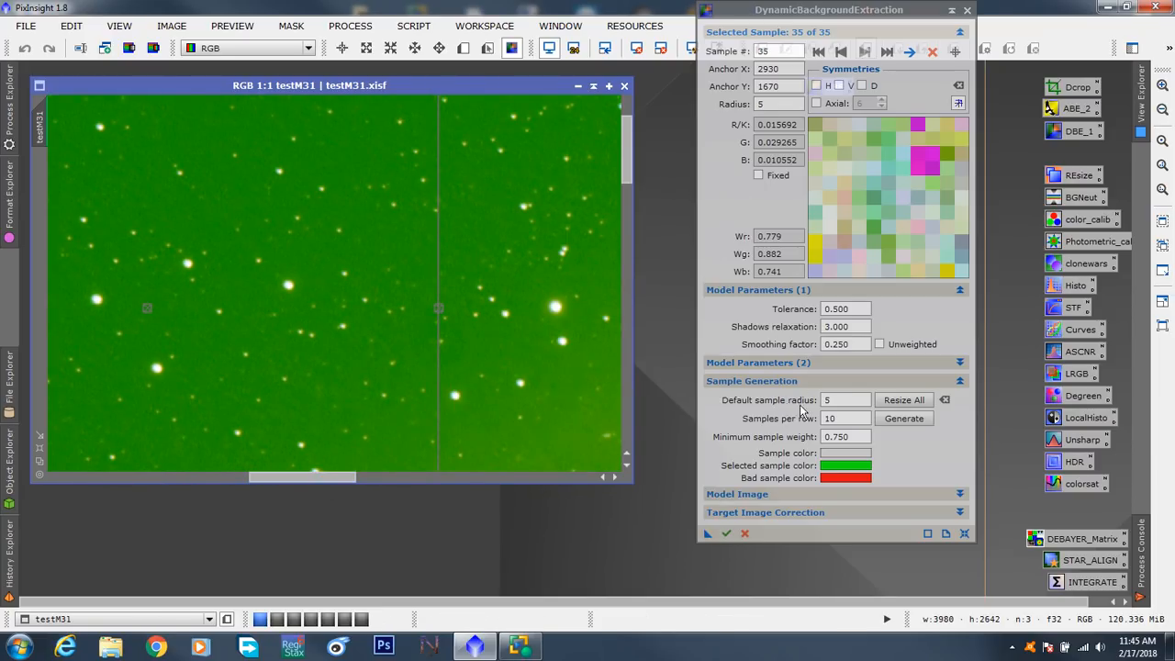
- Resize all samples to a default radius of 20 and move the manually added sample to anchor X 3565, Y 1930
{"action": "double_click", "coordinate": [825, 400]}
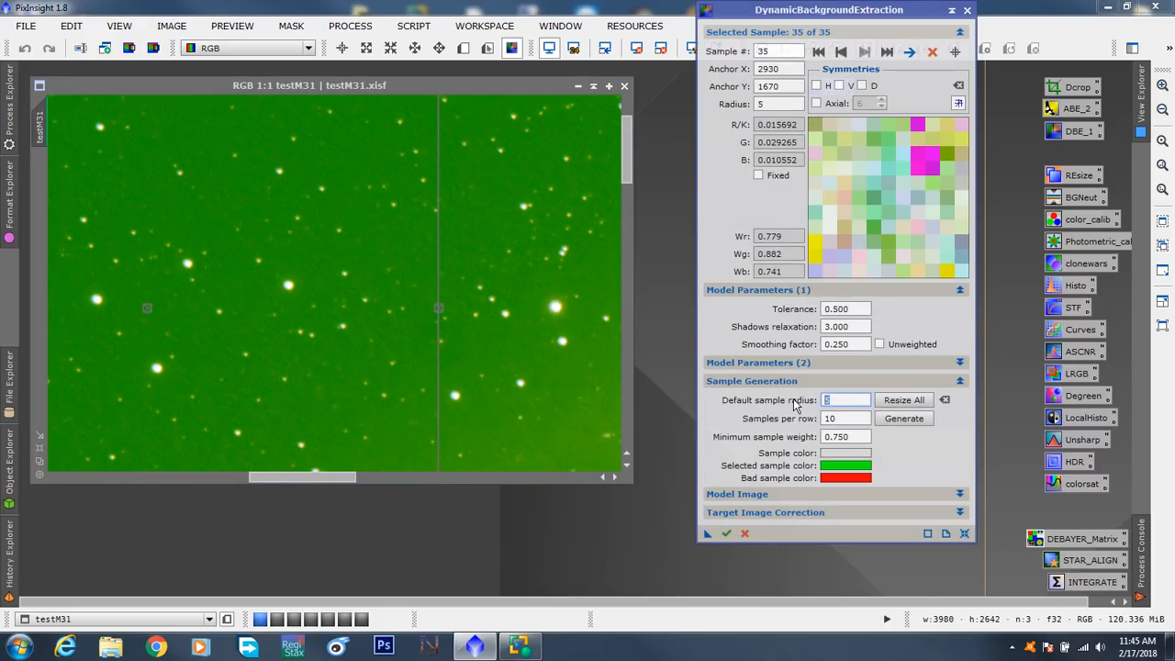
{"action": "left_click", "coordinate": [905, 401]}
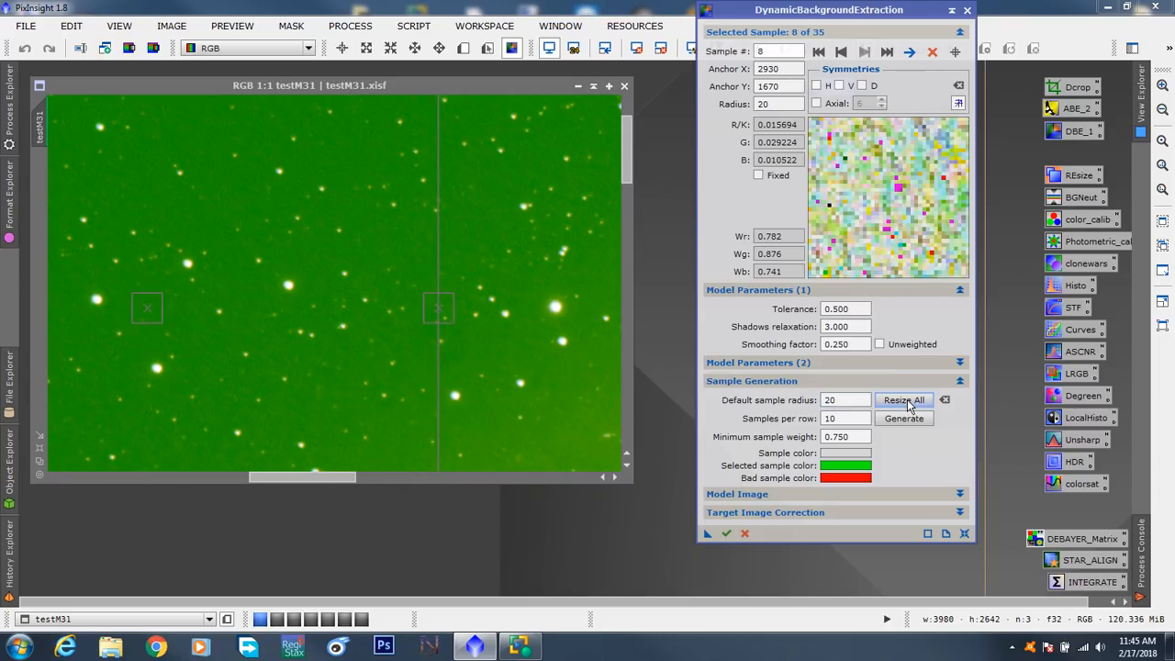
{"action": "left_click_drag", "start_coordinate": [318, 475], "coordinate": [339, 475]}
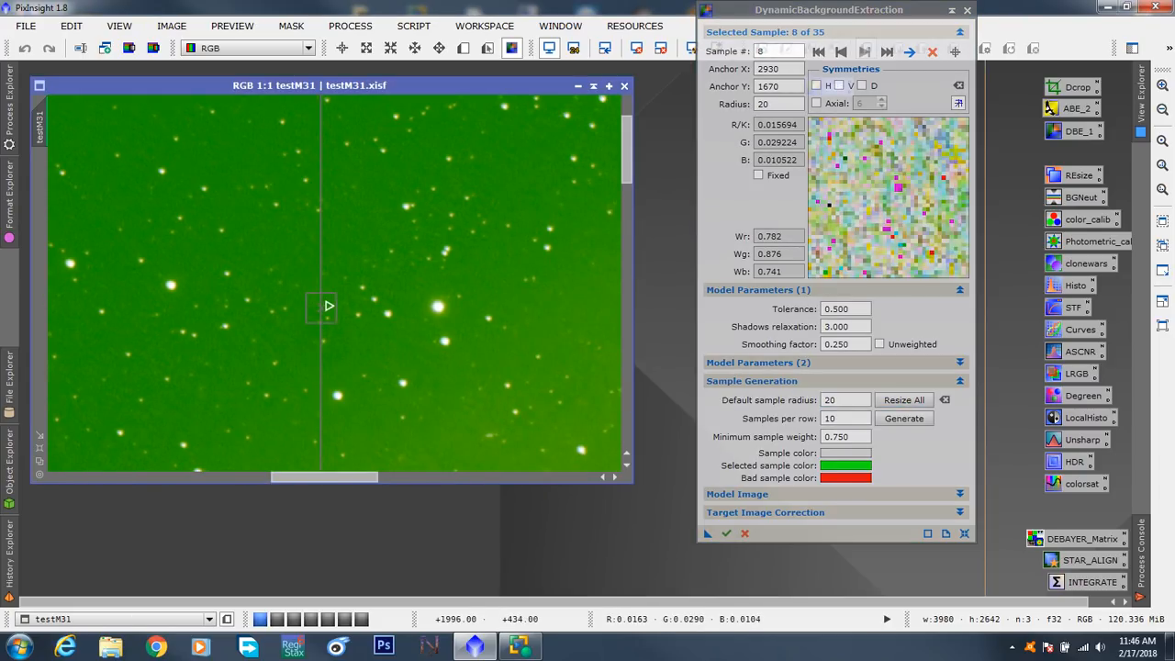
{"action": "scroll", "coordinate": [497, 367], "scroll_direction": "down", "scroll_amount": 4}
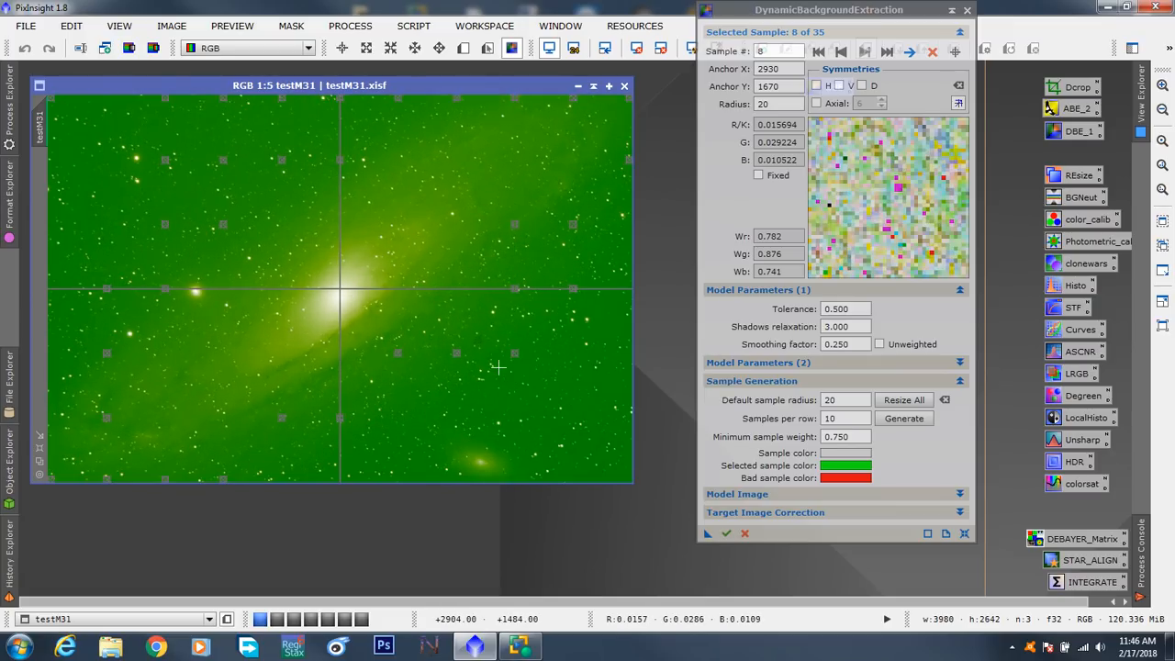
{"action": "left_click_drag", "start_coordinate": [480, 345], "coordinate": [573, 380]}
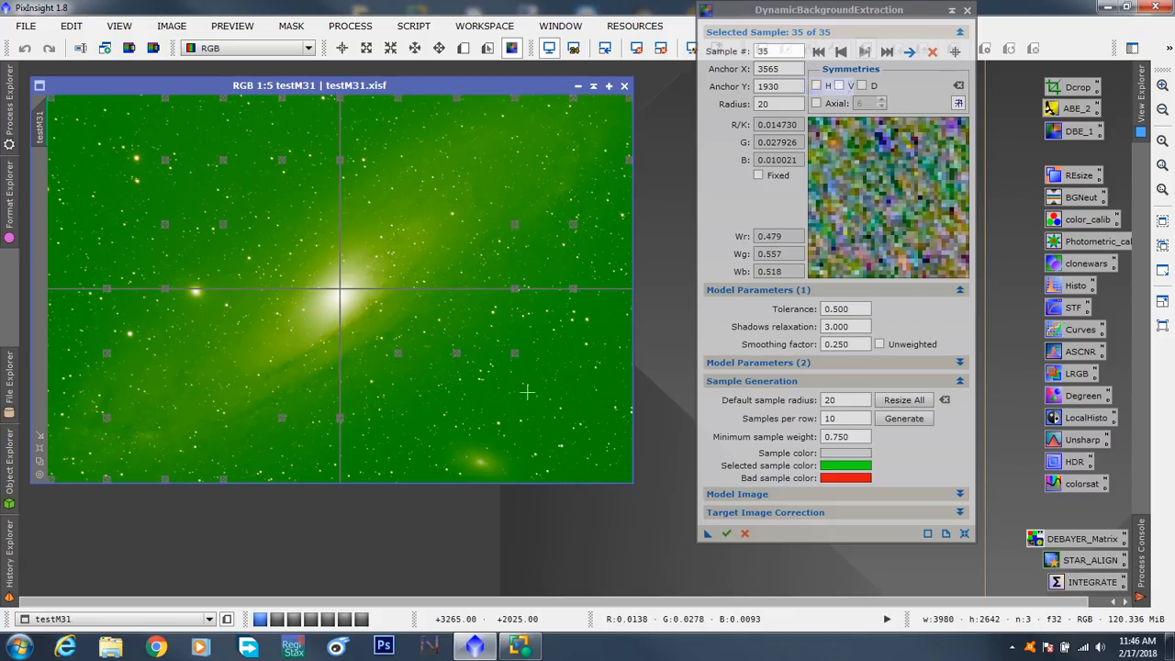
- Set the sample color to a blue with red 47, green 12 and blue 224
{"action": "left_click", "coordinate": [845, 453]}
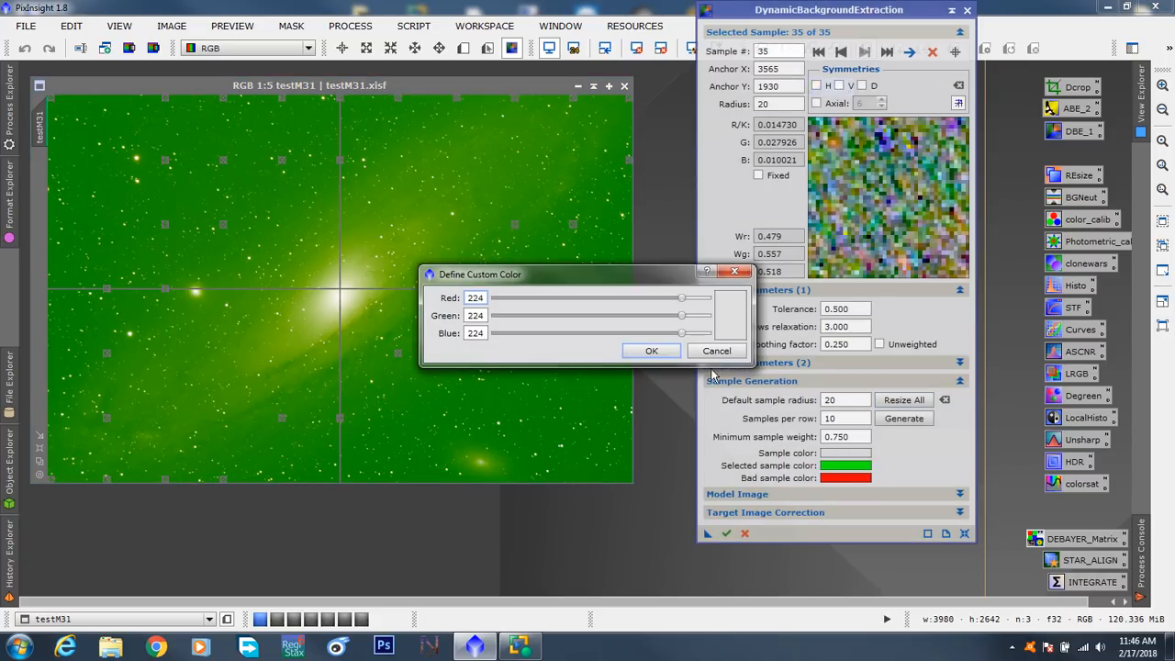
{"action": "left_click_drag", "start_coordinate": [683, 316], "coordinate": [505, 316]}
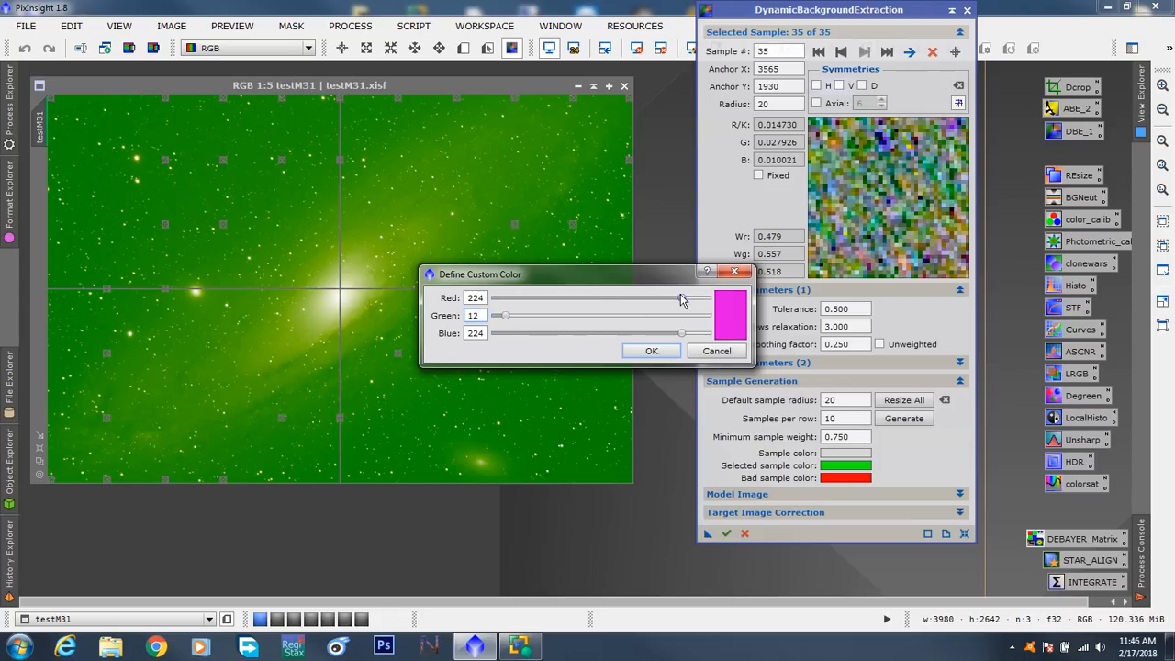
{"action": "left_click_drag", "start_coordinate": [681, 298], "coordinate": [534, 299]}
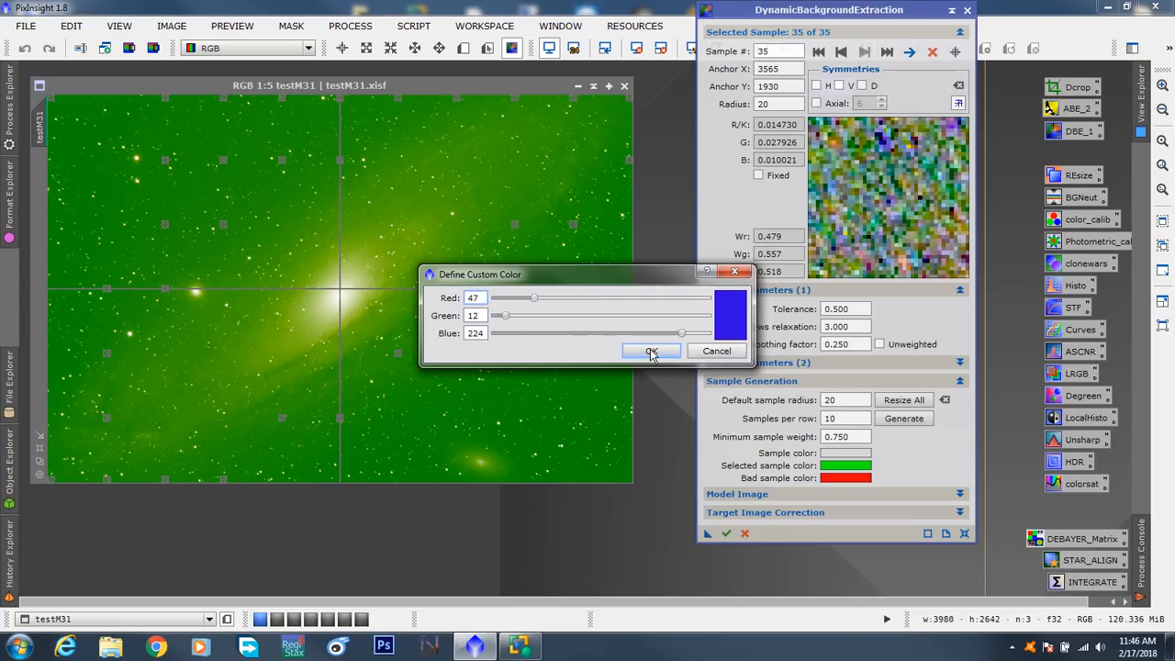
{"action": "left_click", "coordinate": [650, 352]}
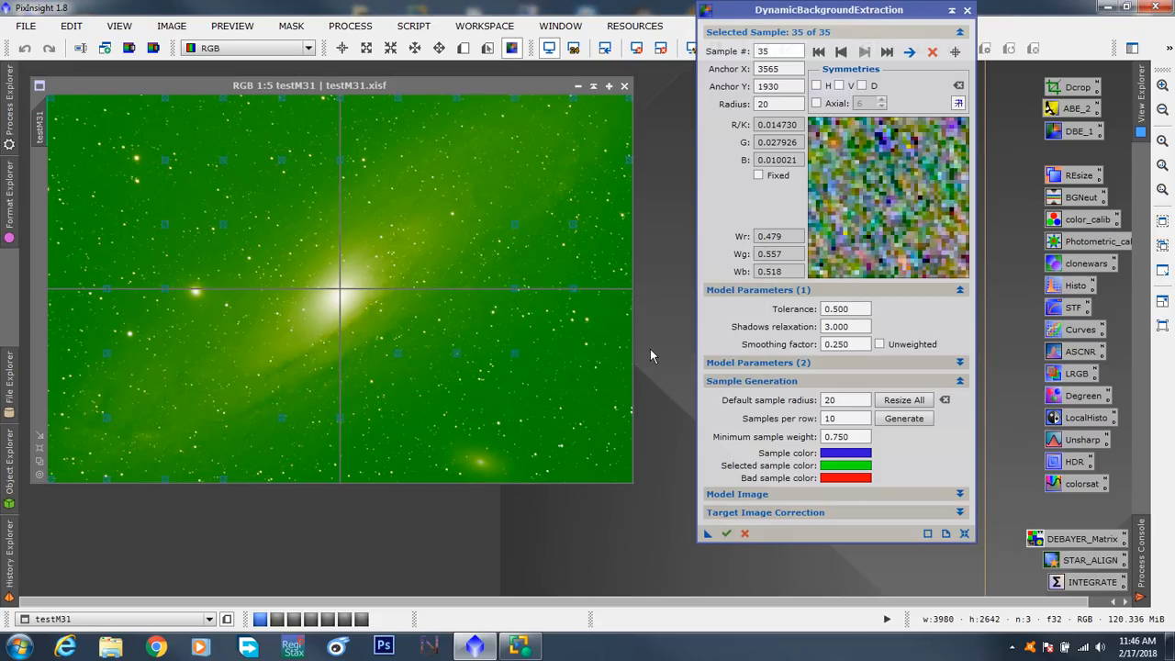
- Reduce the blue component of the sample color to 0
{"action": "left_click", "coordinate": [854, 453]}
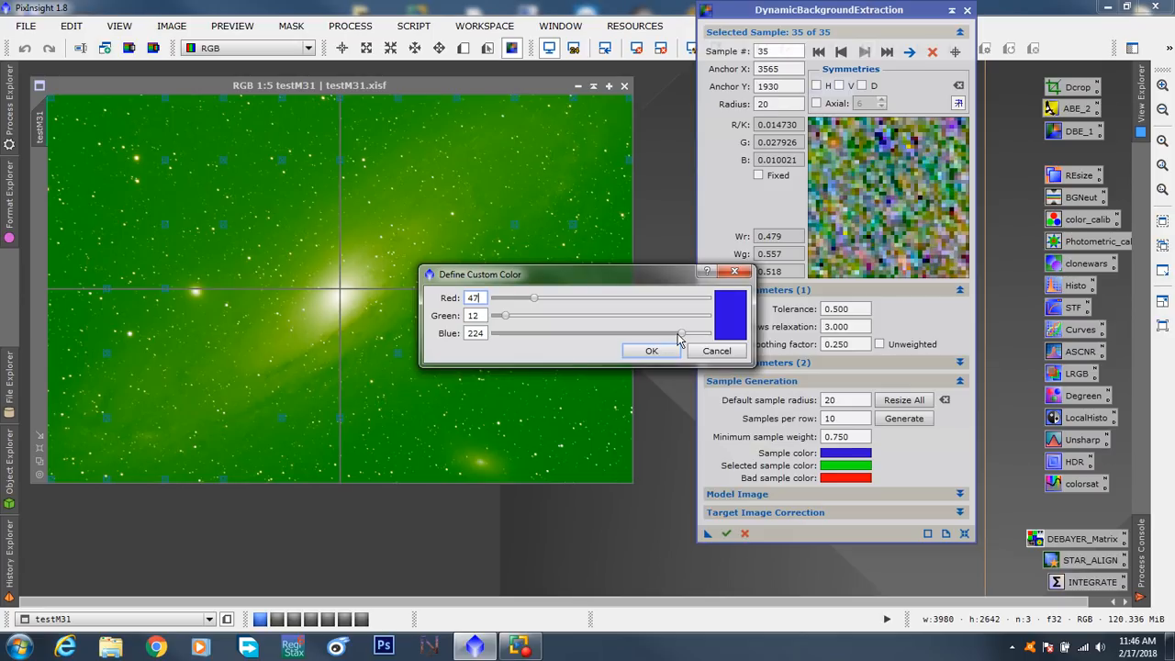
{"action": "left_click_drag", "start_coordinate": [680, 334], "coordinate": [475, 330]}
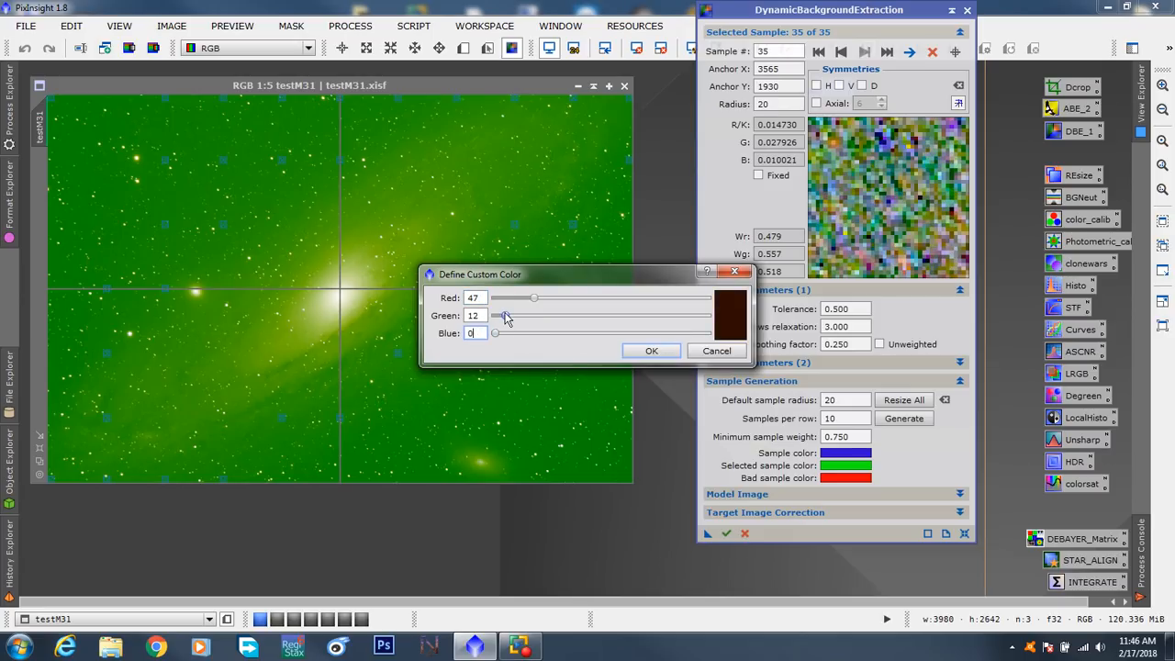
{"action": "left_click", "coordinate": [635, 349]}
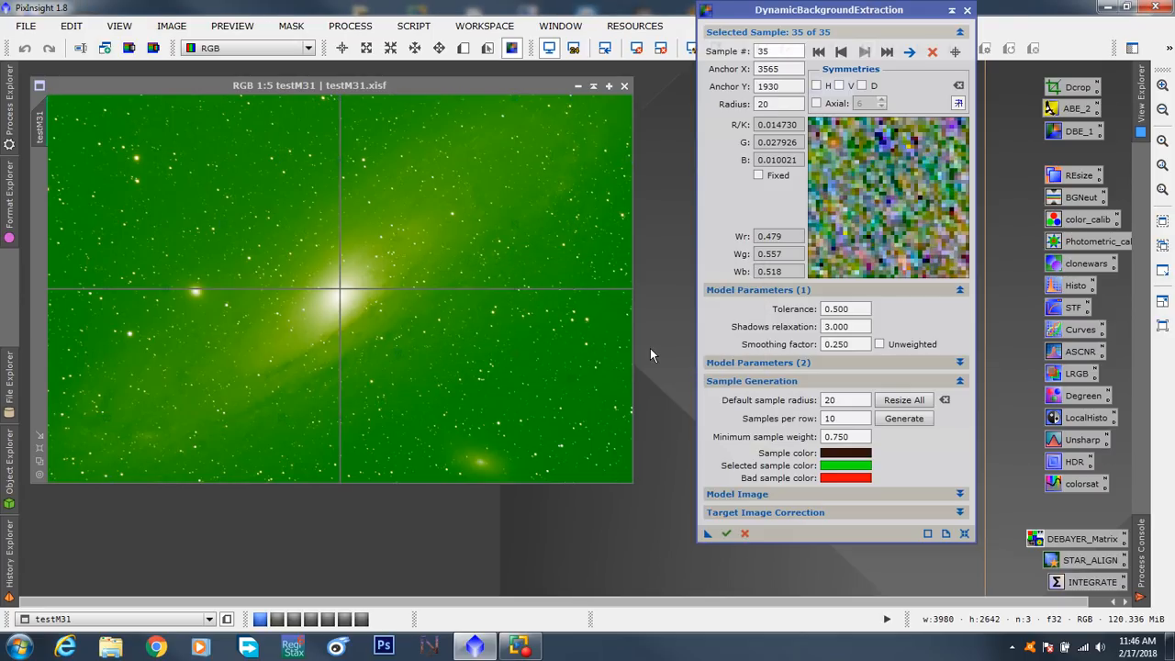
- Change the sample color to magenta with red 221, green 4 and blue 190
{"action": "scroll", "coordinate": [539, 337], "scroll_direction": "up", "scroll_amount": 5}
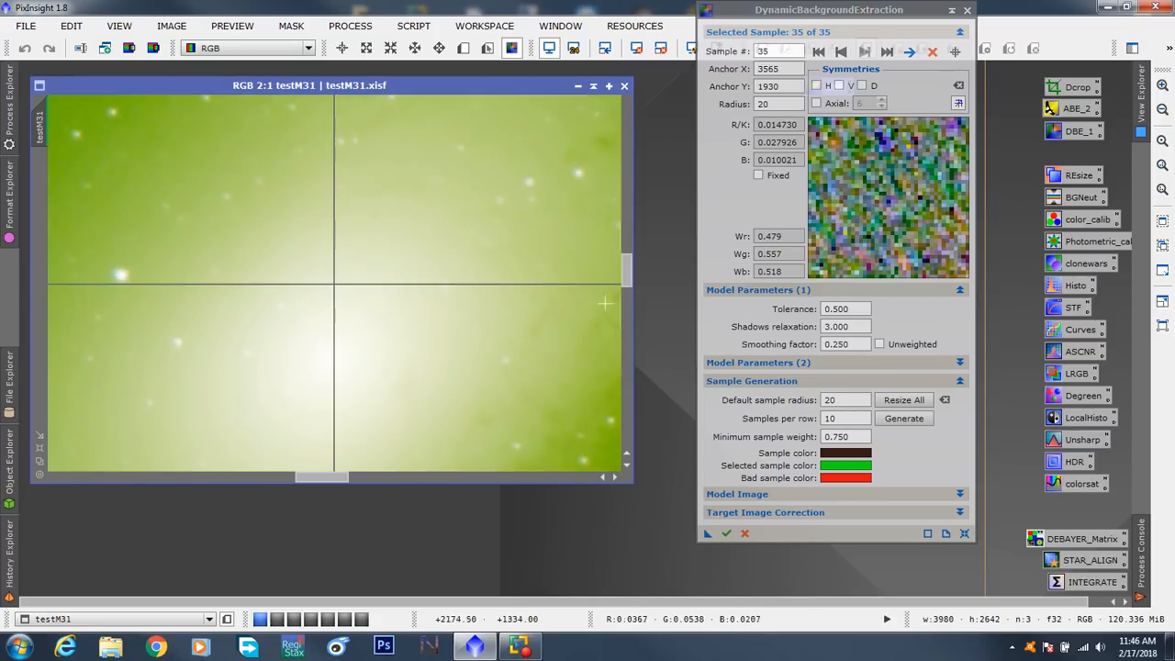
{"action": "left_click_drag", "start_coordinate": [628, 275], "coordinate": [628, 394]}
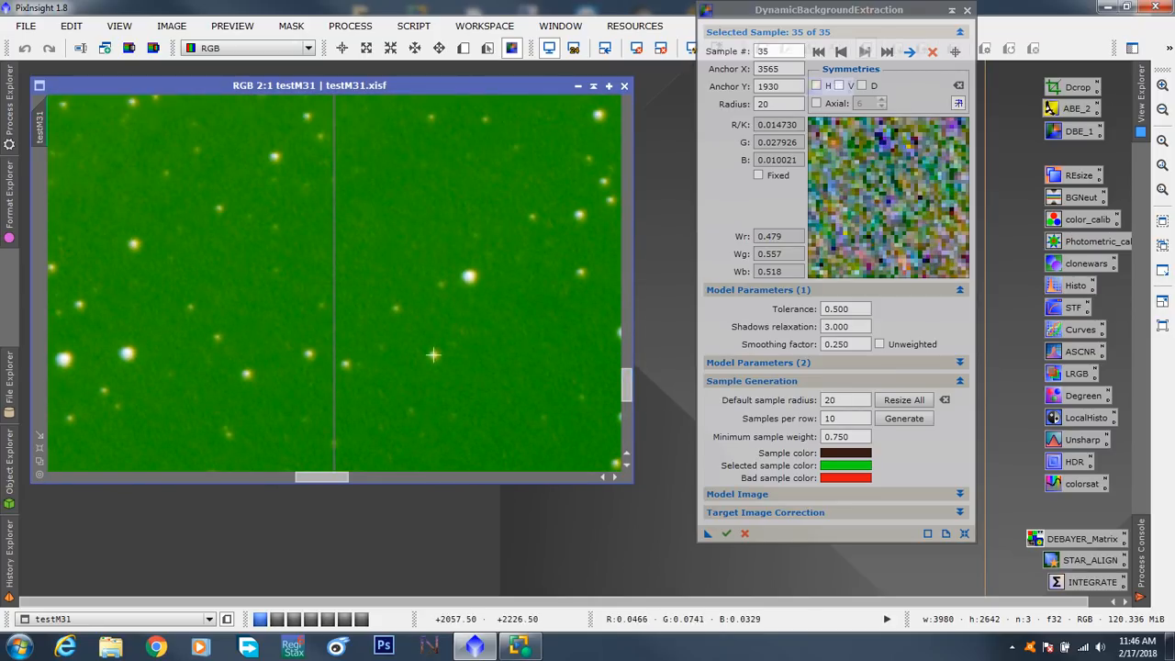
{"action": "left_click", "coordinate": [839, 455]}
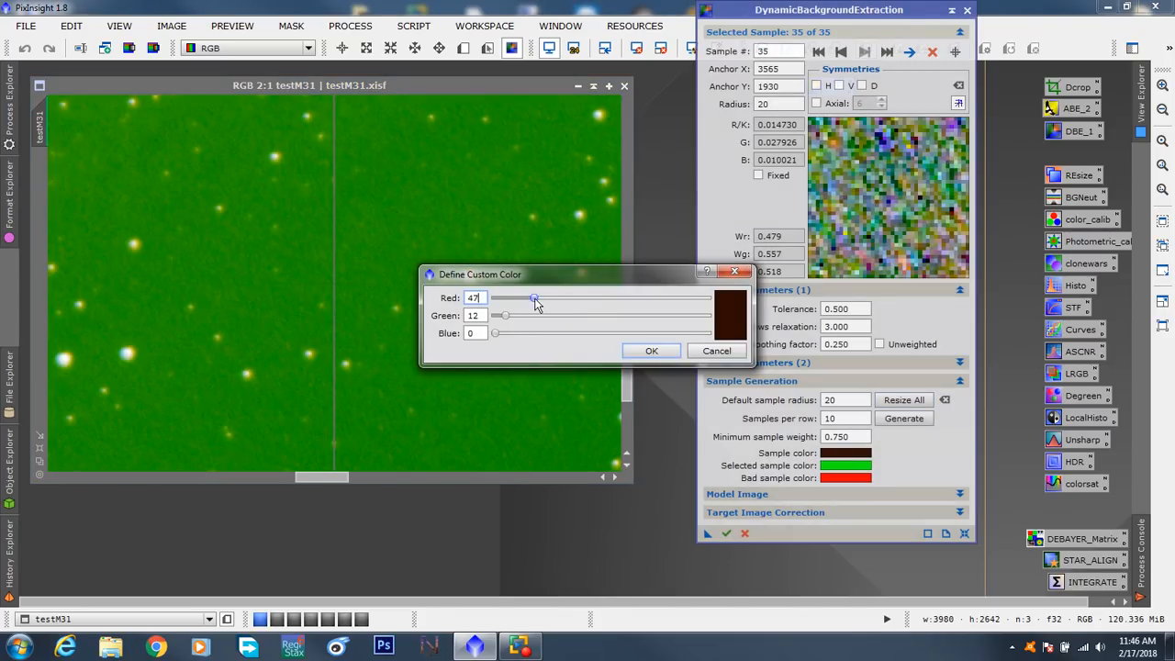
{"action": "left_click_drag", "start_coordinate": [535, 299], "coordinate": [682, 329]}
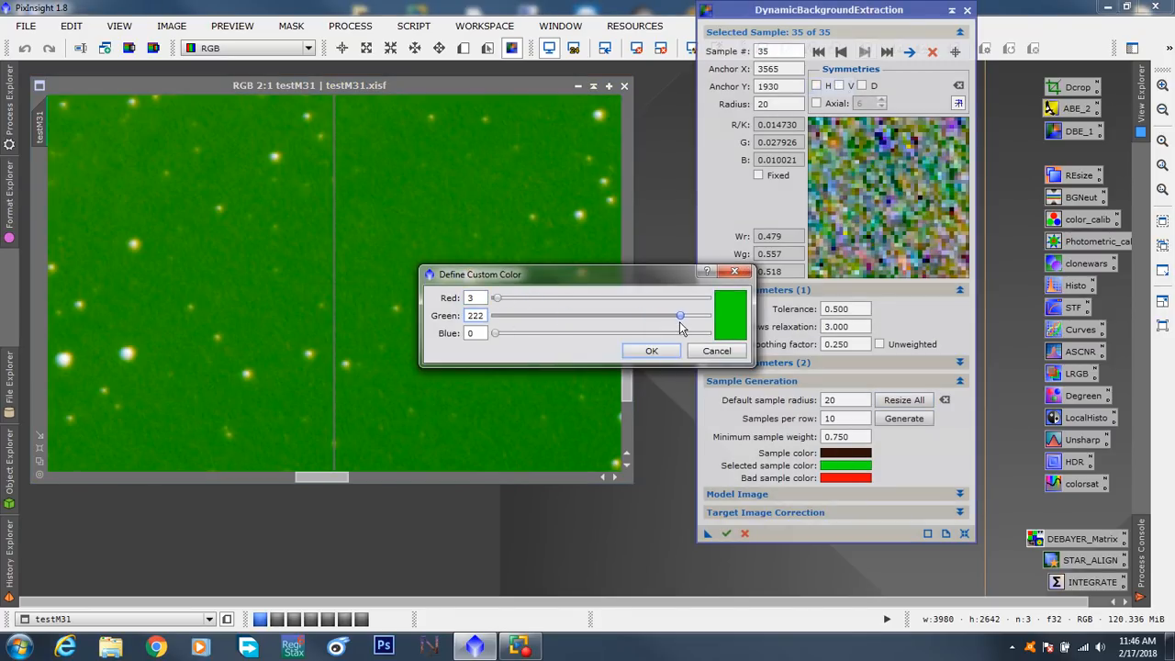
{"action": "left_click_drag", "start_coordinate": [493, 333], "coordinate": [652, 333]}
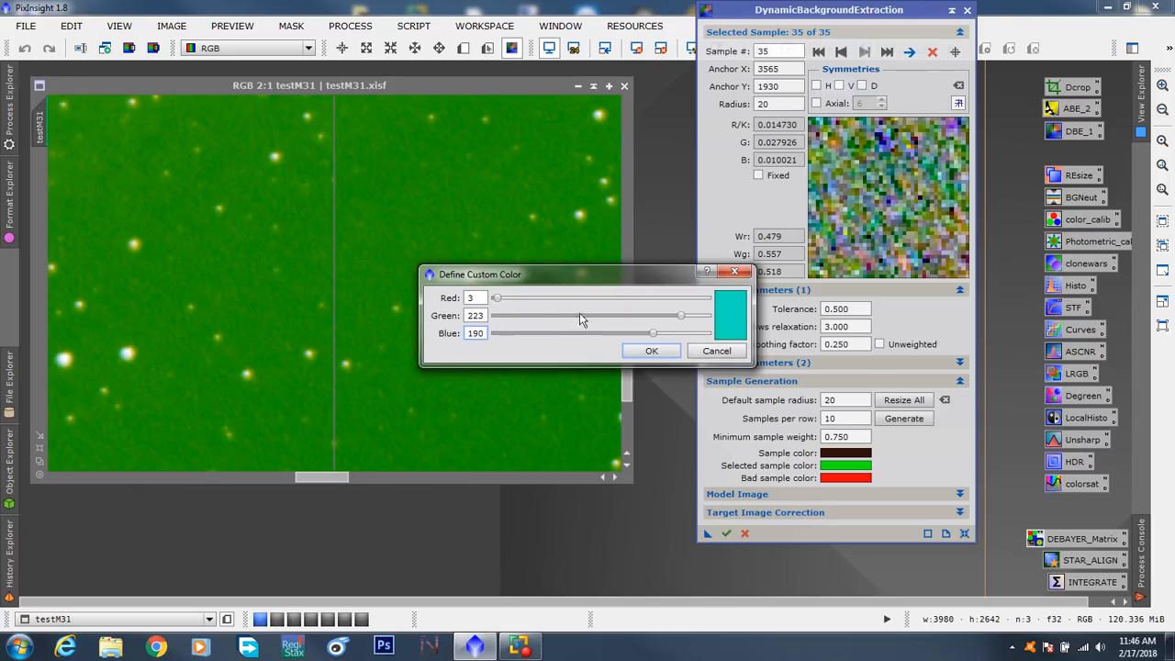
{"action": "left_click_drag", "start_coordinate": [492, 300], "coordinate": [495, 330]}
{"action": "left_click", "coordinate": [650, 350]}
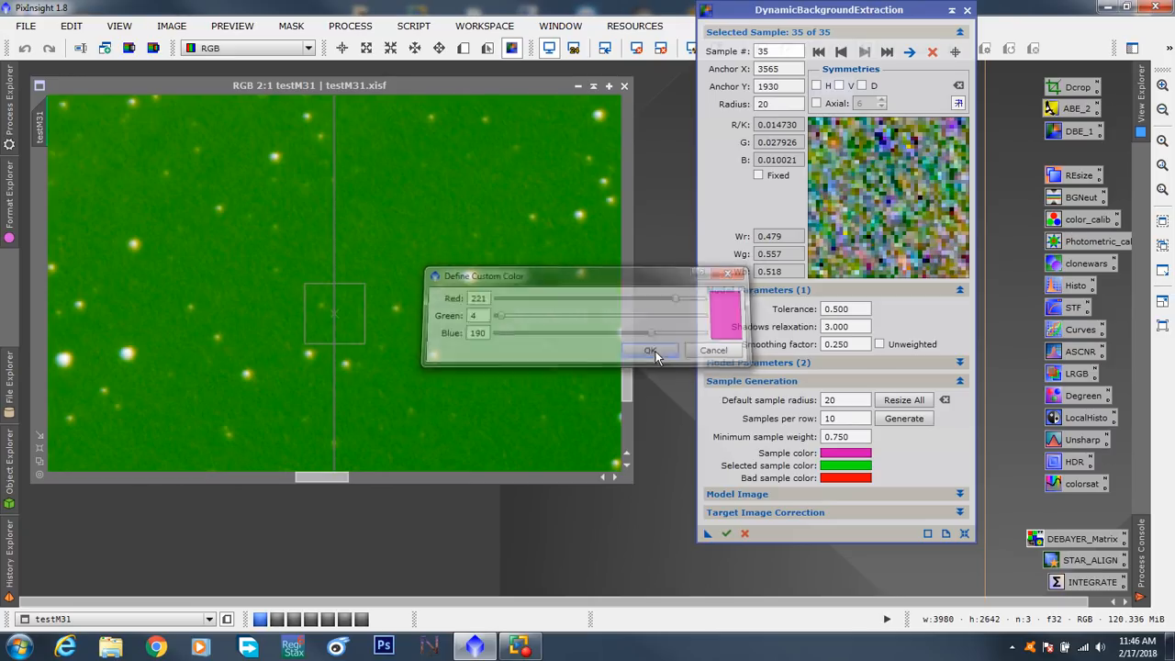
- Add two background samples below the galaxy core, at anchor X 2079, Y 2452 and anchor X 1882, Y 2441
{"action": "scroll", "coordinate": [498, 333], "scroll_direction": "down", "scroll_amount": 2}
{"action": "scroll", "coordinate": [499, 333], "scroll_direction": "down", "scroll_amount": 2}
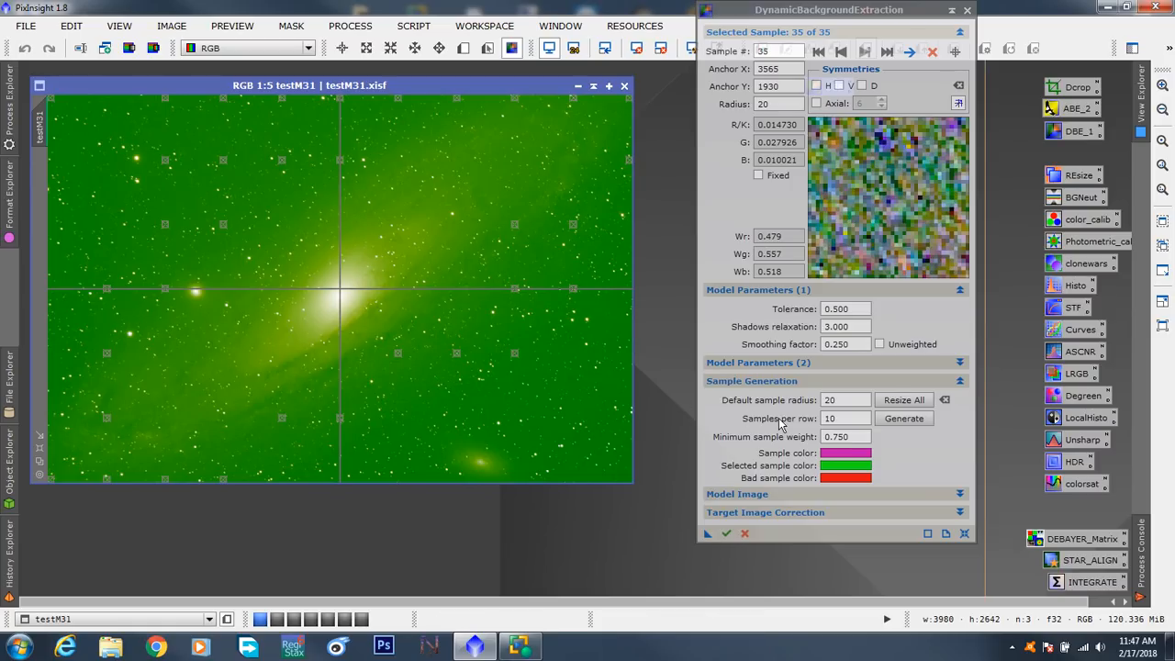
{"action": "scroll", "coordinate": [469, 364], "scroll_direction": "up", "scroll_amount": 3}
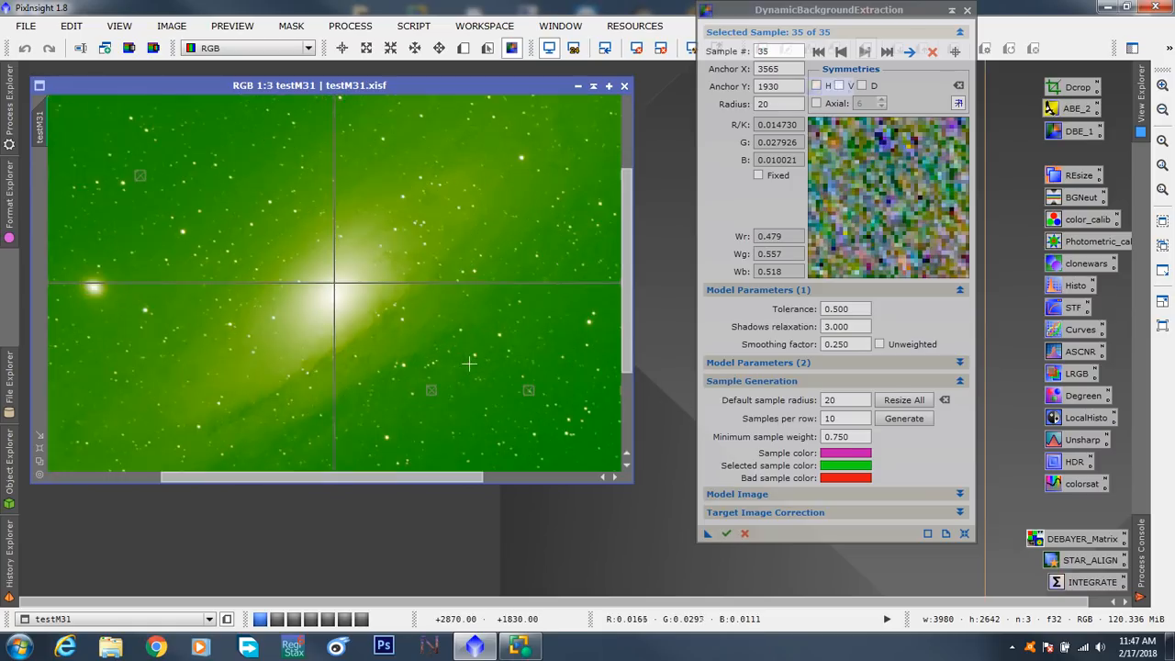
{"action": "left_click_drag", "start_coordinate": [386, 478], "coordinate": [134, 473]}
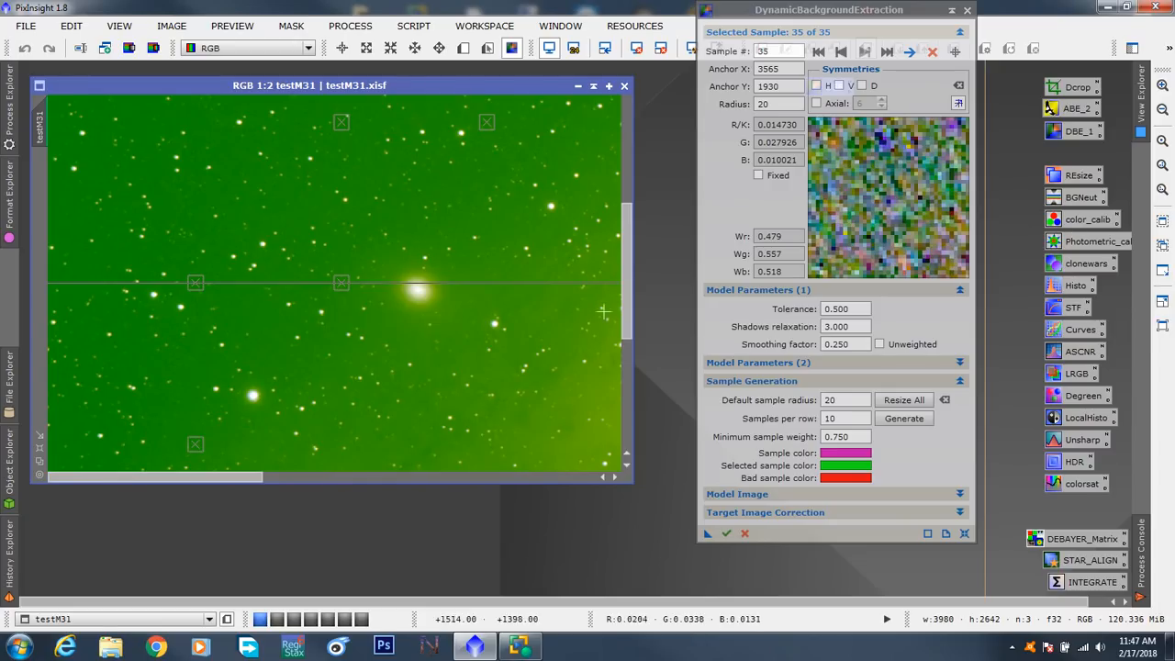
{"action": "left_click_drag", "start_coordinate": [624, 272], "coordinate": [620, 422]}
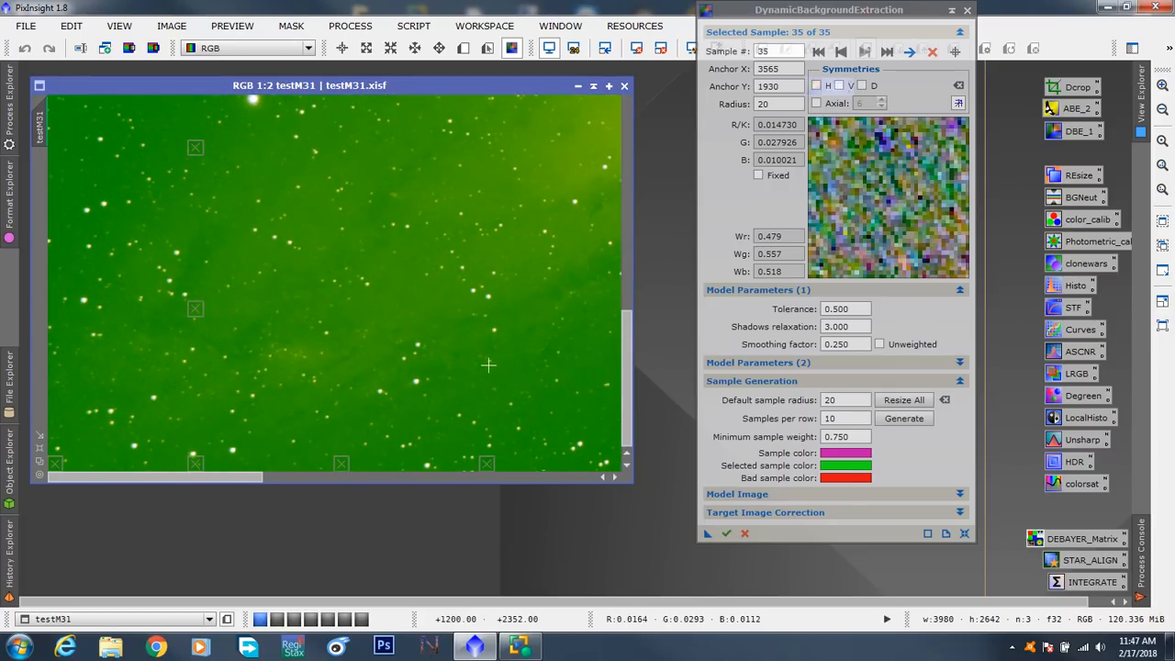
{"action": "scroll", "coordinate": [487, 365], "scroll_direction": "down", "scroll_amount": 5}
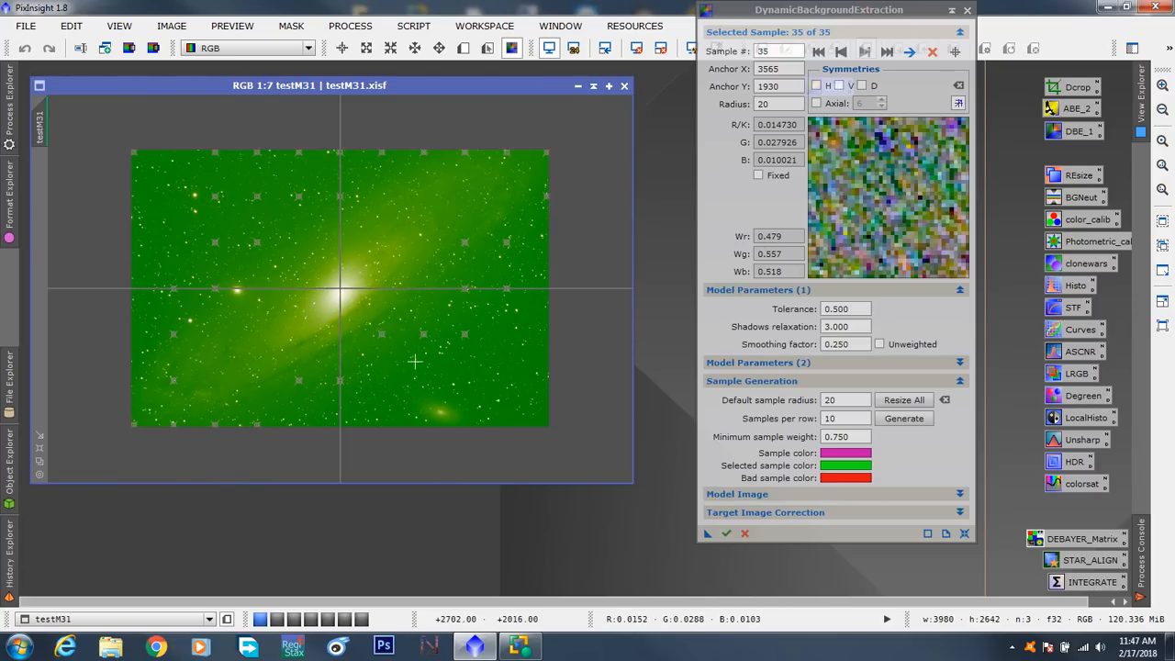
{"action": "scroll", "coordinate": [415, 362], "scroll_direction": "up", "scroll_amount": 5}
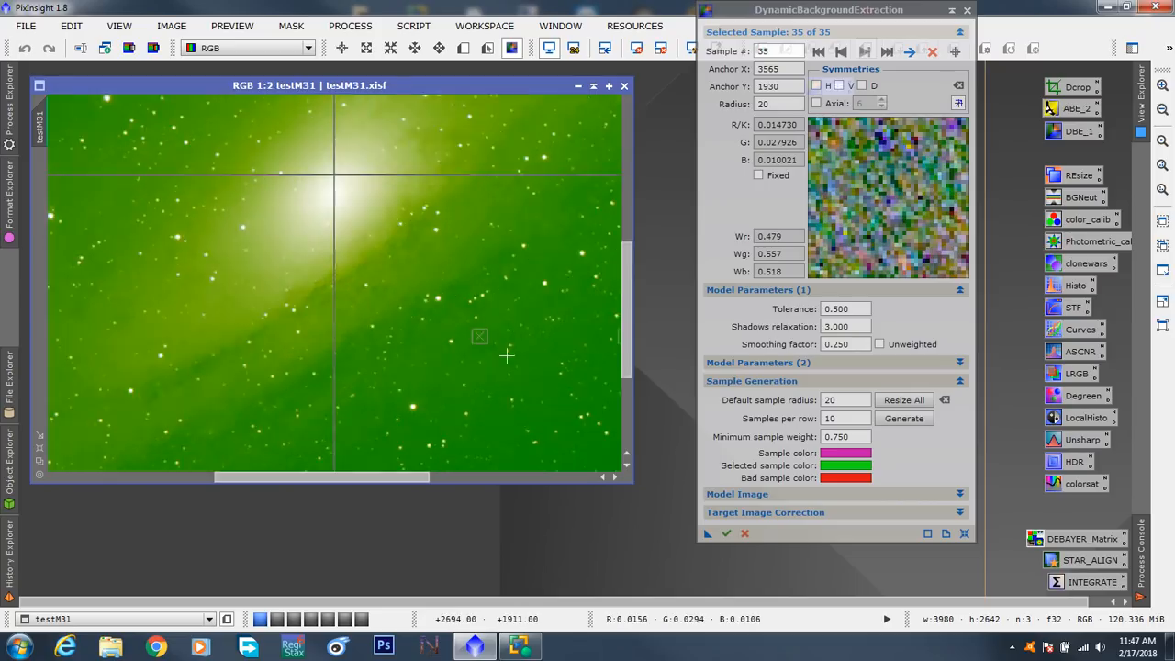
{"action": "scroll", "coordinate": [507, 355], "scroll_direction": "up", "scroll_amount": 3}
{"action": "left_click_drag", "start_coordinate": [630, 308], "coordinate": [631, 420]}
{"action": "left_click", "coordinate": [530, 248]}
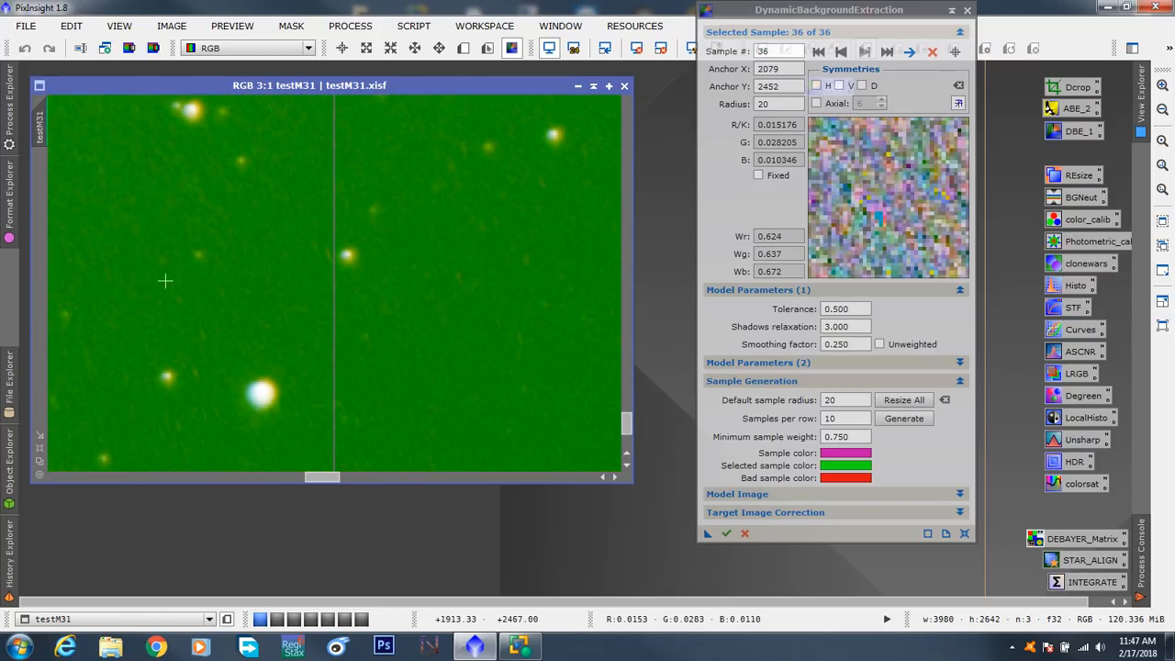
{"action": "left_click", "coordinate": [98, 224]}
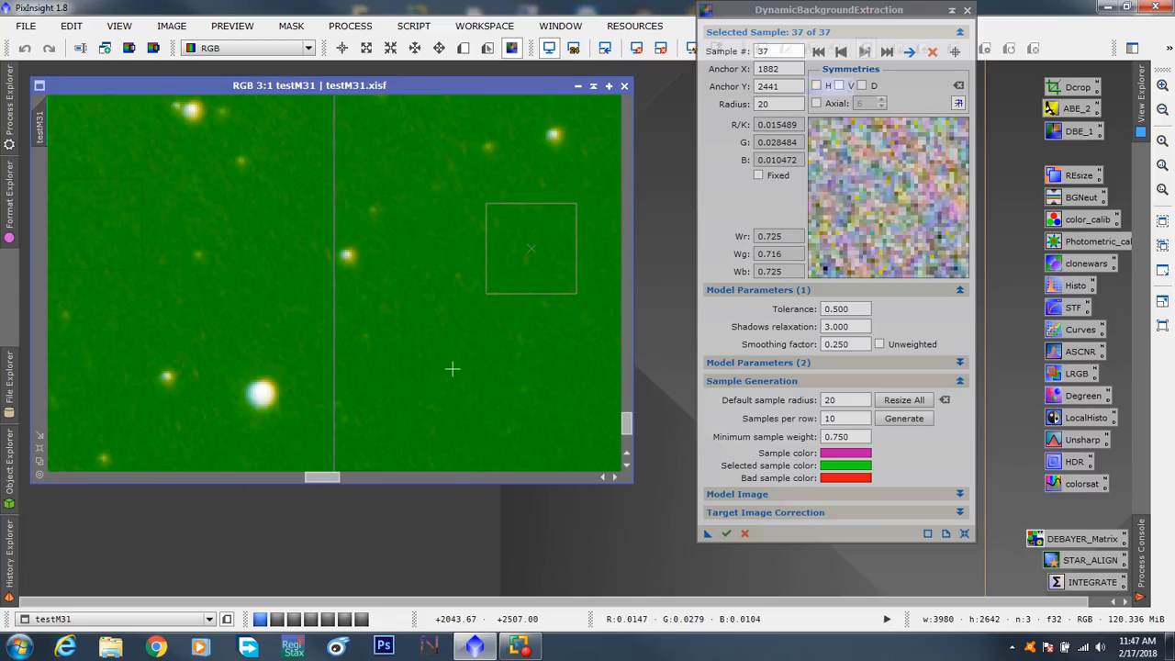
- Move sample 25 off the star it covers to anchor X 2831, Y 1729
{"action": "scroll", "coordinate": [451, 368], "scroll_direction": "down", "scroll_amount": 7}
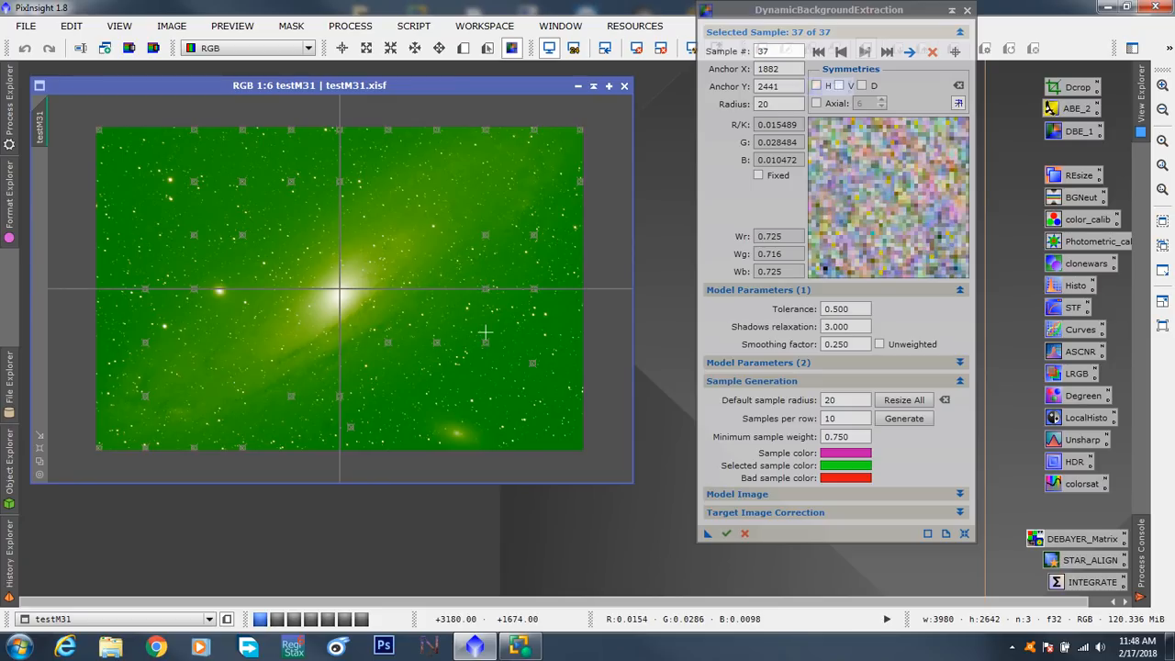
{"action": "left_click", "coordinate": [440, 347]}
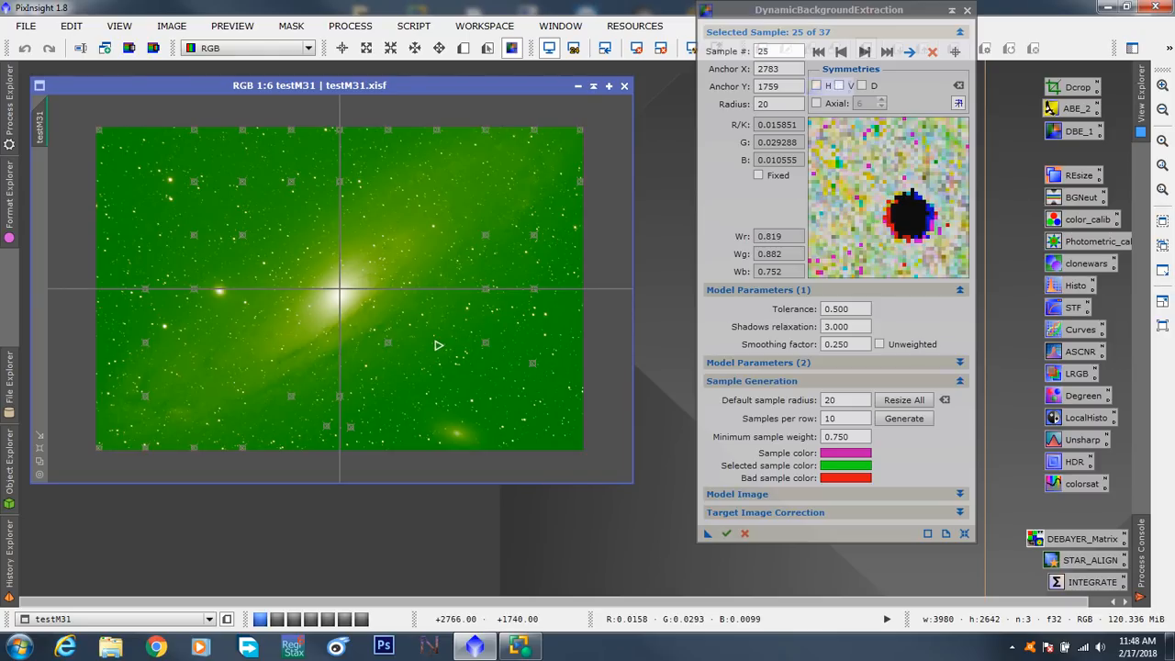
{"action": "left_click_drag", "start_coordinate": [438, 345], "coordinate": [444, 342]}
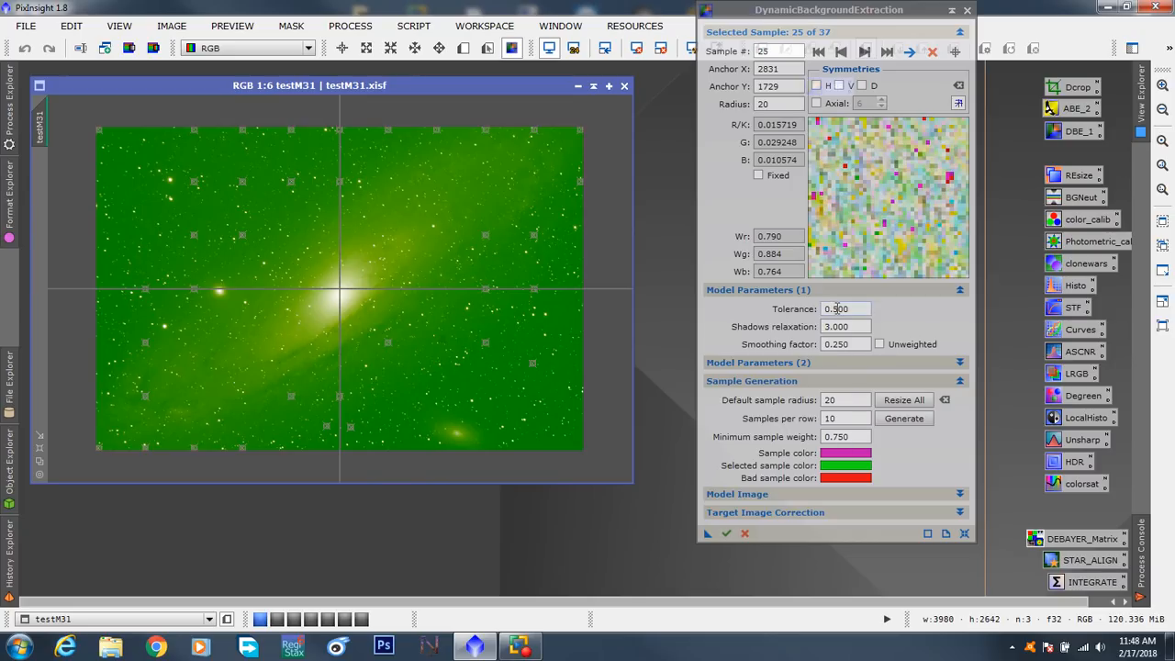
- Raise the model tolerance to 0.750 and regenerate the sample grid
{"action": "left_click_drag", "start_coordinate": [833, 309], "coordinate": [850, 309]}
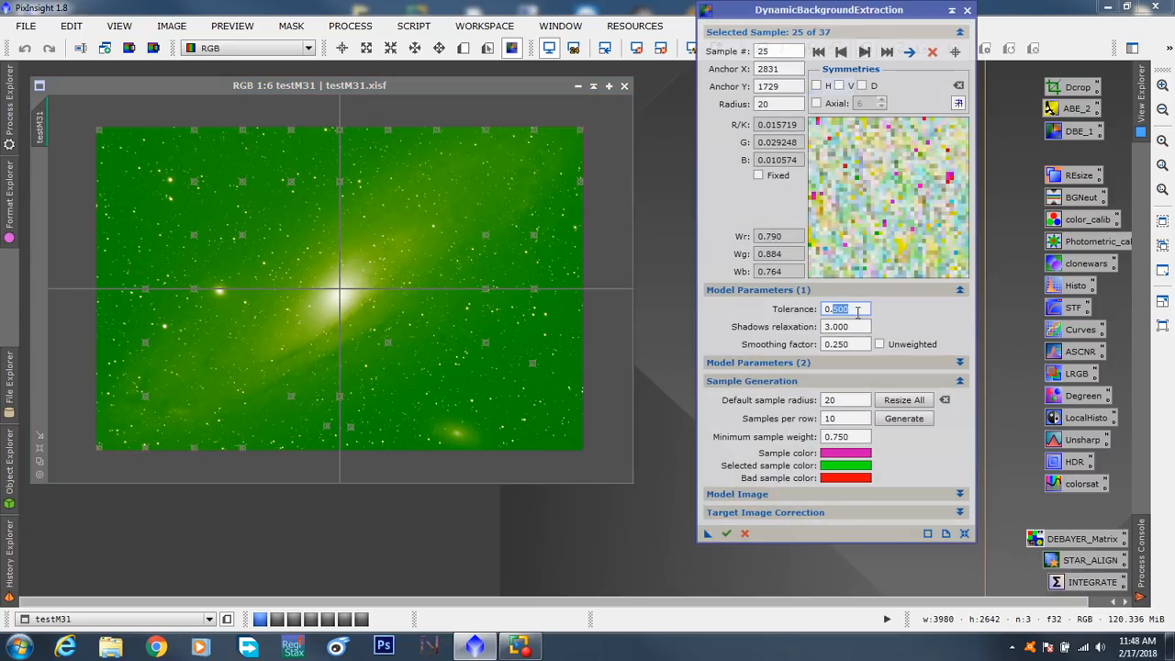
{"action": "type", "text": "7"}
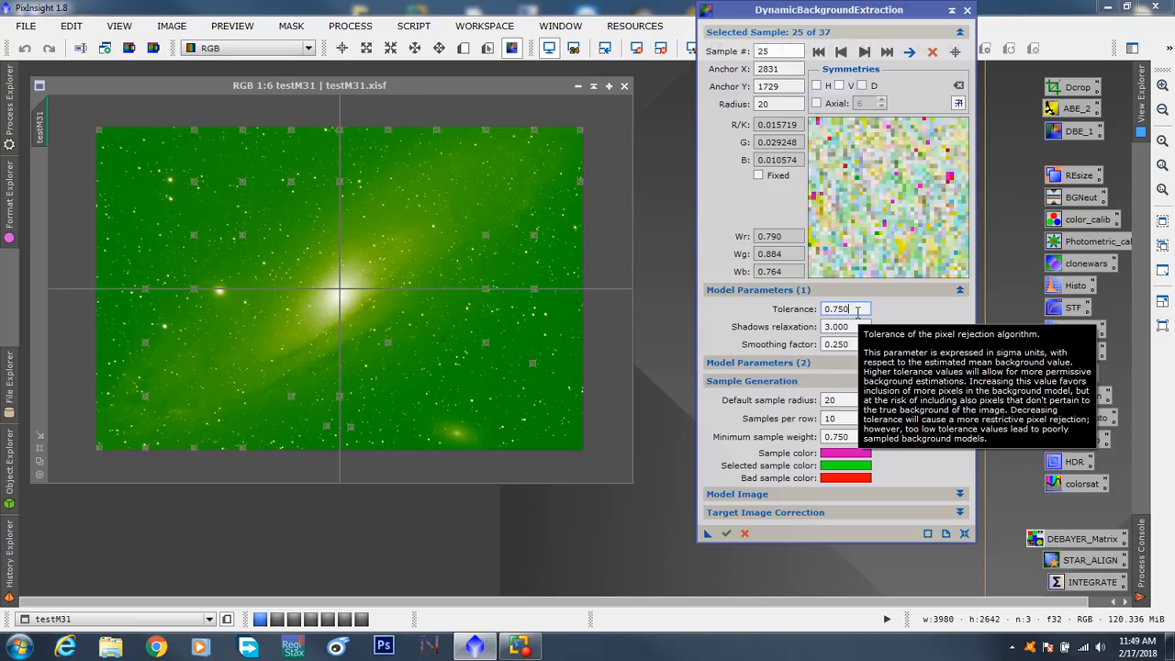
{"action": "left_click", "coordinate": [895, 419]}
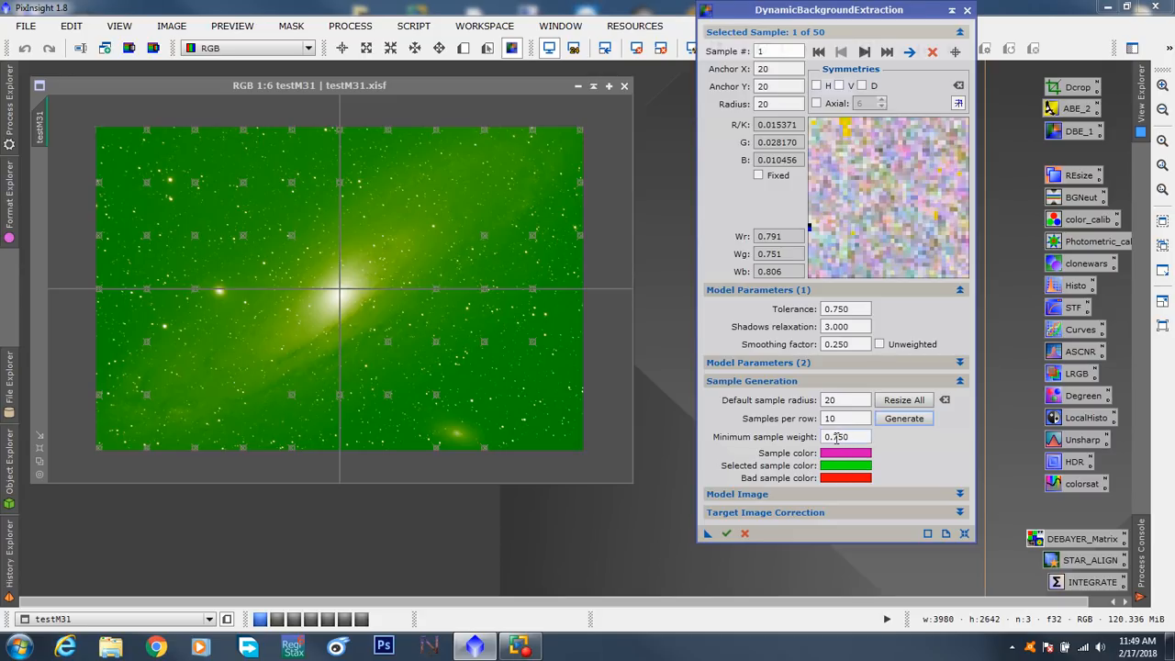
- Lower the minimum sample weight to 0.500 and regenerate the sample grid
{"action": "left_click_drag", "start_coordinate": [836, 437], "coordinate": [853, 438]}
{"action": "type", "text": "500"}
{"action": "scroll", "coordinate": [500, 363], "scroll_direction": "up", "scroll_amount": 1}
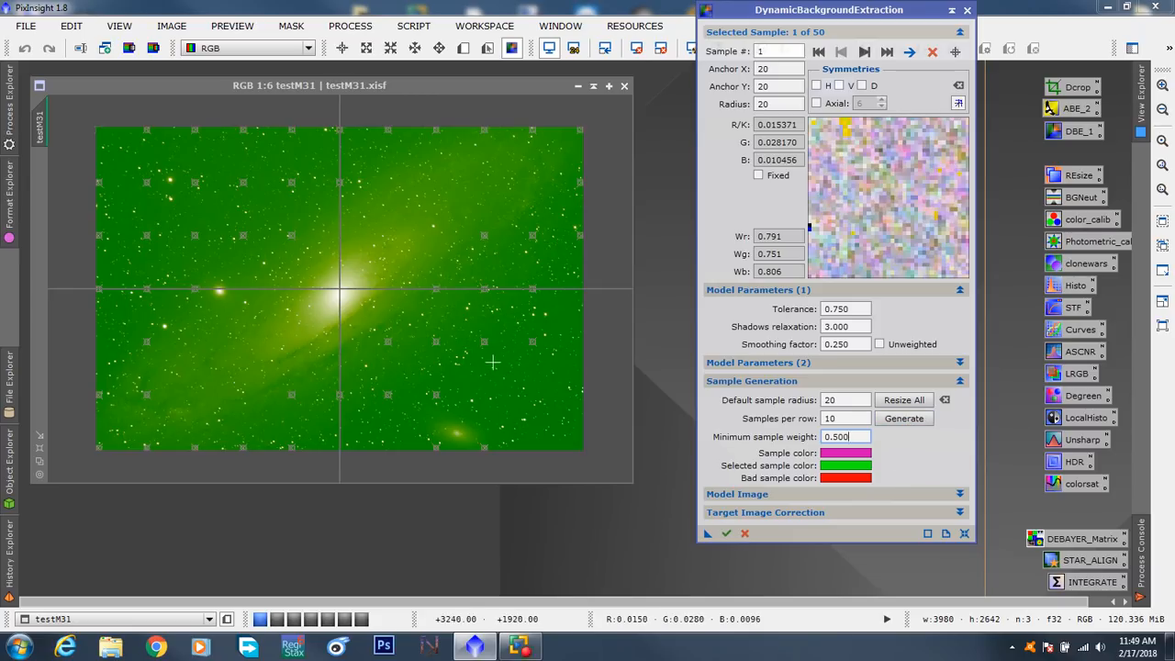
{"action": "left_click", "coordinate": [495, 366]}
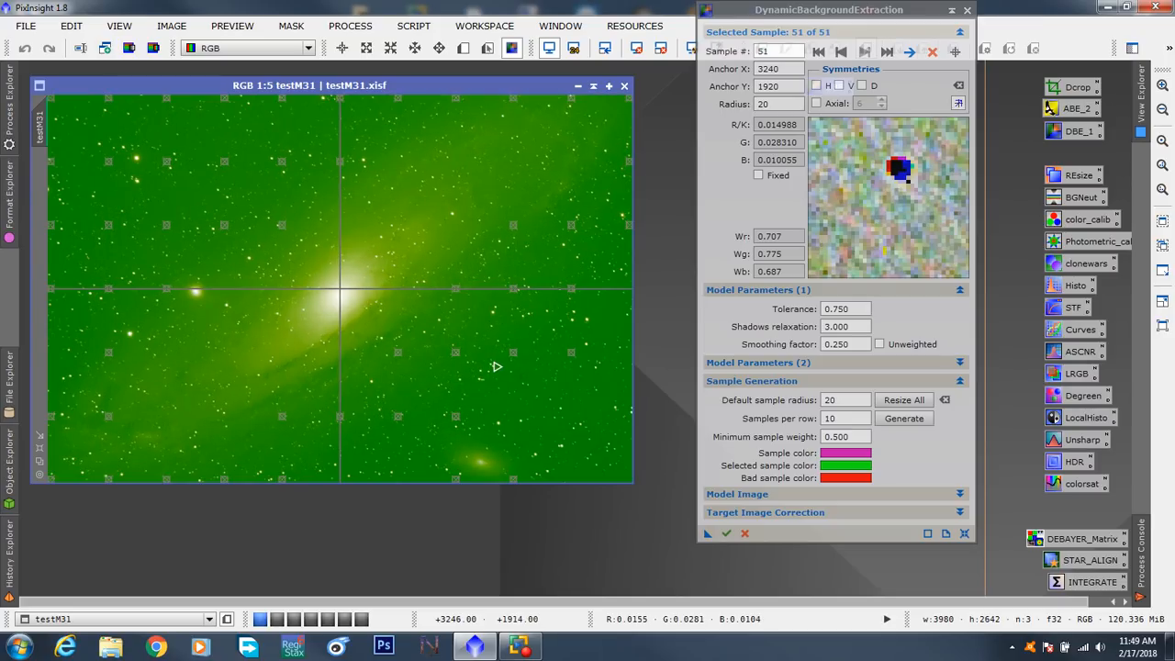
{"action": "left_click", "coordinate": [904, 419]}
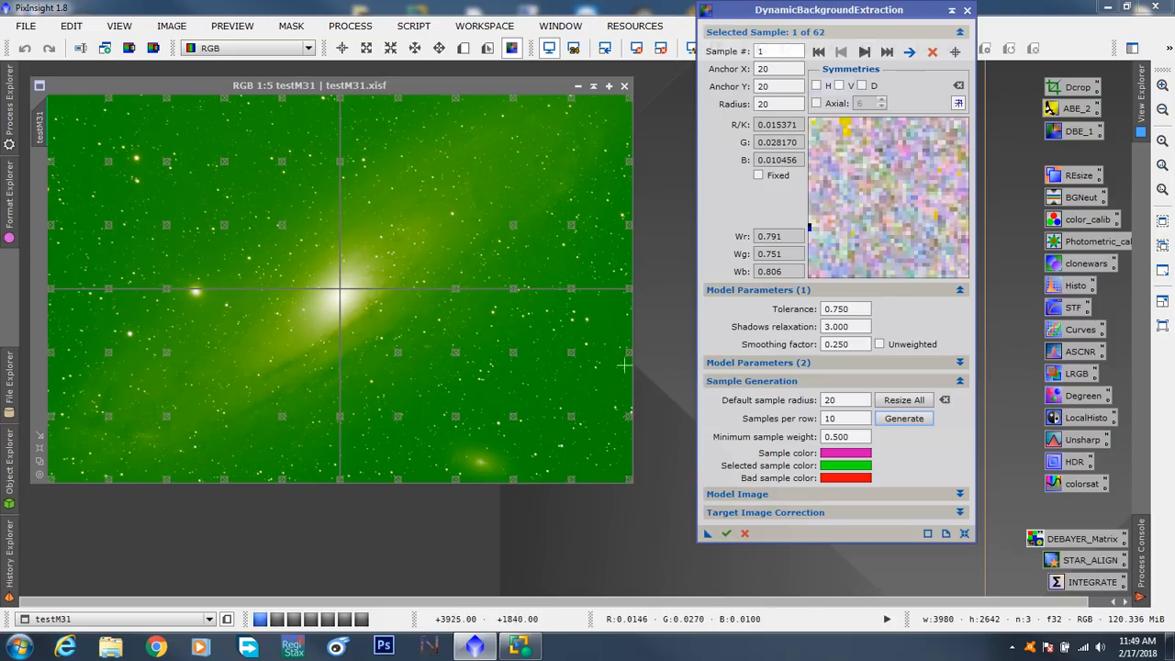
- Set the target image correction to Subtraction and collapse its settings again
{"action": "left_click", "coordinate": [959, 514]}
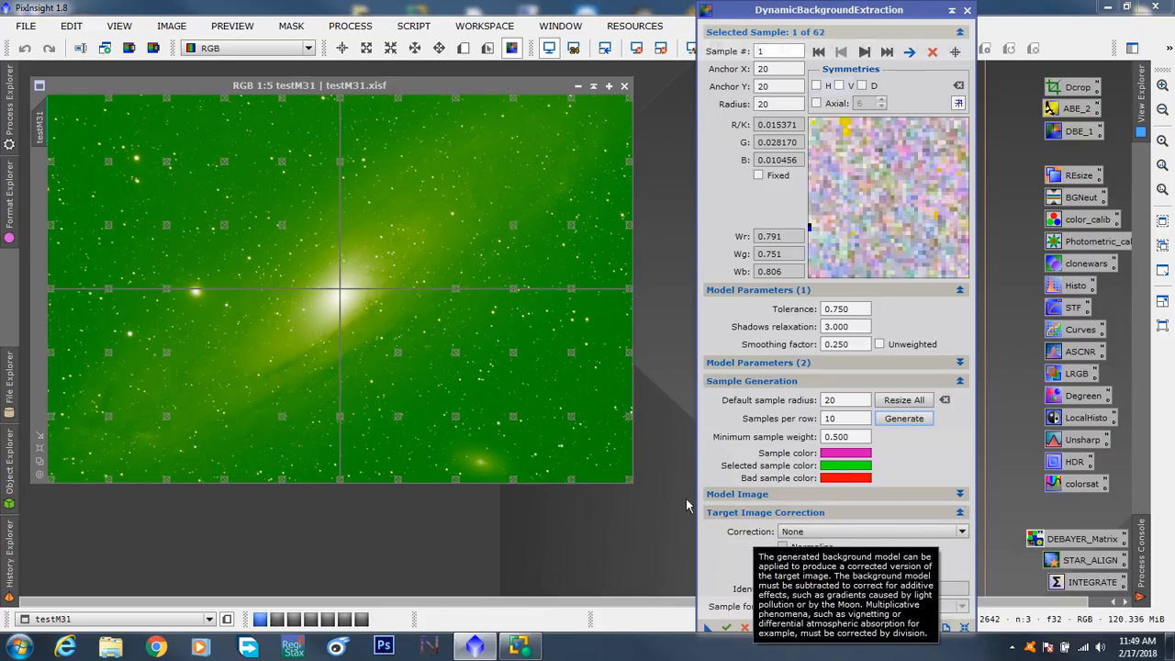
{"action": "left_click", "coordinate": [959, 533]}
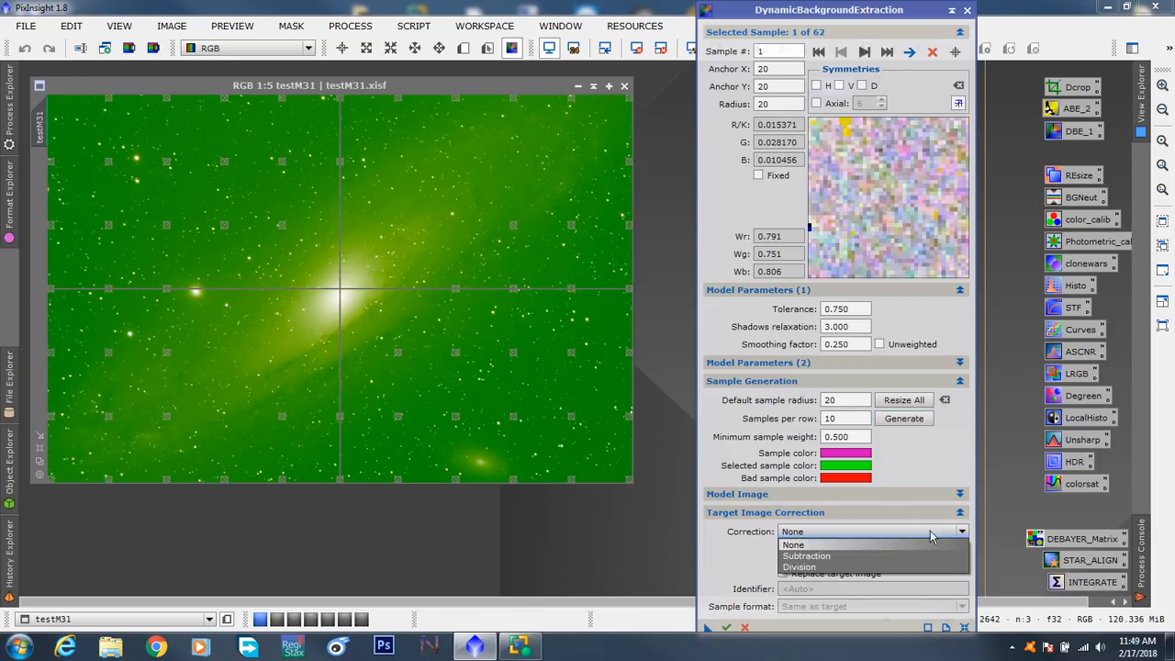
{"action": "left_click", "coordinate": [831, 556]}
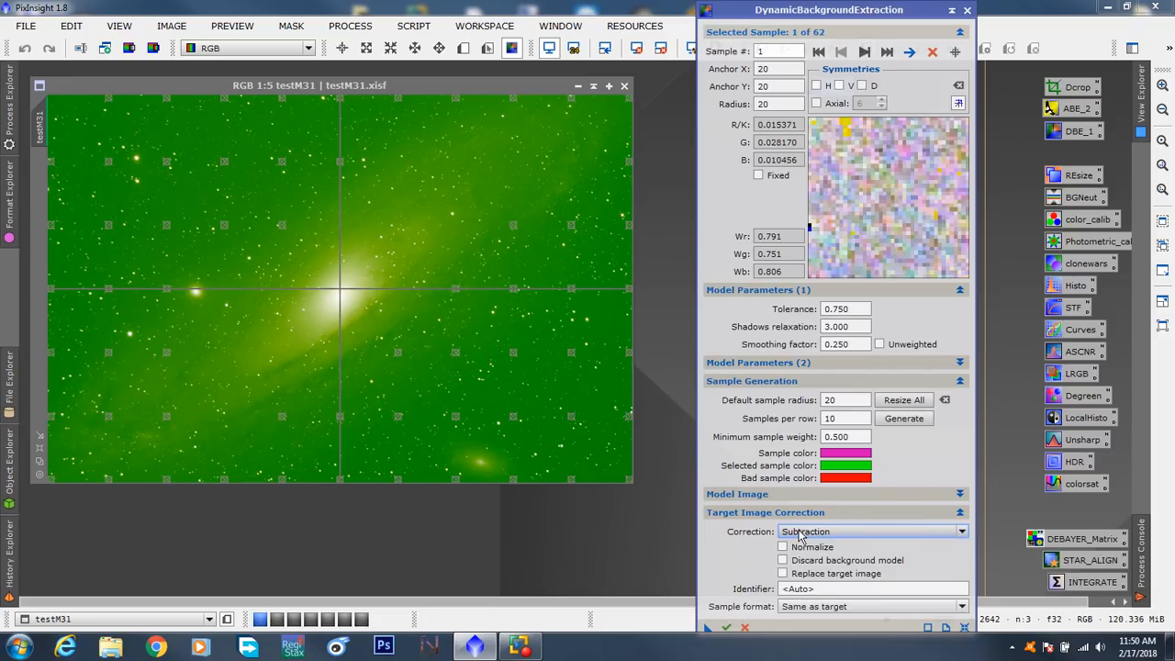
{"action": "mouse_move", "coordinate": [801, 536]}
{"action": "left_click", "coordinate": [959, 512]}
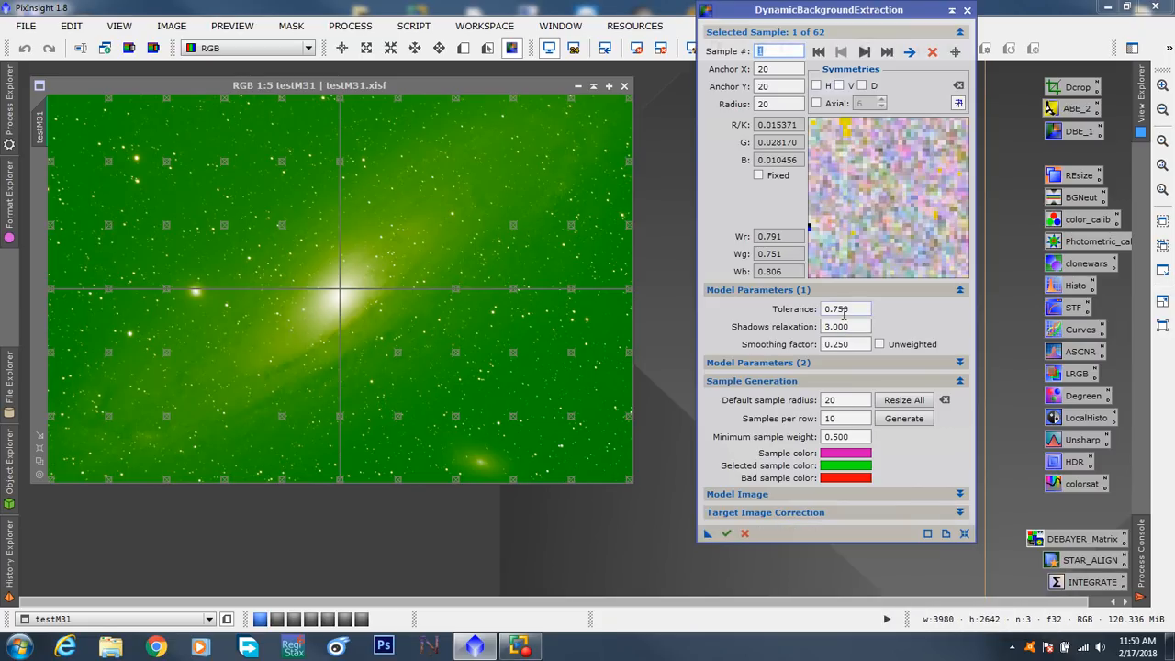
- Set the default sample radius to 50 and resize all existing samples to it
{"action": "left_click_drag", "start_coordinate": [799, 10], "coordinate": [816, 36]}
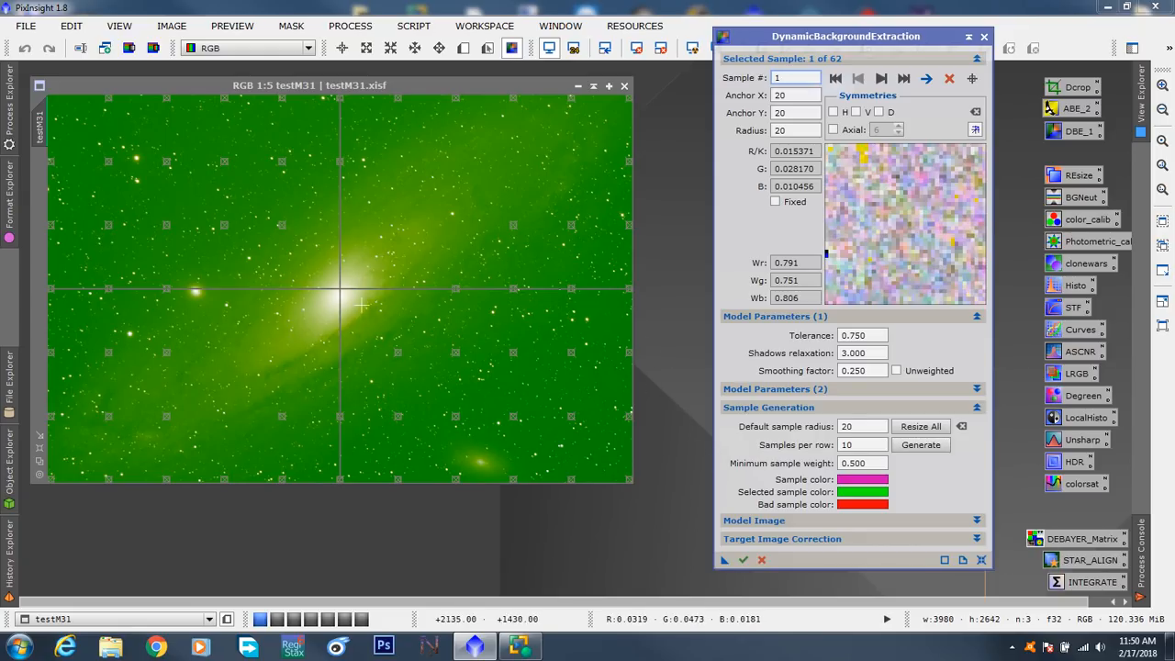
{"action": "double_click", "coordinate": [855, 426]}
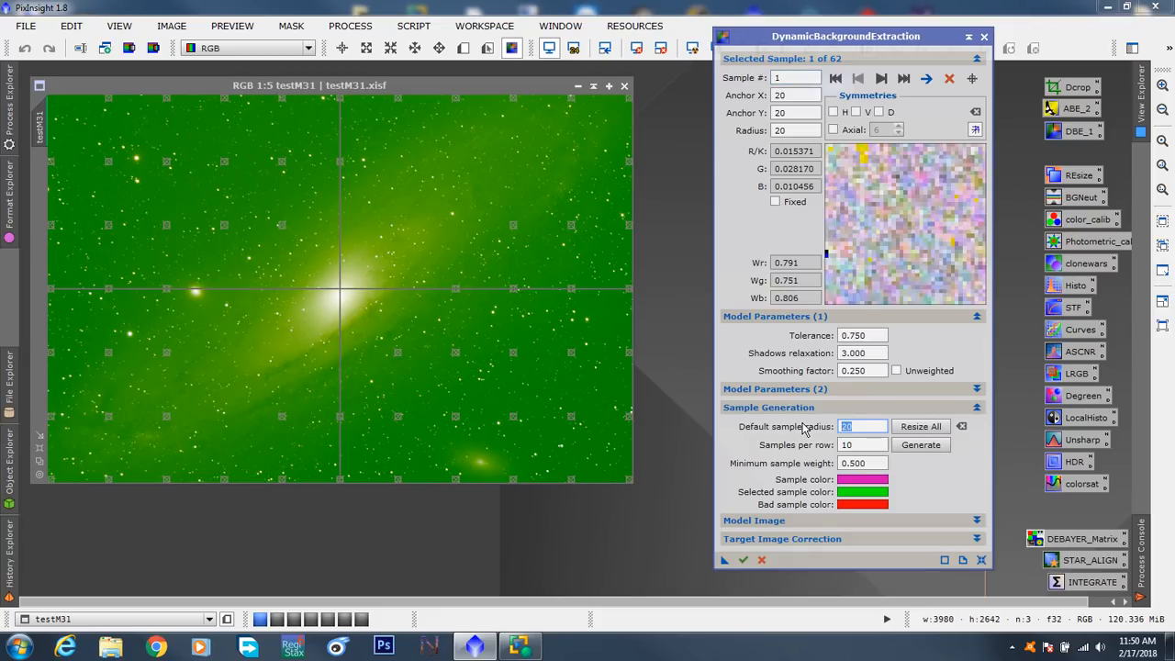
{"action": "type", "text": "50"}
{"action": "left_click", "coordinate": [920, 428]}
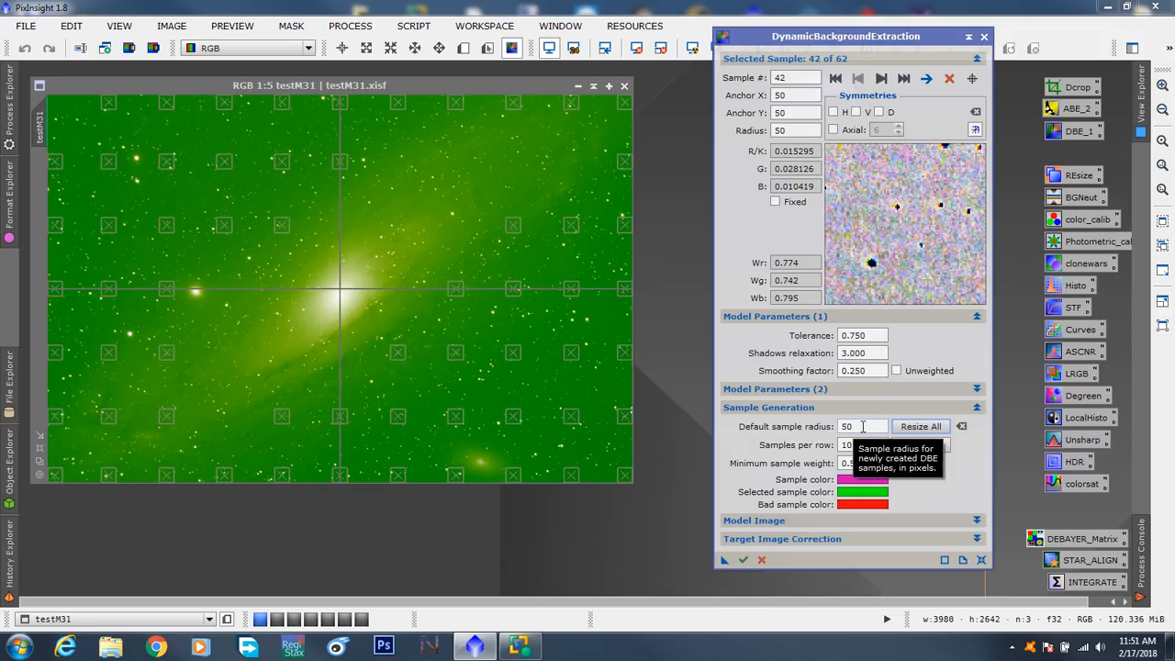
- Return the default sample radius to 20 and resize all existing samples
{"action": "left_click_drag", "start_coordinate": [862, 426], "coordinate": [824, 426]}
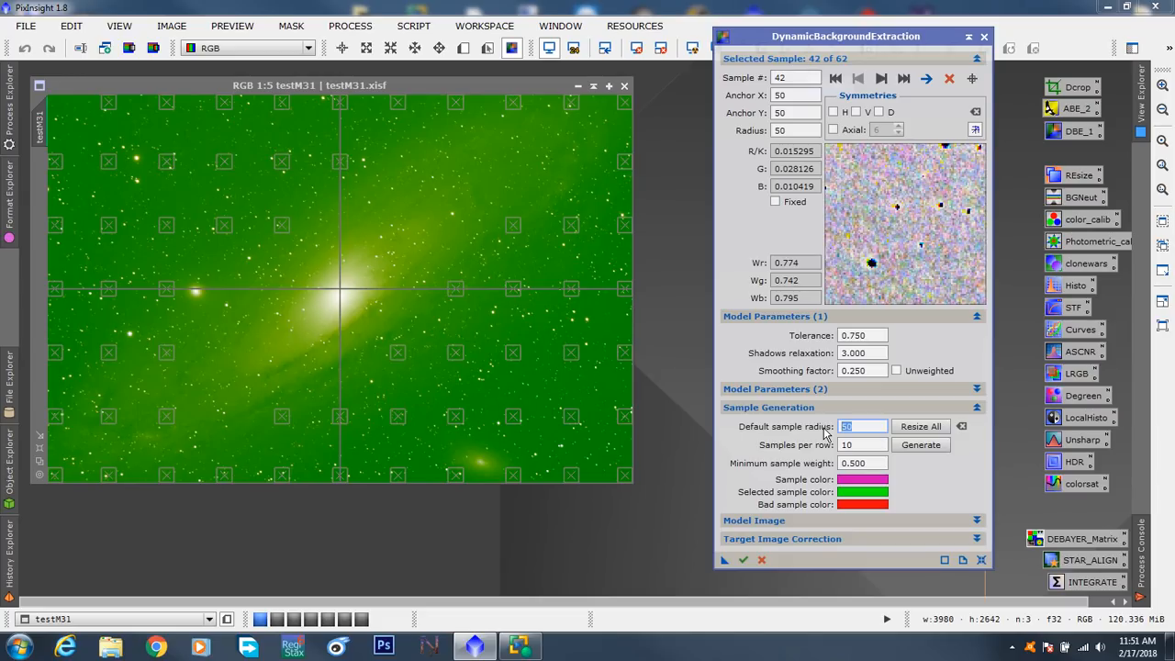
{"action": "type", "text": "20"}
{"action": "left_click", "coordinate": [925, 431]}
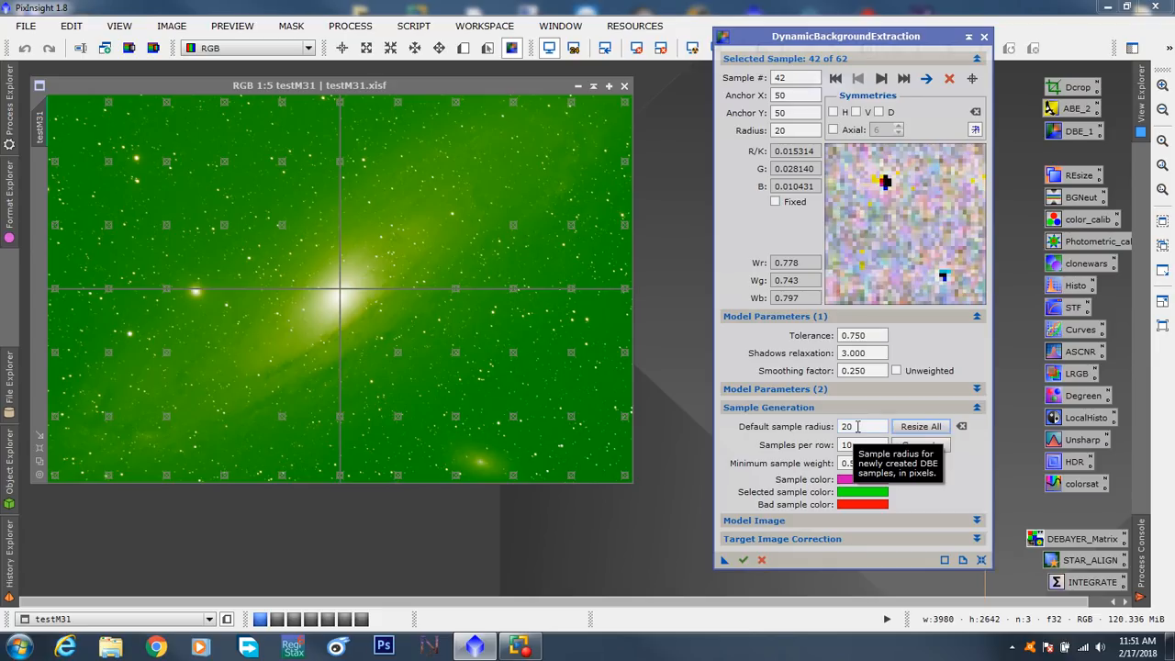
- Set the default sample radius to 25 and resize all existing samples
{"action": "left_click_drag", "start_coordinate": [857, 425], "coordinate": [833, 430]}
{"action": "type", "text": "25"}
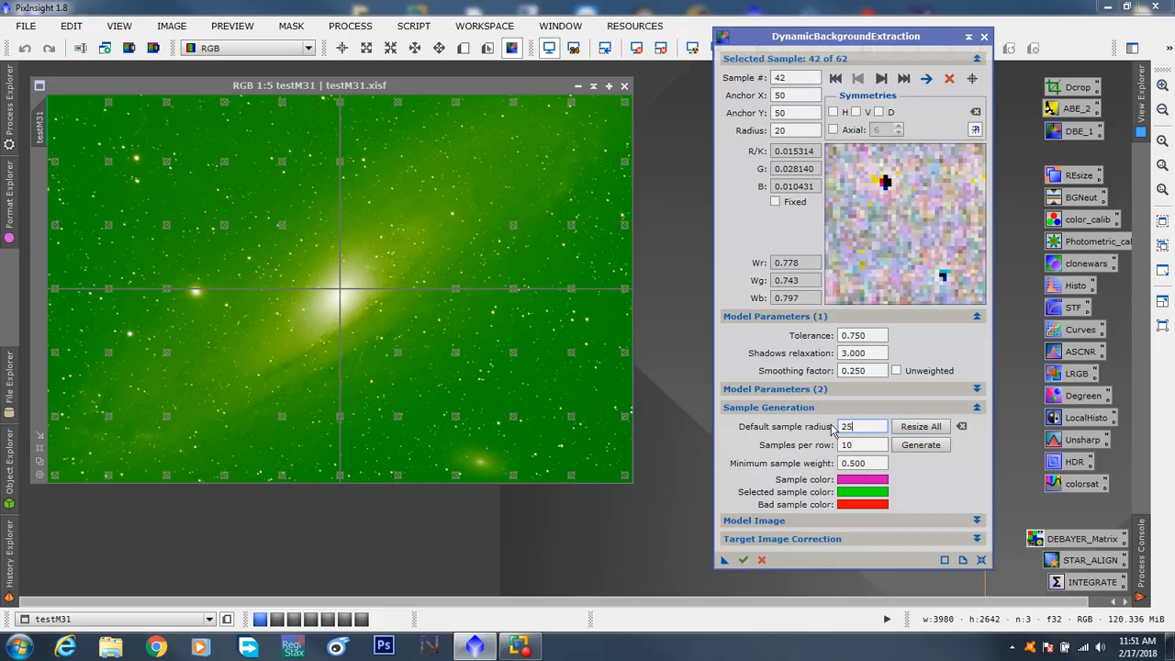
{"action": "left_click", "coordinate": [920, 426]}
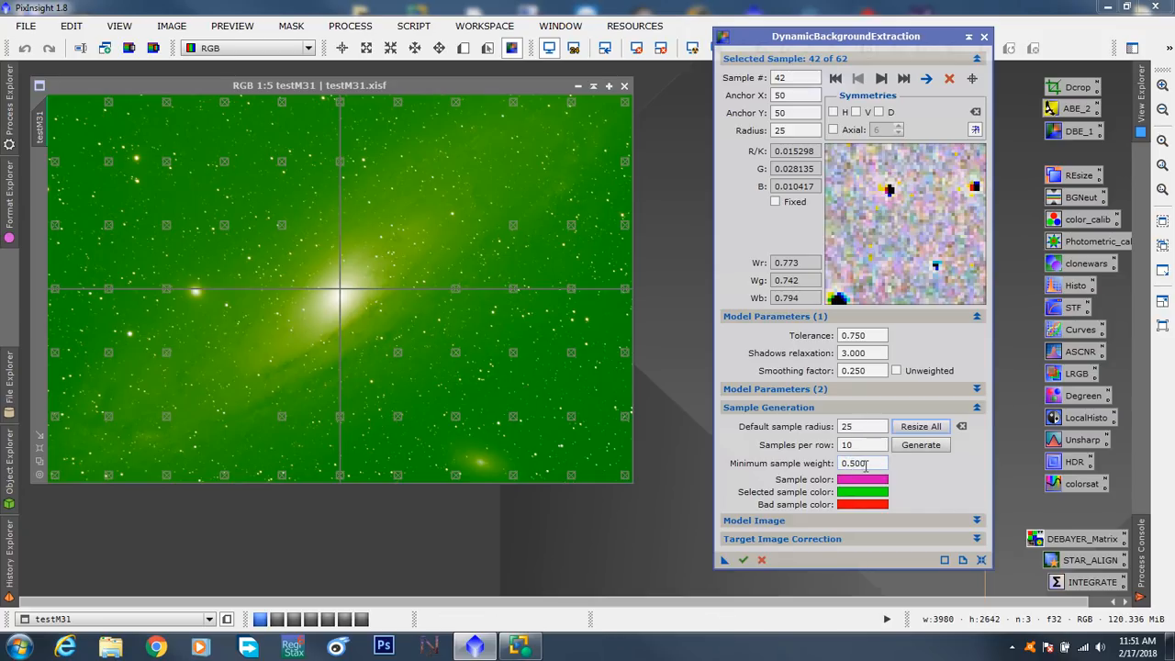
- Lower the minimum sample weight to 0.400 and regenerate the sample grid
{"action": "mouse_move", "coordinate": [868, 466]}
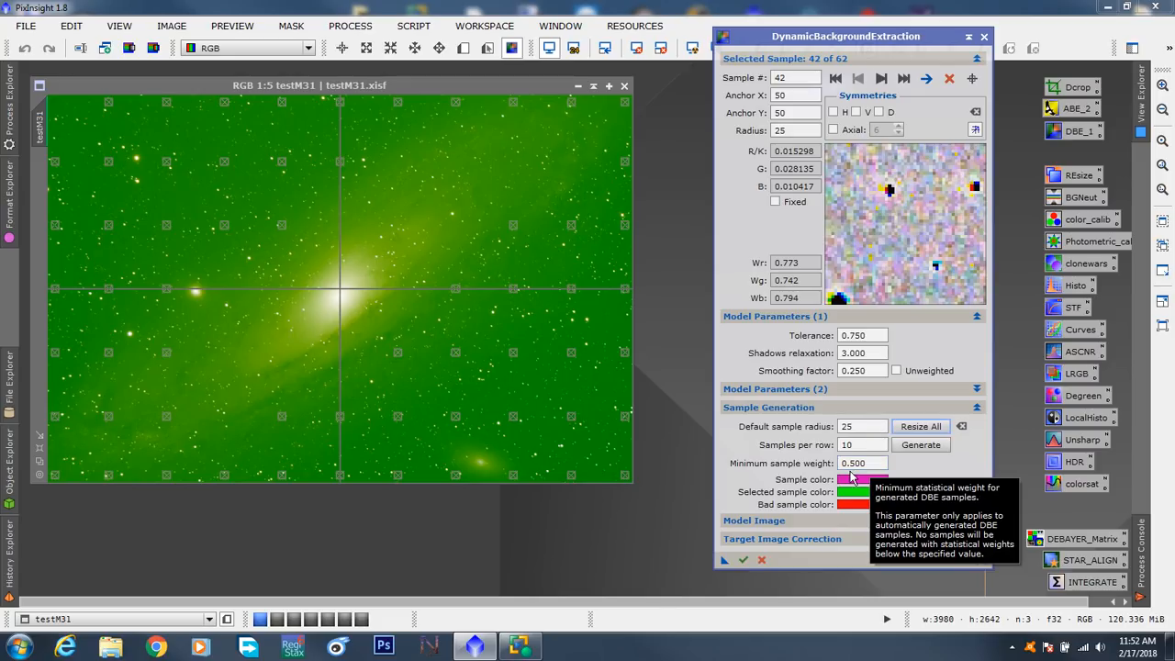
{"action": "left_click_drag", "start_coordinate": [854, 463], "coordinate": [877, 466]}
{"action": "type", "text": "400"}
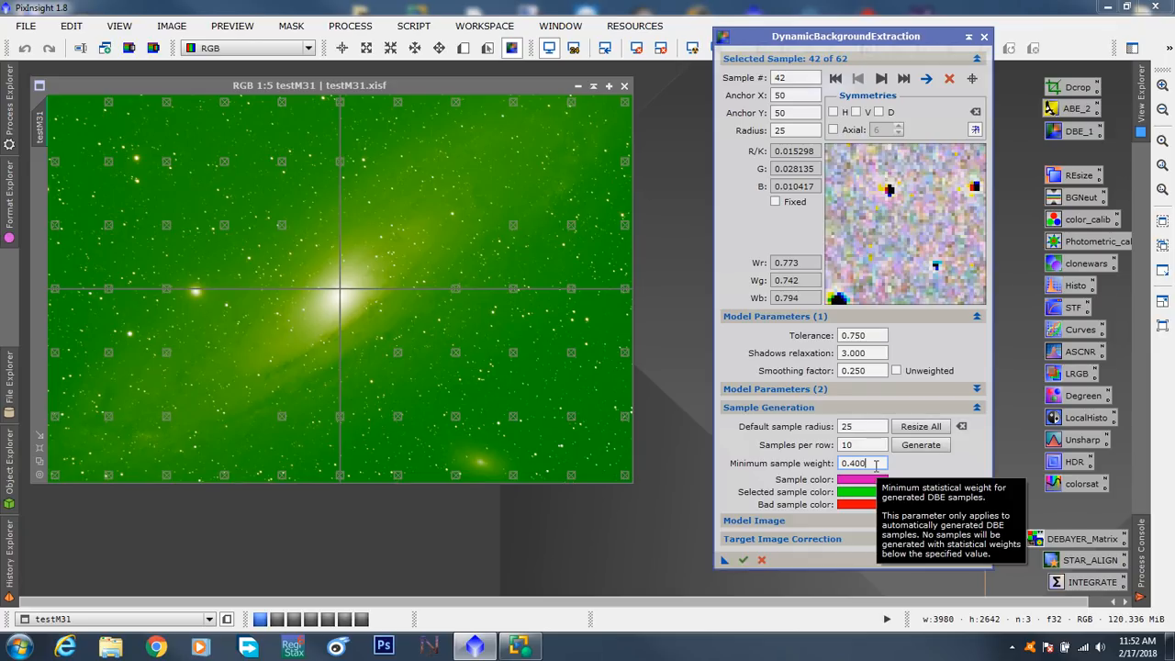
{"action": "left_click", "coordinate": [920, 446]}
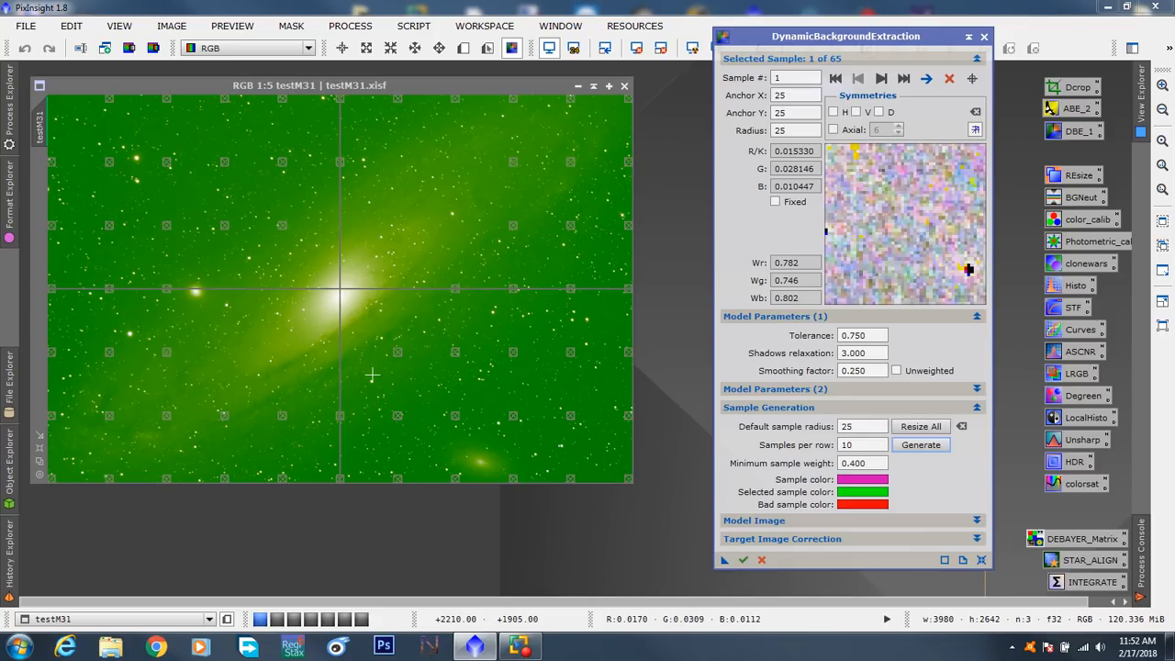
- Place a test sample on the galaxy's lower-left arm at anchor X 1285, Y 1835, and delete it
{"action": "left_click", "coordinate": [235, 364]}
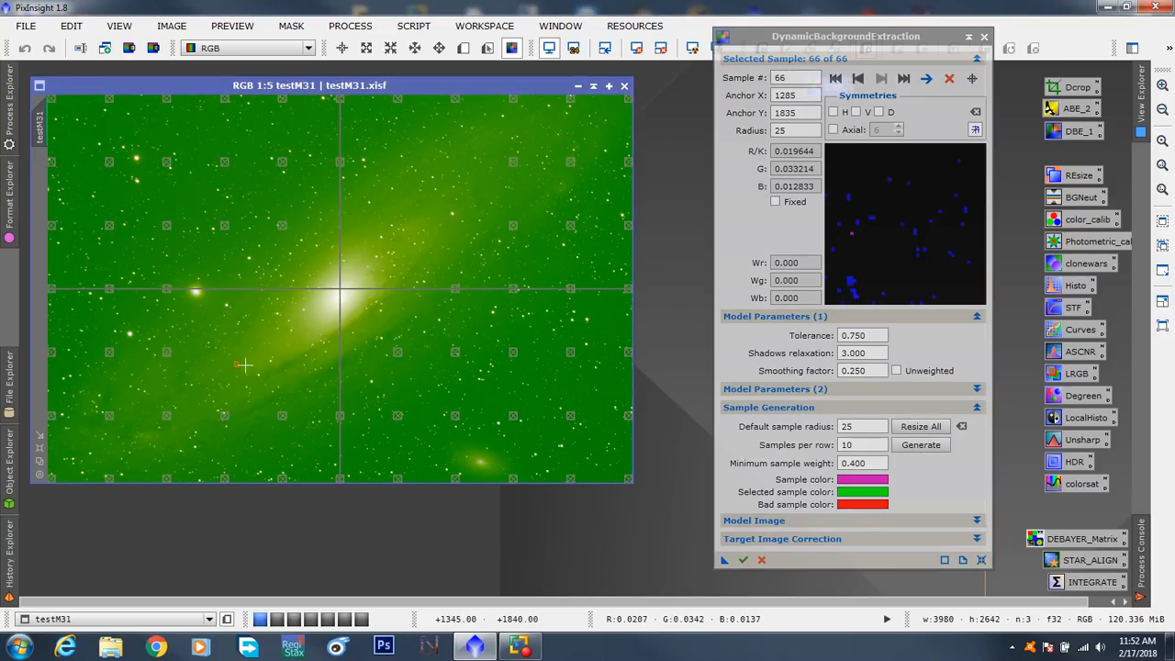
{"action": "scroll", "coordinate": [244, 364], "scroll_direction": "up", "scroll_amount": 3}
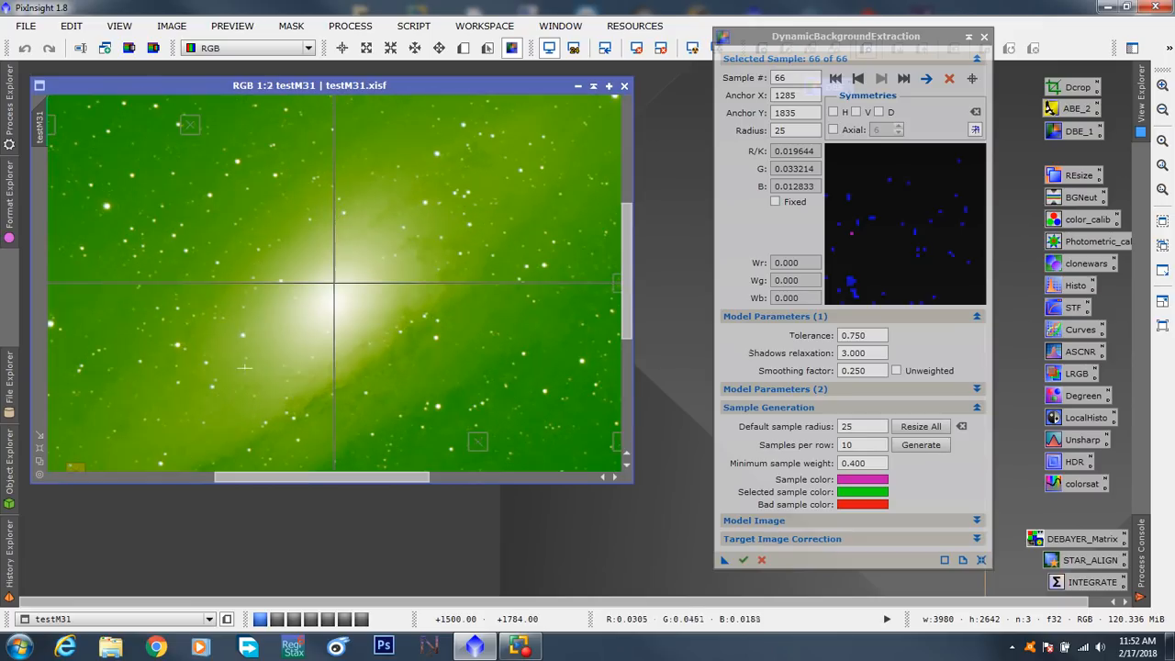
{"action": "left_click_drag", "start_coordinate": [302, 477], "coordinate": [260, 477]}
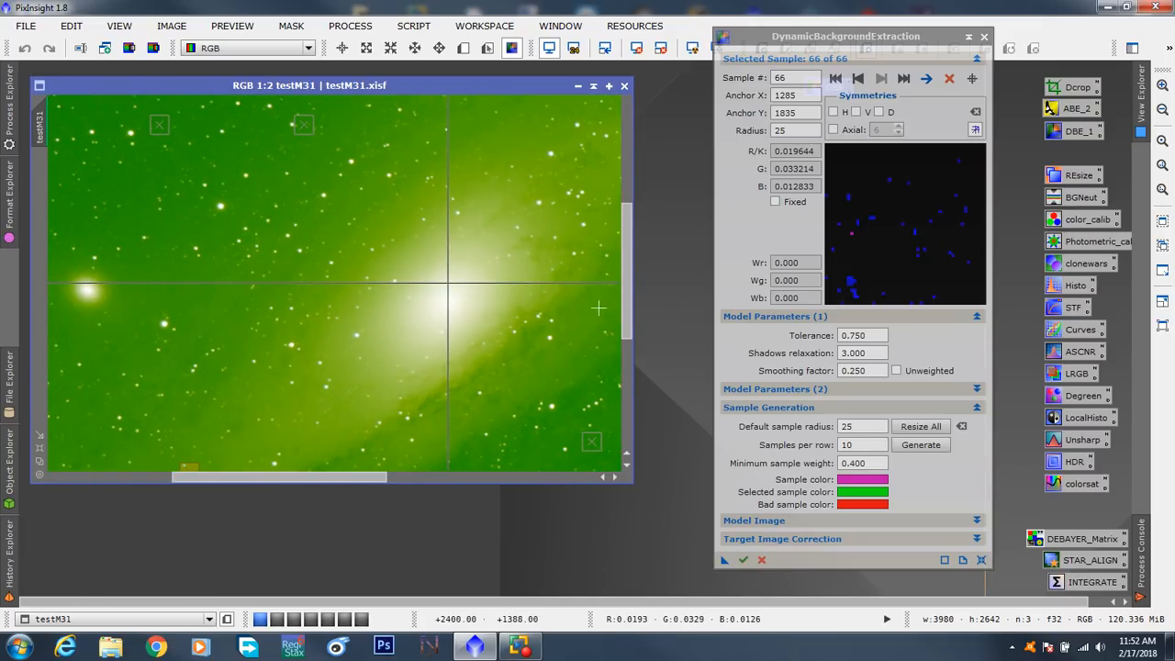
{"action": "left_click_drag", "start_coordinate": [623, 296], "coordinate": [624, 371]}
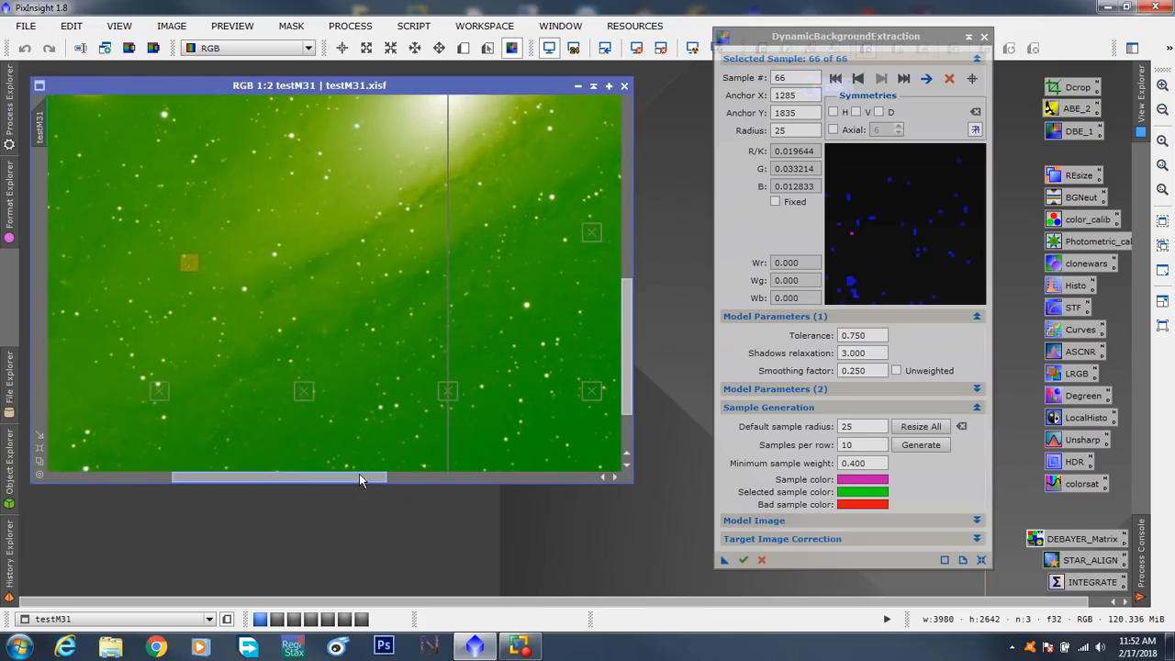
{"action": "left_click_drag", "start_coordinate": [363, 478], "coordinate": [317, 478]}
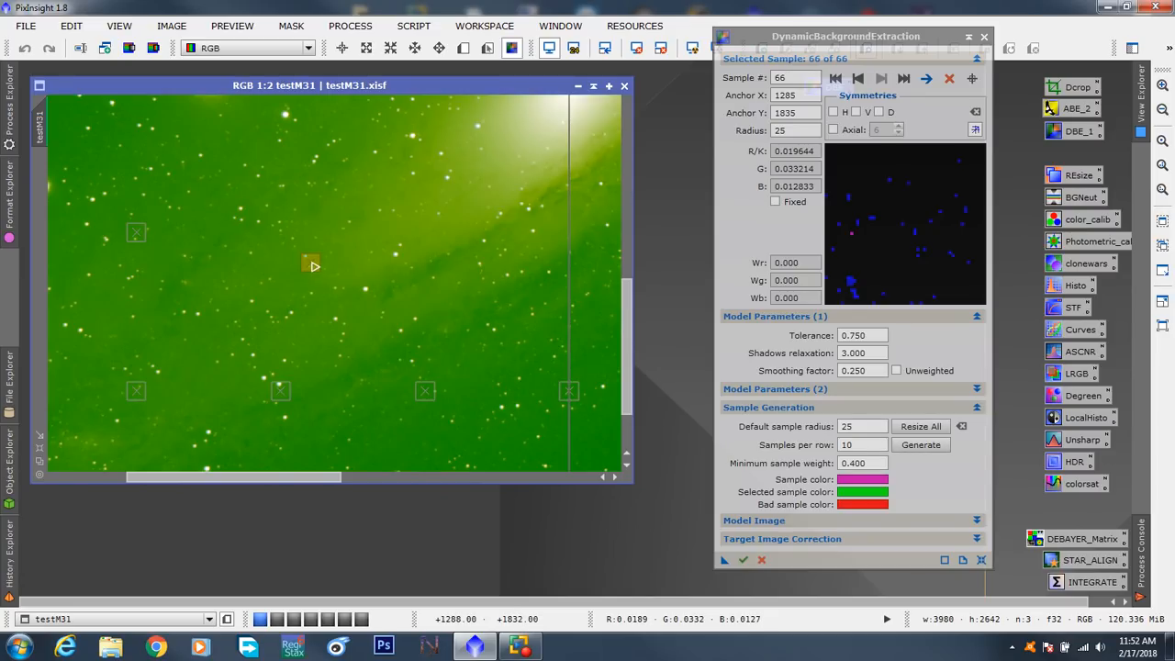
{"action": "key", "text": "Delete"}
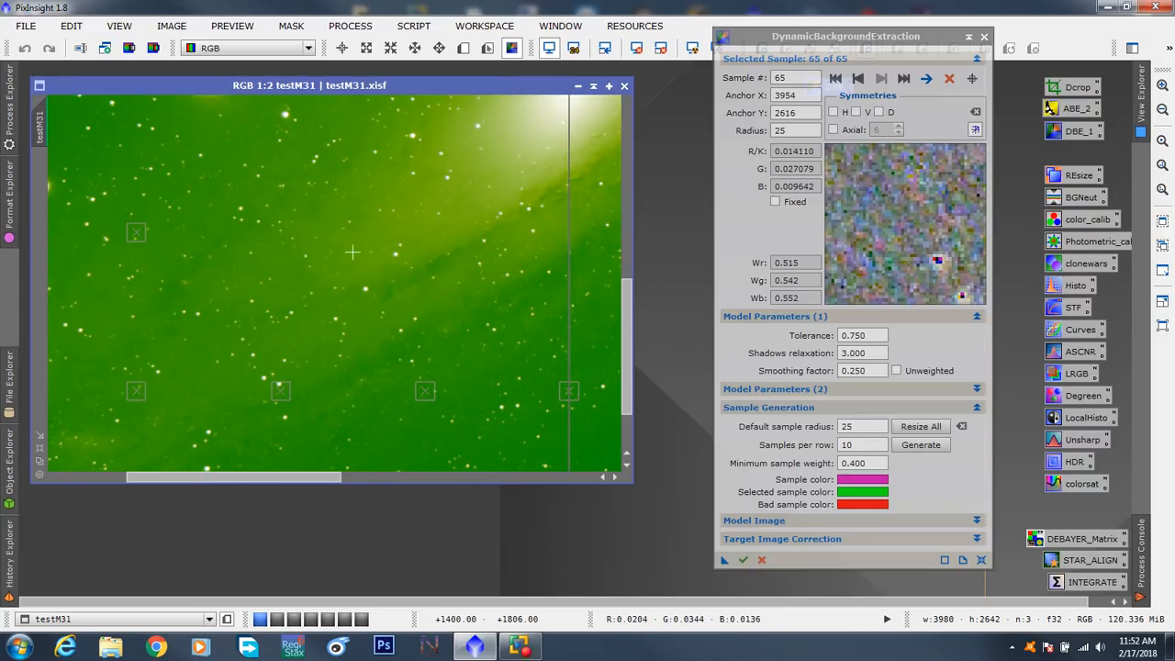
- Move sample 7 in the image's lower-left corner away from the star to anchor X 117, Y 2580
{"action": "left_click_drag", "start_coordinate": [288, 477], "coordinate": [128, 468]}
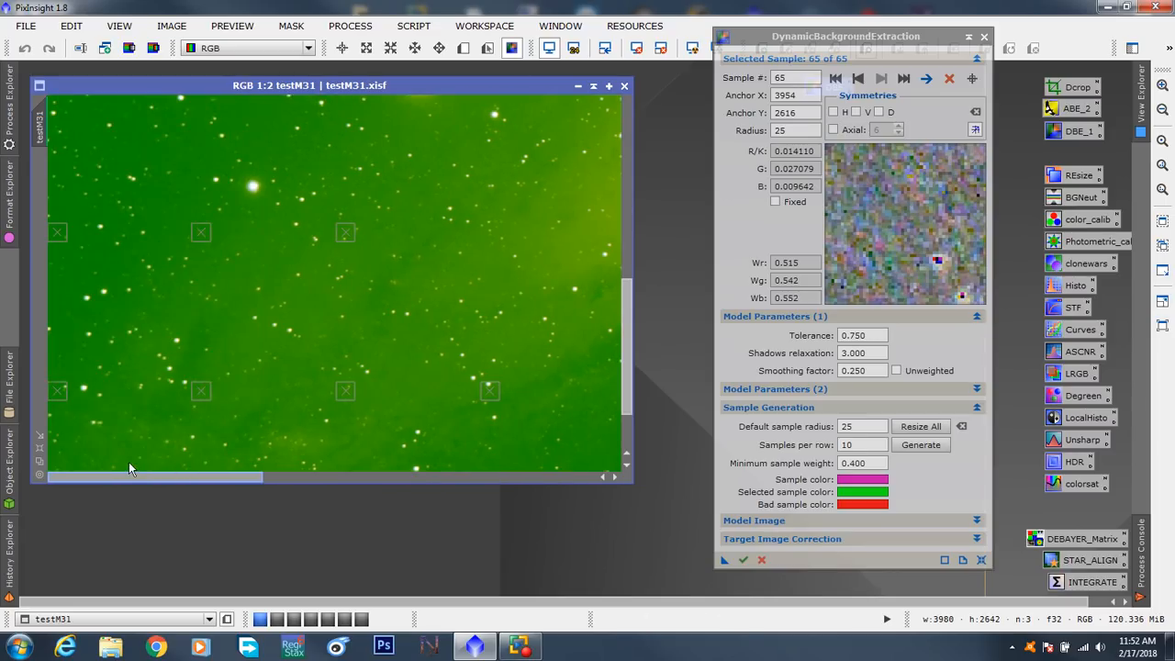
{"action": "left_click_drag", "start_coordinate": [623, 337], "coordinate": [623, 369]}
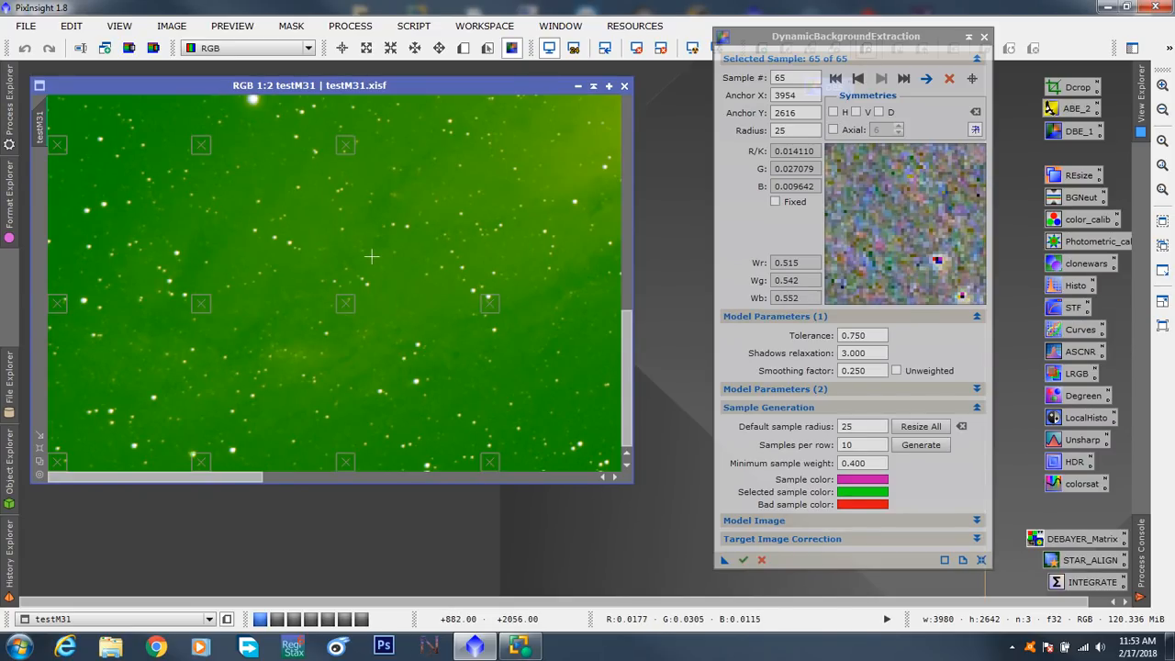
{"action": "left_click_drag", "start_coordinate": [816, 41], "coordinate": [824, 64]}
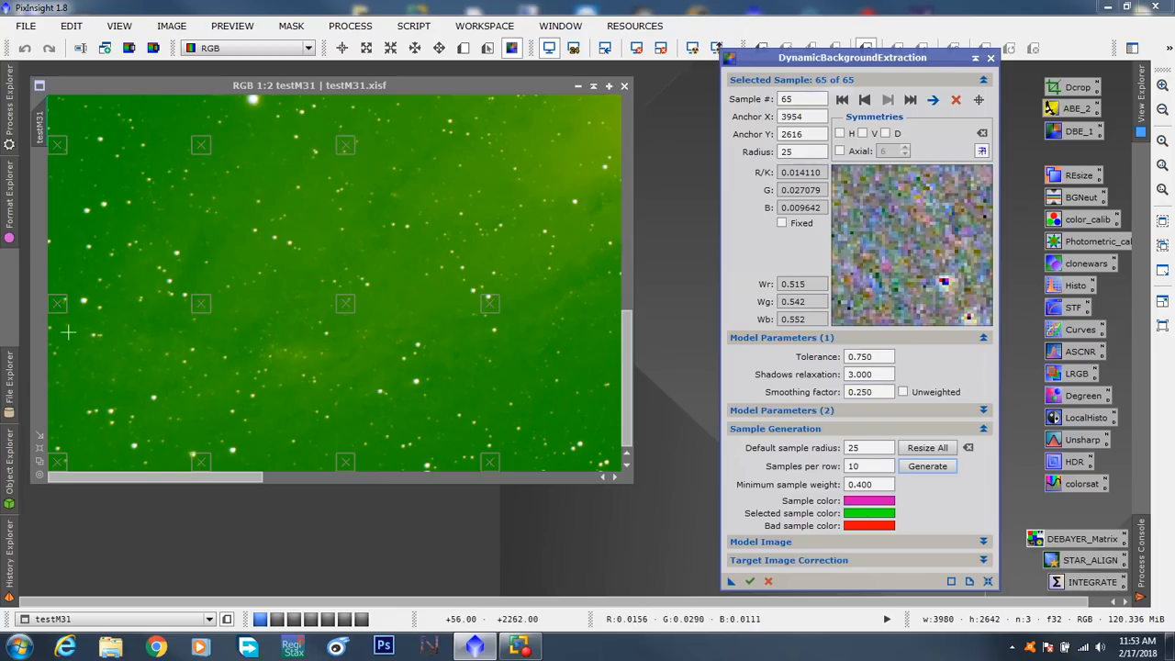
{"action": "left_click", "coordinate": [61, 466]}
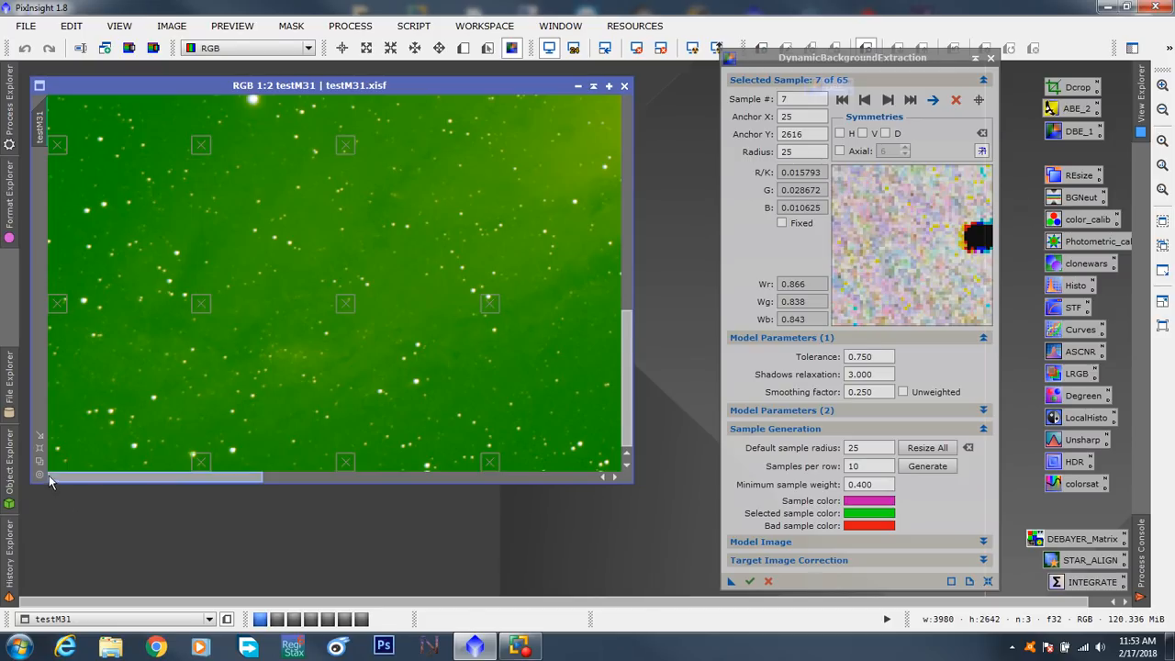
{"action": "left_click_drag", "start_coordinate": [57, 462], "coordinate": [95, 454]}
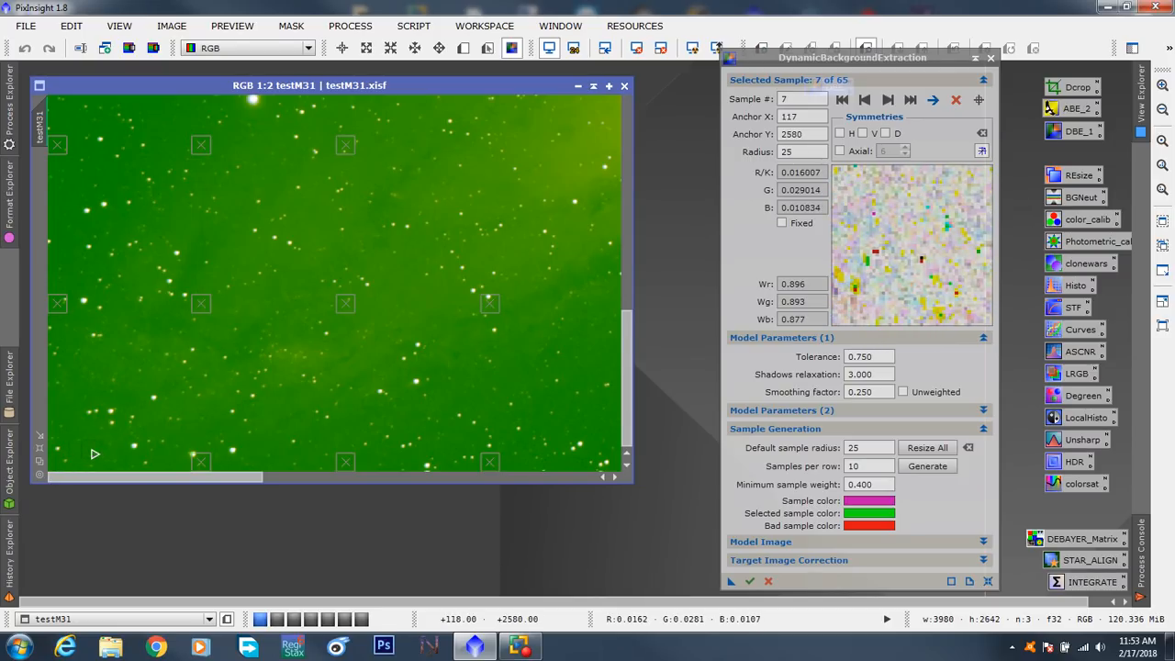
- Move sample 6 to anchor X 35, Y 2210 and sample 14 to anchor X 408, Y 2540
{"action": "left_click", "coordinate": [61, 312]}
{"action": "left_click_drag", "start_coordinate": [60, 312], "coordinate": [64, 322]}
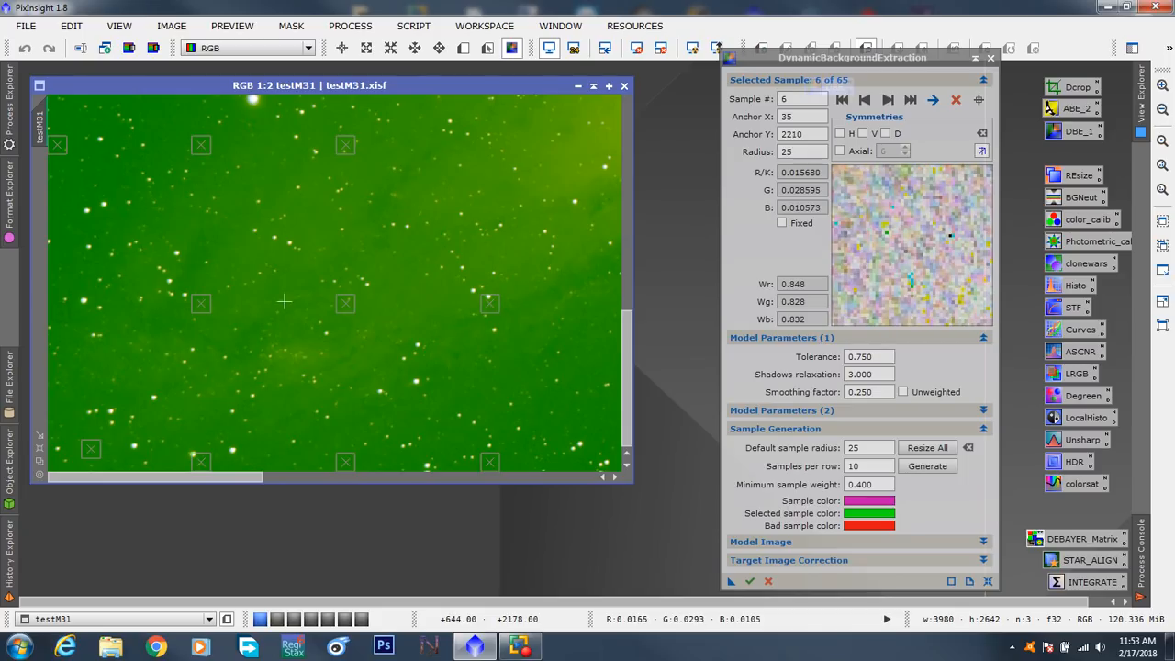
{"action": "left_click_drag", "start_coordinate": [204, 466], "coordinate": [202, 442]}
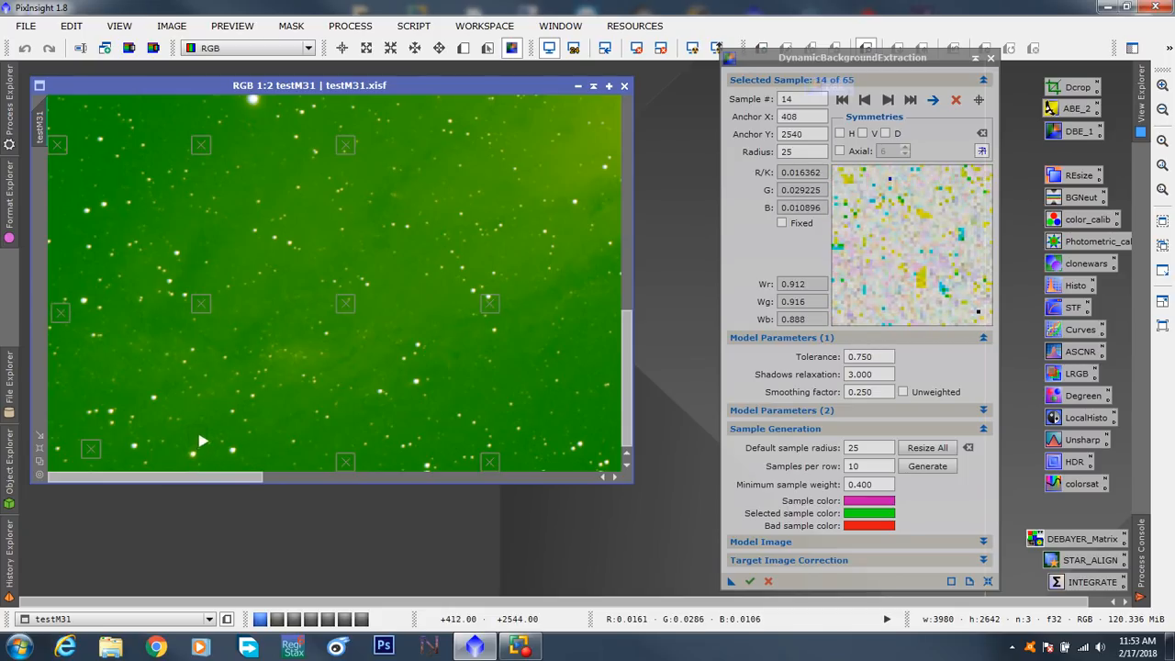
- Check sample 26, and try sample 25 at anchor X 1038, Y 2158 and sample 20 at anchor X 681, Y 2088
{"action": "left_click", "coordinate": [489, 467]}
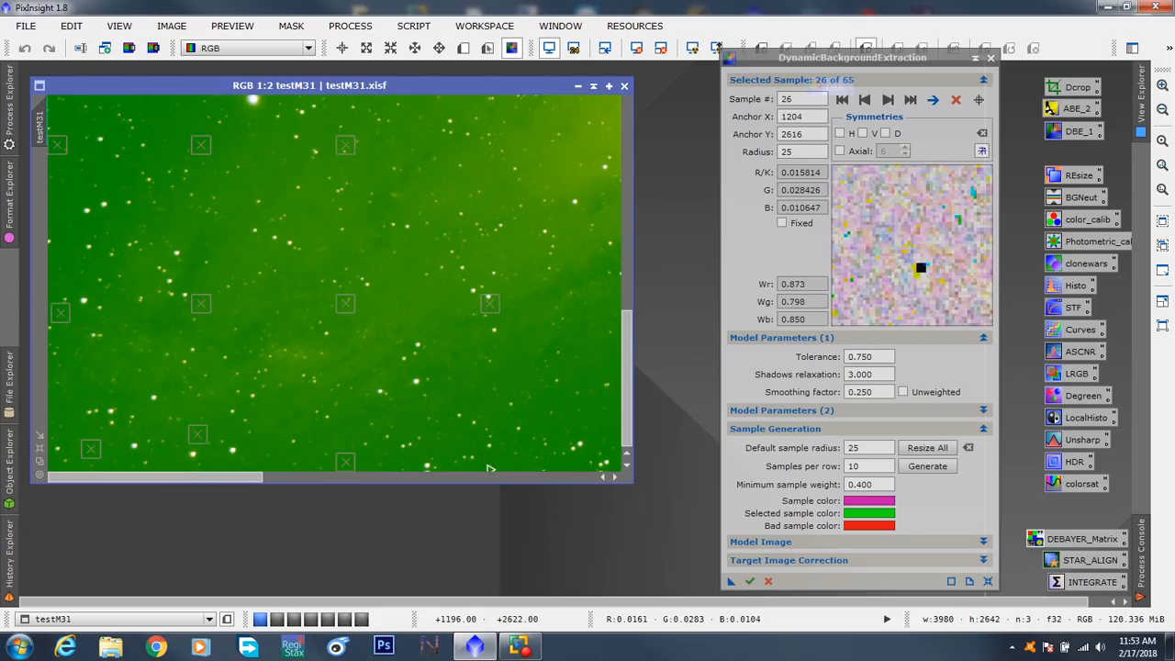
{"action": "scroll", "coordinate": [547, 385], "scroll_direction": "up", "scroll_amount": 2}
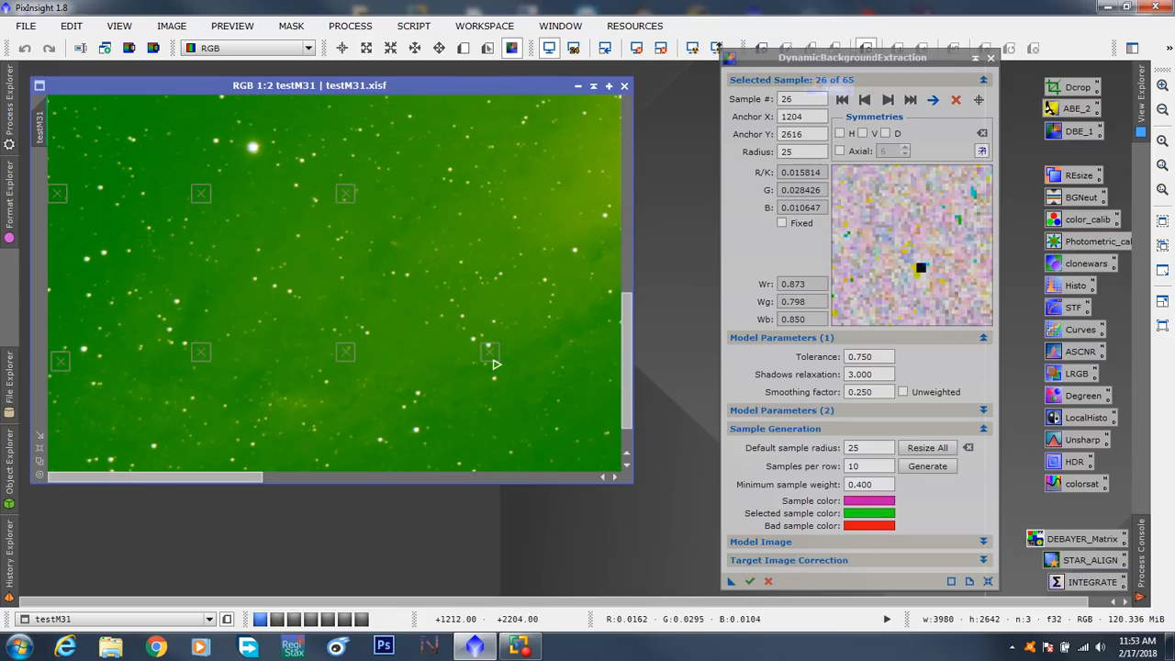
{"action": "left_click_drag", "start_coordinate": [493, 359], "coordinate": [431, 346]}
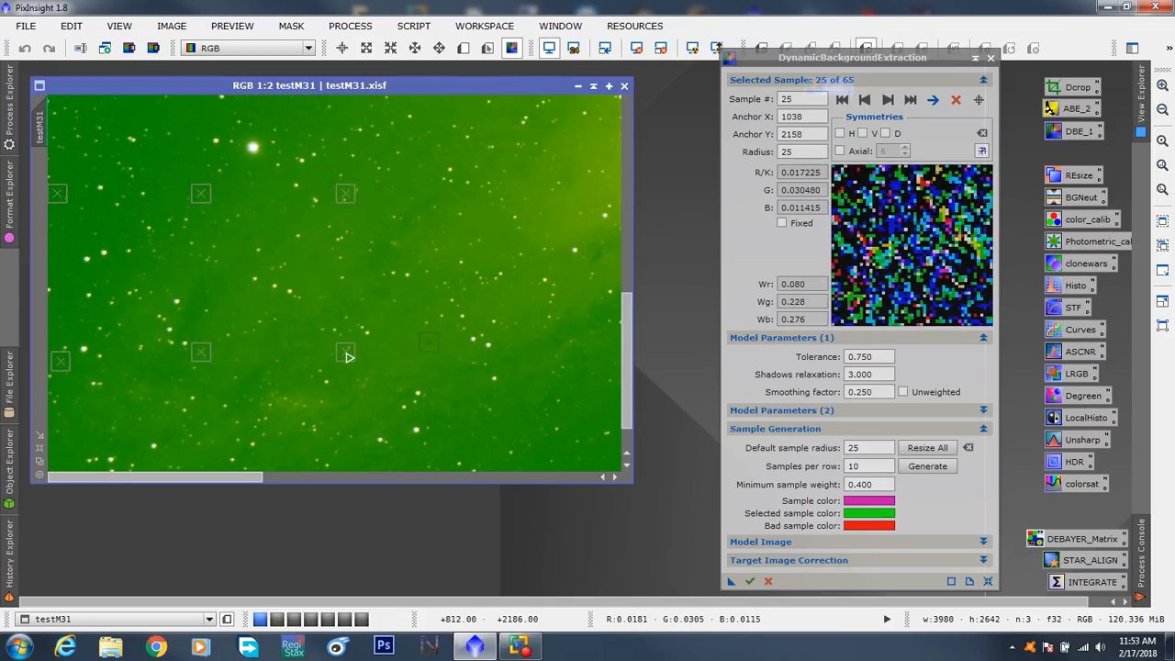
{"action": "left_click_drag", "start_coordinate": [346, 357], "coordinate": [297, 320]}
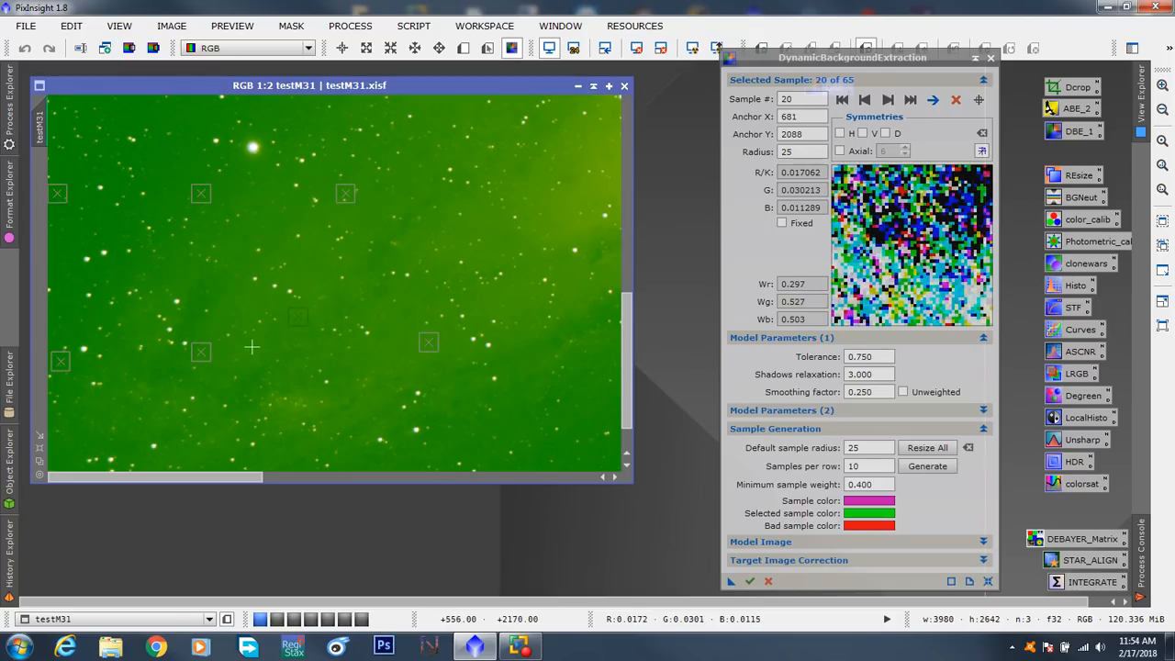
- Move sample 20 and its left neighbour up and left away from the galaxy, and sample 25 to anchor X 290, Y 1540
{"action": "left_click_drag", "start_coordinate": [305, 319], "coordinate": [262, 227]}
{"action": "left_click_drag", "start_coordinate": [204, 358], "coordinate": [126, 274]}
{"action": "left_click", "coordinate": [157, 120]}
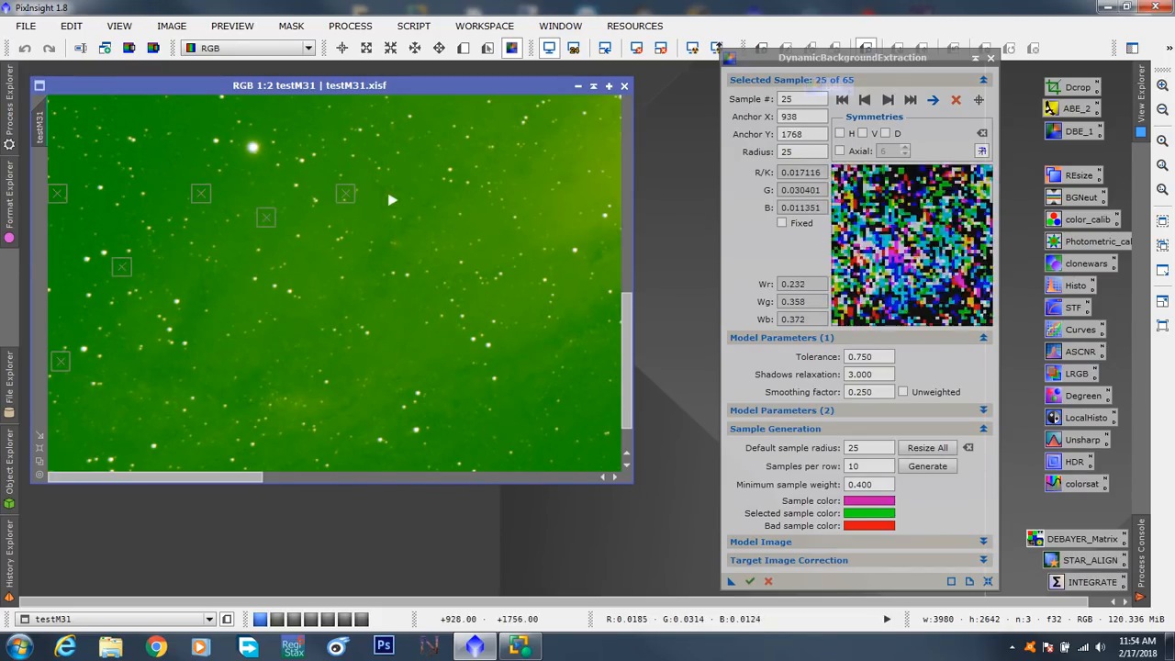
{"action": "left_click_drag", "start_coordinate": [157, 117], "coordinate": [156, 118]}
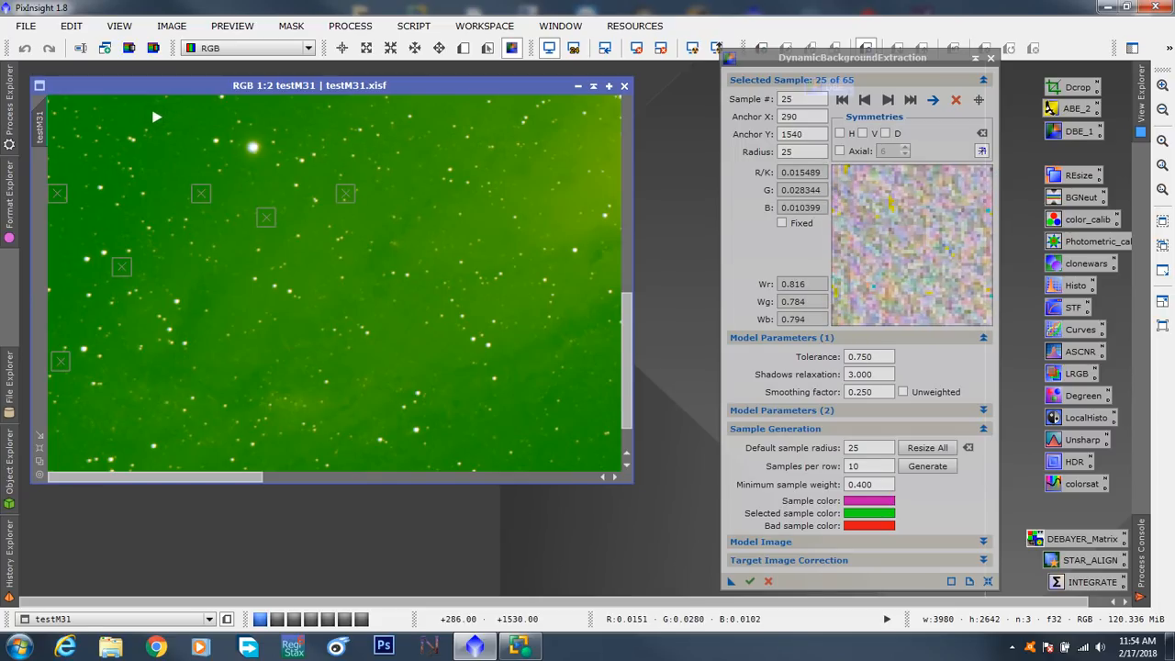
- Move sample 19 to anchor X 753, Y 1736 and sample 5 to anchor X 25, Y 1914
{"action": "left_click_drag", "start_coordinate": [342, 202], "coordinate": [320, 187]}
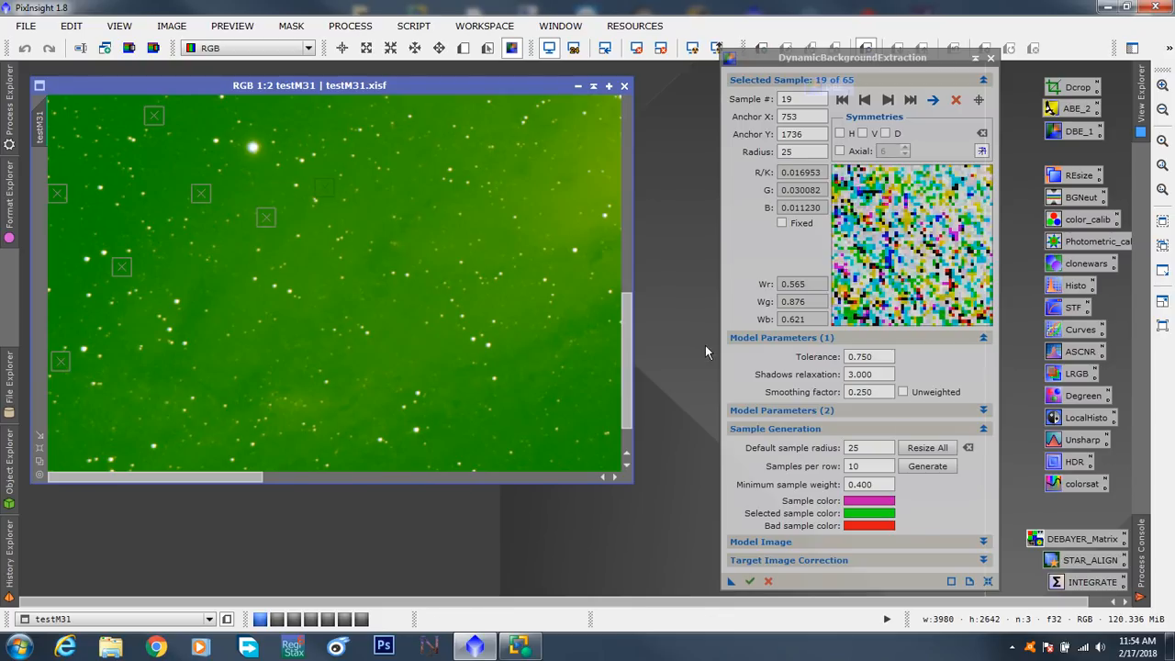
{"action": "left_click_drag", "start_coordinate": [57, 200], "coordinate": [58, 257]}
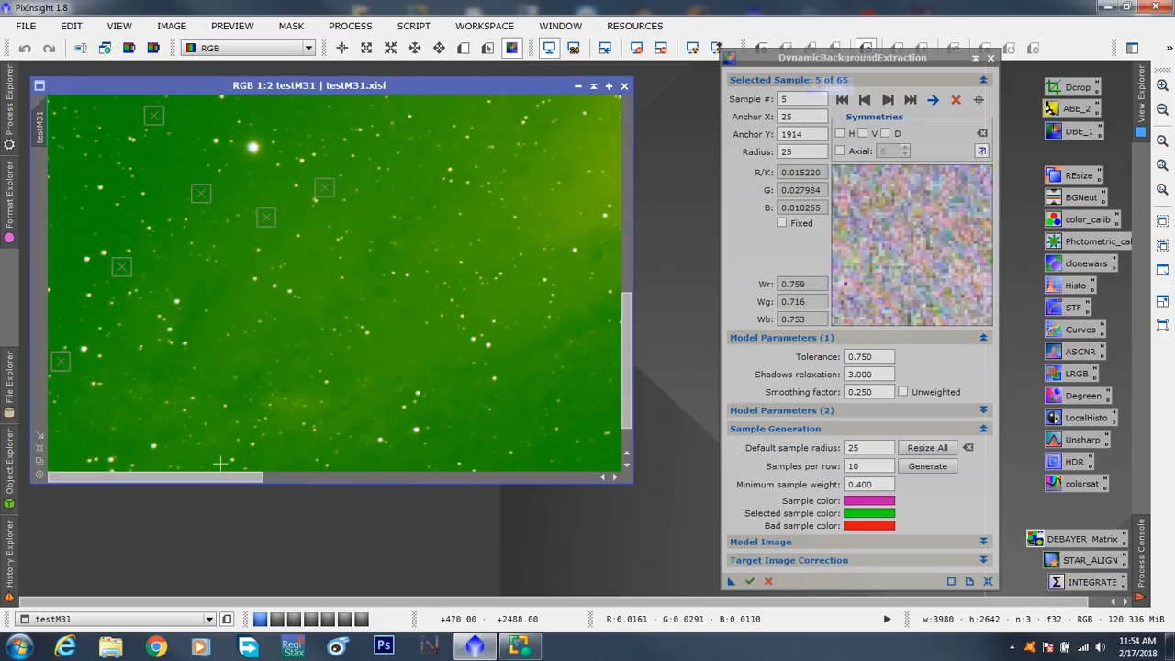
- Nudge samples 4 and 11 slightly up, and raise the third sample of the row above and sample 24 onto clean background
{"action": "scroll", "coordinate": [625, 365], "scroll_direction": "up", "scroll_amount": 1}
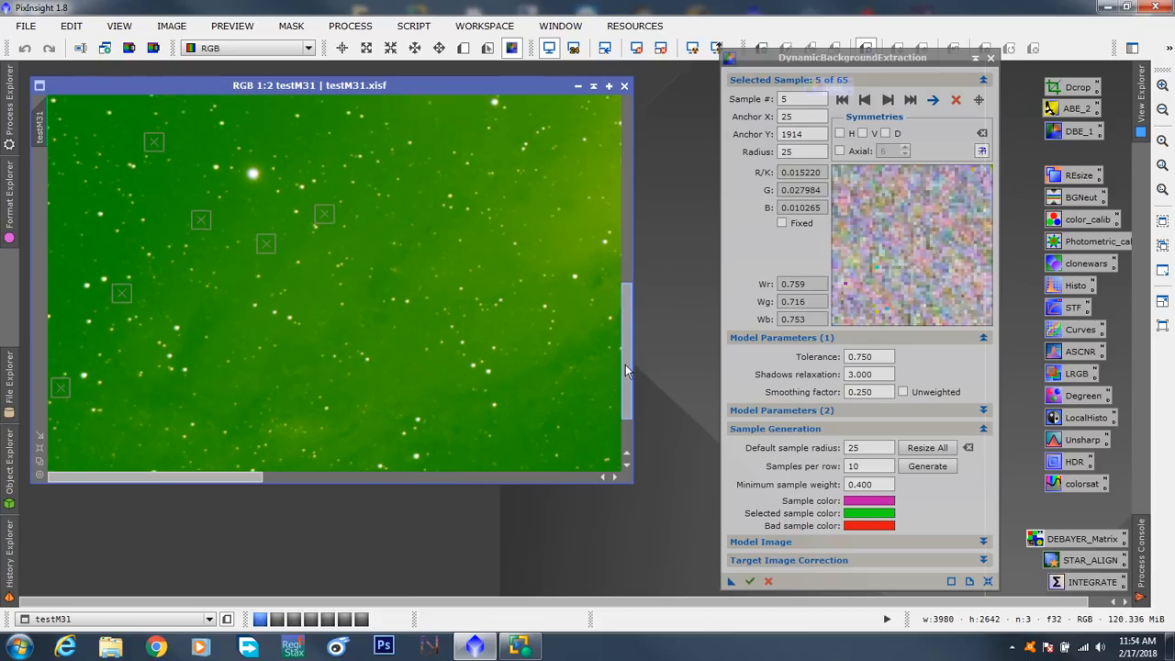
{"action": "left_click_drag", "start_coordinate": [625, 364], "coordinate": [628, 254]}
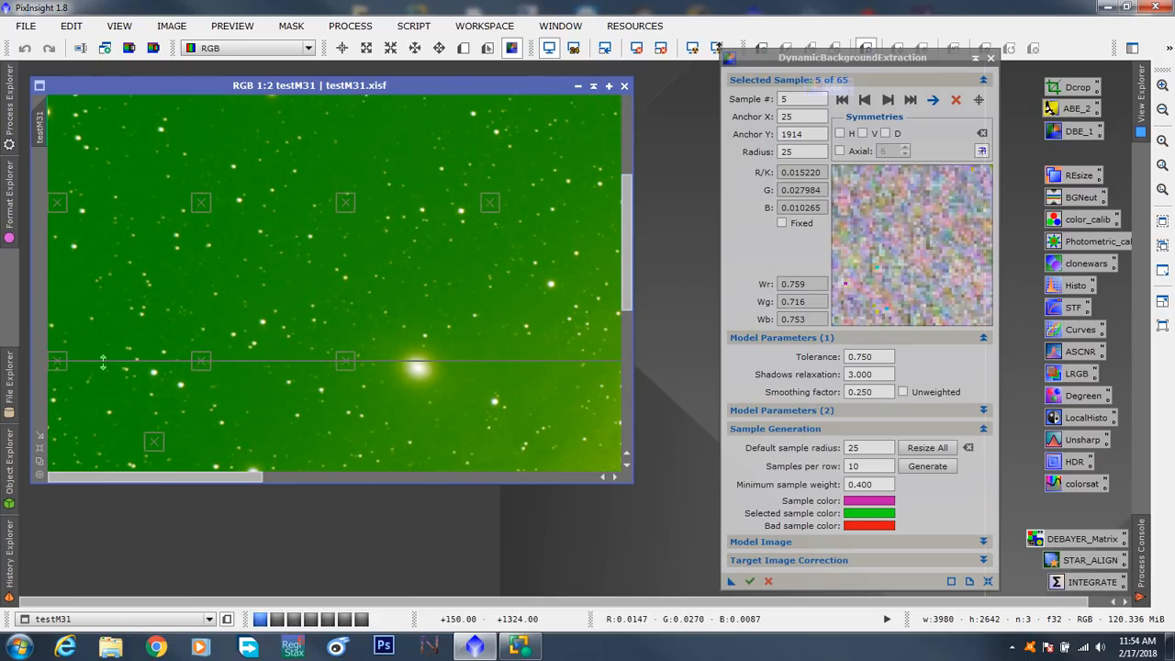
{"action": "left_click", "coordinate": [57, 354]}
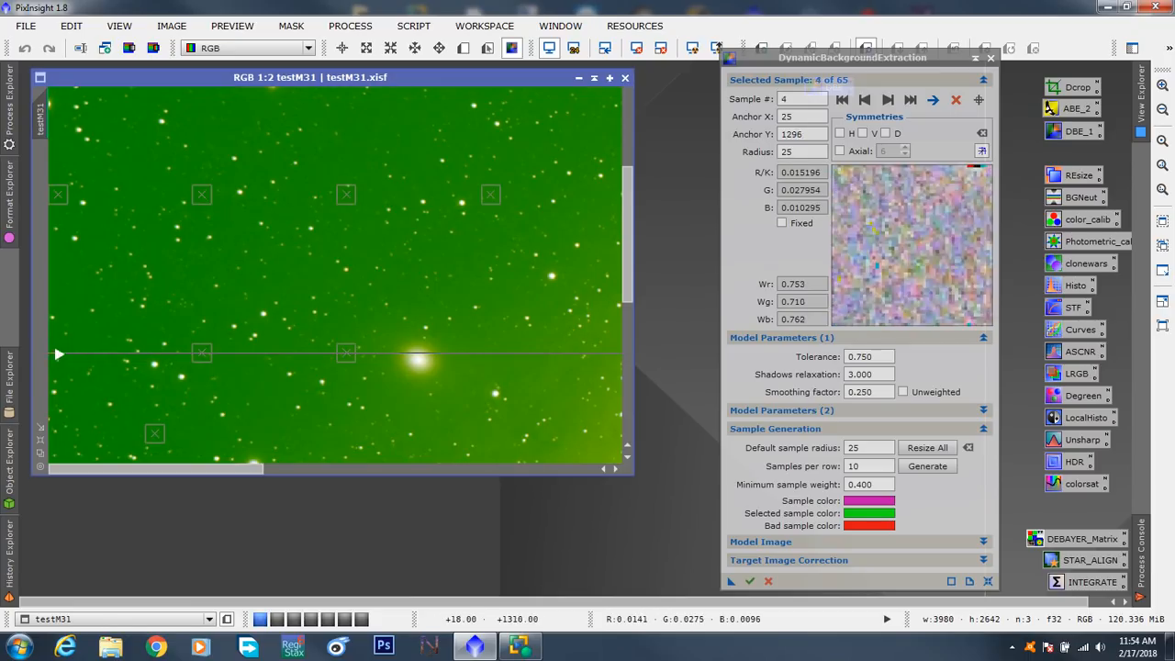
{"action": "left_click", "coordinate": [203, 355]}
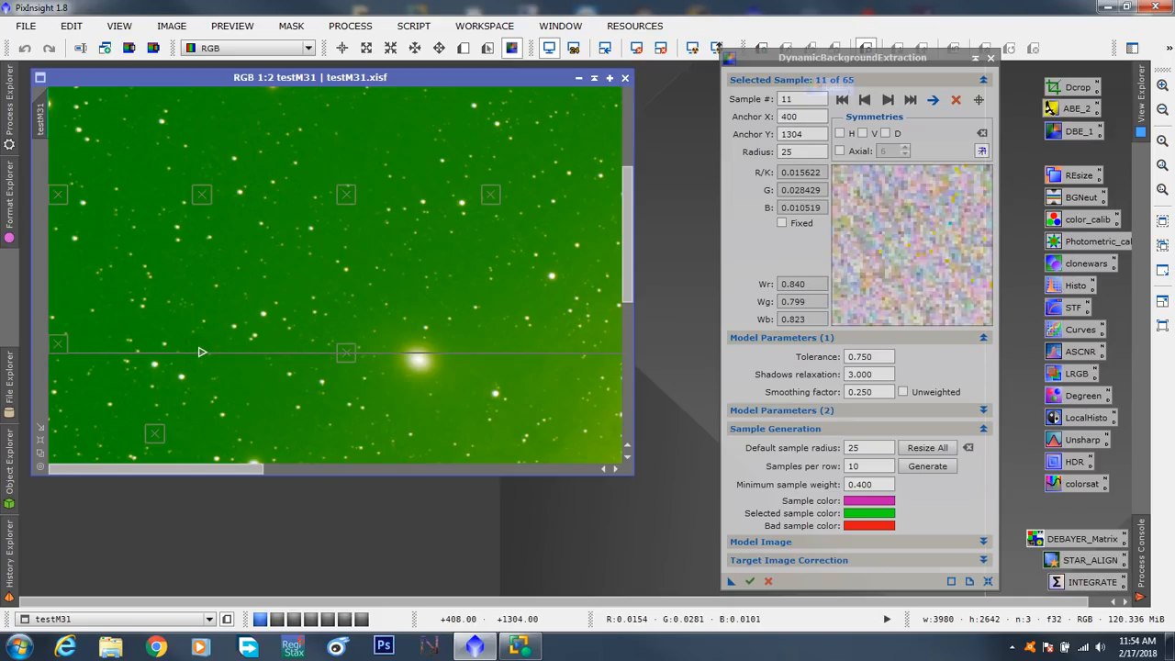
{"action": "left_click_drag", "start_coordinate": [343, 197], "coordinate": [342, 172]}
{"action": "left_click_drag", "start_coordinate": [489, 199], "coordinate": [412, 121]}
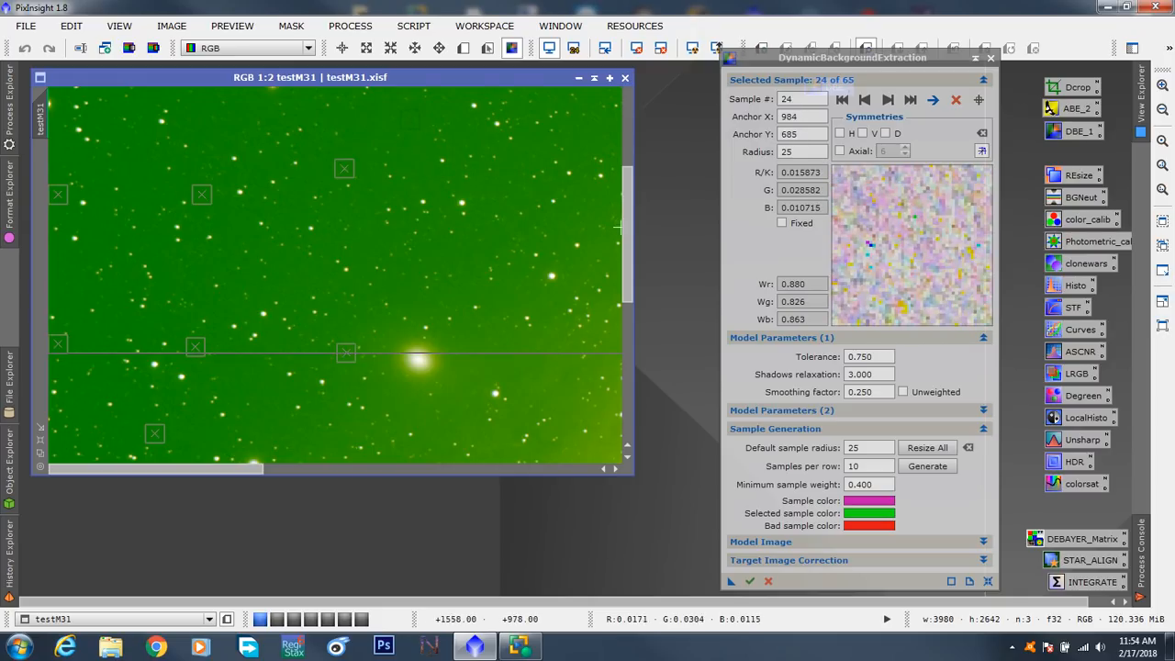
- Reposition the four second-row samples onto star-free background, and move sample 8 to about X 350 and sample 1 to about X 57, Y 95
{"action": "left_click_drag", "start_coordinate": [628, 226], "coordinate": [628, 129]}
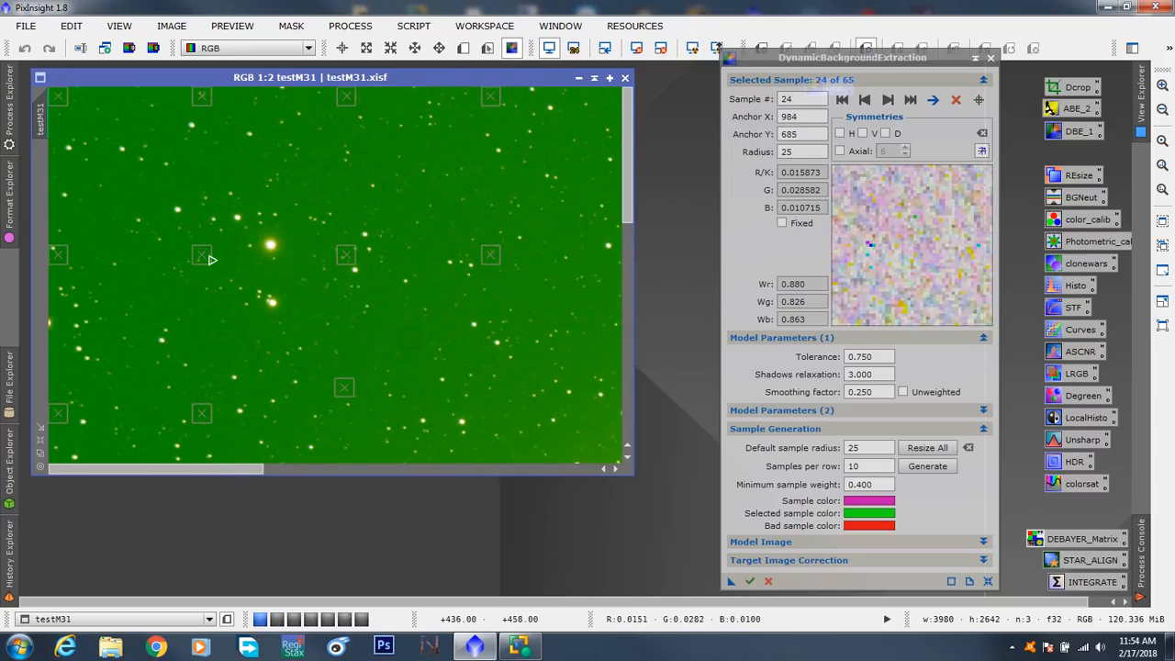
{"action": "left_click_drag", "start_coordinate": [210, 259], "coordinate": [226, 253]}
{"action": "left_click_drag", "start_coordinate": [62, 256], "coordinate": [60, 213]}
{"action": "left_click_drag", "start_coordinate": [347, 265], "coordinate": [356, 221]}
{"action": "left_click_drag", "start_coordinate": [496, 263], "coordinate": [477, 224]}
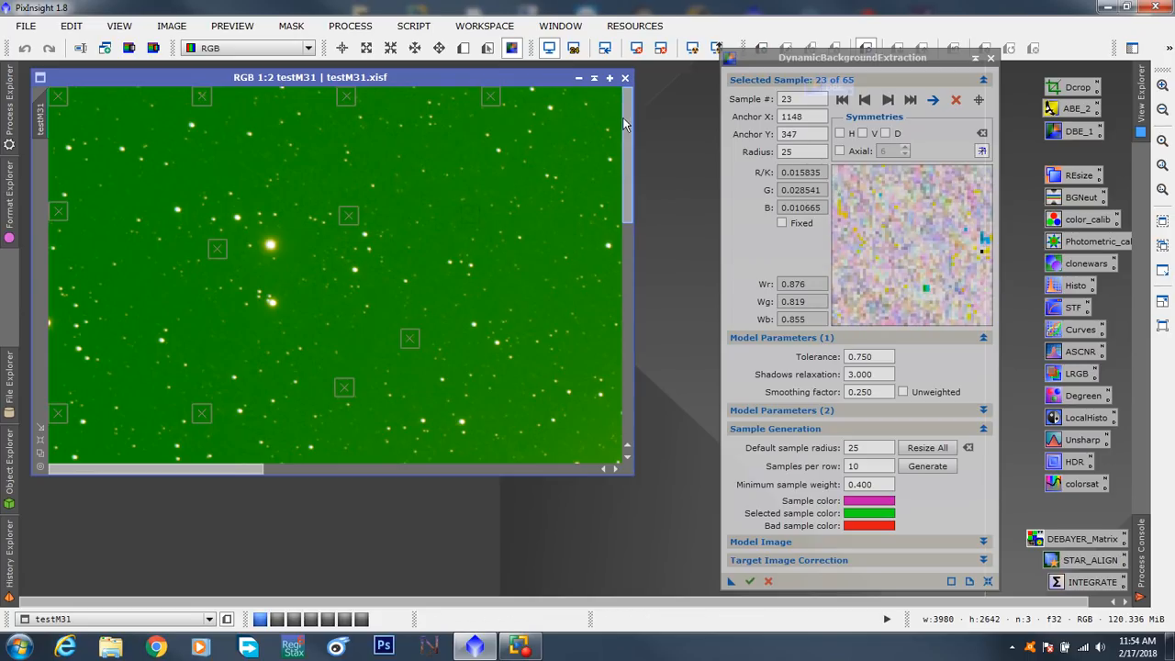
{"action": "left_click", "coordinate": [208, 106]}
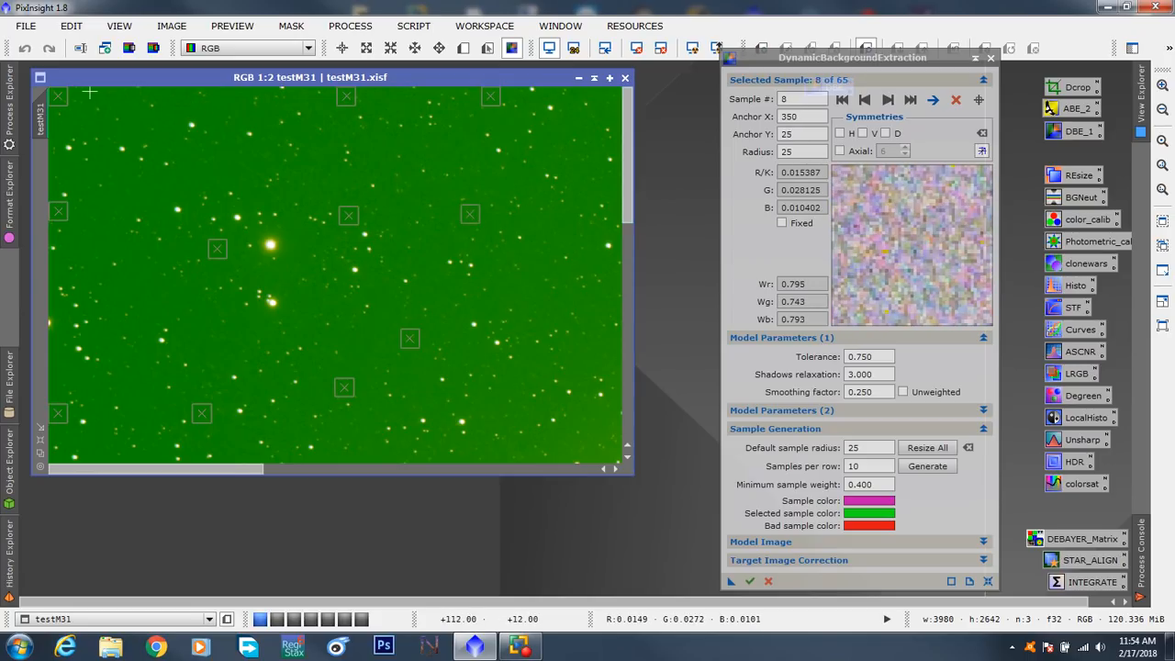
{"action": "left_click_drag", "start_coordinate": [61, 101], "coordinate": [72, 130]}
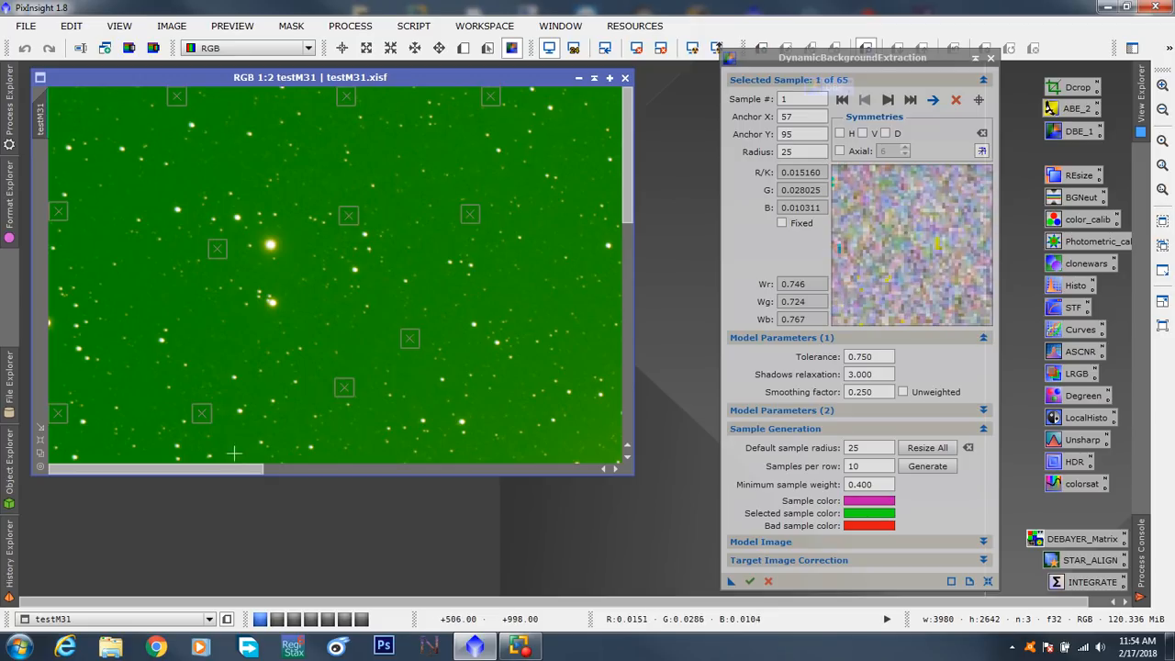
- Move samples 27, 32, 33 and 29 to about X 1627, Y 31; X 2020, Y 45; X 1970, Y 361; and X 1597, Y 651
{"action": "left_click_drag", "start_coordinate": [234, 469], "coordinate": [422, 457]}
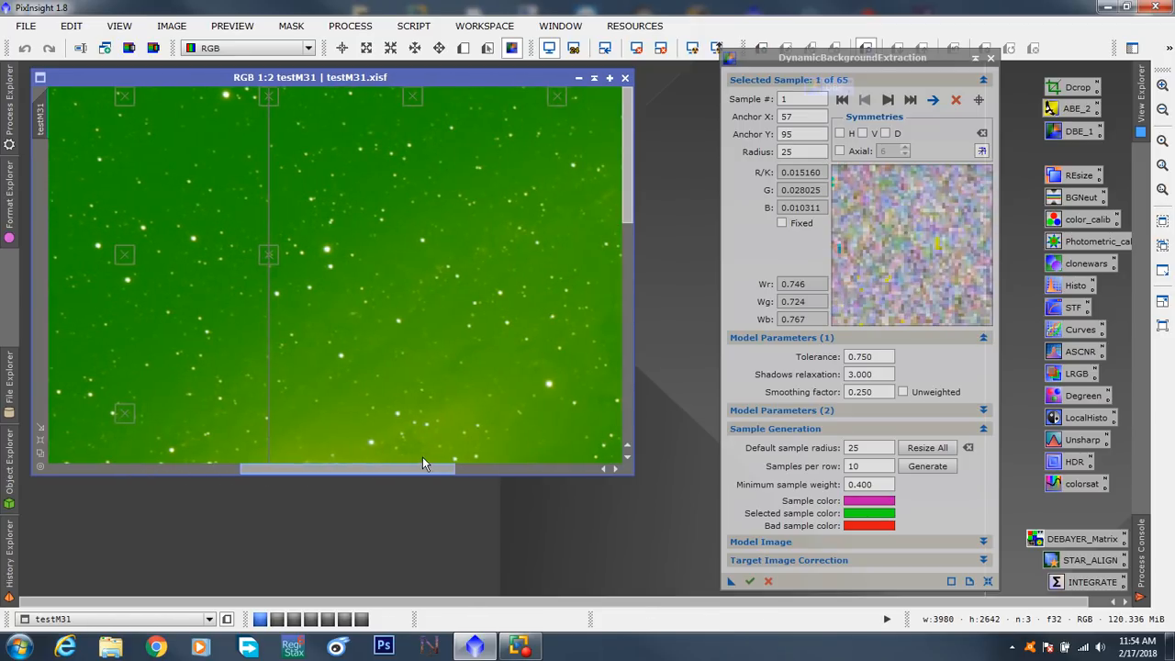
{"action": "left_click", "coordinate": [129, 99]}
{"action": "left_click_drag", "start_coordinate": [133, 102], "coordinate": [139, 104]}
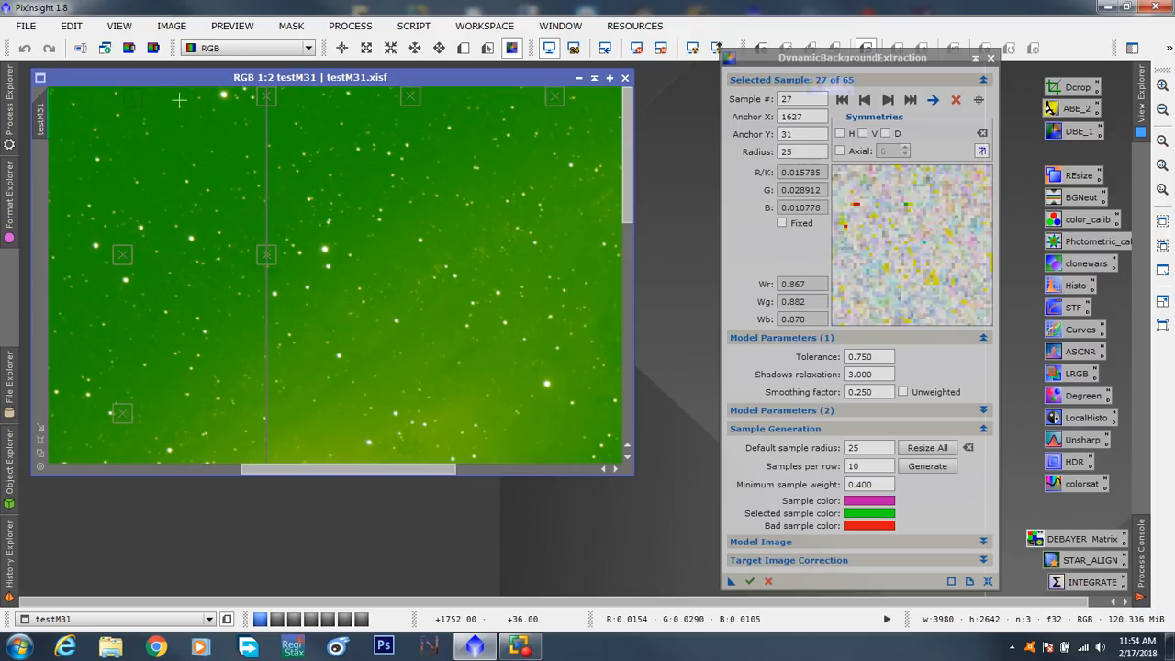
{"action": "left_click", "coordinate": [269, 100]}
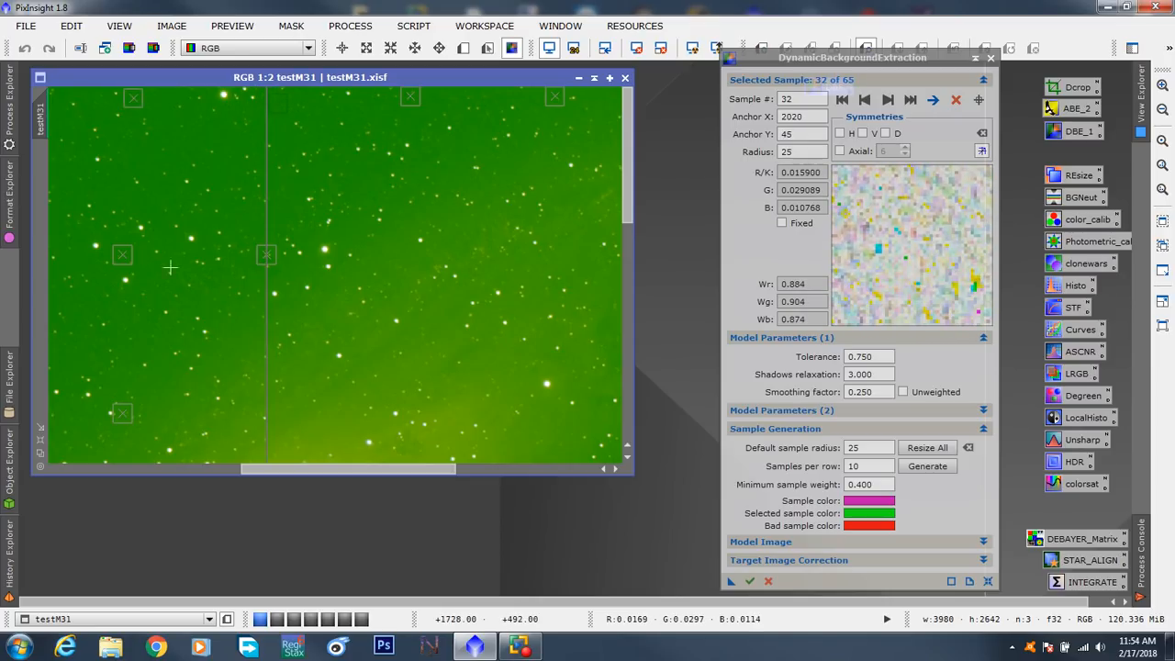
{"action": "left_click_drag", "start_coordinate": [268, 258], "coordinate": [261, 223]}
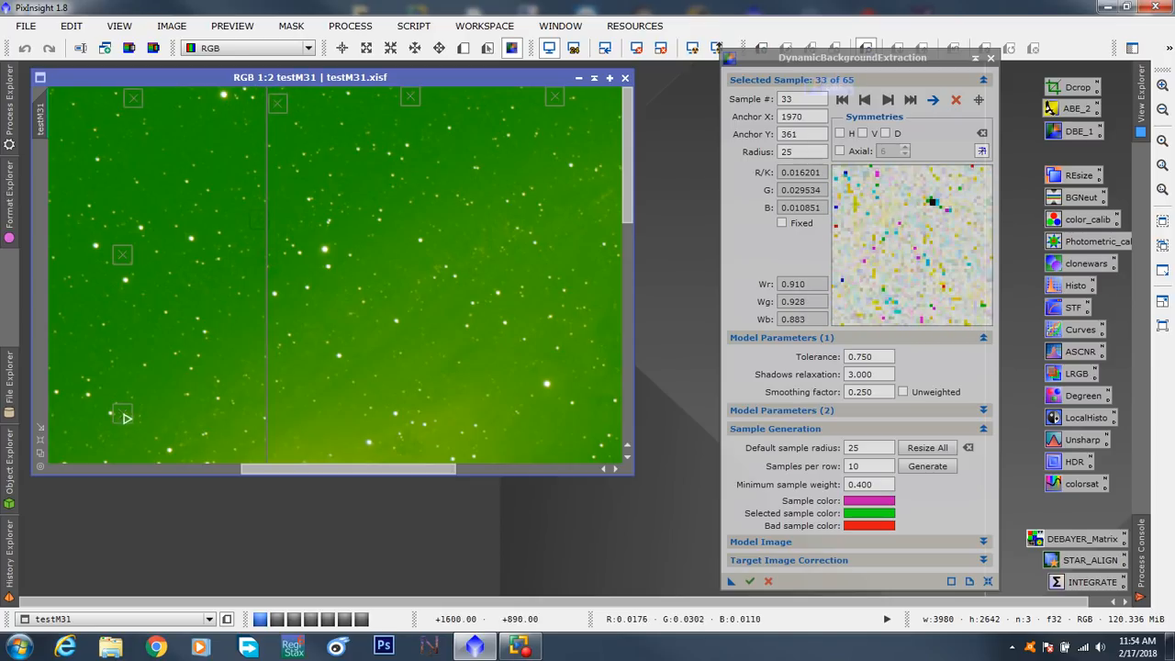
{"action": "left_click_drag", "start_coordinate": [127, 419], "coordinate": [126, 330]}
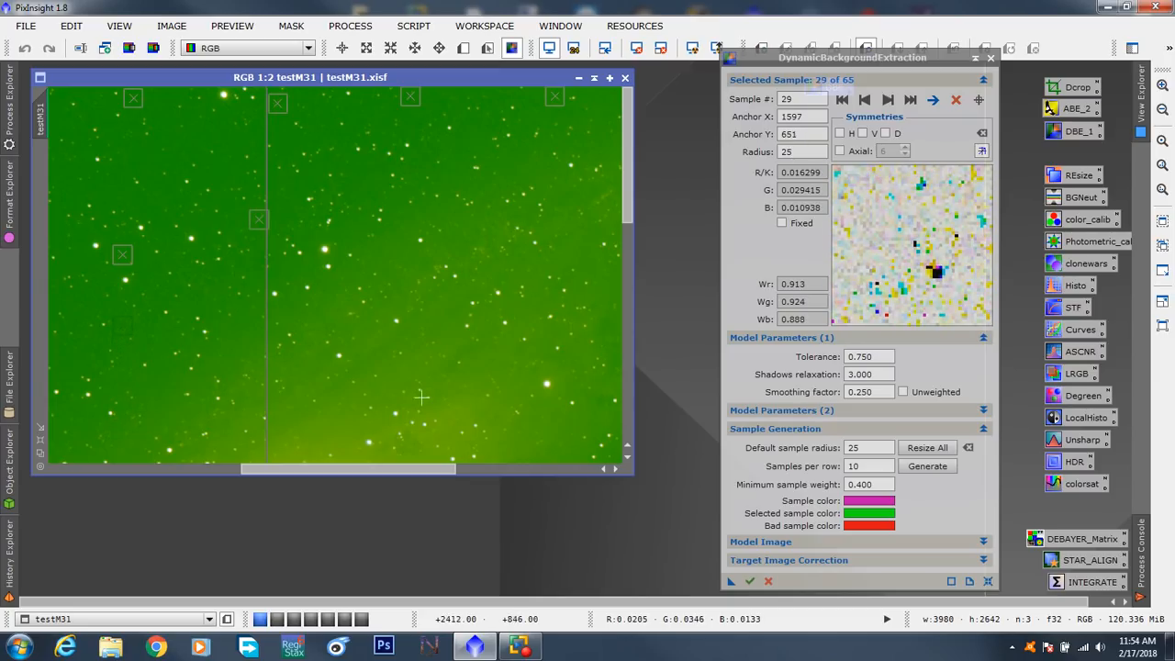
- Move the sample below and right of the galaxy core outward, and sample 37 to about X 2546, Y 1826
{"action": "left_click_drag", "start_coordinate": [632, 179], "coordinate": [630, 334]}
{"action": "left_click_drag", "start_coordinate": [555, 117], "coordinate": [614, 204]}
{"action": "left_click_drag", "start_coordinate": [418, 268], "coordinate": [480, 302]}
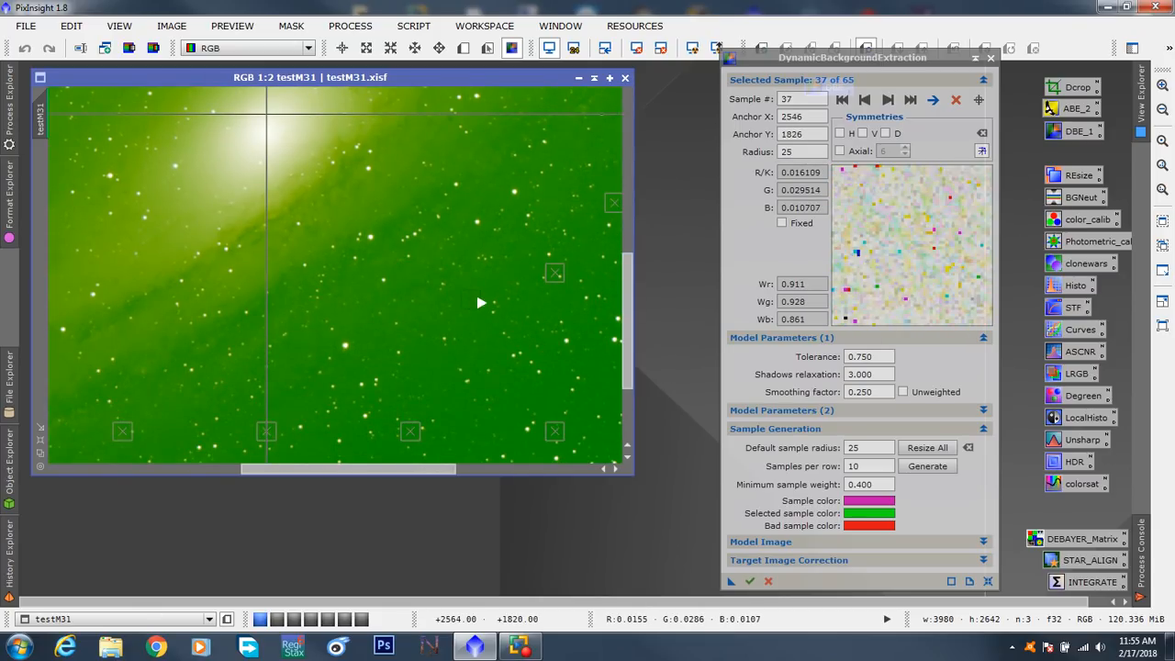
- Move sample 30 to X 1597, Y 2340, sample 34 to about X 2064, Y 2286, and sample 39 to about X 2470, Y 2616
{"action": "left_click_drag", "start_coordinate": [626, 317], "coordinate": [622, 366]}
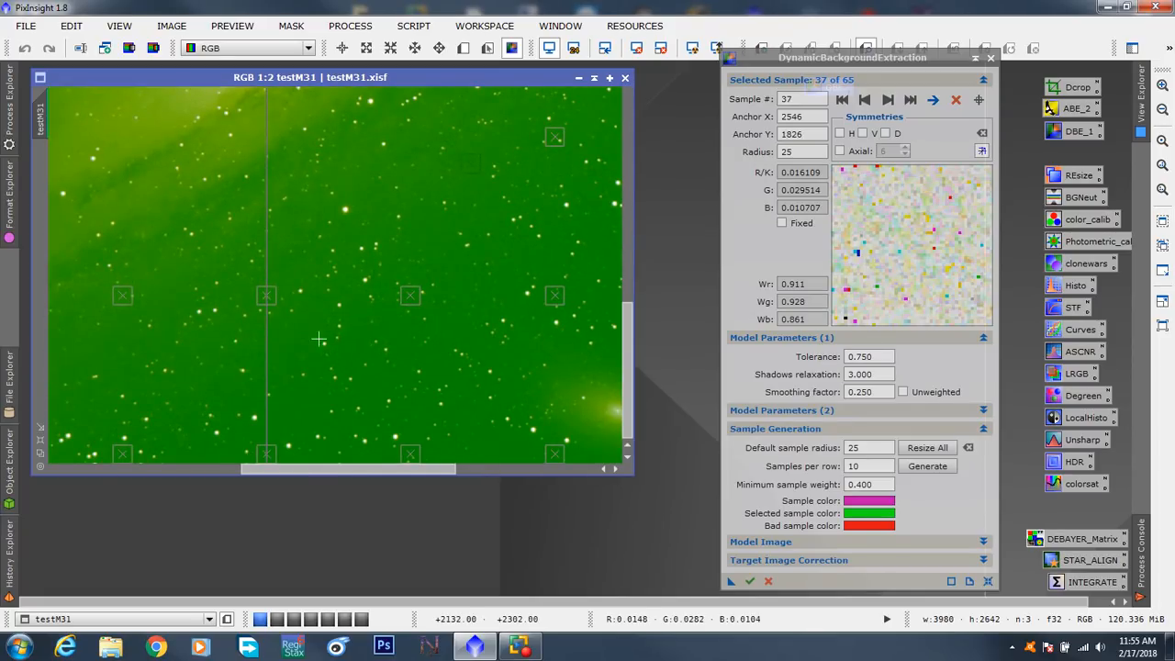
{"action": "left_click_drag", "start_coordinate": [119, 299], "coordinate": [119, 357]}
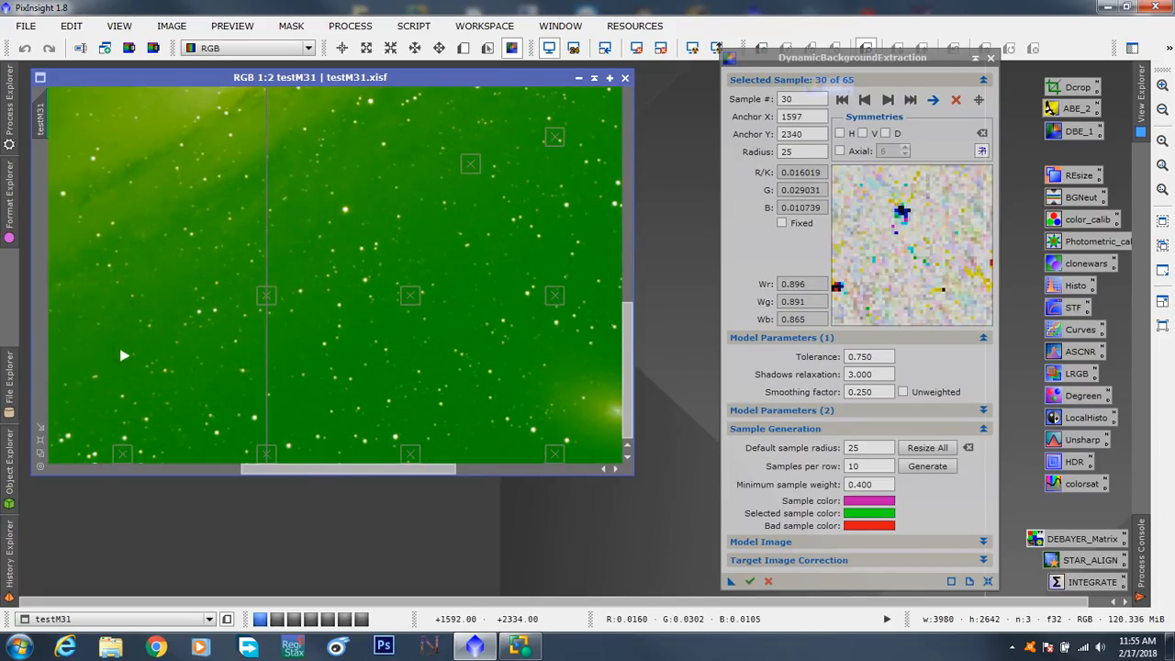
{"action": "left_click", "coordinate": [268, 297]}
{"action": "left_click_drag", "start_coordinate": [273, 300], "coordinate": [305, 346]}
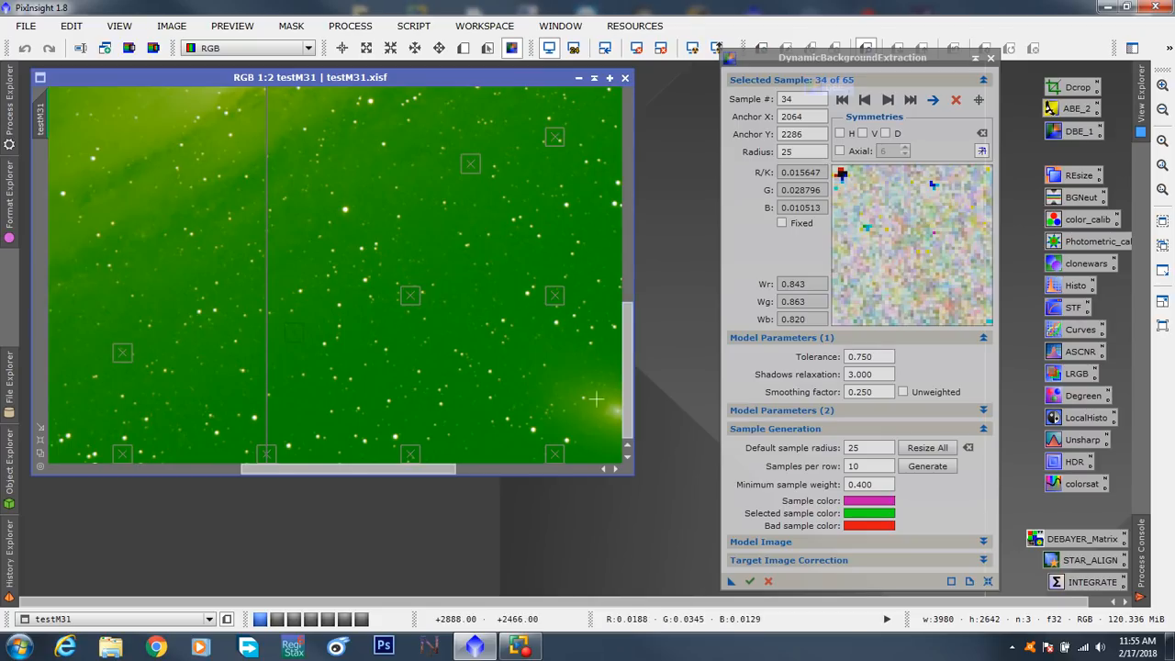
{"action": "left_click", "coordinate": [446, 461]}
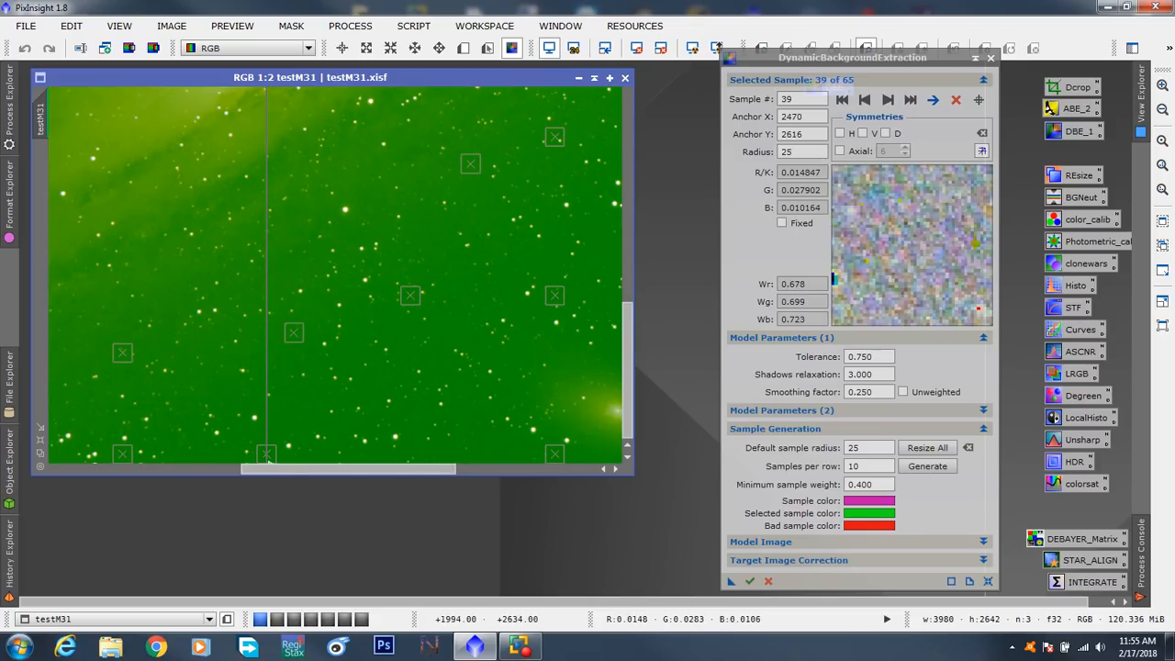
- Move sample 50 to about X 3188, Y 2118 and sample 64 to about X 3954, Y 2044, lower sample 37 and nudge a bottom-edge sample up
{"action": "left_click_drag", "start_coordinate": [269, 463], "coordinate": [433, 468]}
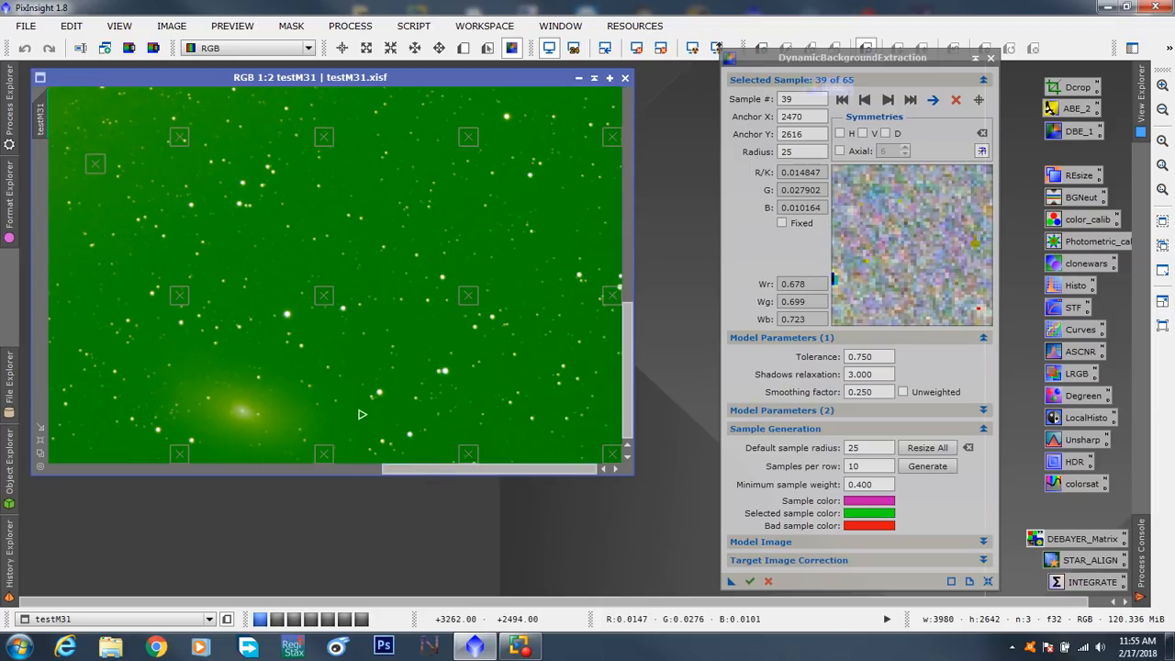
{"action": "left_click_drag", "start_coordinate": [325, 296], "coordinate": [337, 268]}
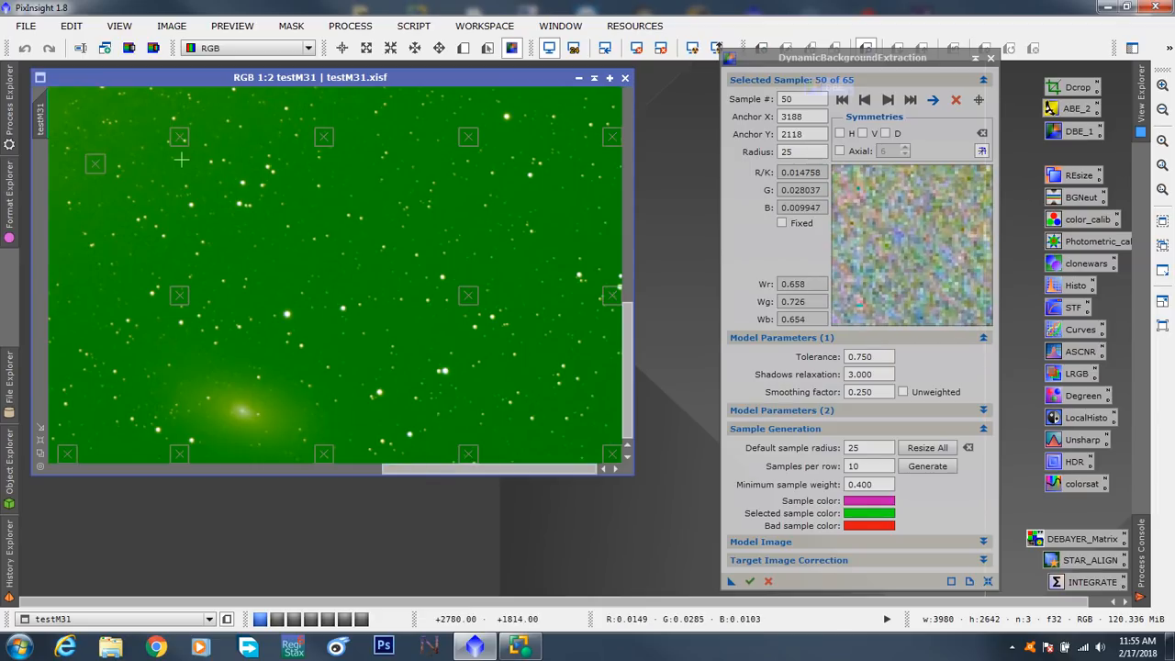
{"action": "left_click_drag", "start_coordinate": [93, 165], "coordinate": [89, 283]}
{"action": "left_click_drag", "start_coordinate": [468, 453], "coordinate": [462, 435]}
{"action": "left_click_drag", "start_coordinate": [612, 296], "coordinate": [612, 245]}
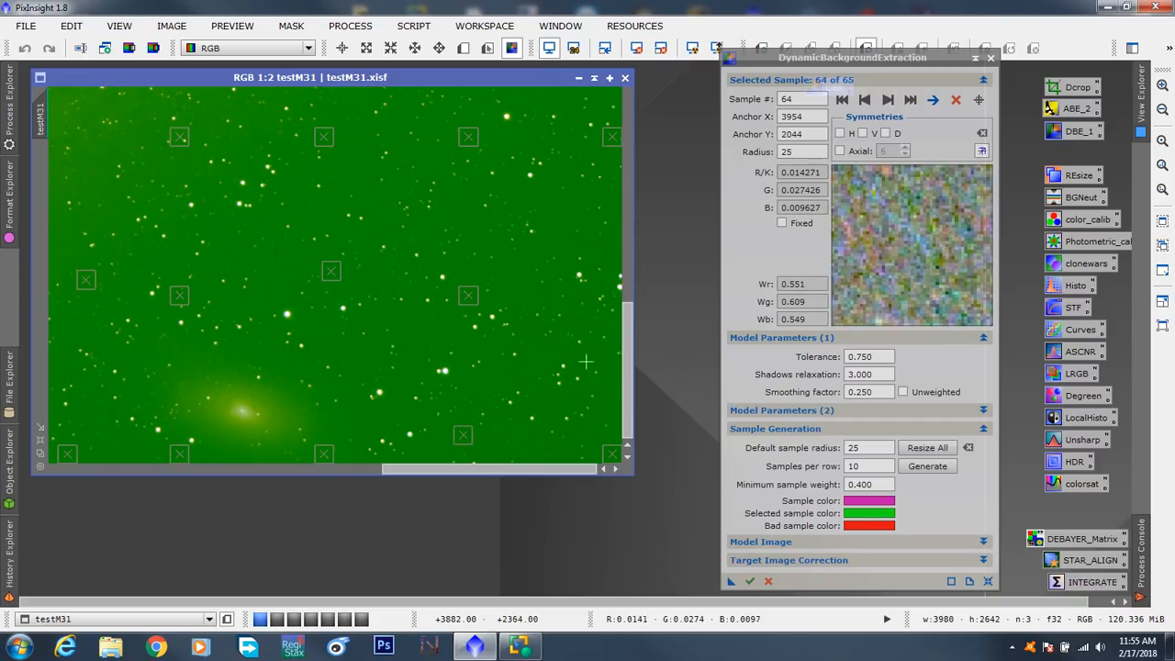
- Add new background samples near the image's right edge at X 3938, Y 2476 and X 3914, Y 1574
{"action": "left_click", "coordinate": [608, 409]}
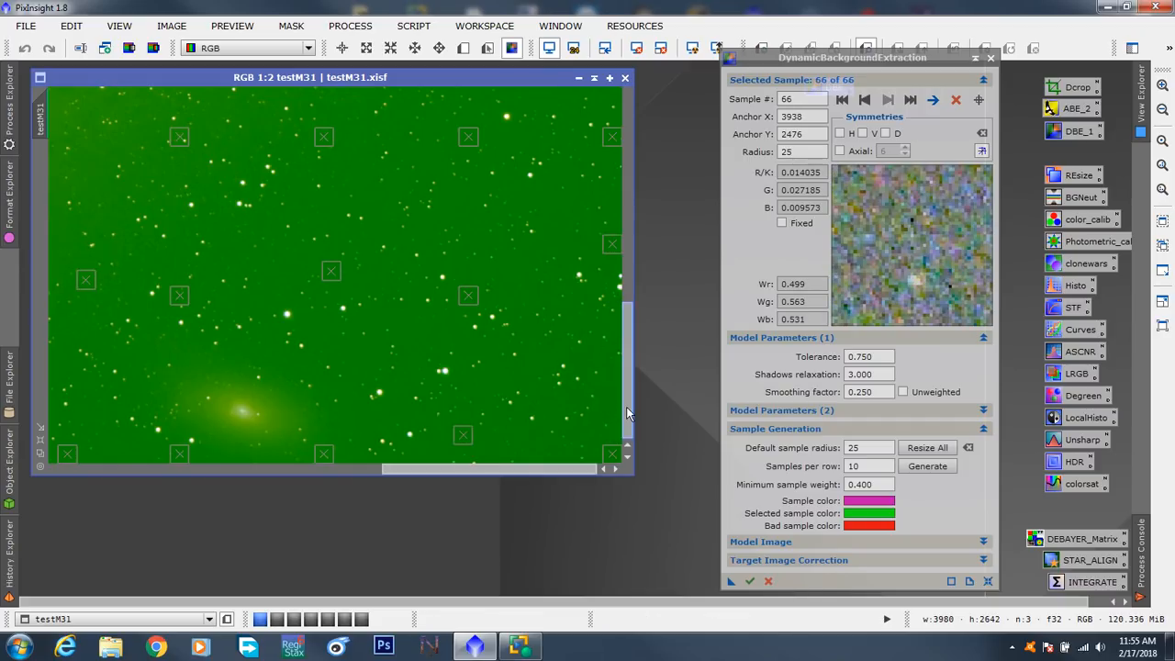
{"action": "scroll", "coordinate": [550, 385], "scroll_direction": "up", "scroll_amount": 5}
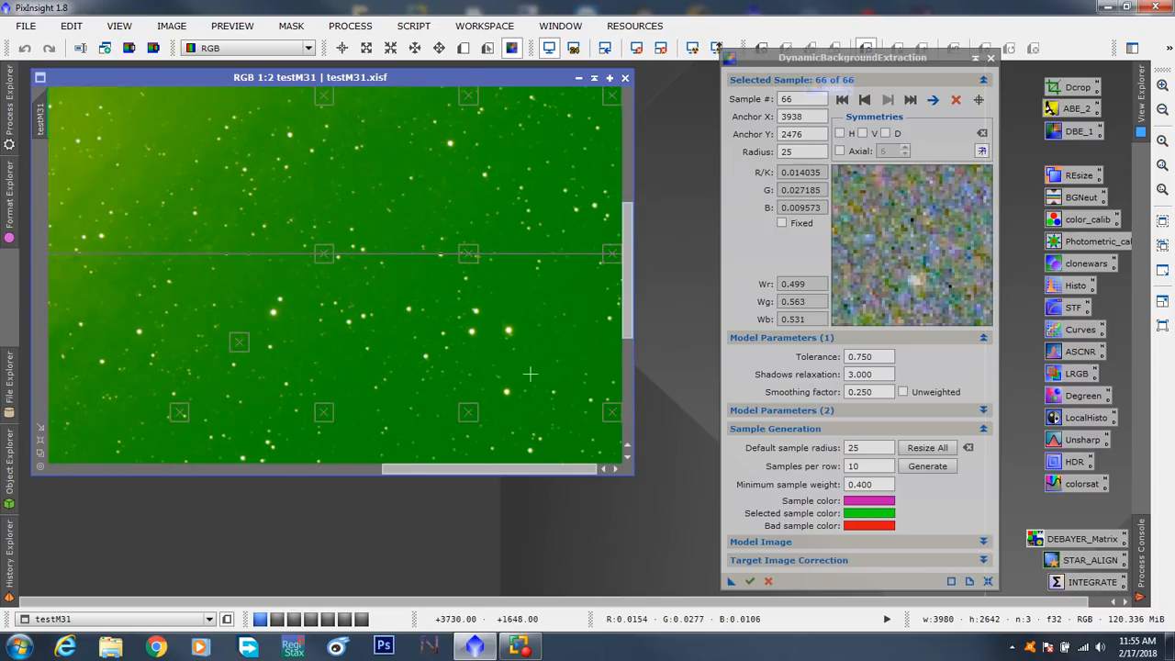
{"action": "left_click", "coordinate": [598, 347]}
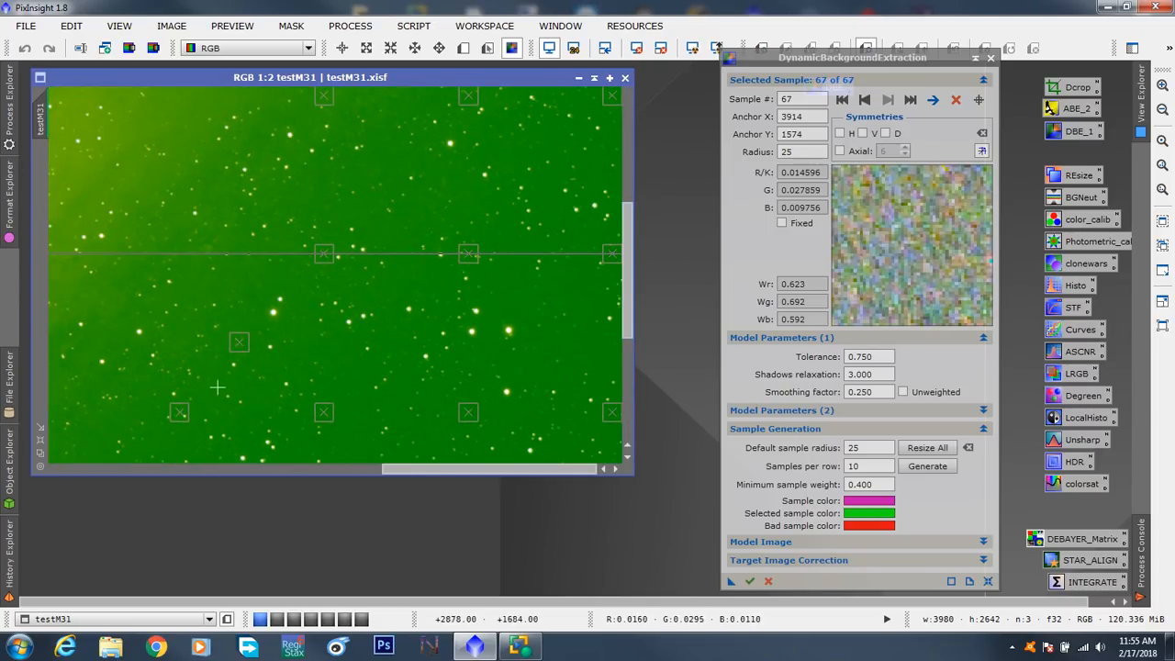
- Move sample 42 to X 2787, Y 1836 and sample 41 to X 3063, Y 1384, and add a sample at X 3238, Y 1598
{"action": "left_click_drag", "start_coordinate": [177, 415], "coordinate": [185, 448]}
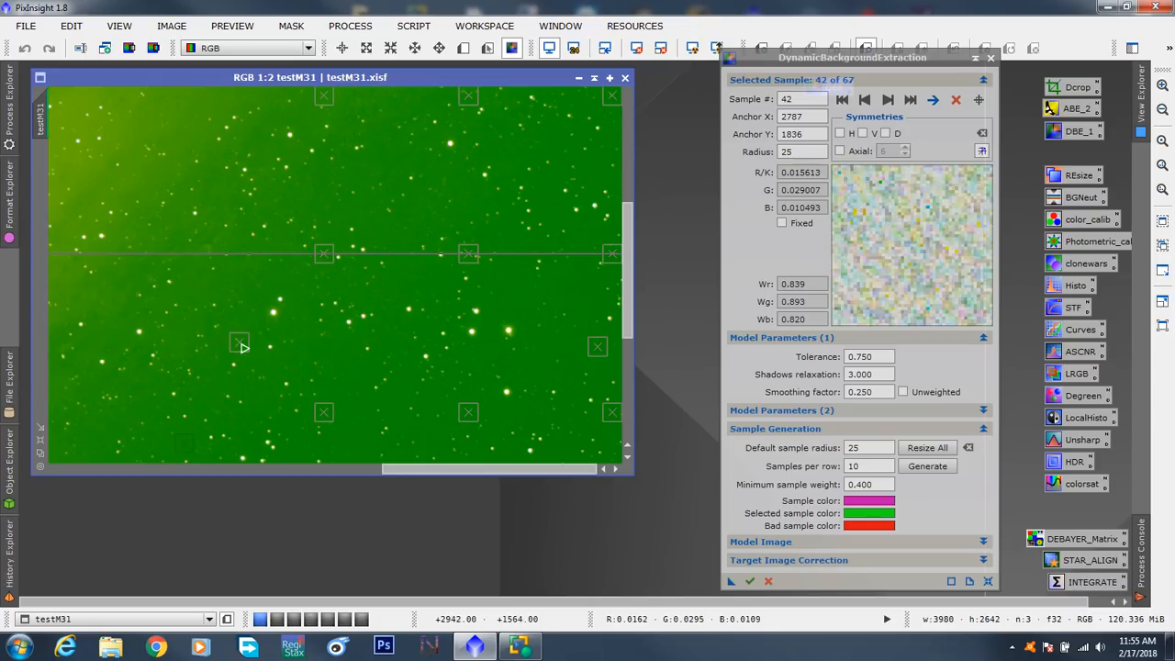
{"action": "left_click_drag", "start_coordinate": [243, 347], "coordinate": [291, 287]}
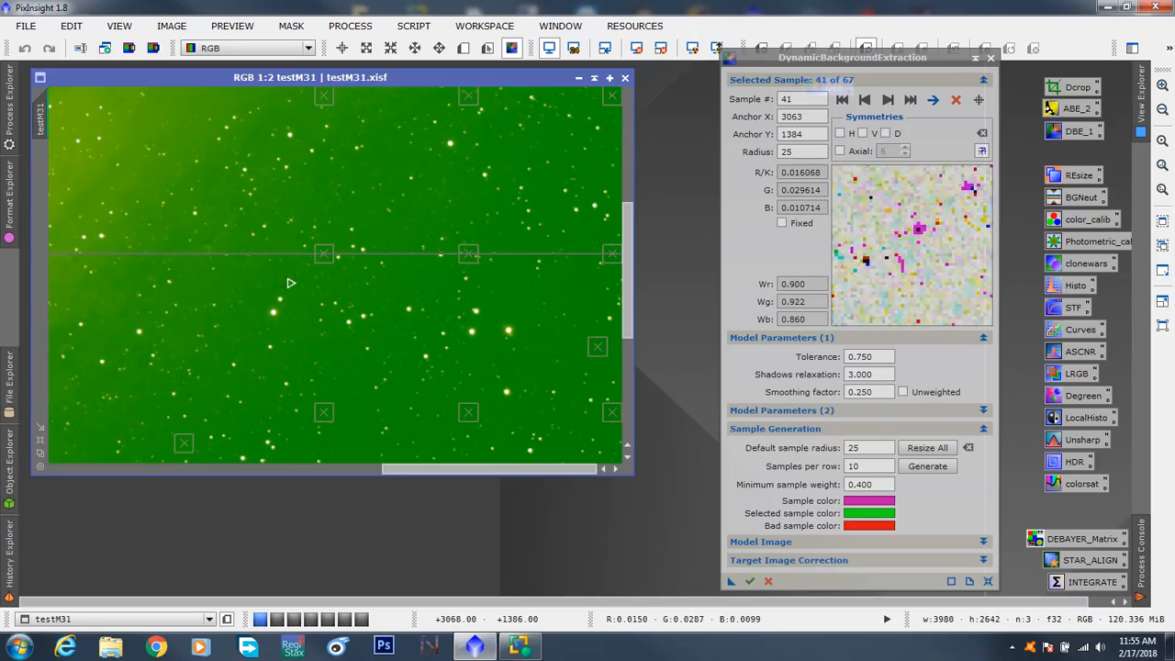
{"action": "left_click", "coordinate": [348, 358]}
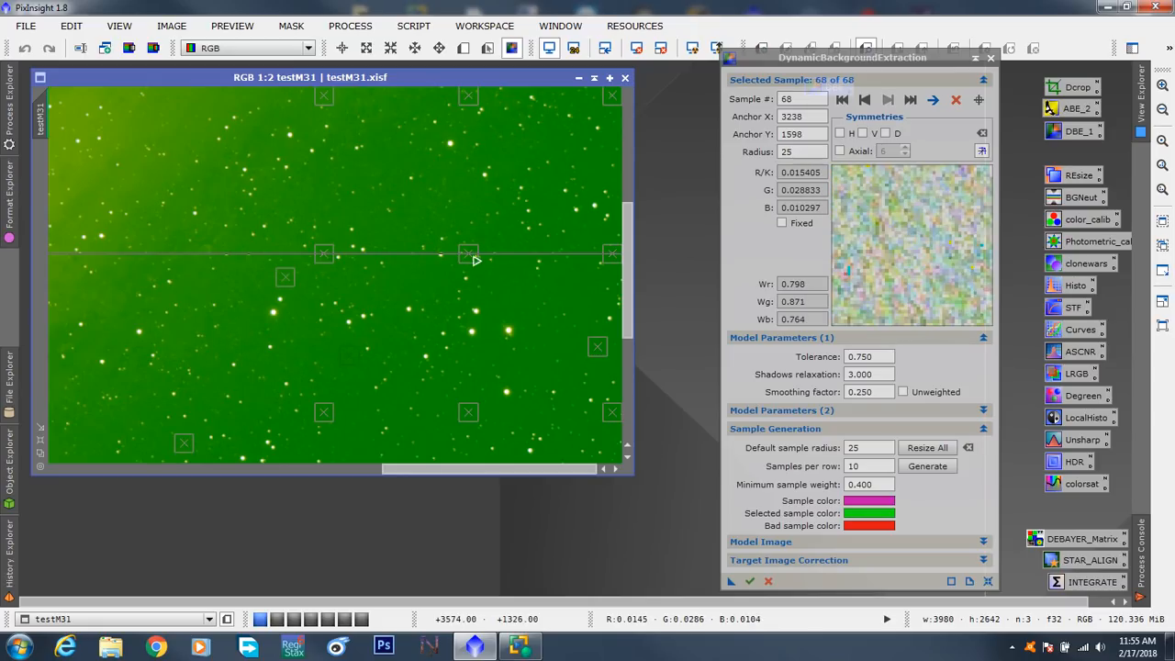
- Shift the row's two left samples off the horizontal line artifact upward, and its rightmost sample down and left
{"action": "left_click_drag", "start_coordinate": [470, 254], "coordinate": [470, 204]}
{"action": "left_click_drag", "start_coordinate": [334, 256], "coordinate": [339, 225]}
{"action": "left_click_drag", "start_coordinate": [596, 246], "coordinate": [631, 165]}
- Move three samples from the galaxy's upper-right glow outward onto darker background near the image's right edge
{"action": "left_click", "coordinate": [470, 376]}
{"action": "left_click_drag", "start_coordinate": [497, 356], "coordinate": [592, 320]}
{"action": "left_click_drag", "start_coordinate": [330, 223], "coordinate": [559, 168]}
{"action": "left_click", "coordinate": [477, 225]}
{"action": "left_click_drag", "start_coordinate": [478, 226], "coordinate": [627, 99]}
- Move top-edge sample 52 to about X 3649, Y 25 and its neighbour left, and add samples at X 3414, Y 25 and X 3860, Y 88
{"action": "left_click", "coordinate": [476, 105]}
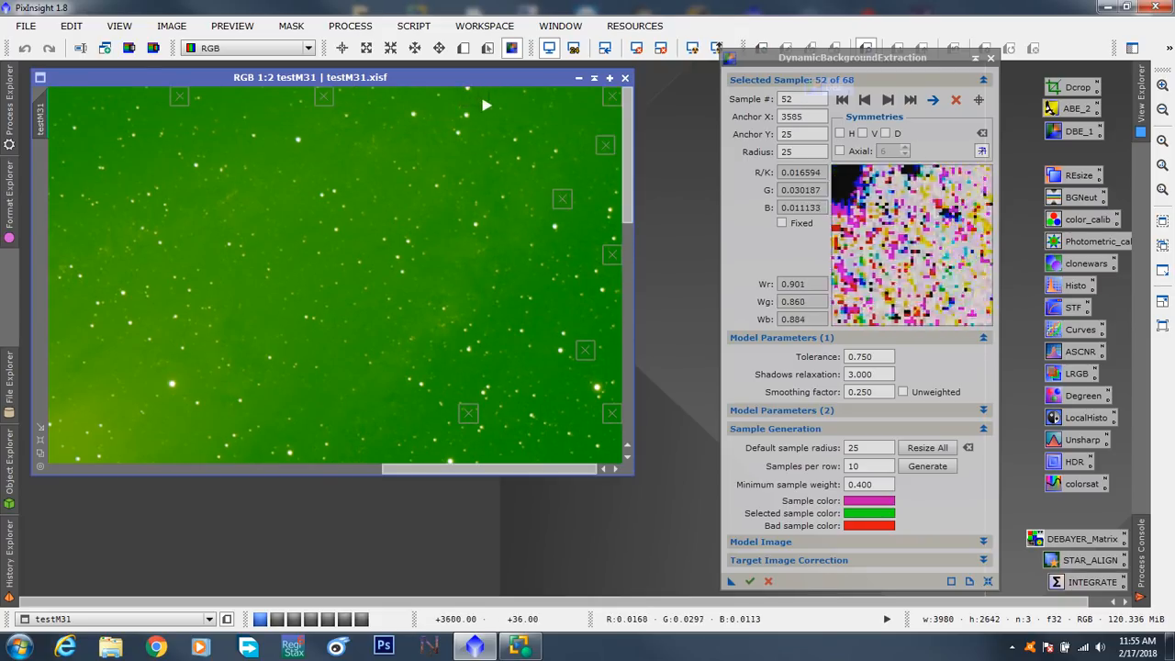
{"action": "left_click_drag", "start_coordinate": [325, 98], "coordinate": [243, 95]}
{"action": "left_click", "coordinate": [415, 96]}
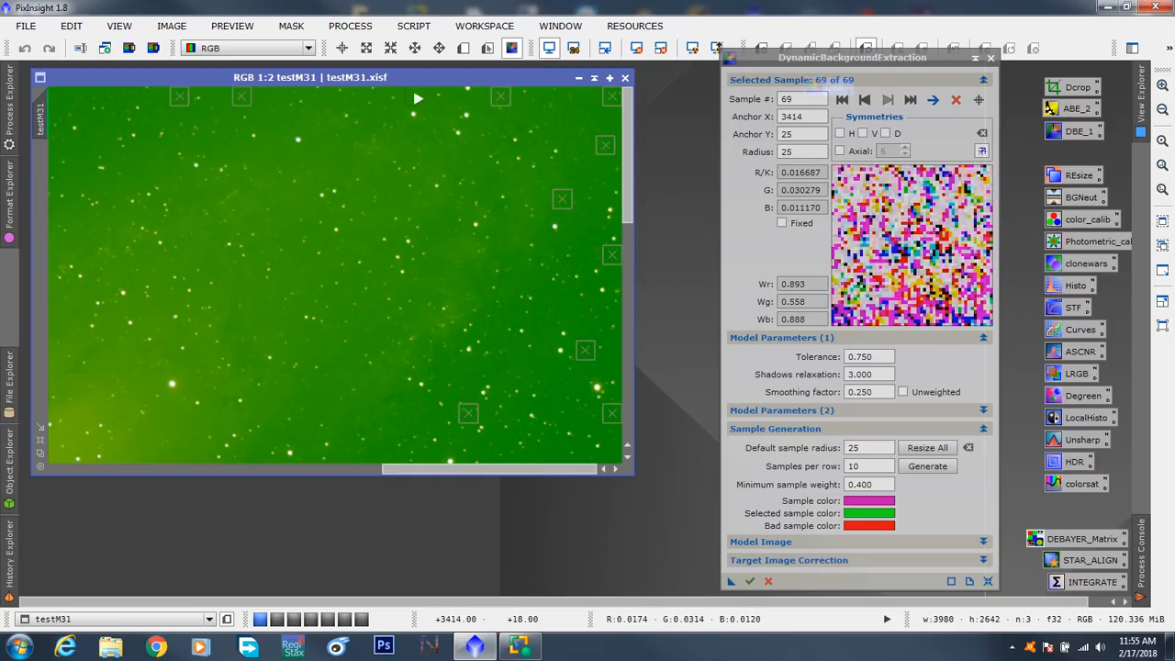
{"action": "left_click", "coordinate": [580, 120]}
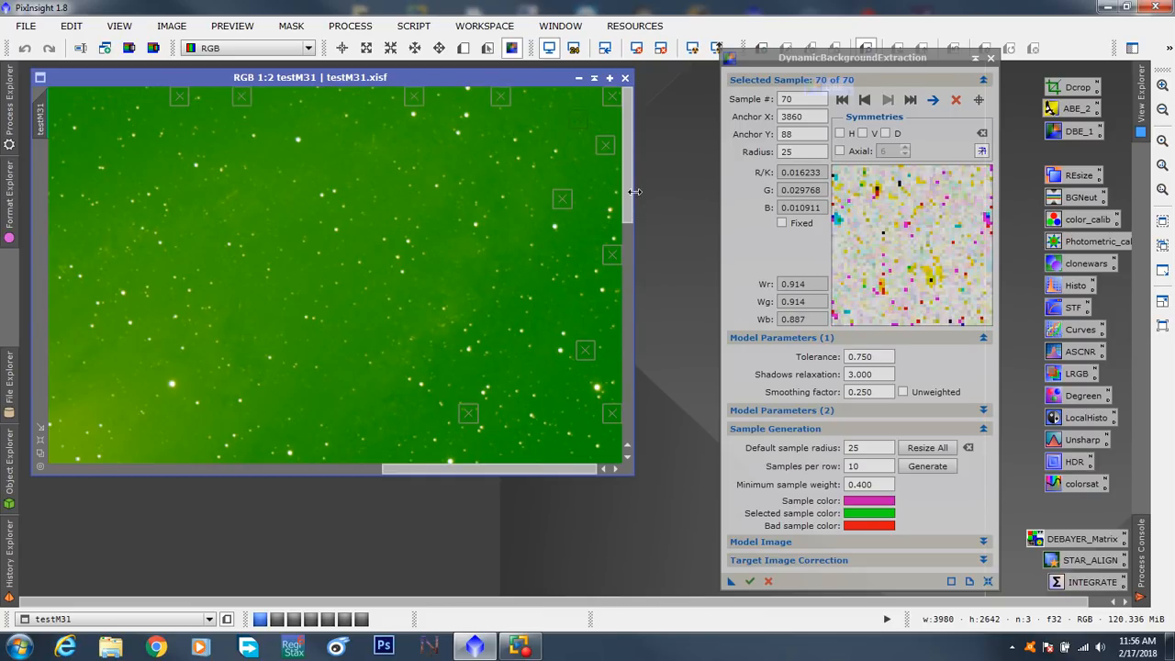
- Move sample 48 to about X 3268, Y 1192, and add a sample at X 3810, Y 1950
{"action": "left_click_drag", "start_coordinate": [626, 197], "coordinate": [627, 306]}
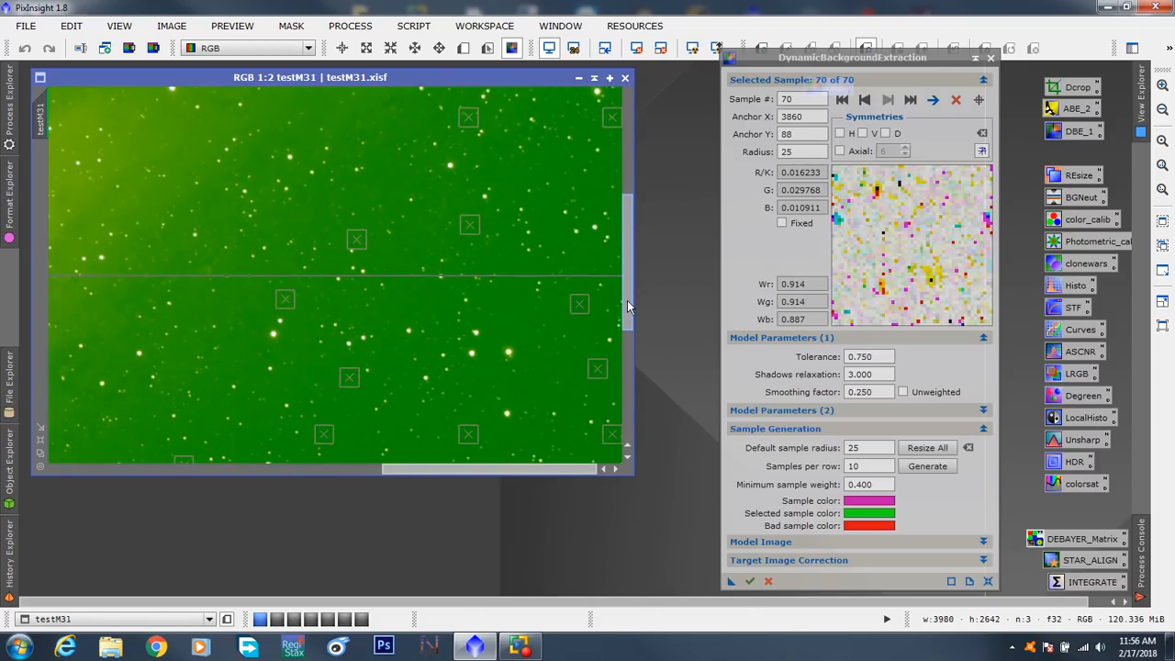
{"action": "left_click", "coordinate": [361, 244]}
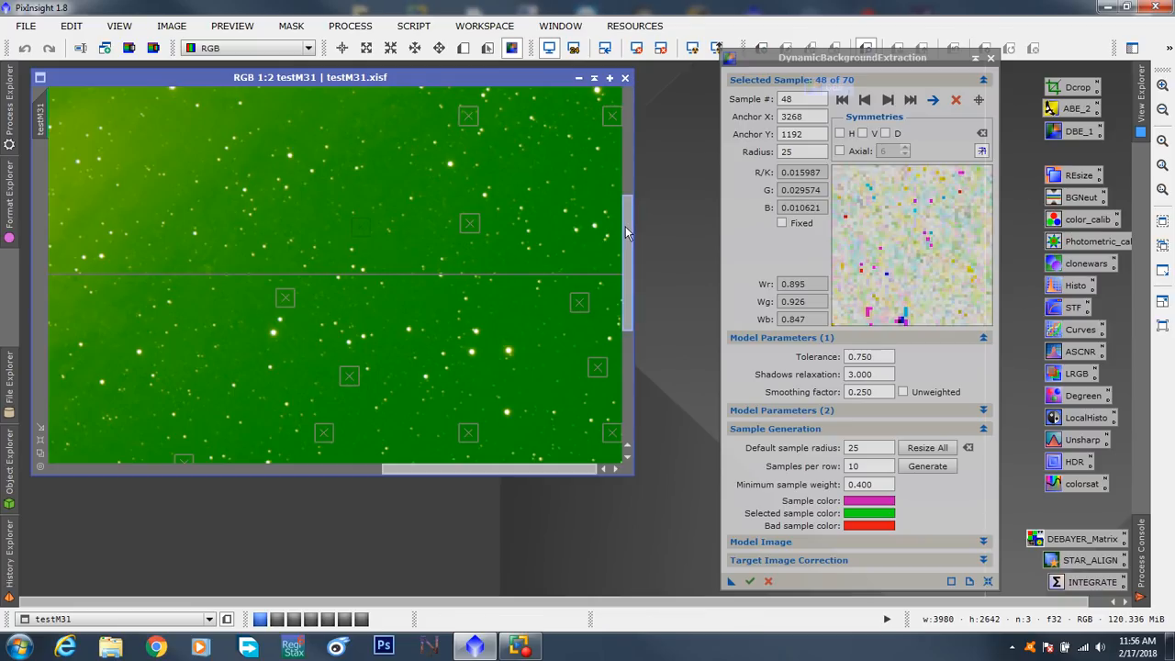
{"action": "left_click_drag", "start_coordinate": [626, 233], "coordinate": [631, 353]}
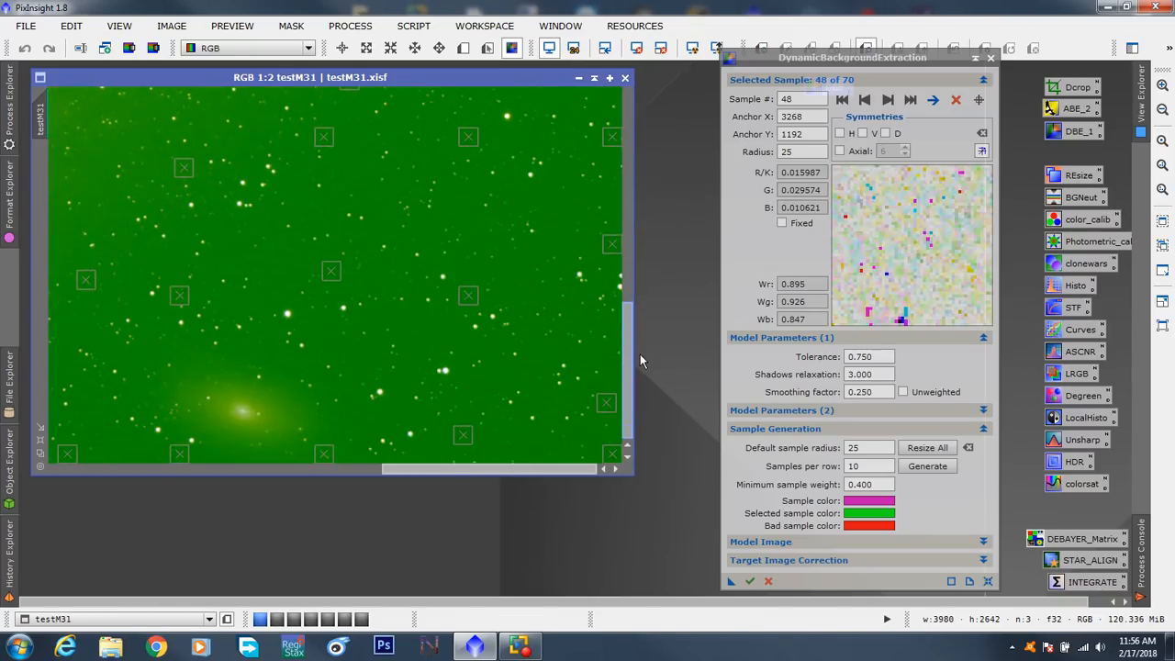
{"action": "left_click", "coordinate": [560, 211]}
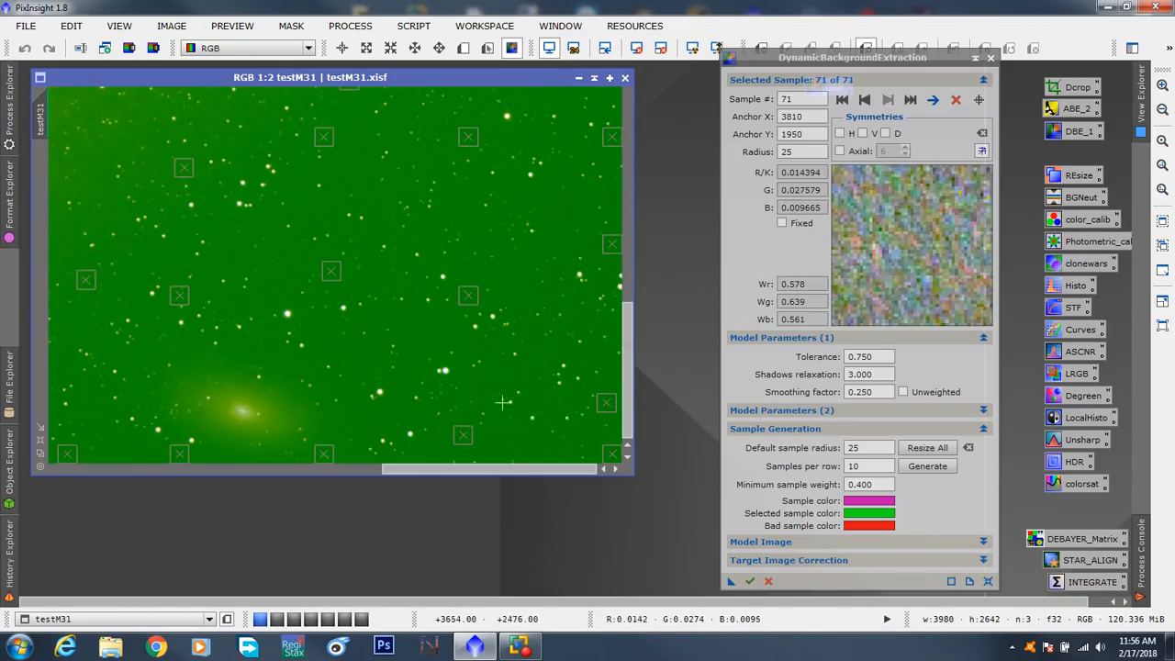
- Move sample 30 to about X 1883, Y 2452, and delete sample 14 near the image's lower-left corner at X 412, Y 2538
{"action": "left_click_drag", "start_coordinate": [490, 472], "coordinate": [320, 459]}
{"action": "left_click_drag", "start_coordinate": [190, 353], "coordinate": [296, 394]}
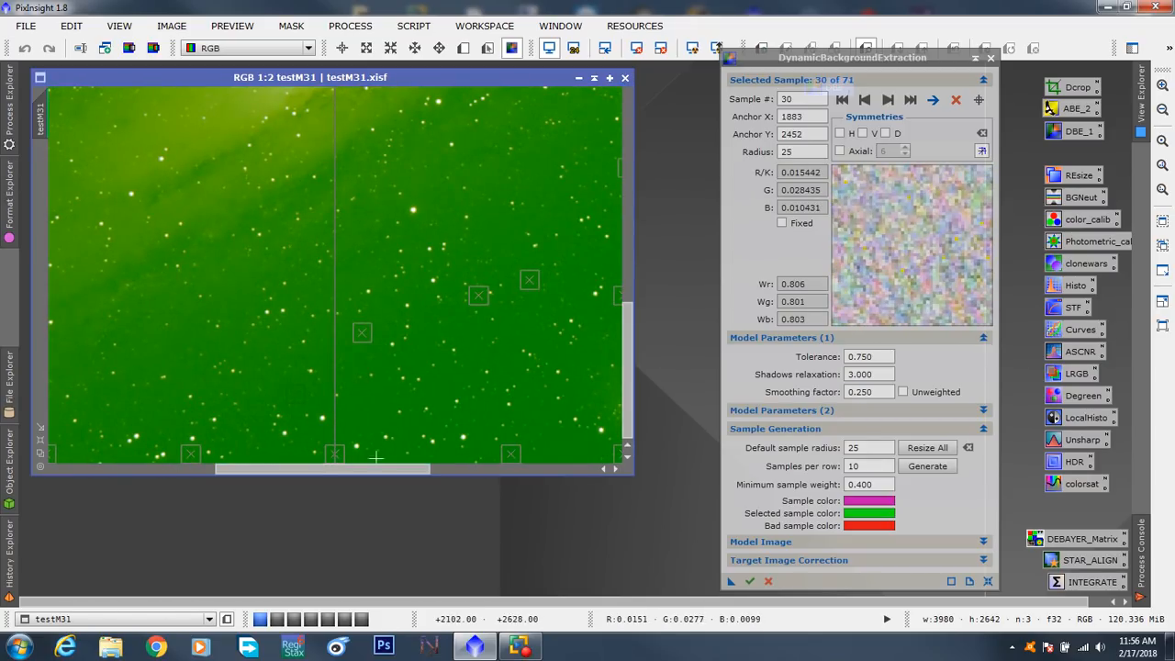
{"action": "left_click_drag", "start_coordinate": [374, 475], "coordinate": [197, 472]}
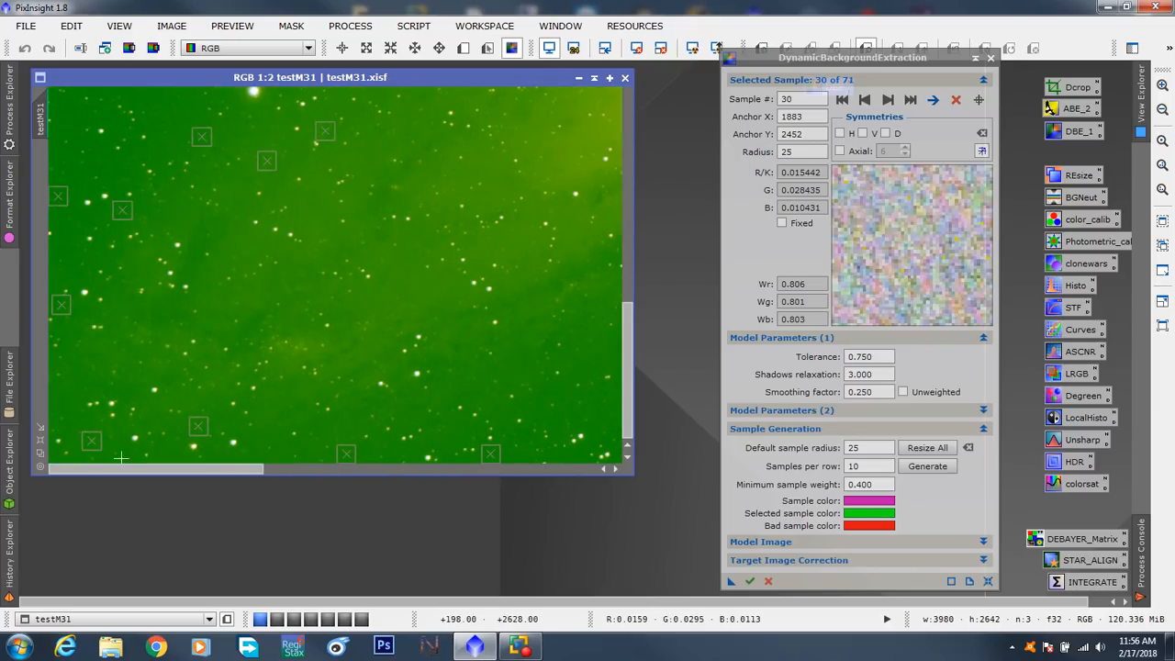
{"action": "left_click", "coordinate": [200, 431]}
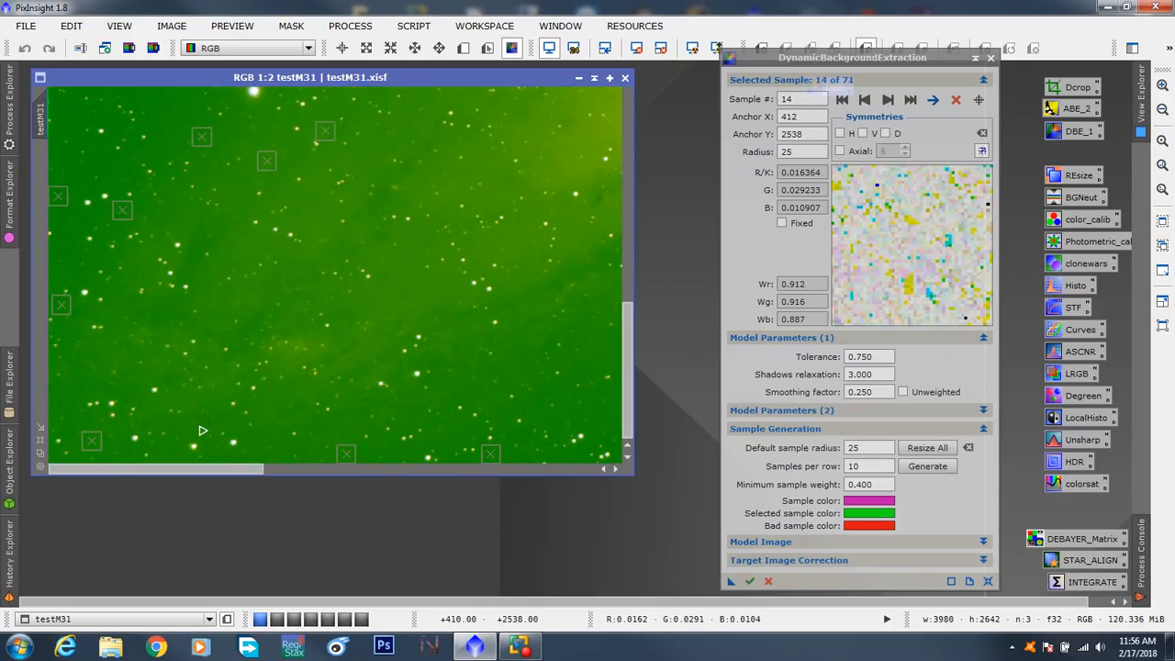
{"action": "key", "text": "Delete"}
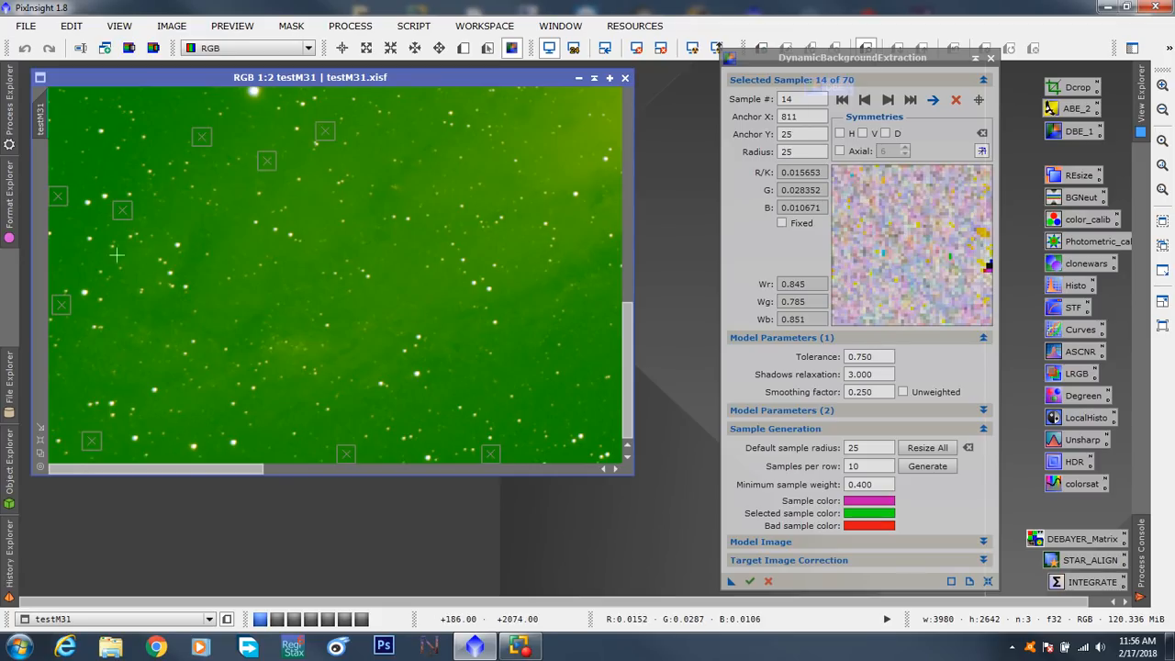
- Move sample 19 to about X 295, Y 1650, and add samples at about (200, 265), (515, 215), (295, 570) and (3055, 2110)
{"action": "left_click", "coordinate": [160, 103]}
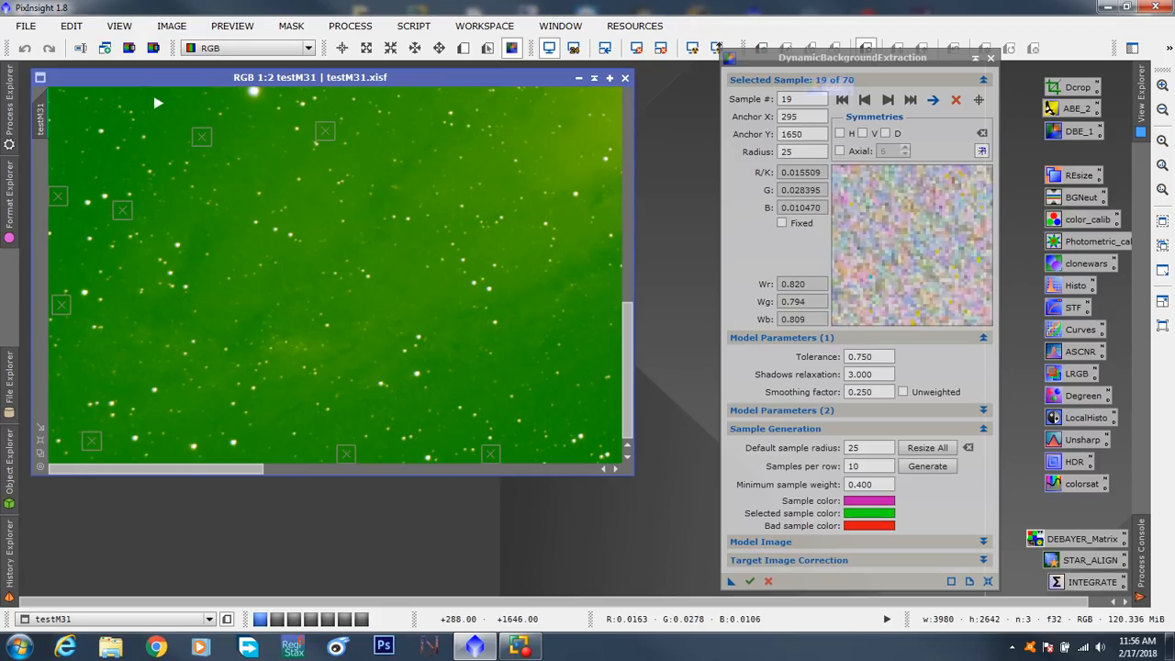
{"action": "scroll", "coordinate": [90, 455], "scroll_direction": "down", "scroll_amount": 3}
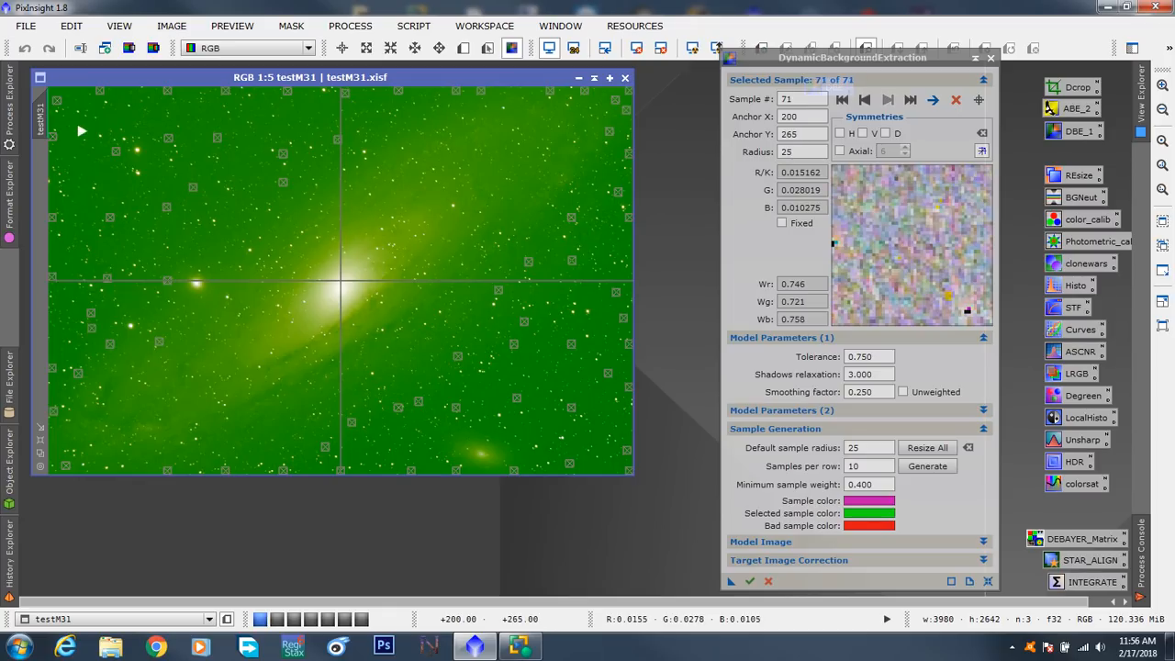
{"action": "left_click", "coordinate": [78, 125]}
{"action": "left_click", "coordinate": [124, 118]}
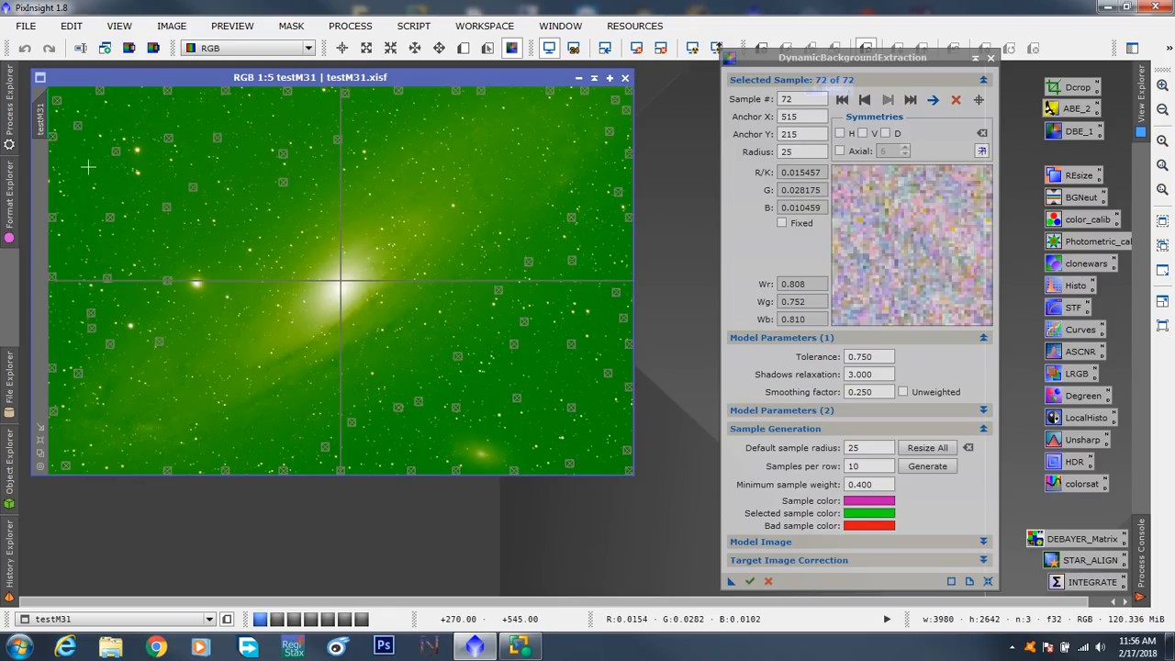
{"action": "left_click", "coordinate": [92, 170]}
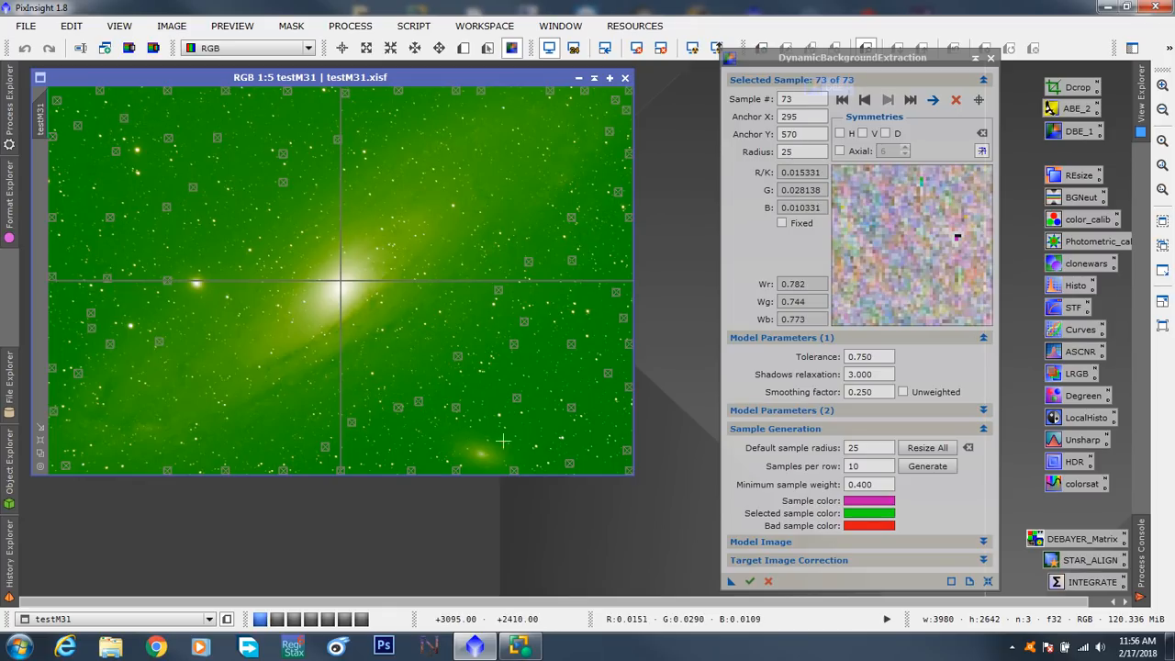
{"action": "left_click", "coordinate": [496, 397]}
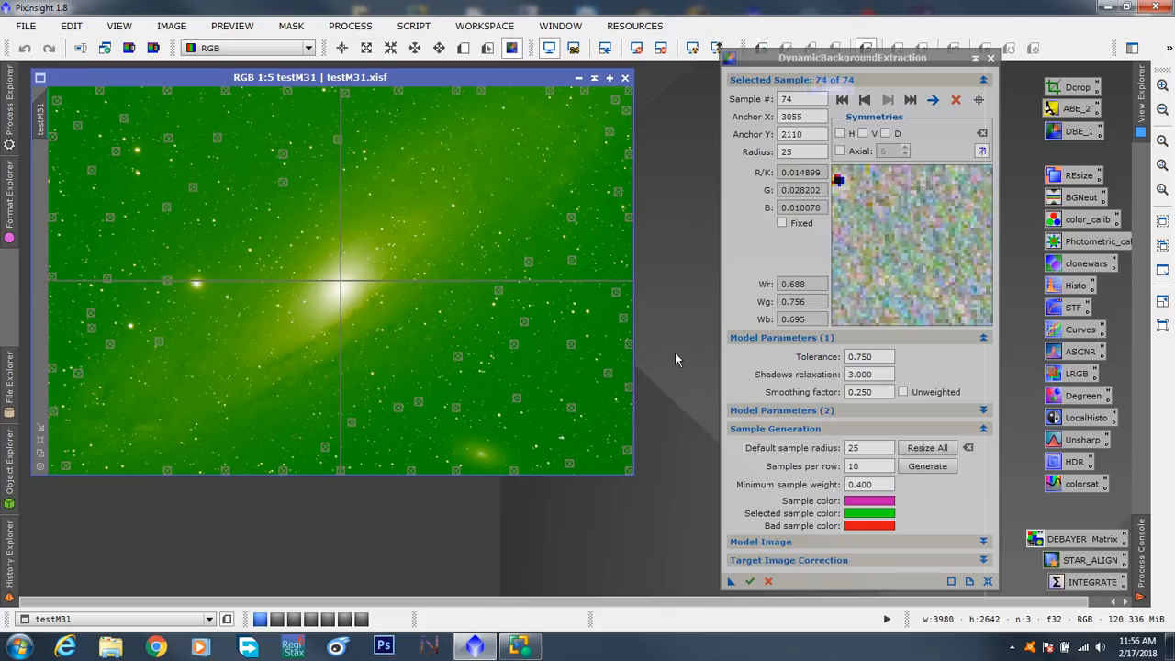
- Run the extraction on testM31 with Subtraction correction, leaving Normalize, Discard background model and Replace target image off
{"action": "left_click", "coordinate": [983, 337]}
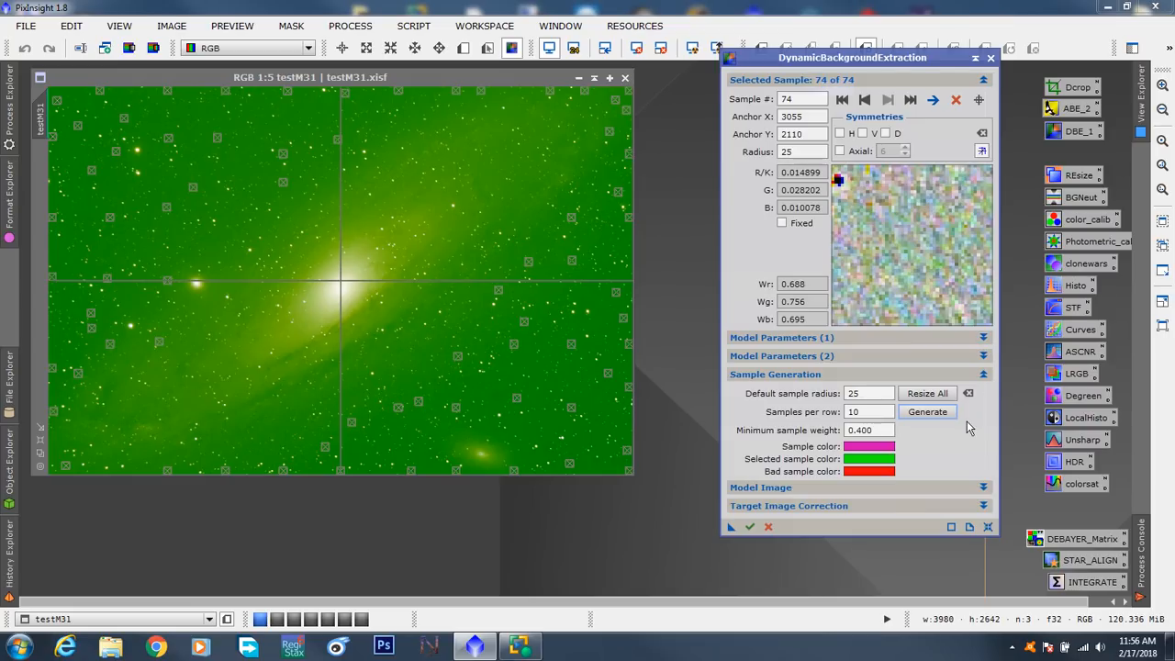
{"action": "left_click", "coordinate": [982, 488]}
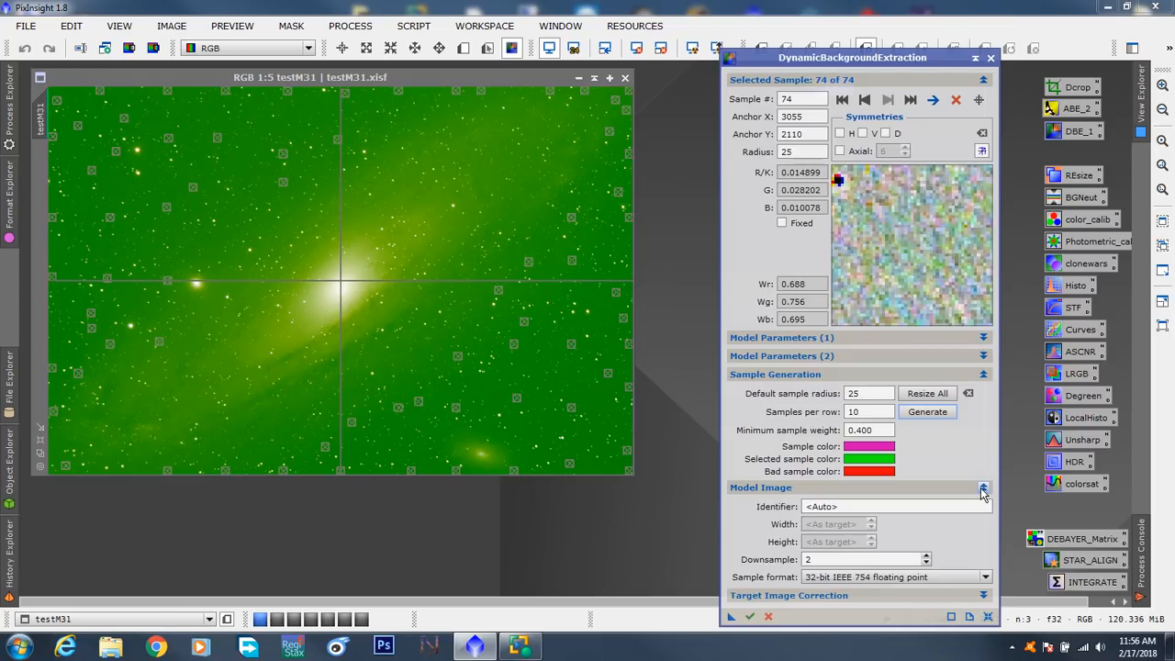
{"action": "left_click", "coordinate": [982, 488]}
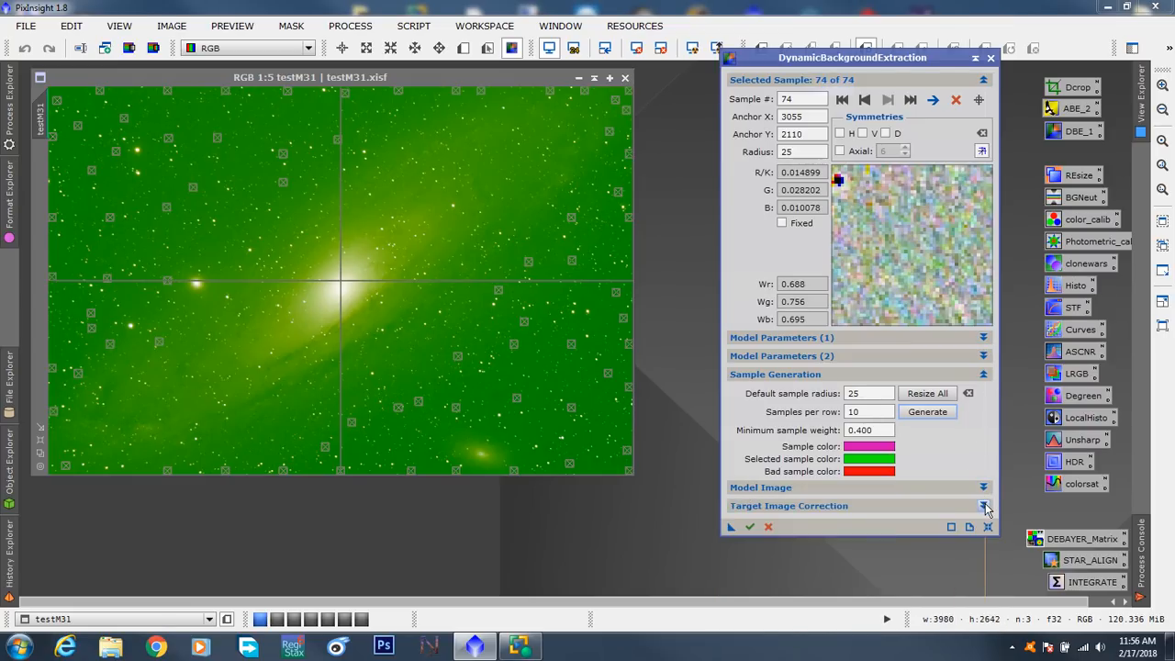
{"action": "left_click", "coordinate": [985, 507]}
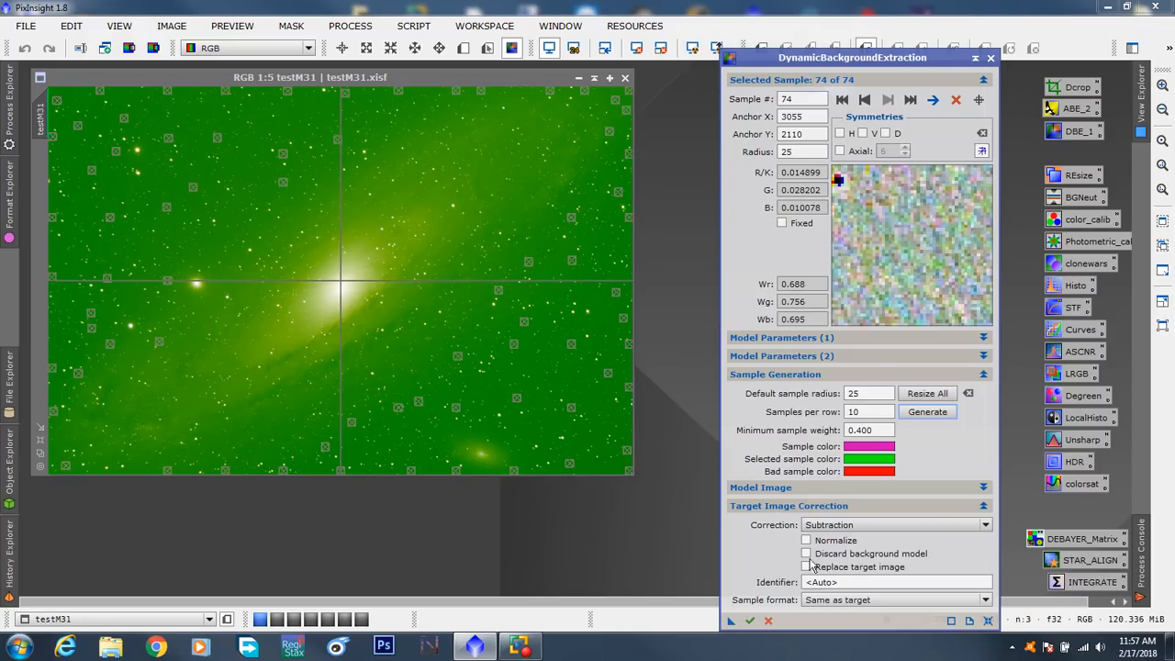
{"action": "left_click", "coordinate": [750, 622]}
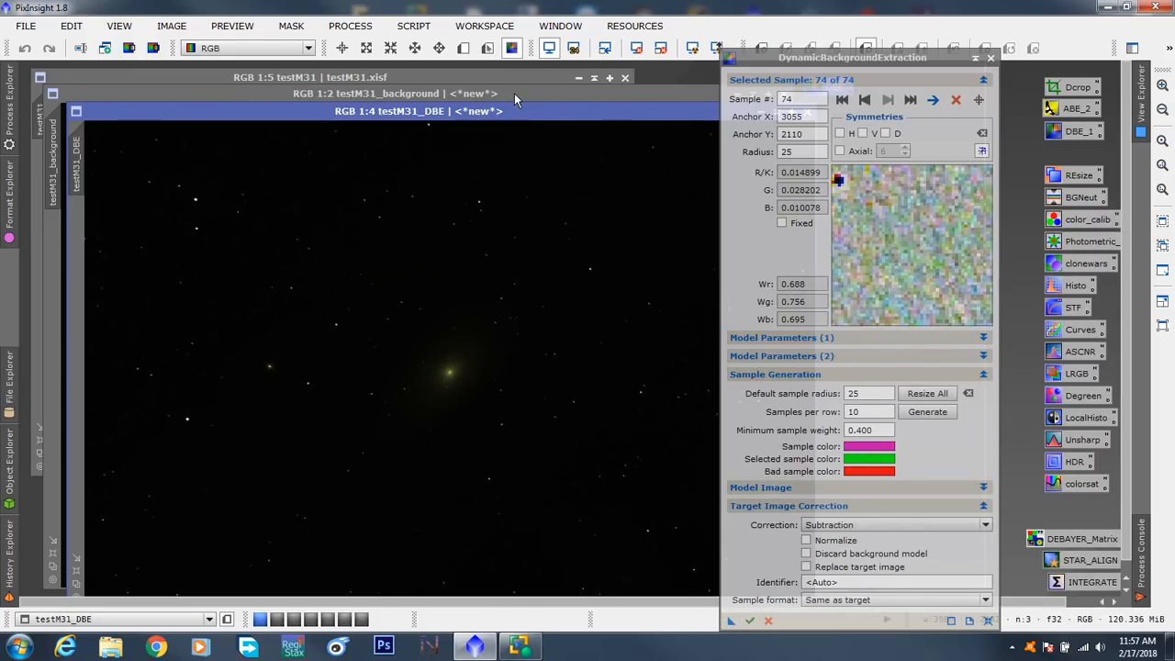
- Bring the testM31_background image forward and end the active DynamicBackgroundExtraction session
{"action": "left_click", "coordinate": [514, 93]}
{"action": "left_click_drag", "start_coordinate": [853, 69], "coordinate": [992, 65]}
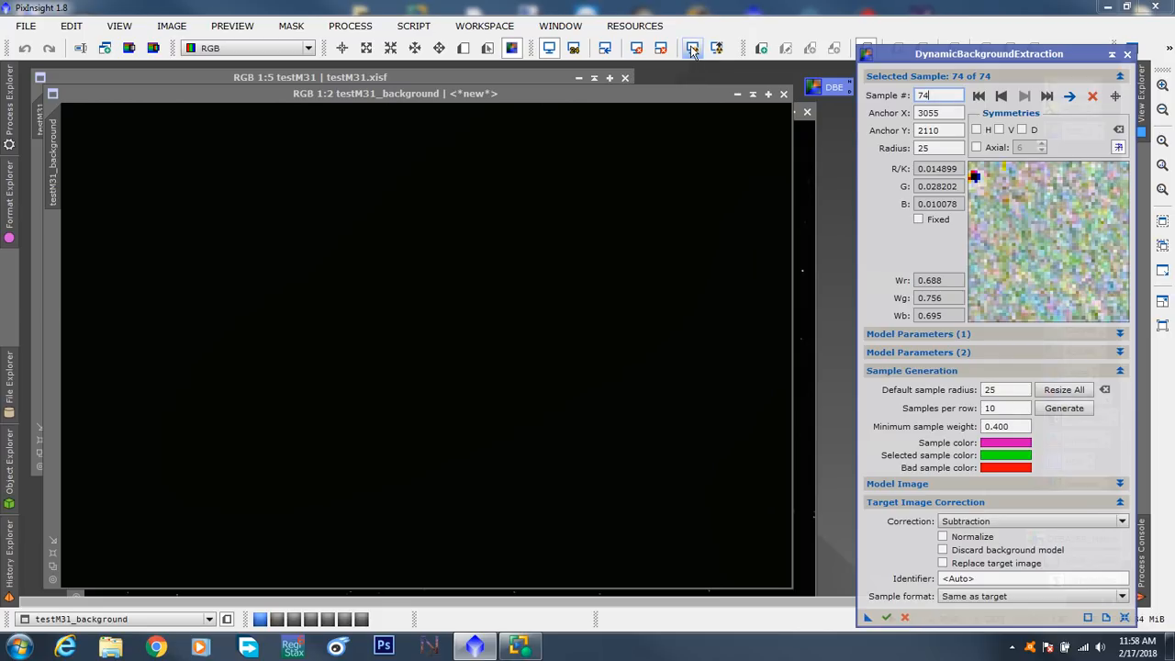
{"action": "left_click_drag", "start_coordinate": [956, 53], "coordinate": [475, 122]}
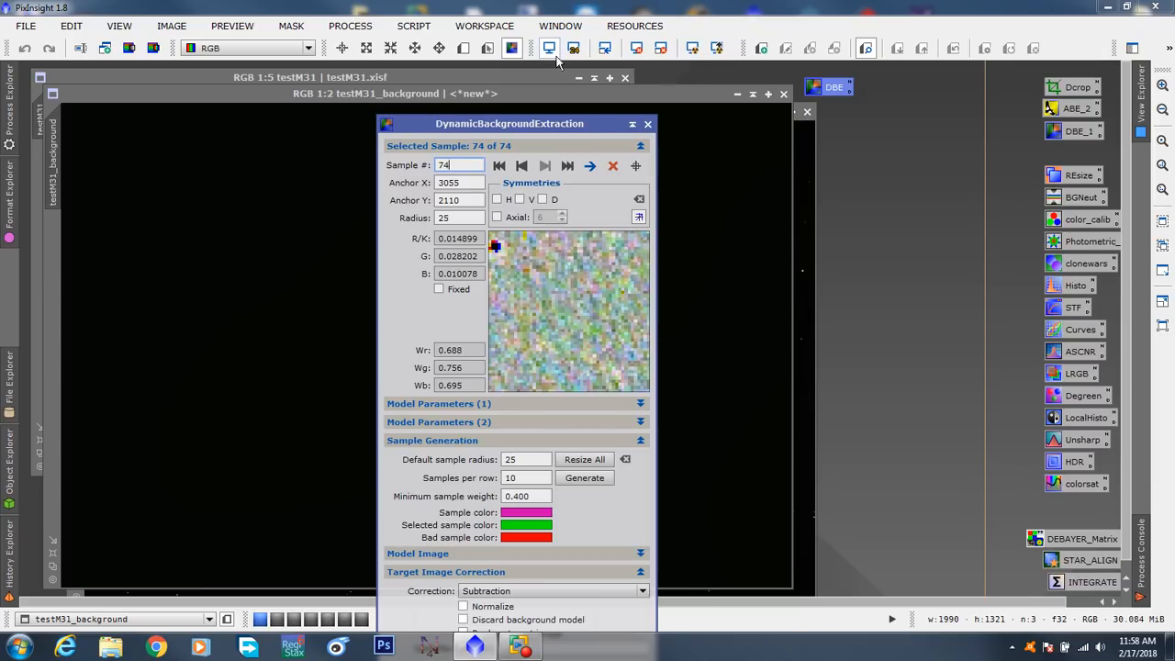
{"action": "mouse_move", "coordinate": [538, 48]}
{"action": "left_mouse_down"}
{"action": "mouse_move", "coordinate": [704, 243]}
{"action": "mouse_move", "coordinate": [684, 212]}
{"action": "mouse_move", "coordinate": [1051, 66]}
{"action": "mouse_move", "coordinate": [542, 50]}
{"action": "left_mouse_up"}
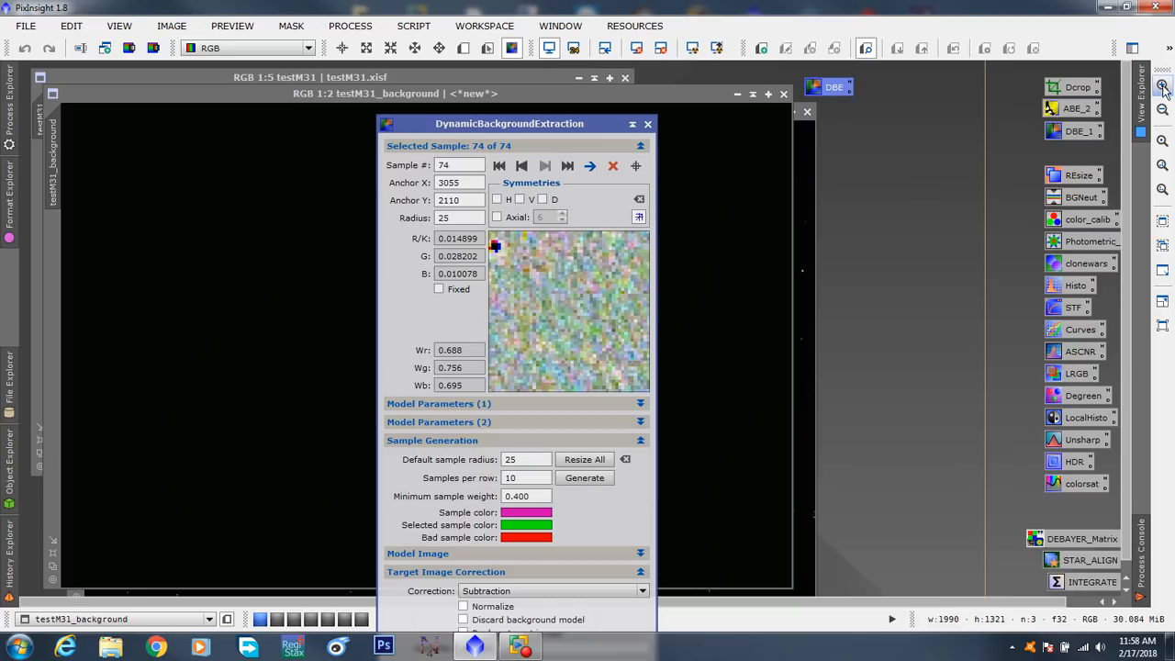
{"action": "mouse_move", "coordinate": [1160, 69]}
{"action": "left_mouse_down"}
{"action": "mouse_move", "coordinate": [1131, 86]}
{"action": "mouse_move", "coordinate": [1163, 72]}
{"action": "left_mouse_up"}
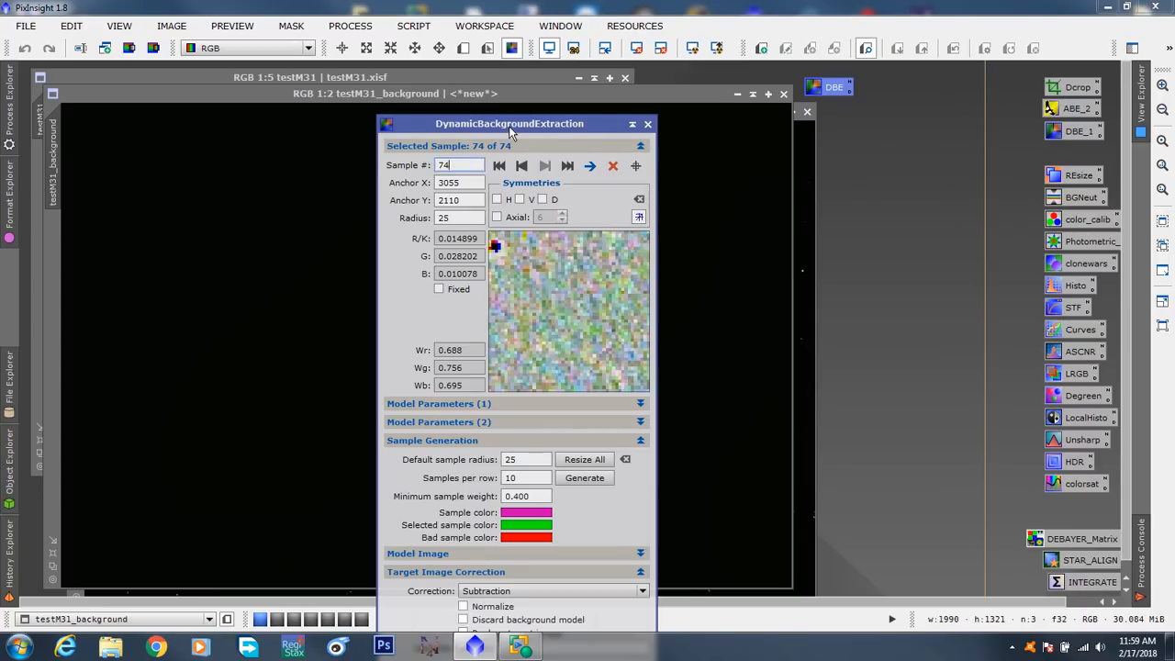
{"action": "left_click_drag", "start_coordinate": [511, 135], "coordinate": [994, 43]}
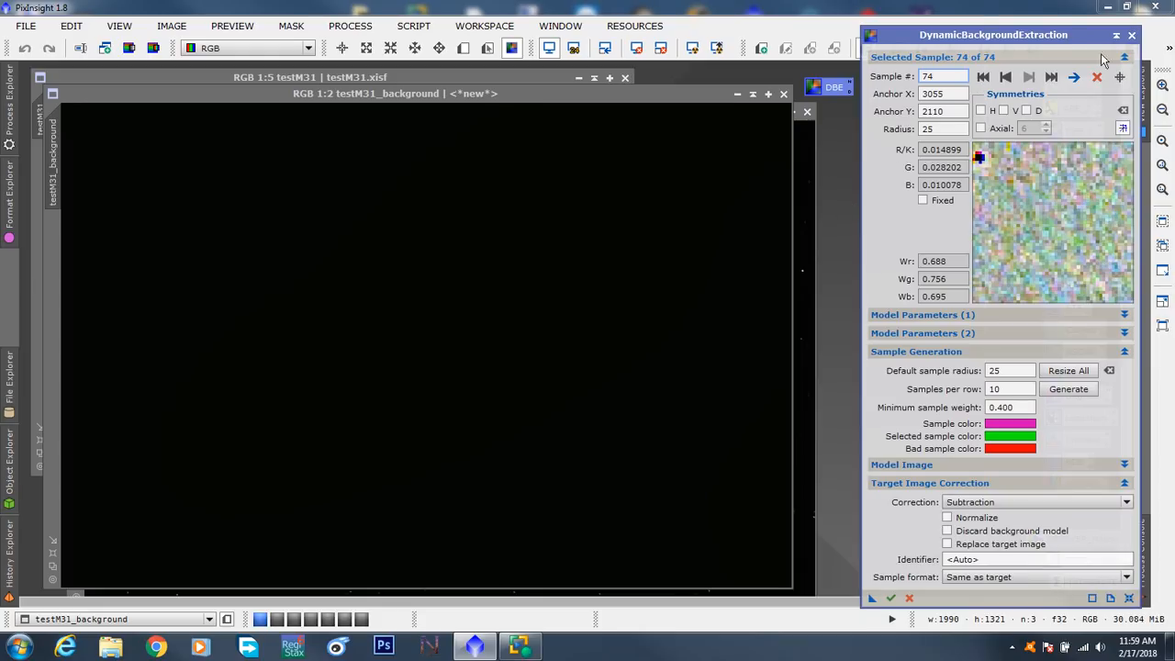
{"action": "left_click", "coordinate": [1131, 36]}
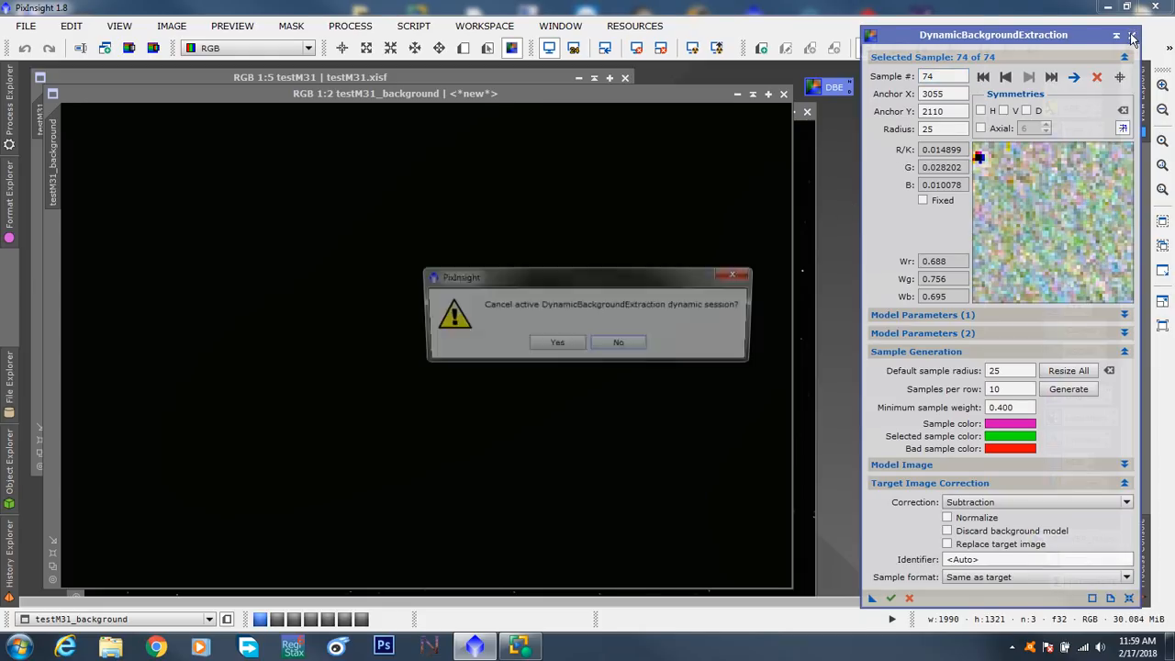
{"action": "left_click", "coordinate": [556, 345]}
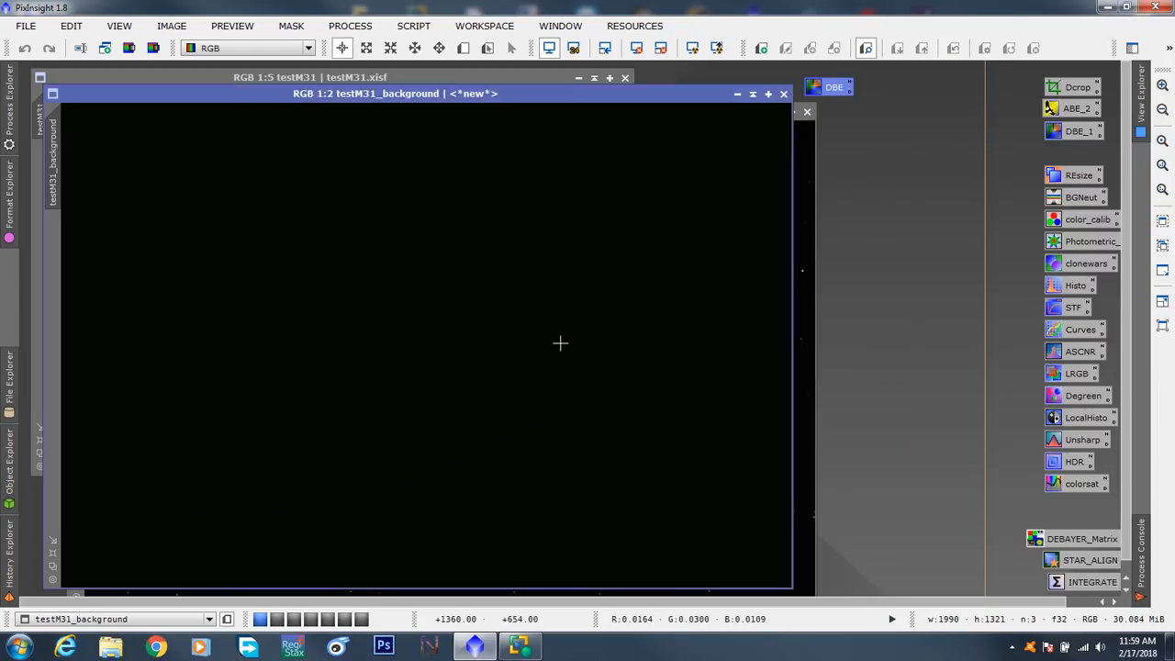
- Auto-stretch the testM31_background display with ScreenTransferFunction to inspect the extracted model, and close the function's window
{"action": "left_click_drag", "start_coordinate": [482, 98], "coordinate": [524, 96]}
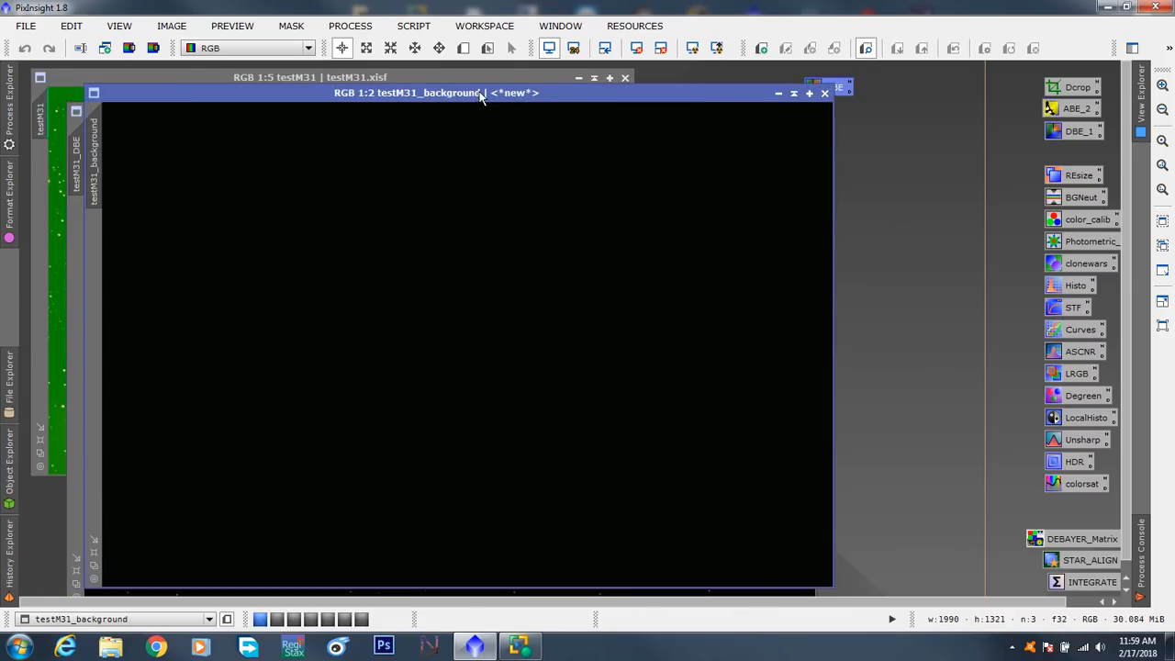
{"action": "left_click", "coordinate": [1072, 310]}
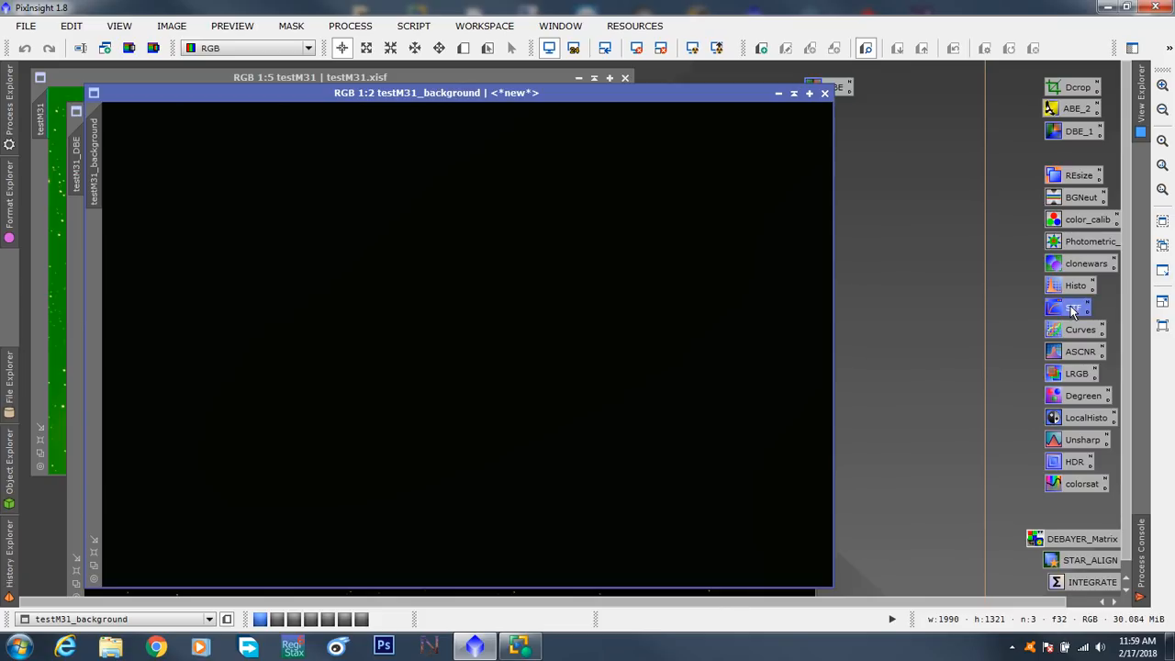
{"action": "double_click", "coordinate": [1072, 310]}
{"action": "left_click_drag", "start_coordinate": [908, 504], "coordinate": [869, 186]}
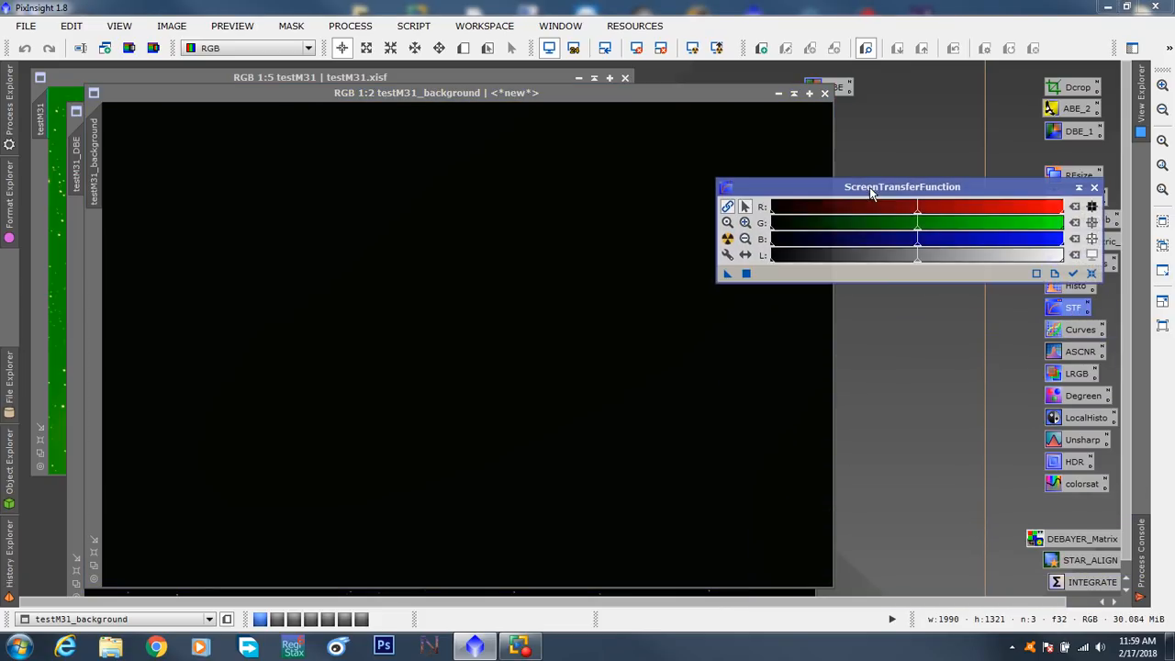
{"action": "left_click", "coordinate": [728, 238]}
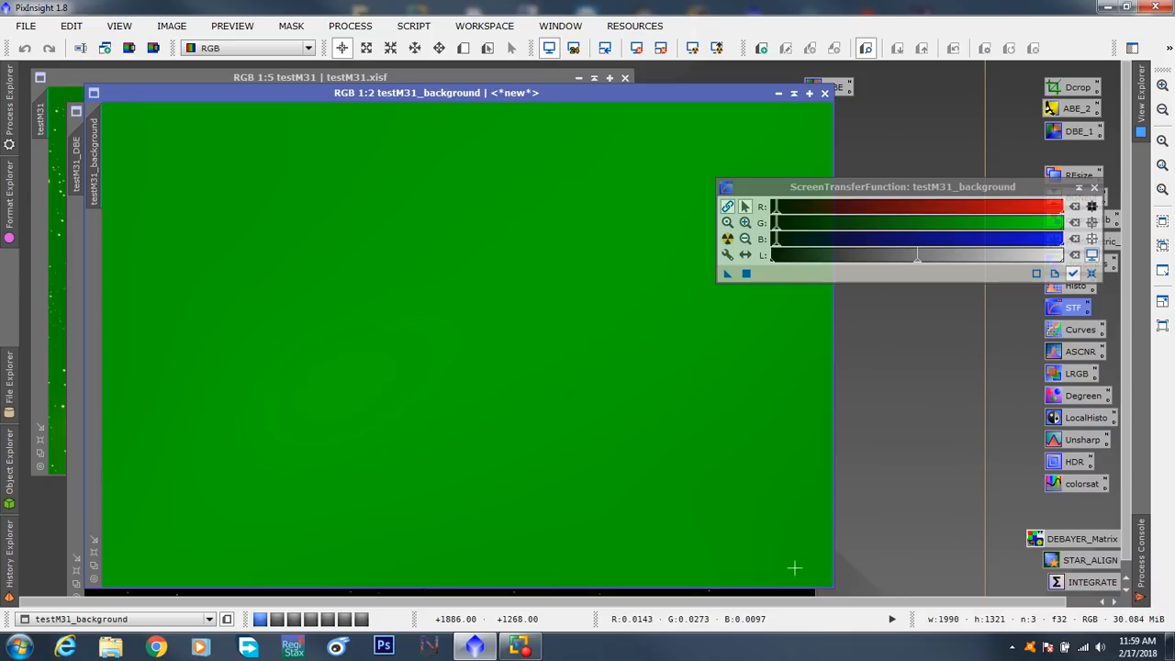
{"action": "left_click_drag", "start_coordinate": [899, 192], "coordinate": [865, 479]}
{"action": "left_click", "coordinate": [1059, 478]}
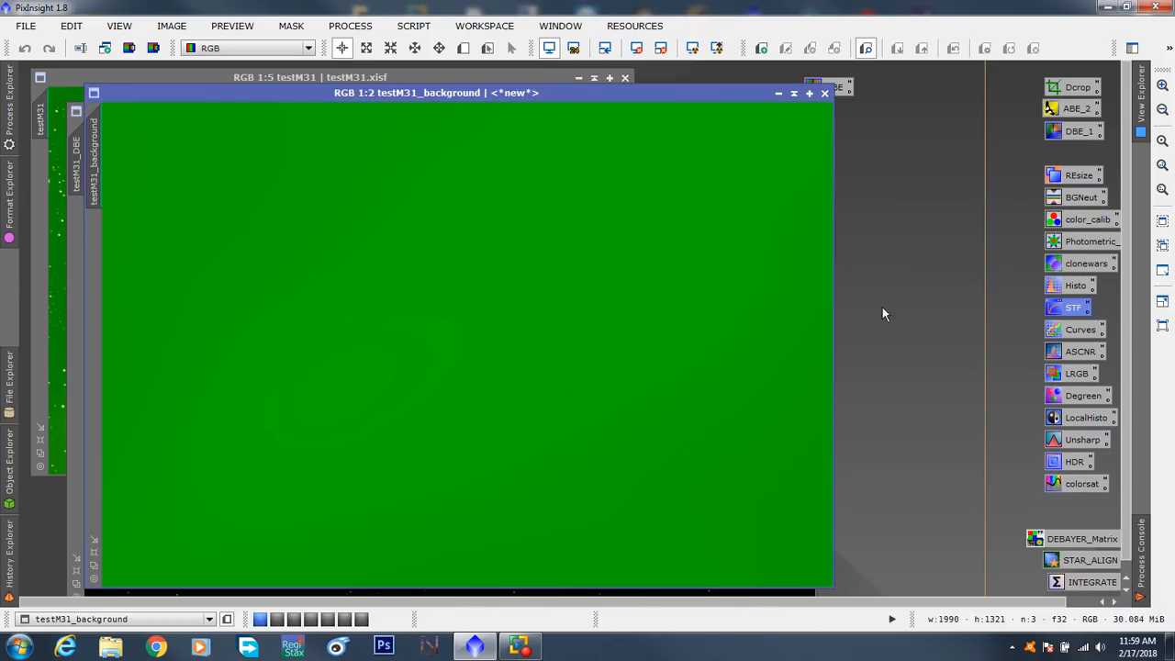
- Apply the boosted STF AutoStretch to testM31_background to check its gradient, and close that image
{"action": "left_click", "coordinate": [717, 49]}
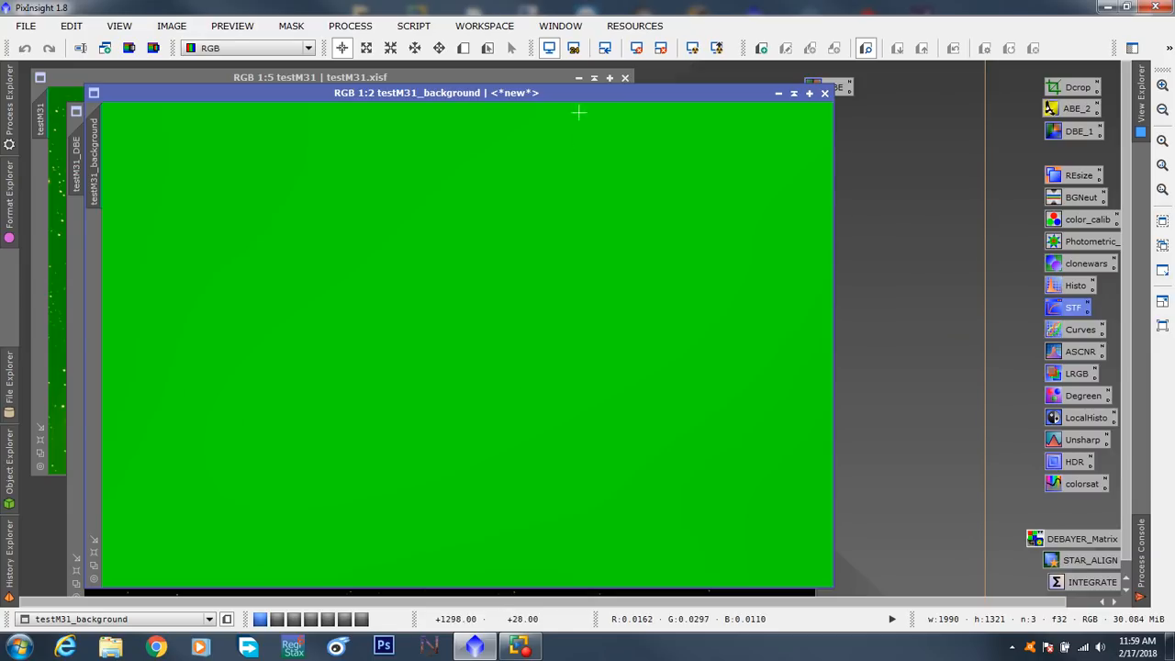
{"action": "left_click_drag", "start_coordinate": [584, 94], "coordinate": [604, 112]}
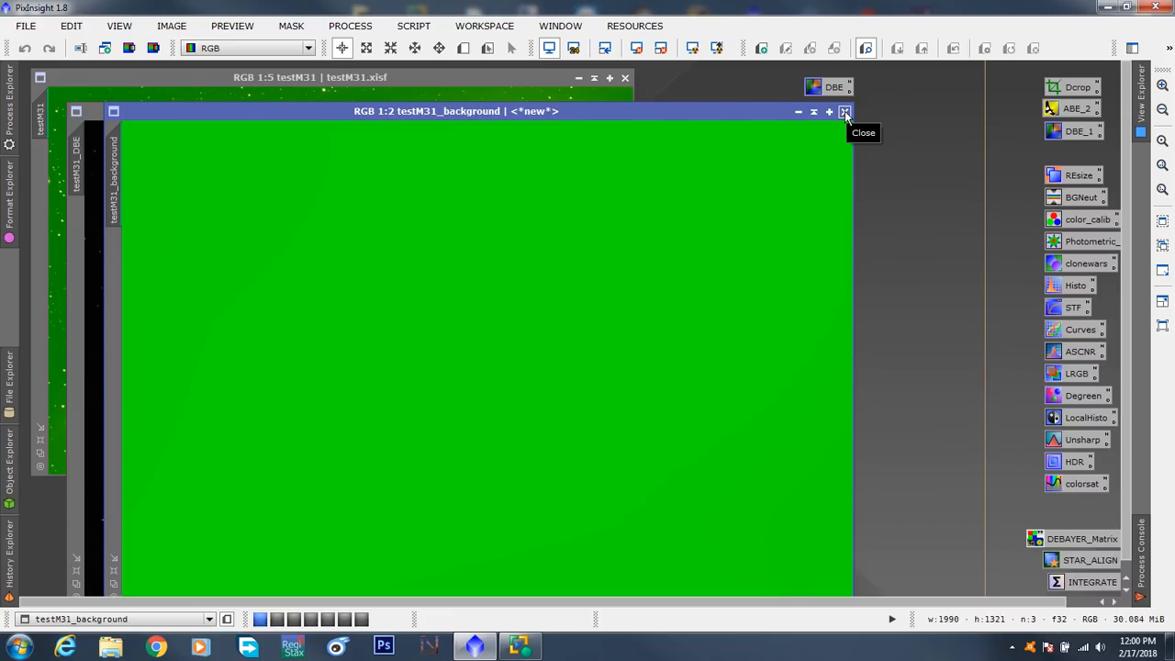
{"action": "left_click", "coordinate": [844, 111]}
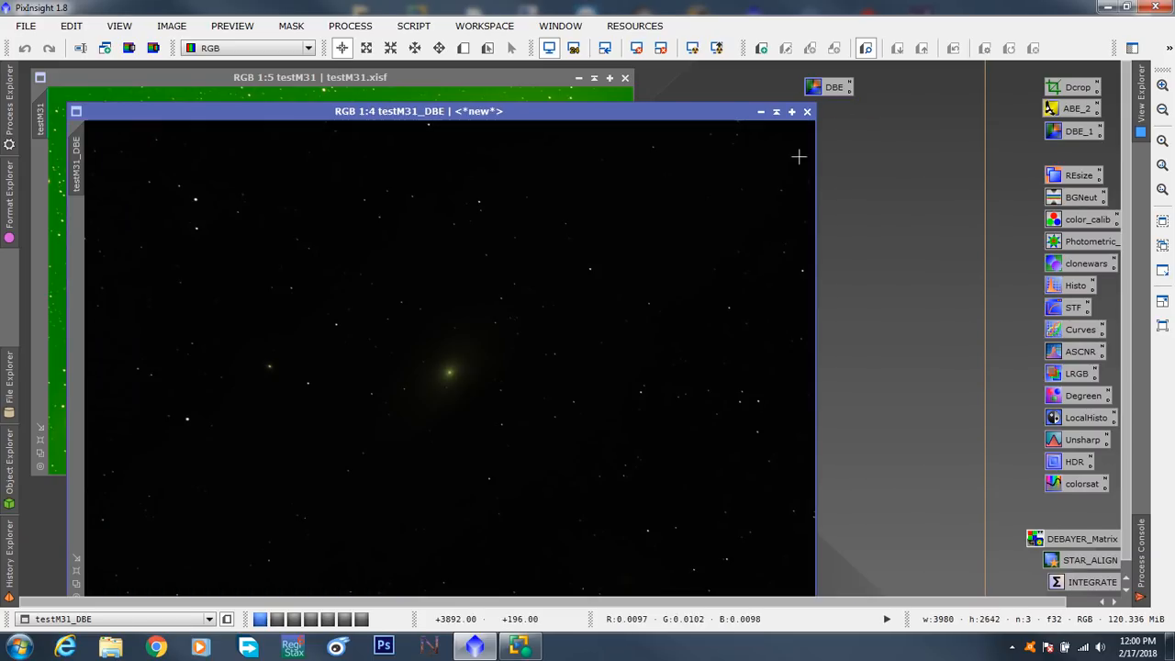
- Auto-stretch the corrected testM31_DBE image with ScreenTransferFunction using linked RGB channels, and close the function's window
{"action": "left_click_drag", "start_coordinate": [608, 116], "coordinate": [572, 85]}
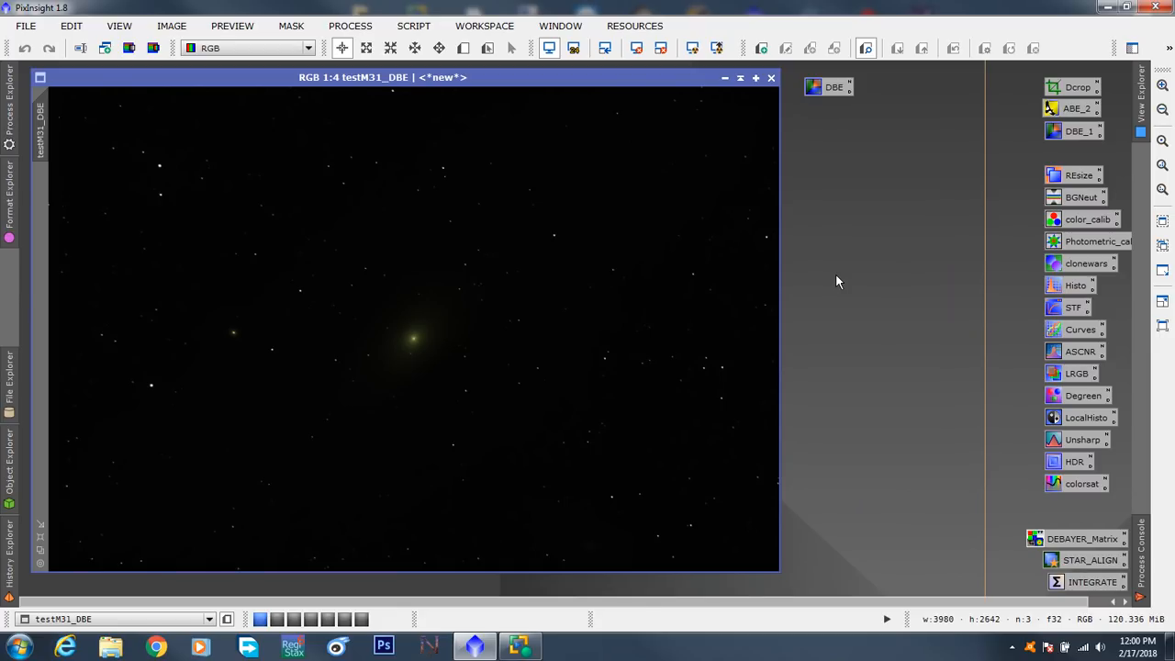
{"action": "double_click", "coordinate": [1056, 315]}
{"action": "left_click_drag", "start_coordinate": [881, 472], "coordinate": [837, 177]}
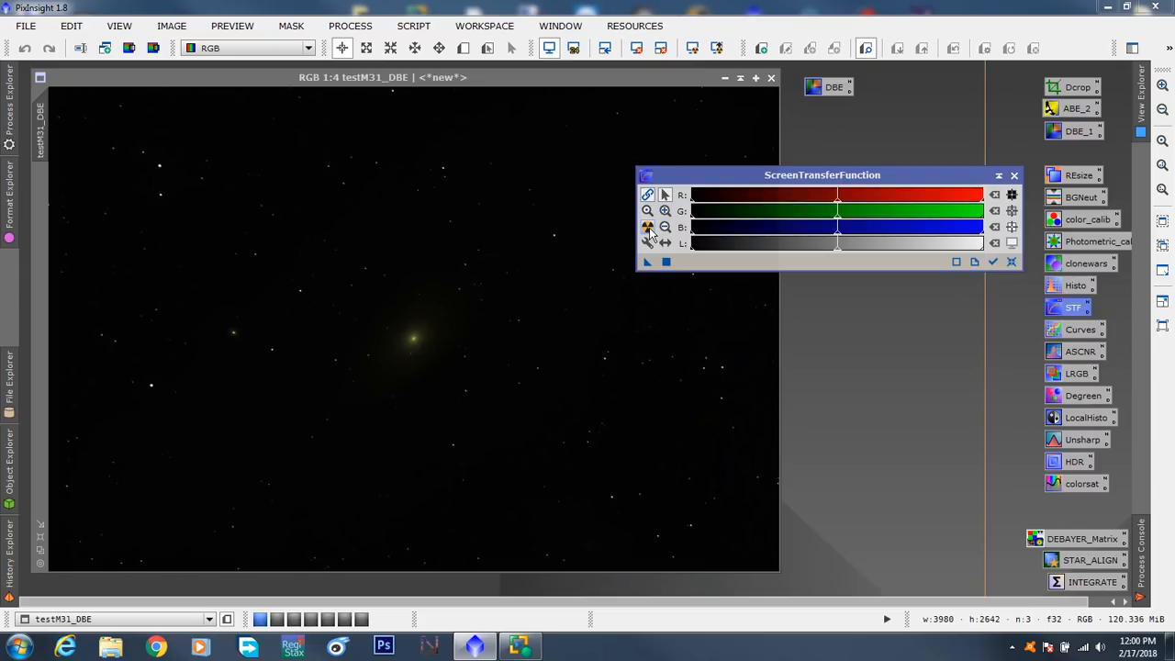
{"action": "left_click", "coordinate": [647, 226]}
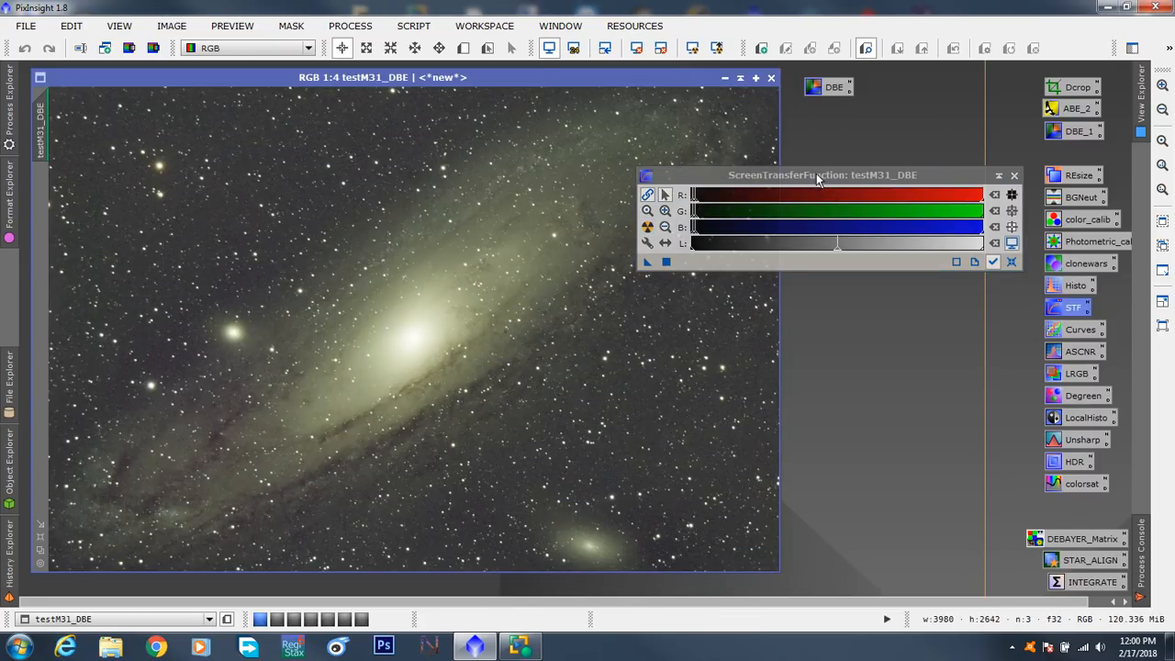
{"action": "left_click_drag", "start_coordinate": [816, 174], "coordinate": [816, 338]}
{"action": "left_click", "coordinate": [1013, 339]}
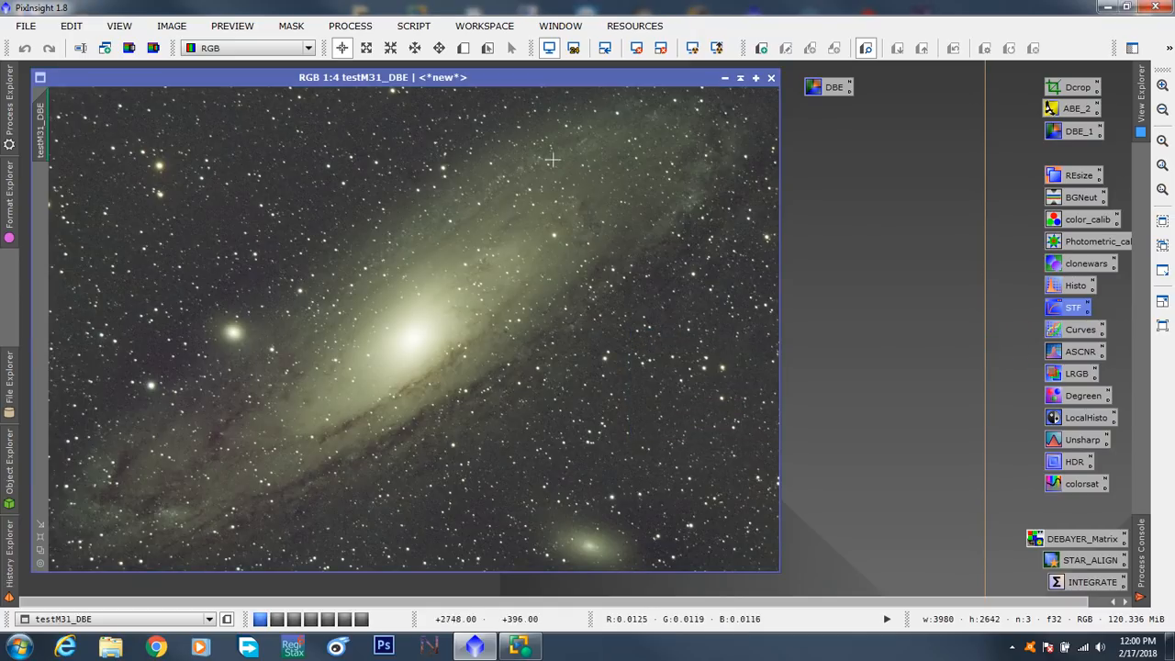
- Compare the original testM31 image with testM31_DBE, close the original, and reposition the corrected image in the workspace
{"action": "left_click_drag", "start_coordinate": [445, 75], "coordinate": [497, 179]}
{"action": "left_click", "coordinate": [506, 118]}
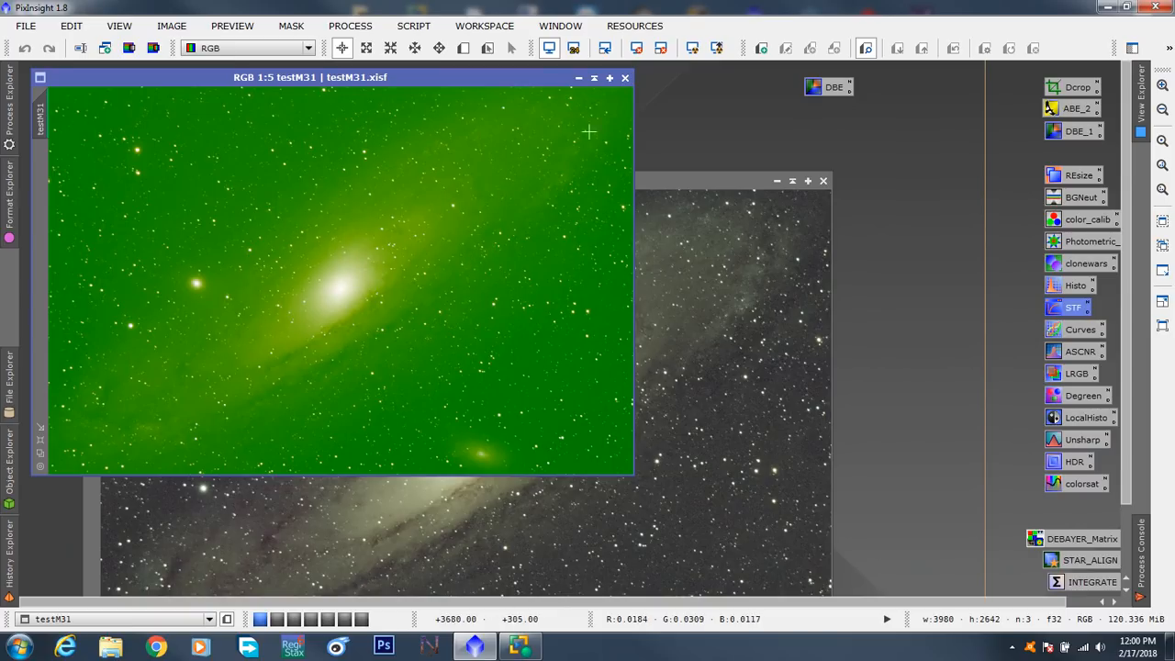
{"action": "left_click", "coordinate": [625, 80]}
{"action": "left_click_drag", "start_coordinate": [624, 182], "coordinate": [581, 83]}
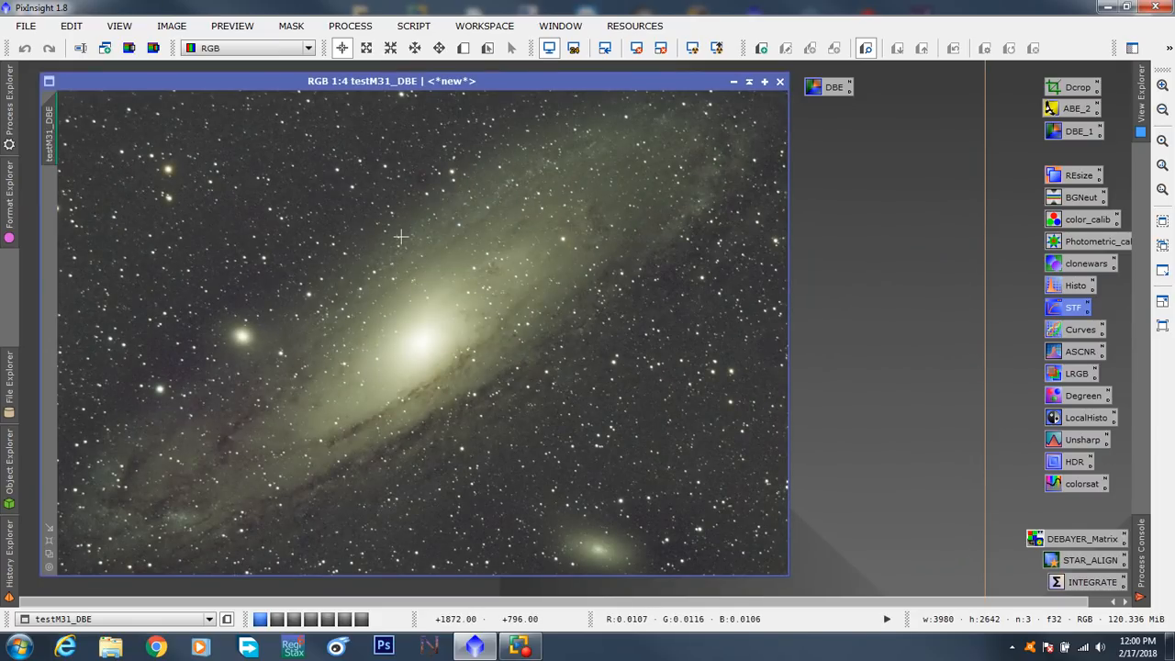
{"action": "left_click", "coordinate": [26, 27]}
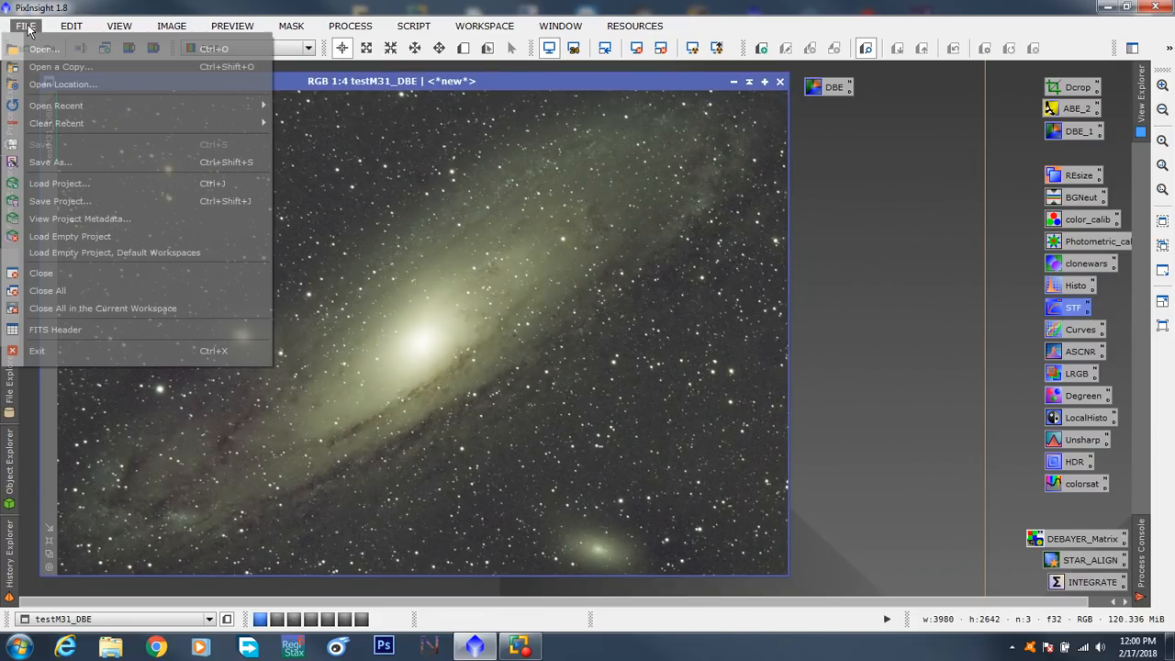
{"action": "left_click", "coordinate": [88, 161]}
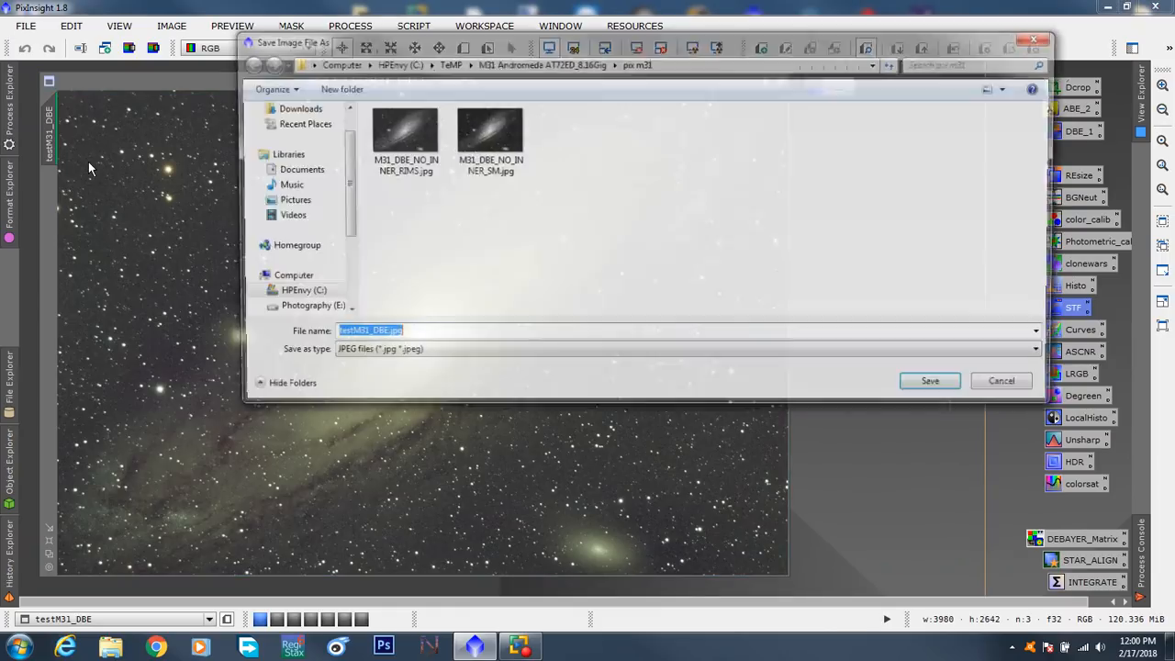
{"action": "left_click", "coordinate": [395, 334]}
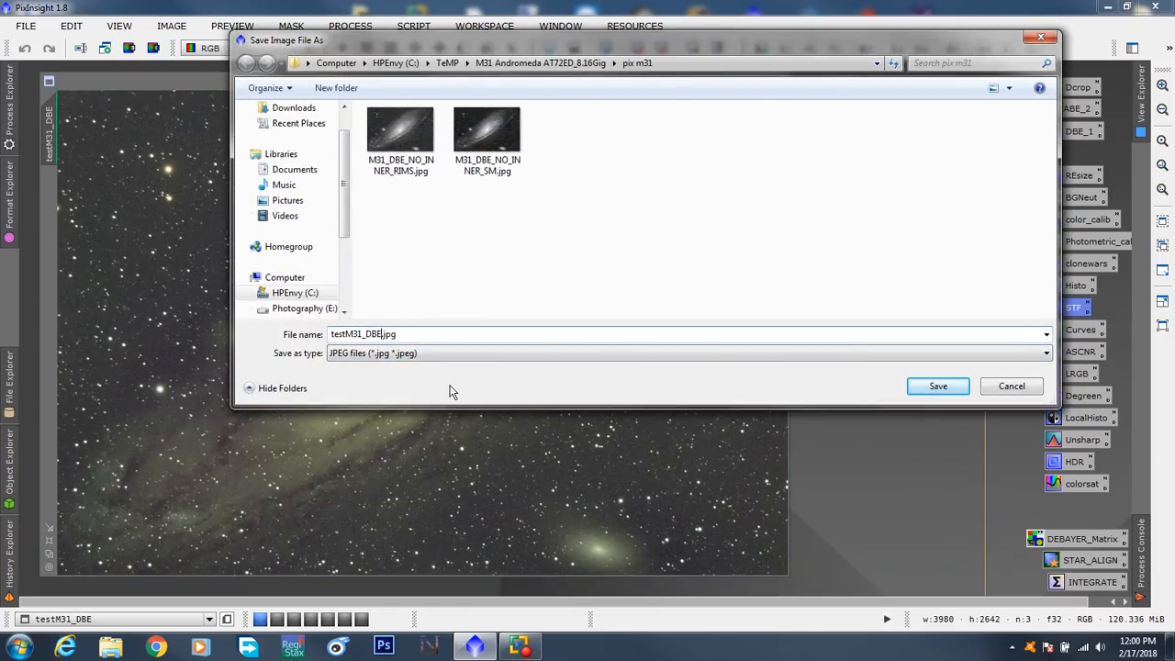
{"action": "type", "text": "_A"}
{"action": "left_click", "coordinate": [935, 387]}
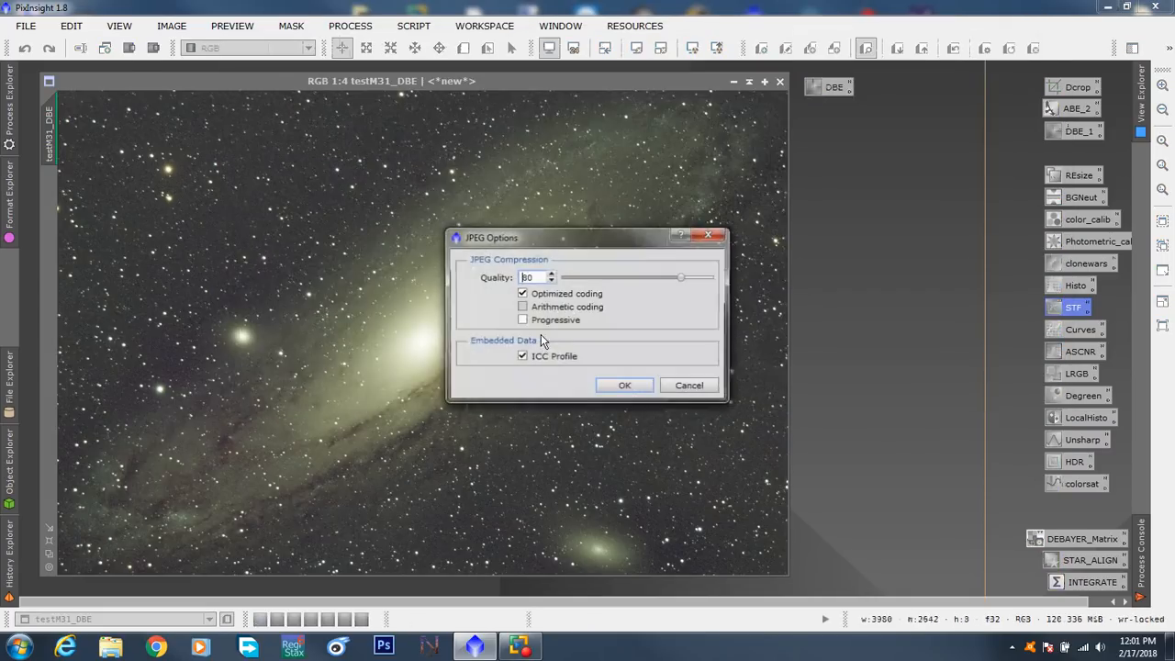
{"action": "left_click", "coordinate": [688, 386]}
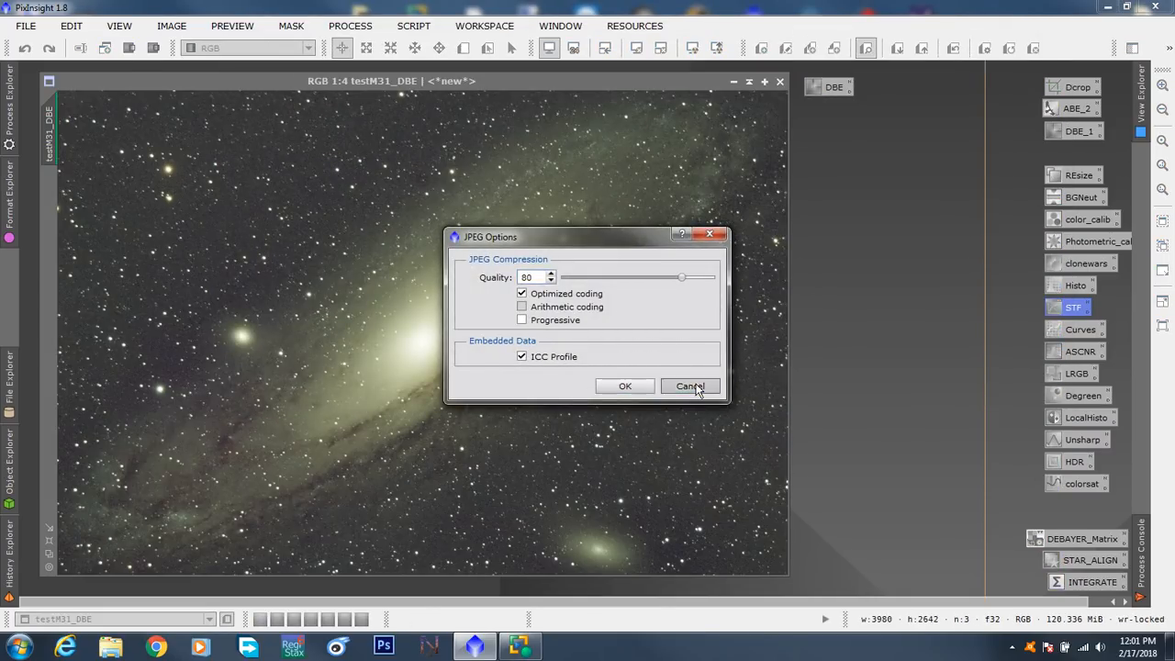
- Save the testM31_DBE image in XISF format as testM31_DBE_A.xisf with 32-bit floating point samples
{"action": "left_click", "coordinate": [26, 26]}
{"action": "left_click", "coordinate": [68, 157]}
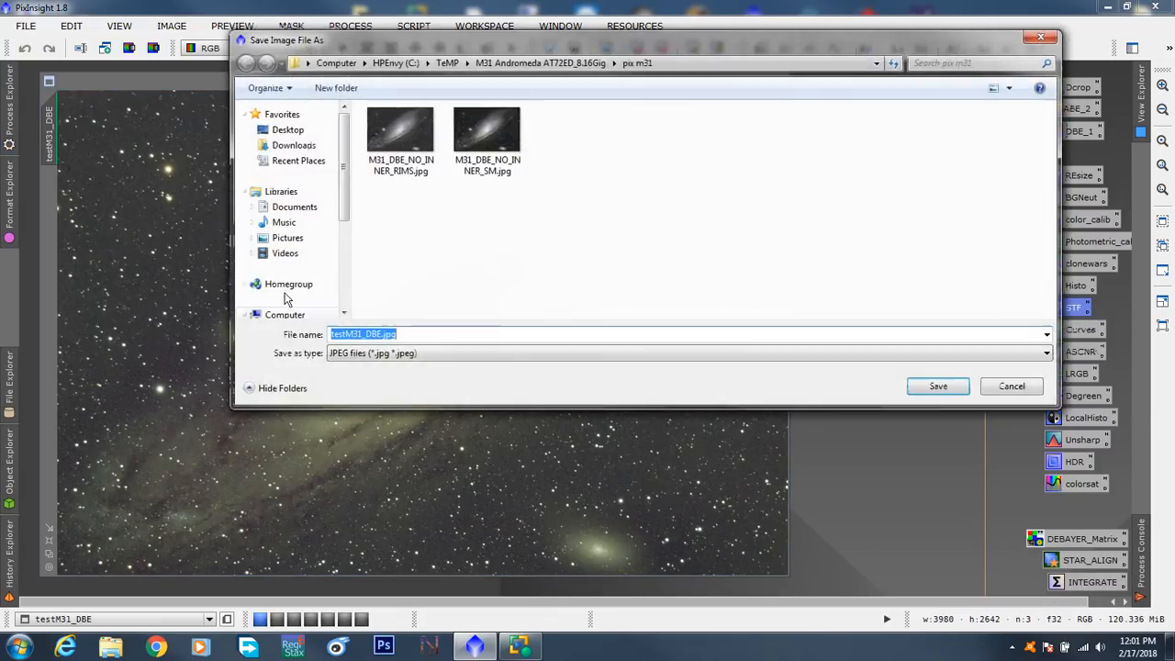
{"action": "left_click", "coordinate": [428, 354]}
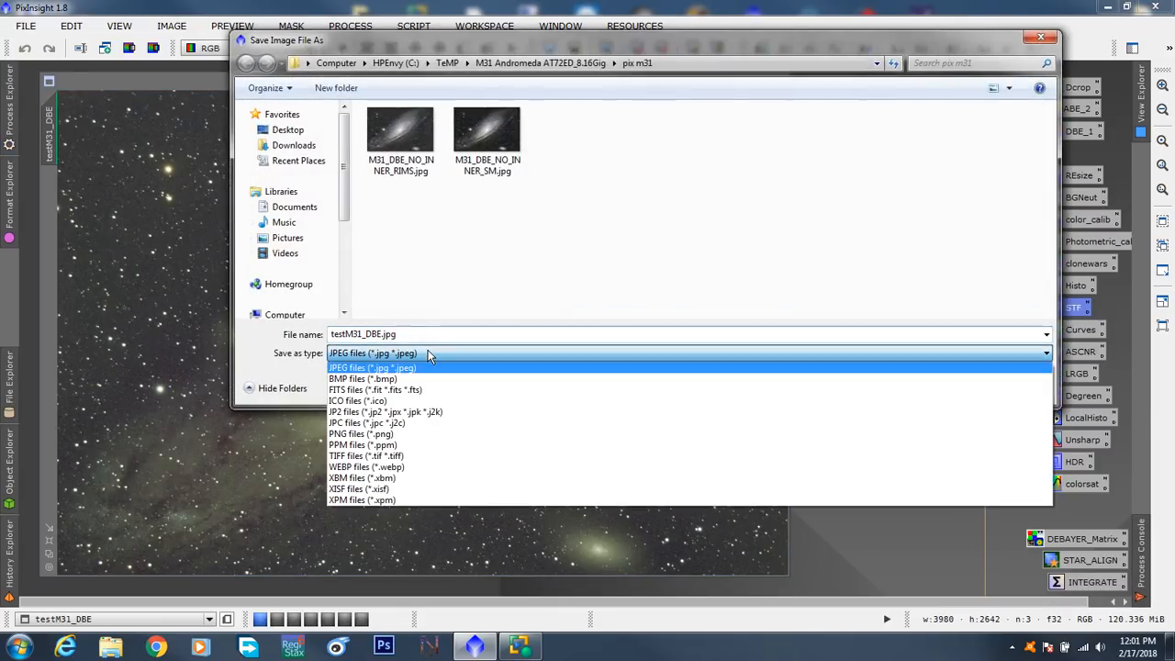
{"action": "left_click", "coordinate": [393, 489]}
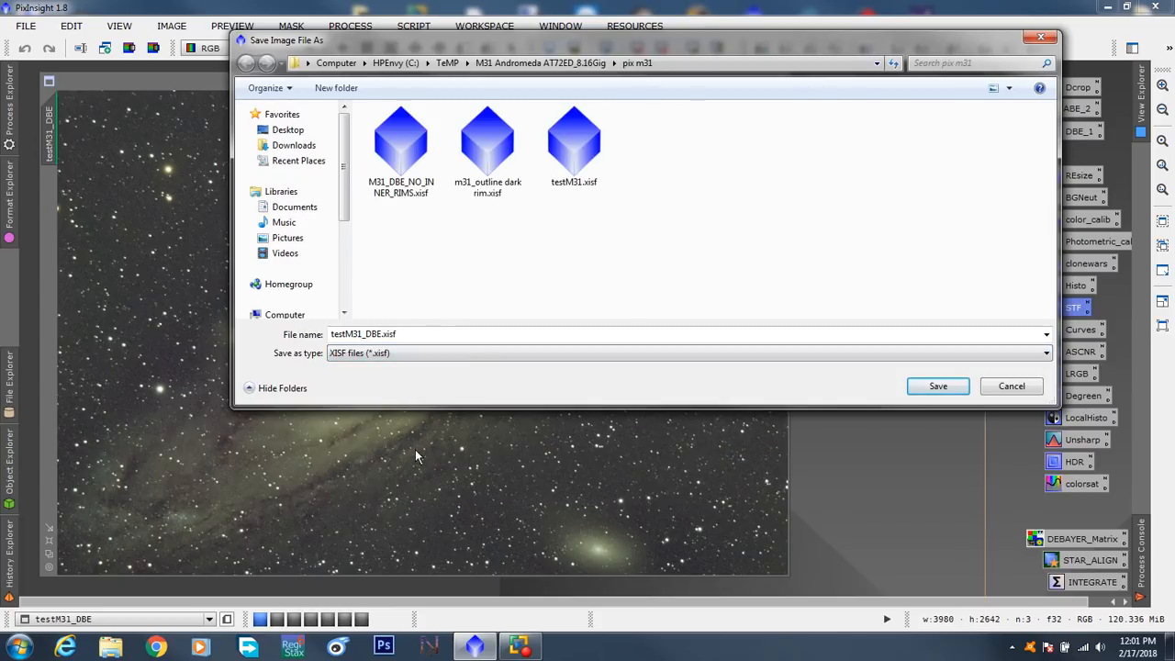
{"action": "left_click", "coordinate": [383, 337]}
{"action": "key", "text": "Right"}
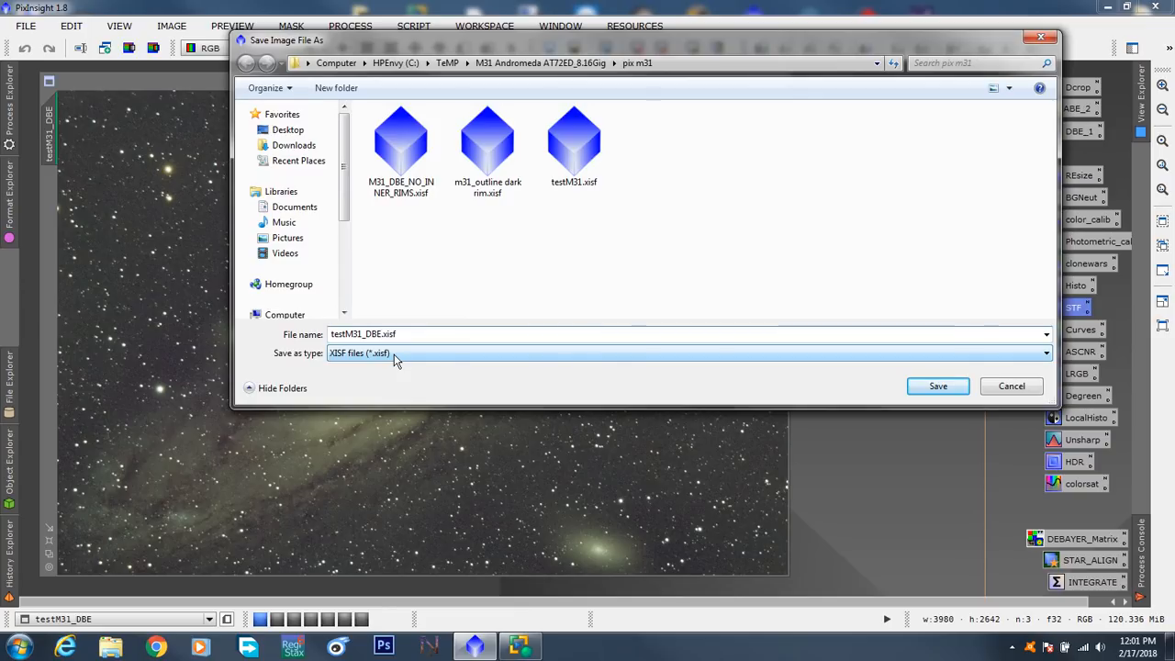
{"action": "type", "text": "A"}
{"action": "left_click", "coordinate": [934, 388]}
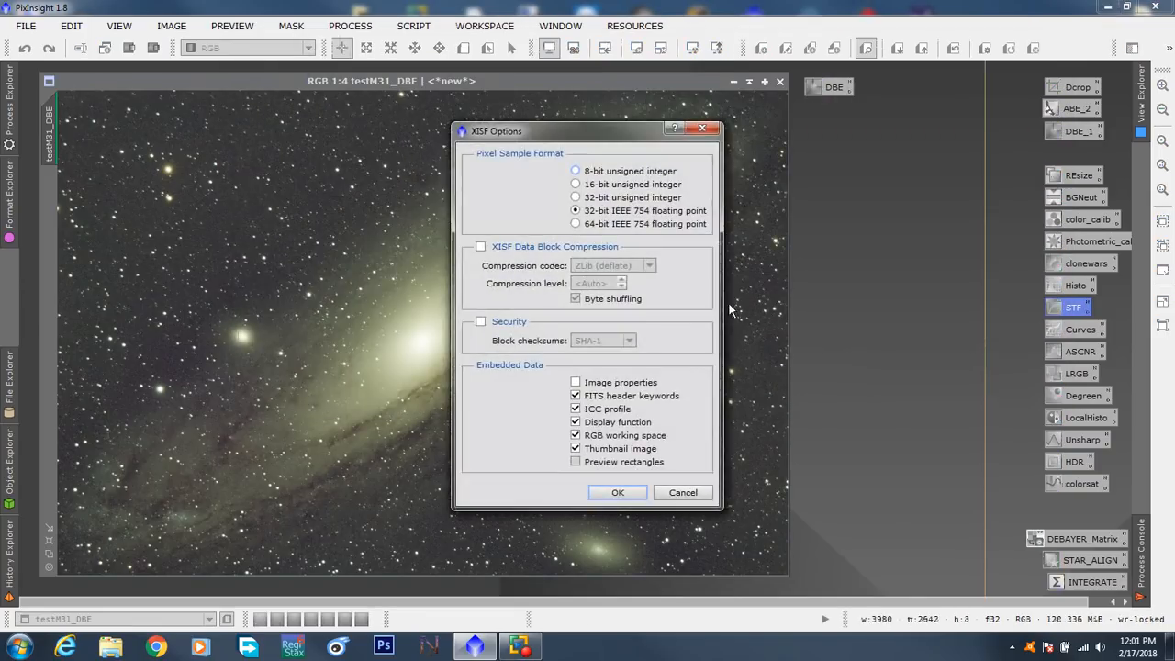
{"action": "left_click", "coordinate": [617, 492]}
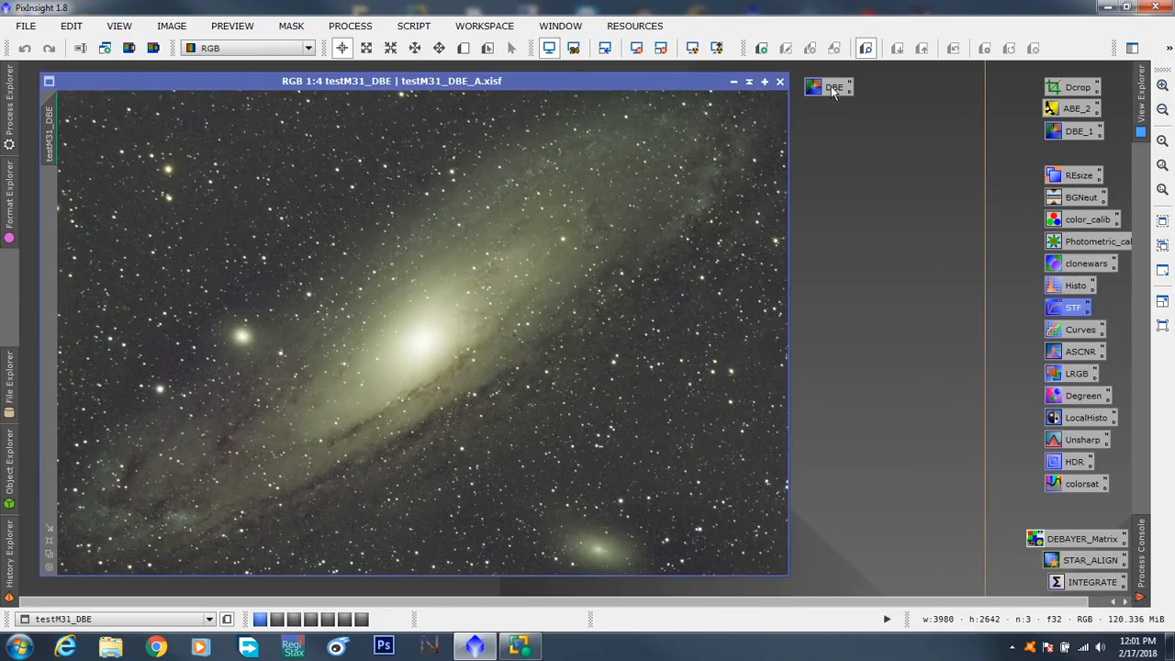
- Store the DBE process icon in the icon column below DBE_1, and pull the ABE_2 icon out beside the column
{"action": "left_click_drag", "start_coordinate": [834, 86], "coordinate": [1069, 153]}
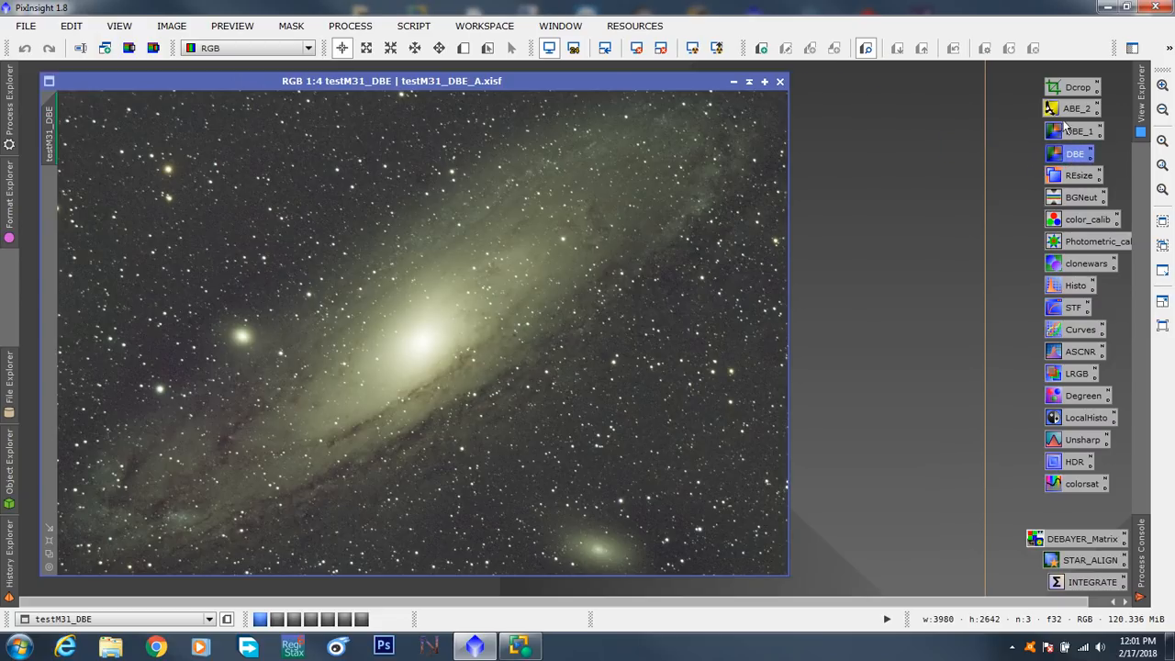
{"action": "left_click_drag", "start_coordinate": [1064, 112], "coordinate": [912, 92]}
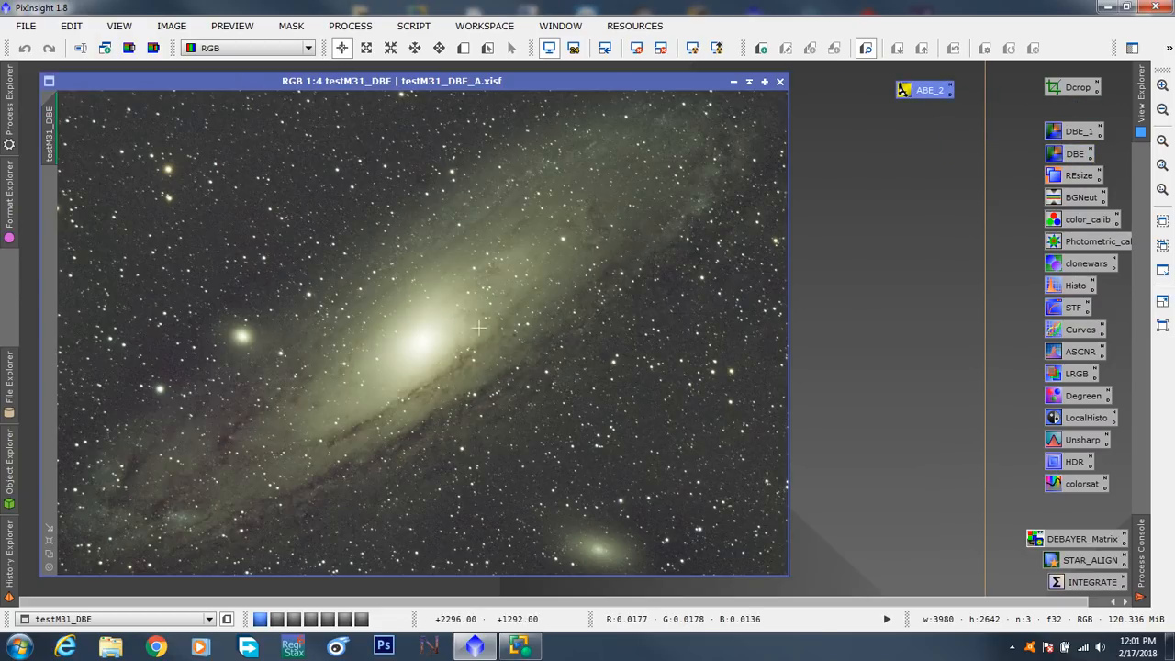
- Inspect m31_outline_dark_rim on the second workspace with its window enlarged and repositioned, and return the ABE_2 icon to its place on the first workspace
{"action": "left_click", "coordinate": [277, 620]}
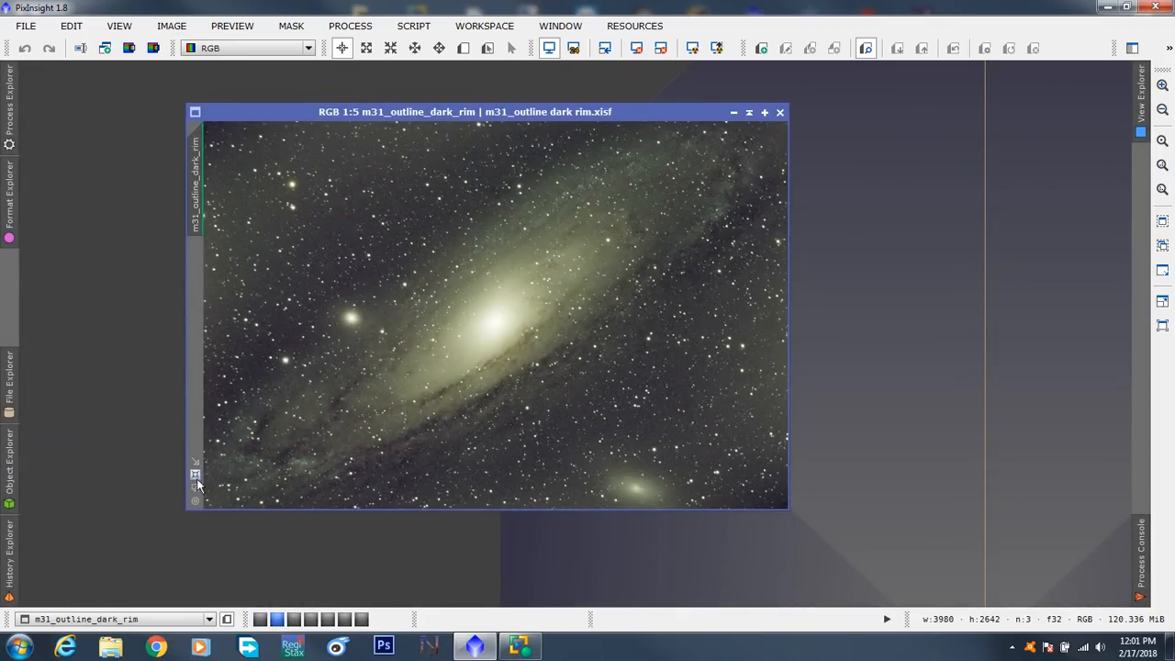
{"action": "left_click", "coordinate": [195, 475]}
{"action": "left_click_drag", "start_coordinate": [380, 117], "coordinate": [214, 84]}
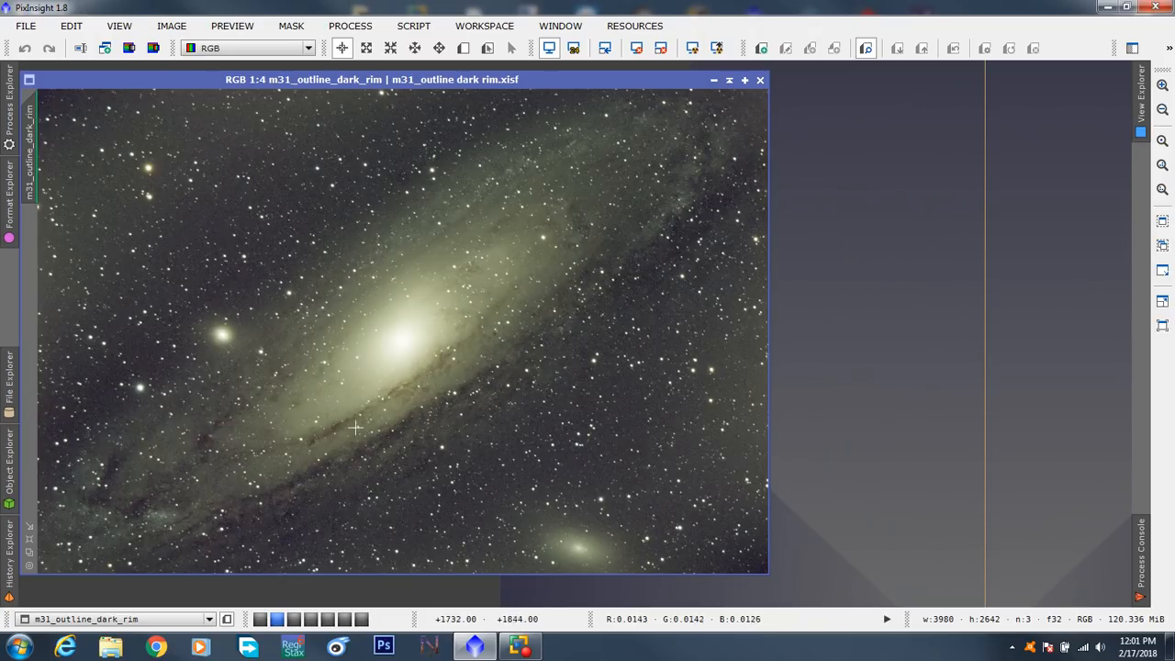
{"action": "left_click", "coordinate": [261, 619]}
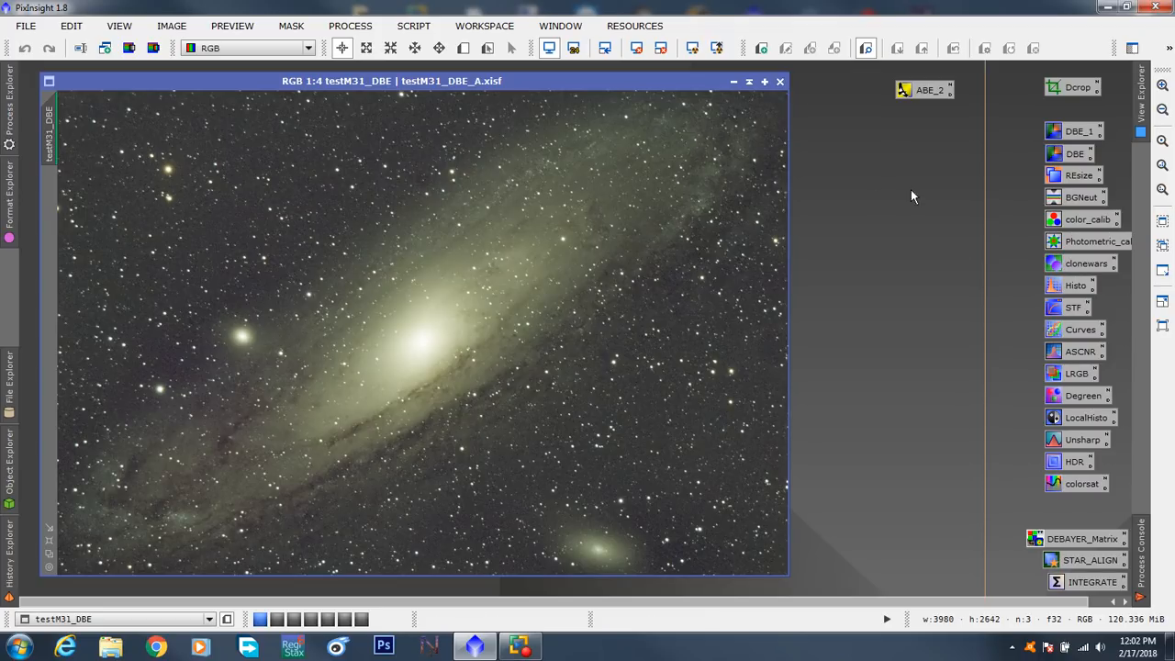
{"action": "left_click_drag", "start_coordinate": [918, 92], "coordinate": [1065, 112]}
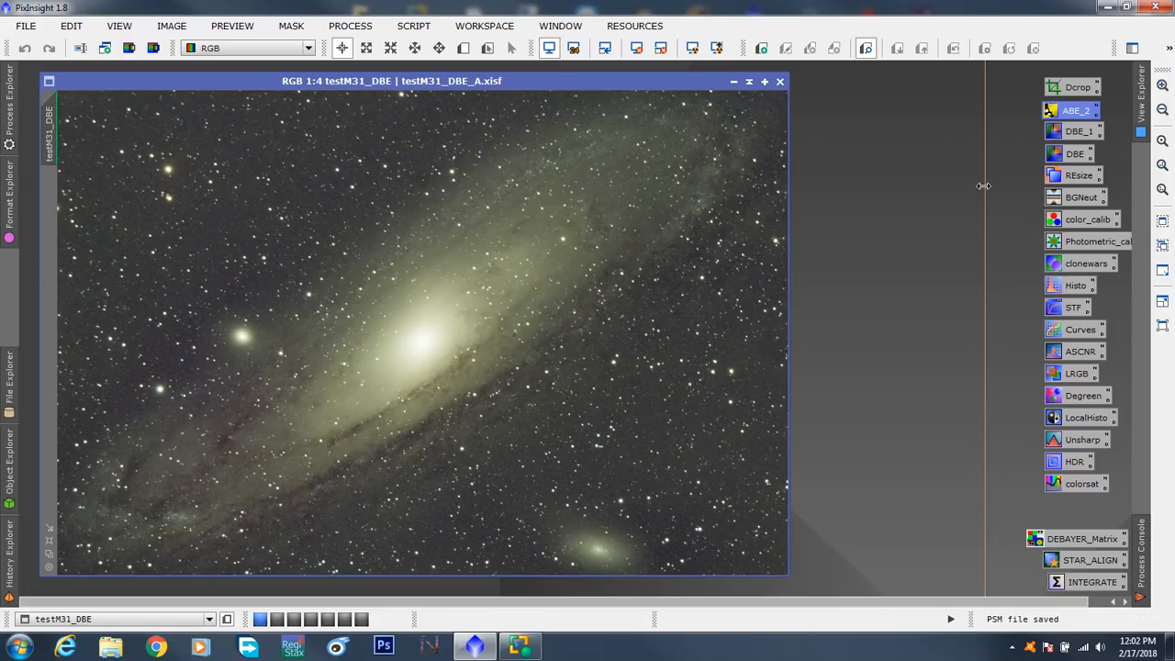
- Try generating DynamicBackgroundExtraction samples on testM31_DBE with a minimum sample weight of 0.300, and close the process without applying it
{"action": "double_click", "coordinate": [1065, 157]}
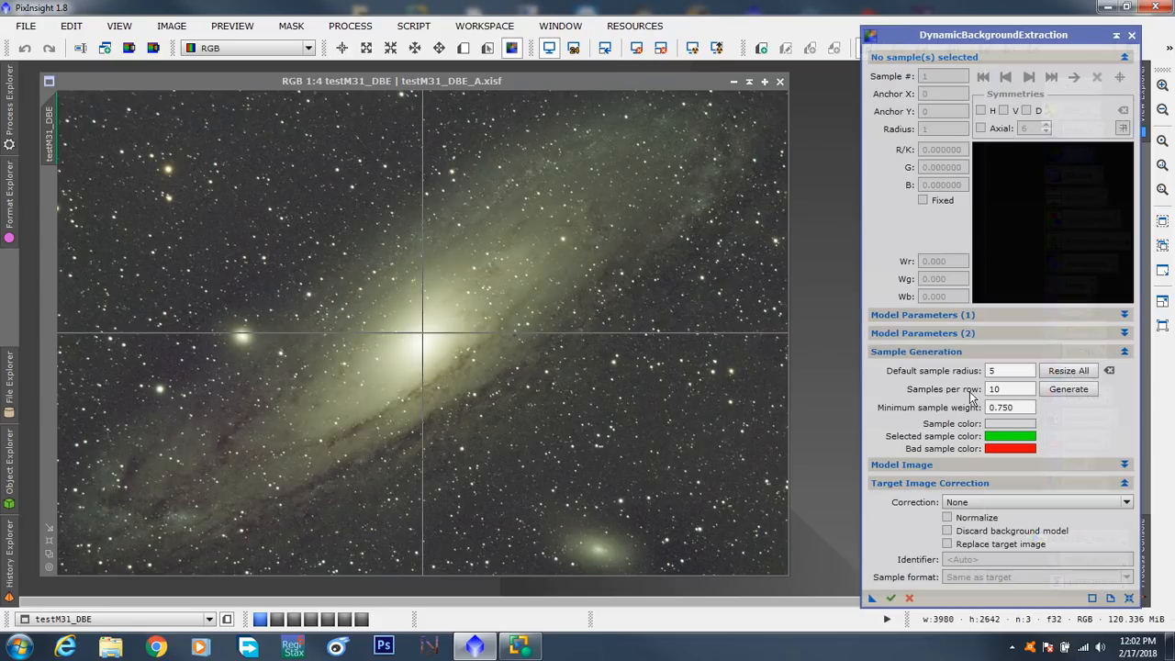
{"action": "left_click", "coordinate": [1124, 315]}
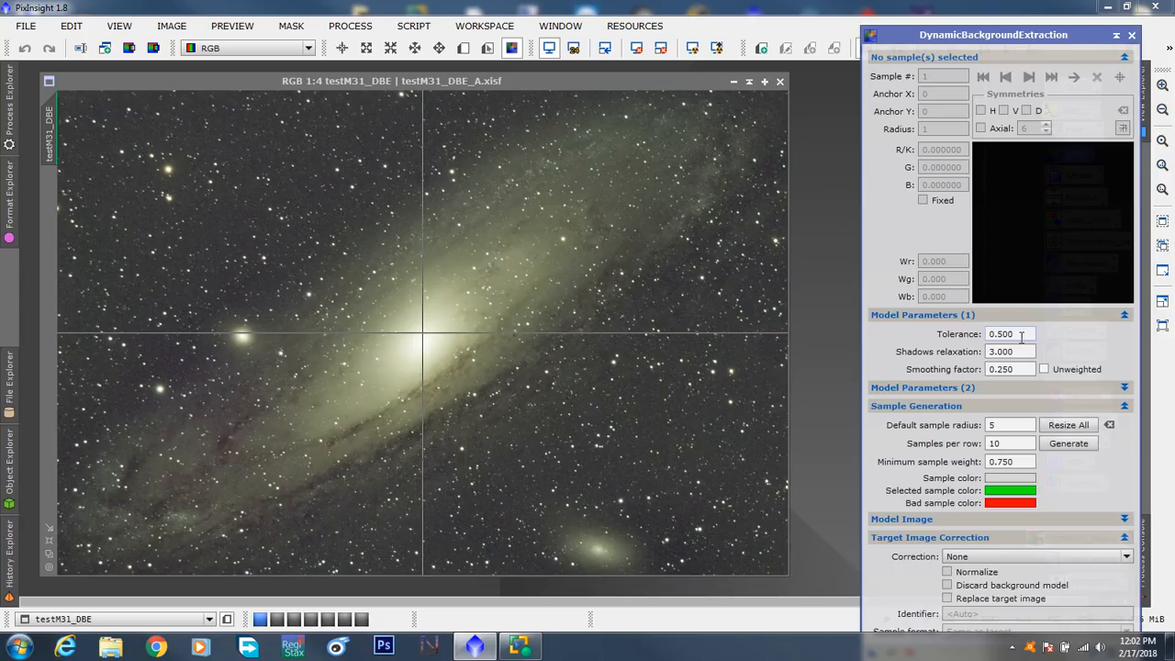
{"action": "mouse_move", "coordinate": [1003, 333]}
{"action": "left_click_drag", "start_coordinate": [1020, 338], "coordinate": [998, 338]}
{"action": "left_click", "coordinate": [1027, 461]}
{"action": "left_click_drag", "start_coordinate": [1027, 461], "coordinate": [892, 472]}
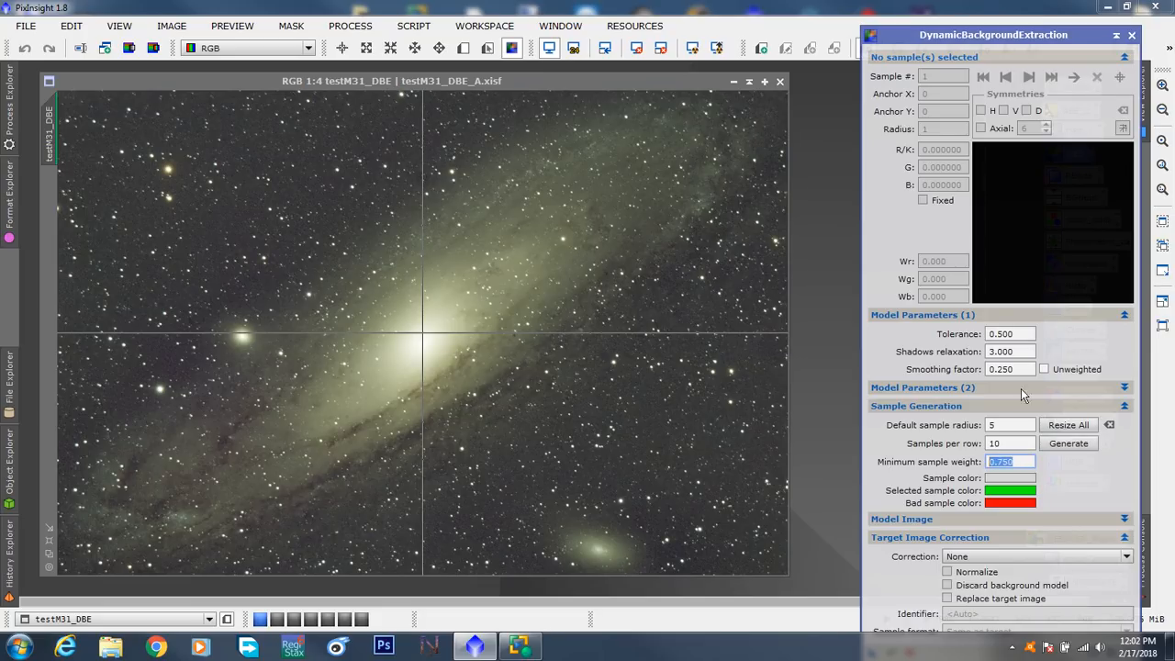
{"action": "left_click", "coordinate": [1028, 462]}
{"action": "left_click_drag", "start_coordinate": [998, 464], "coordinate": [1008, 464]}
{"action": "left_click", "coordinate": [1067, 445]}
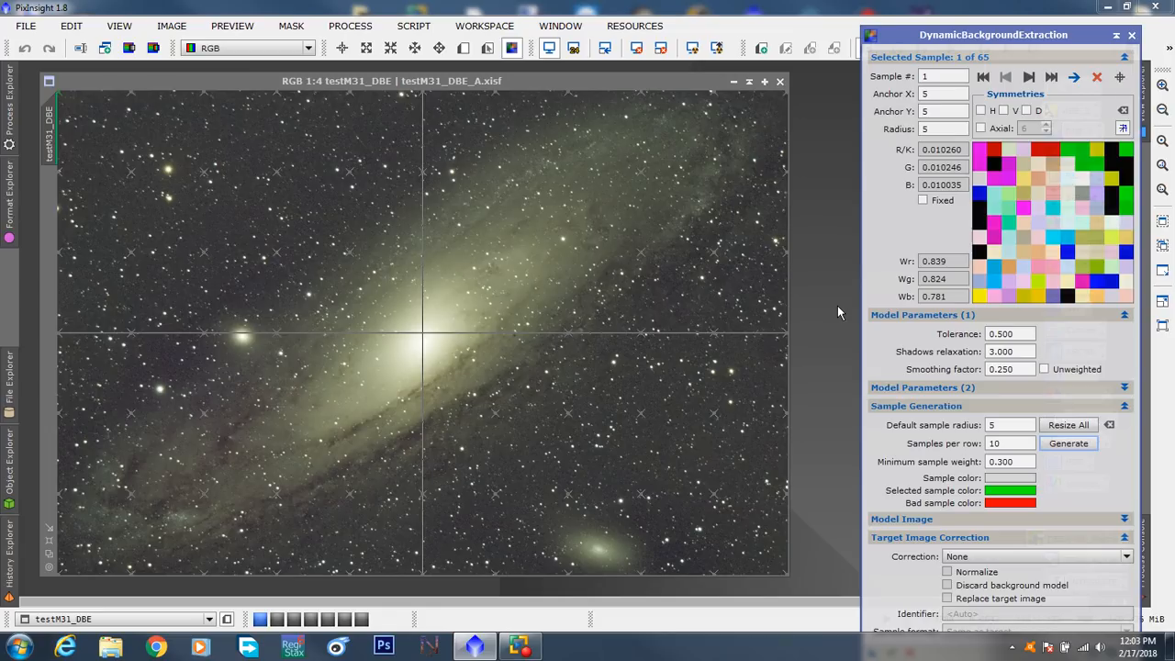
{"action": "left_click", "coordinate": [1132, 35]}
{"action": "left_click", "coordinate": [555, 344]}
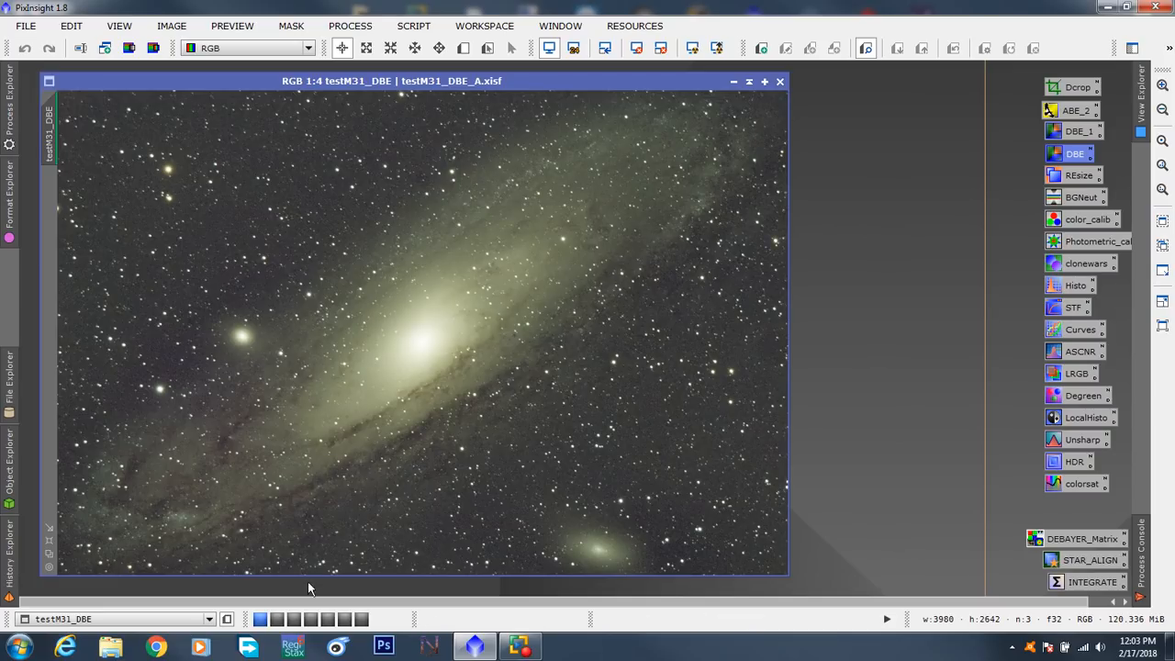
- Compare the m31_outline_dark_rim image on the second workspace with testM31_DBE, and review the DBE and ABE_2 process icons
{"action": "left_click", "coordinate": [276, 620]}
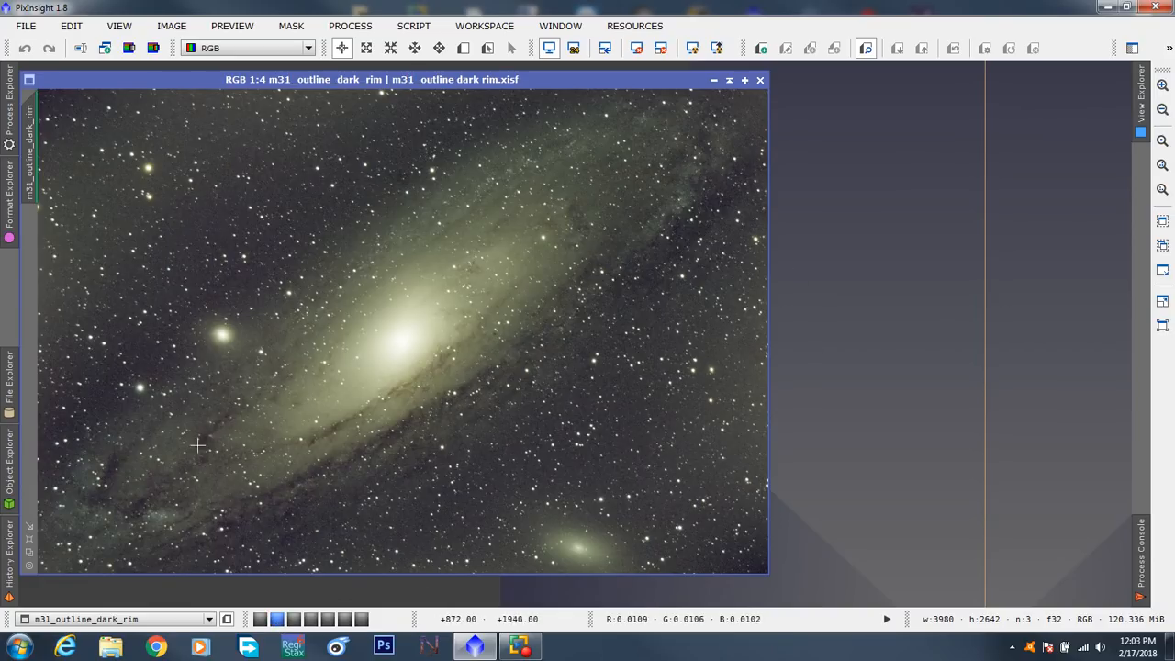
{"action": "left_click", "coordinate": [260, 620]}
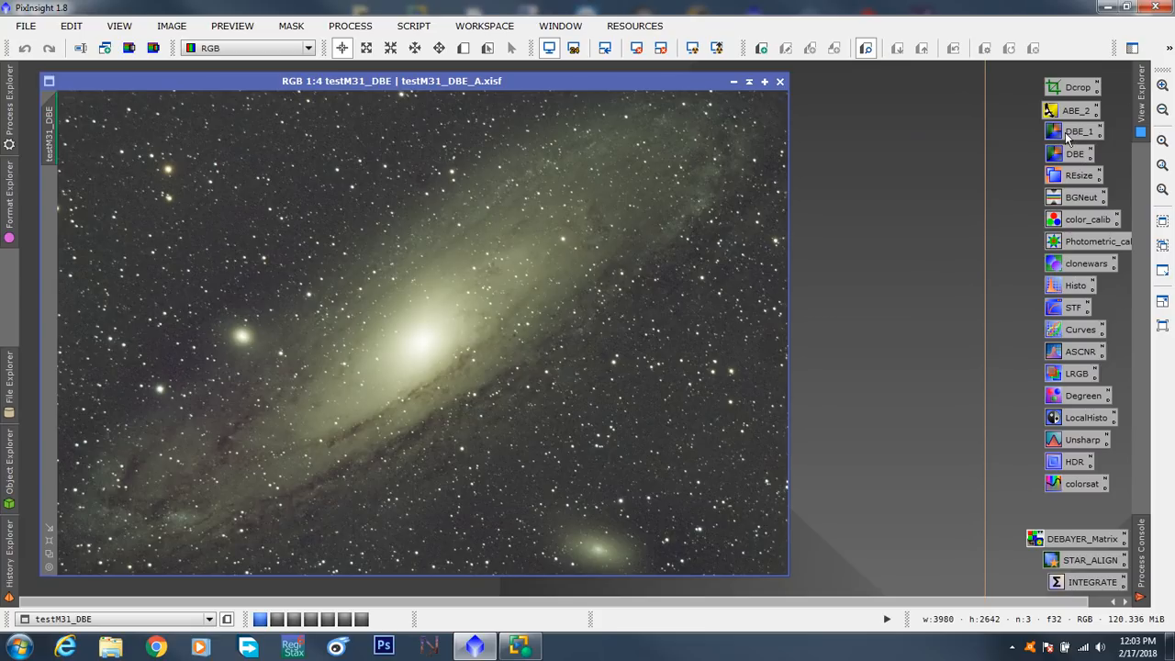
{"action": "left_click", "coordinate": [1063, 158]}
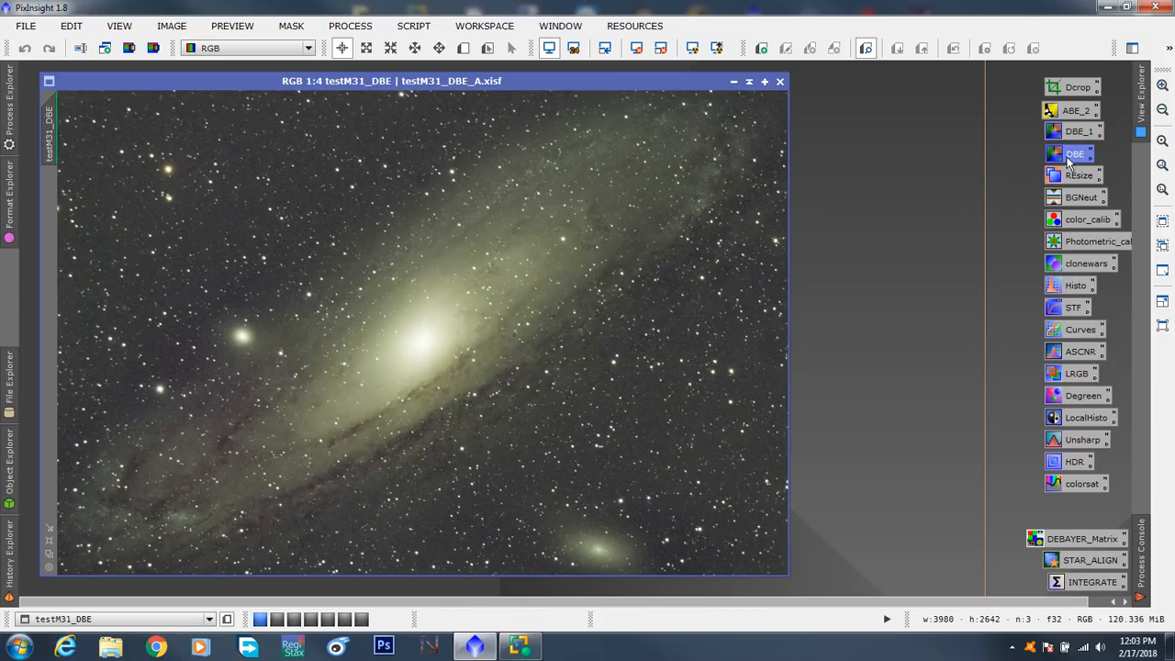
{"action": "left_click", "coordinate": [1069, 112]}
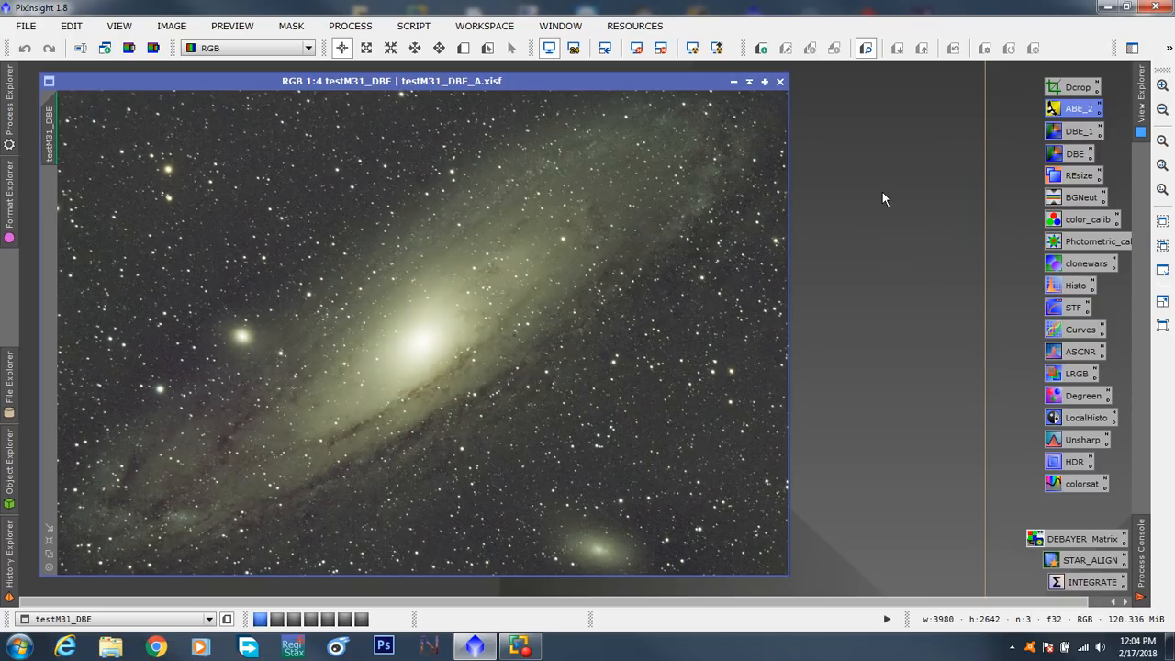
- Try AutomaticBackgroundExtractor from the ABE_2 icon on testM31_DBE with Correction set to Subtraction
{"action": "left_click", "coordinate": [1073, 154]}
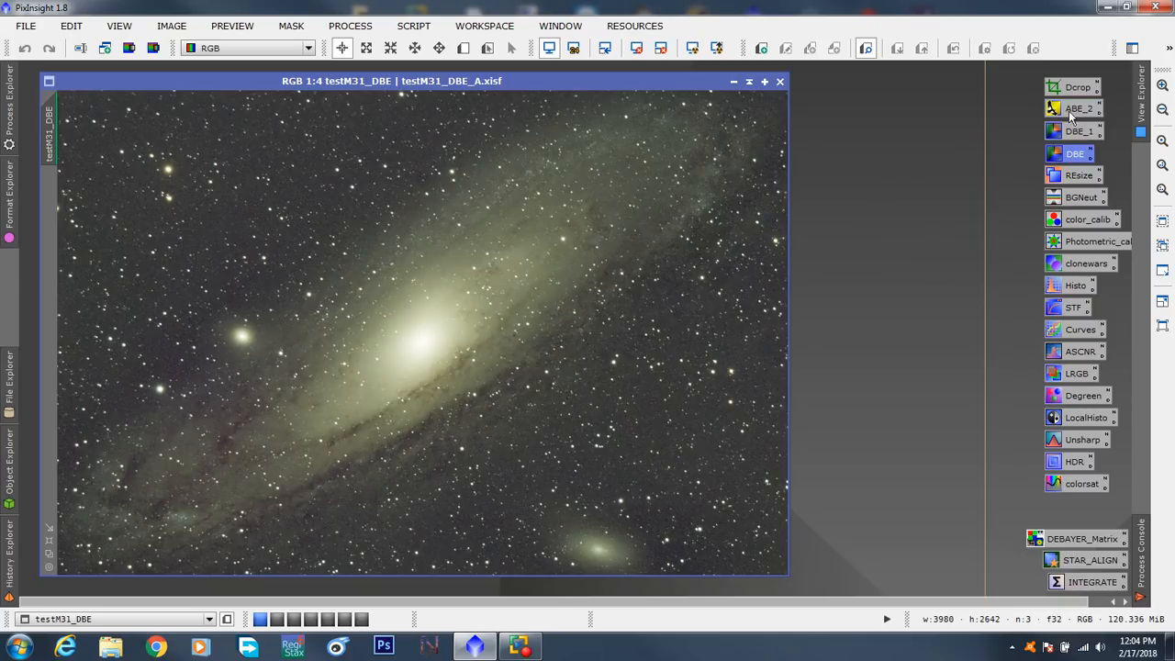
{"action": "double_click", "coordinate": [1071, 110]}
{"action": "left_click_drag", "start_coordinate": [861, 128], "coordinate": [947, 33]}
{"action": "left_click", "coordinate": [899, 308]}
{"action": "left_click", "coordinate": [914, 330]}
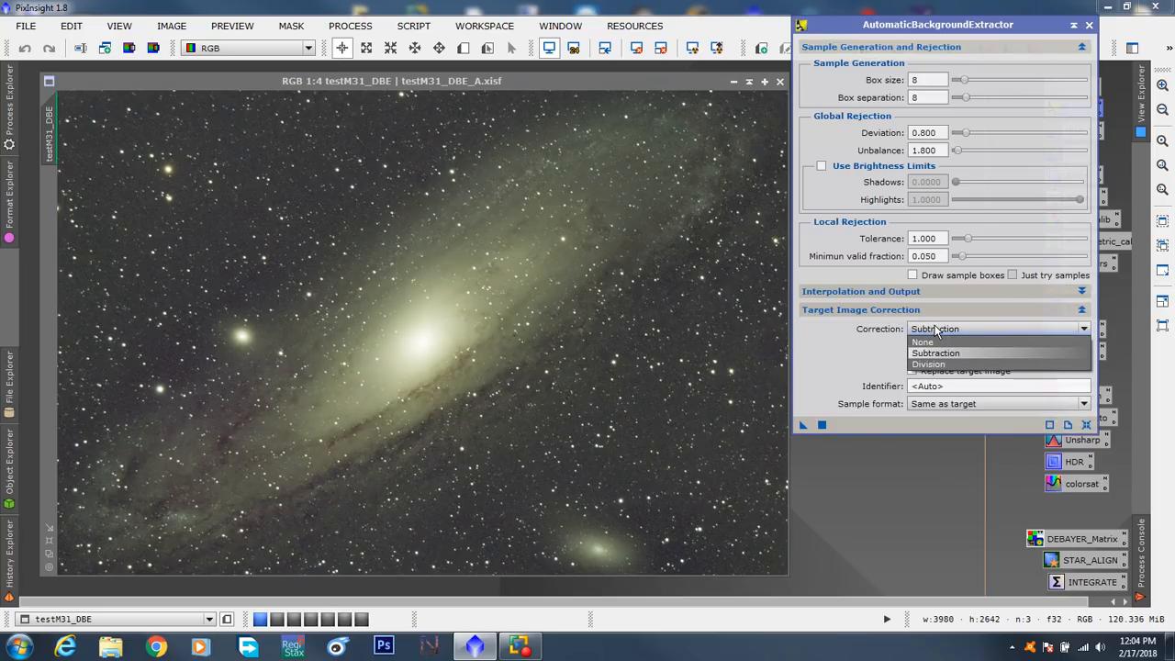
{"action": "left_click", "coordinate": [945, 349]}
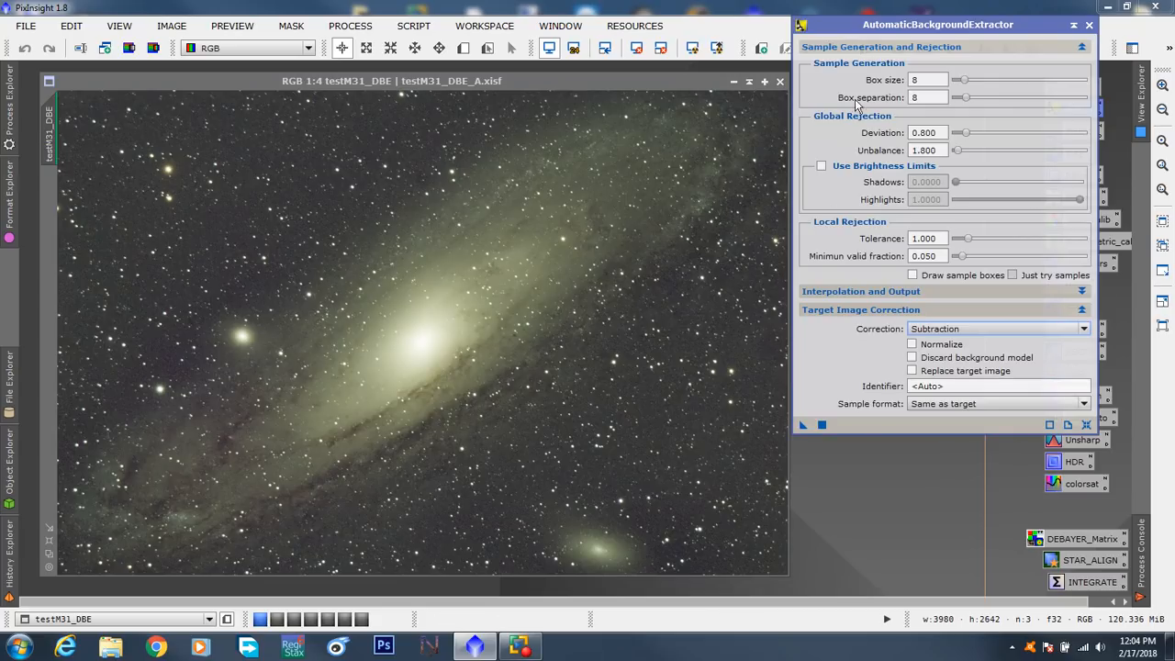
{"action": "left_click_drag", "start_coordinate": [897, 31], "coordinate": [922, 64]}
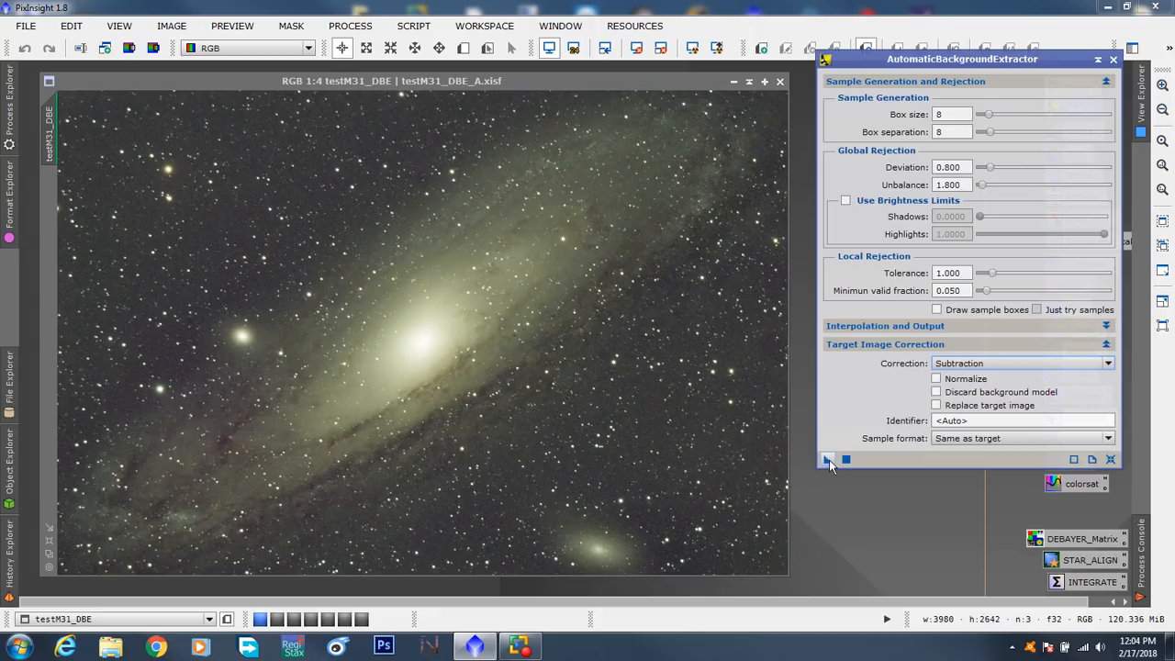
{"action": "left_click_drag", "start_coordinate": [828, 465], "coordinate": [527, 351]}
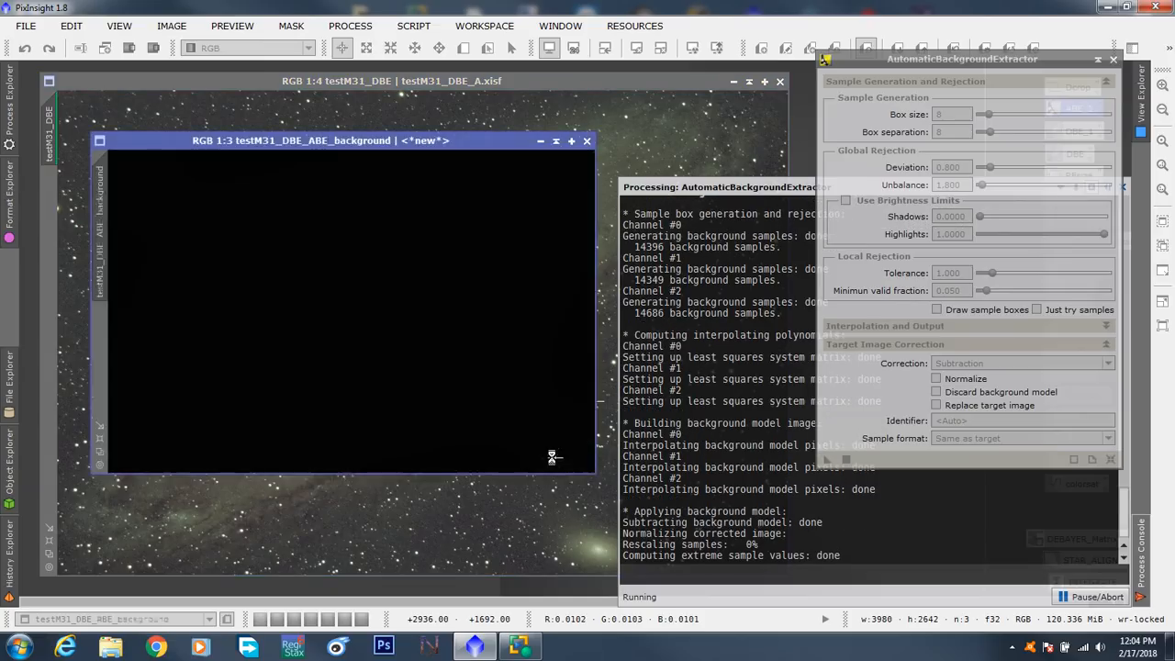
- Examine the testM31_DBE_ABE_background model with a normal and a boosted auto-stretch, and close it
{"action": "left_click", "coordinate": [441, 144]}
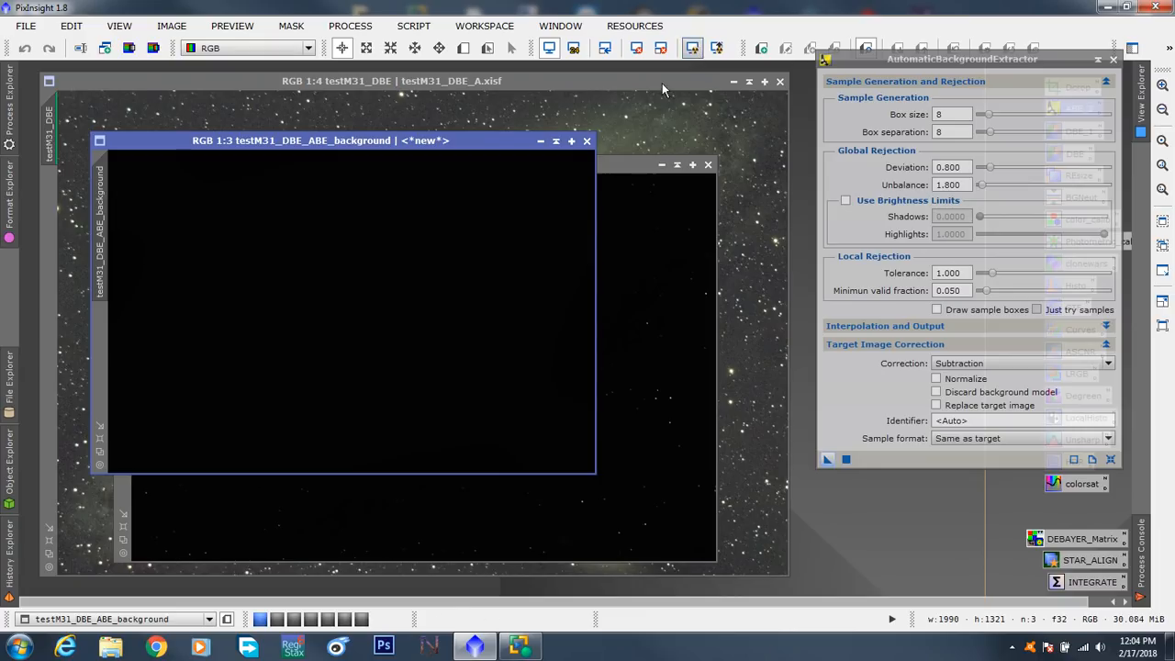
{"action": "left_click", "coordinate": [691, 48]}
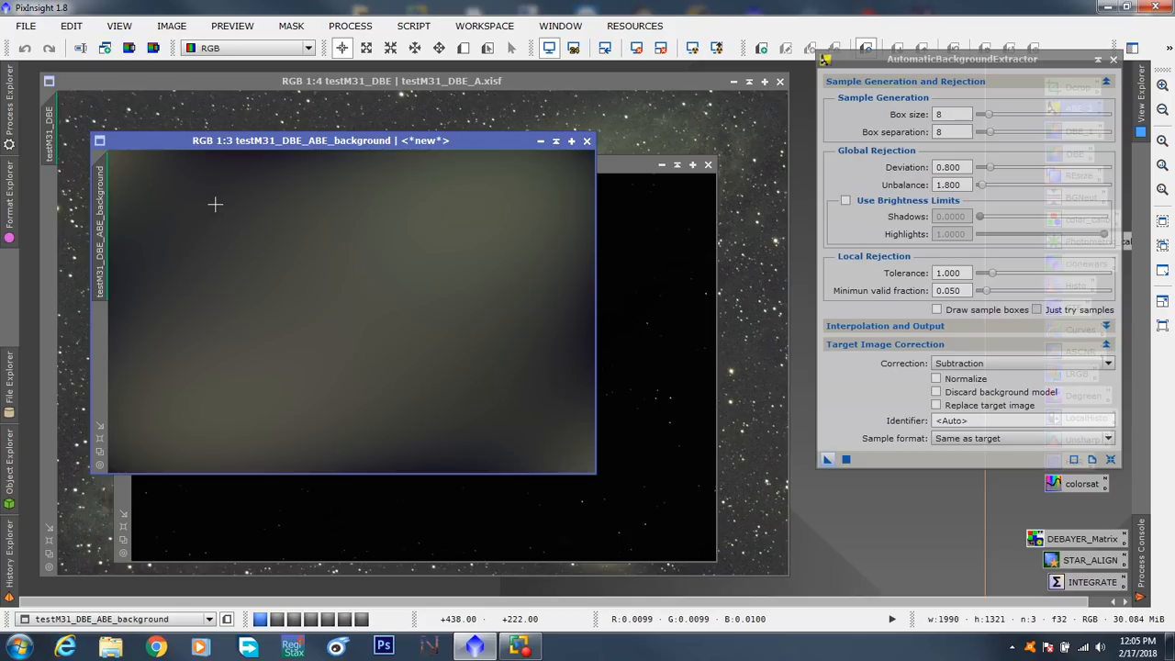
{"action": "left_click_drag", "start_coordinate": [270, 138], "coordinate": [382, 177]}
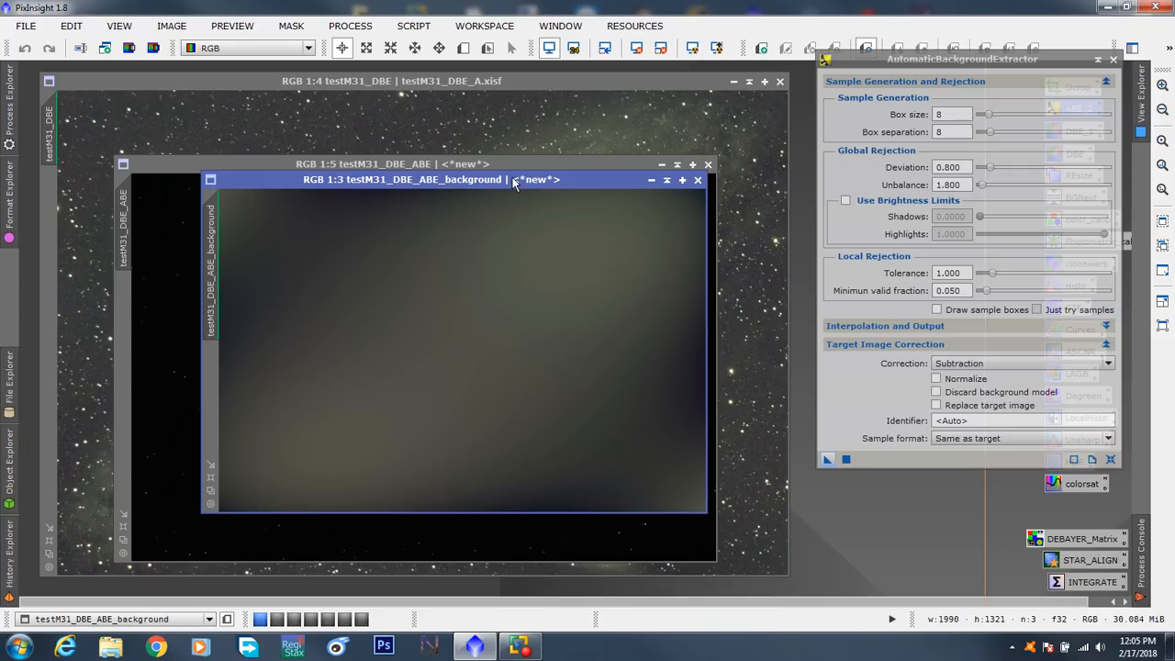
{"action": "left_click_drag", "start_coordinate": [518, 181], "coordinate": [490, 184]}
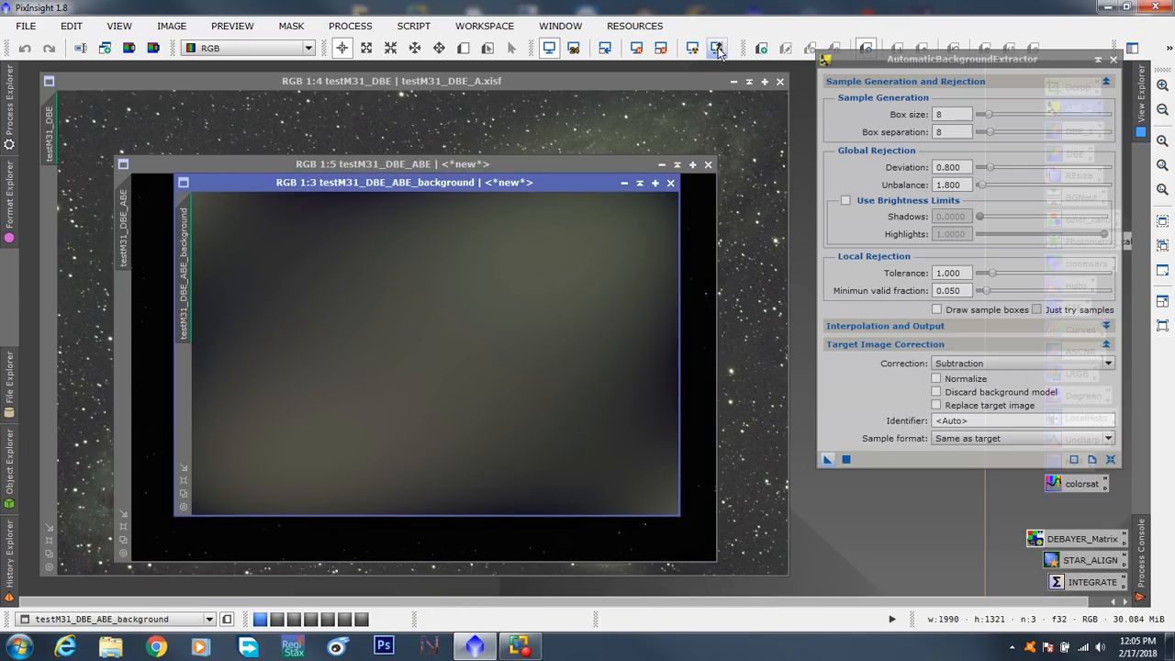
{"action": "left_click", "coordinate": [718, 50]}
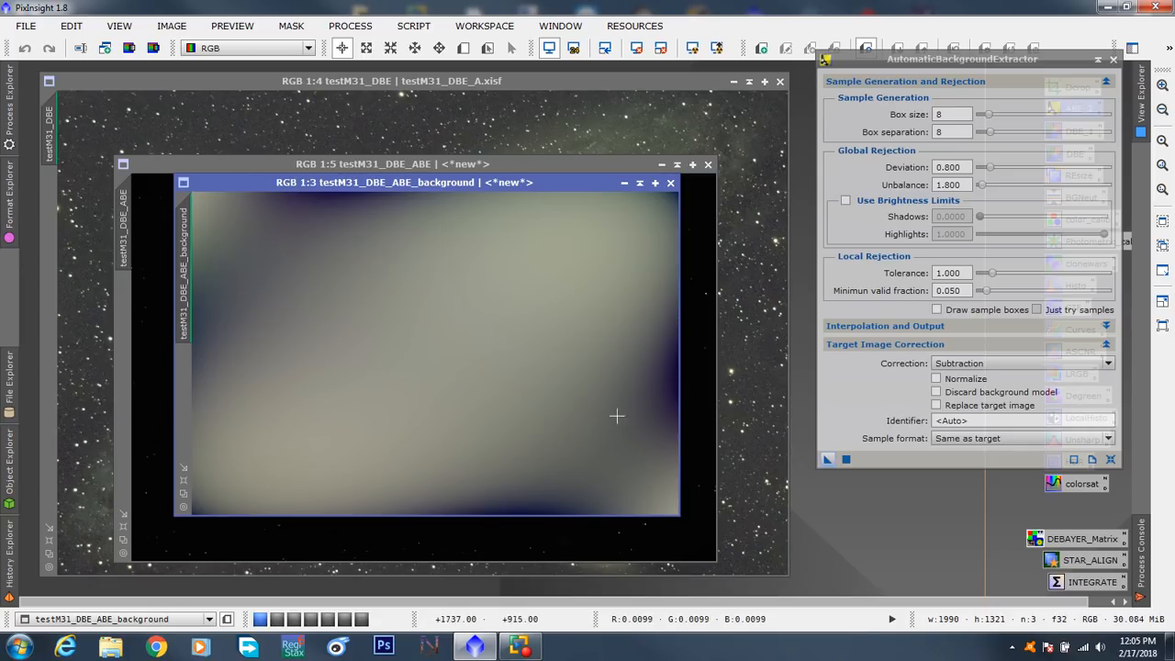
{"action": "left_click_drag", "start_coordinate": [575, 186], "coordinate": [531, 191]}
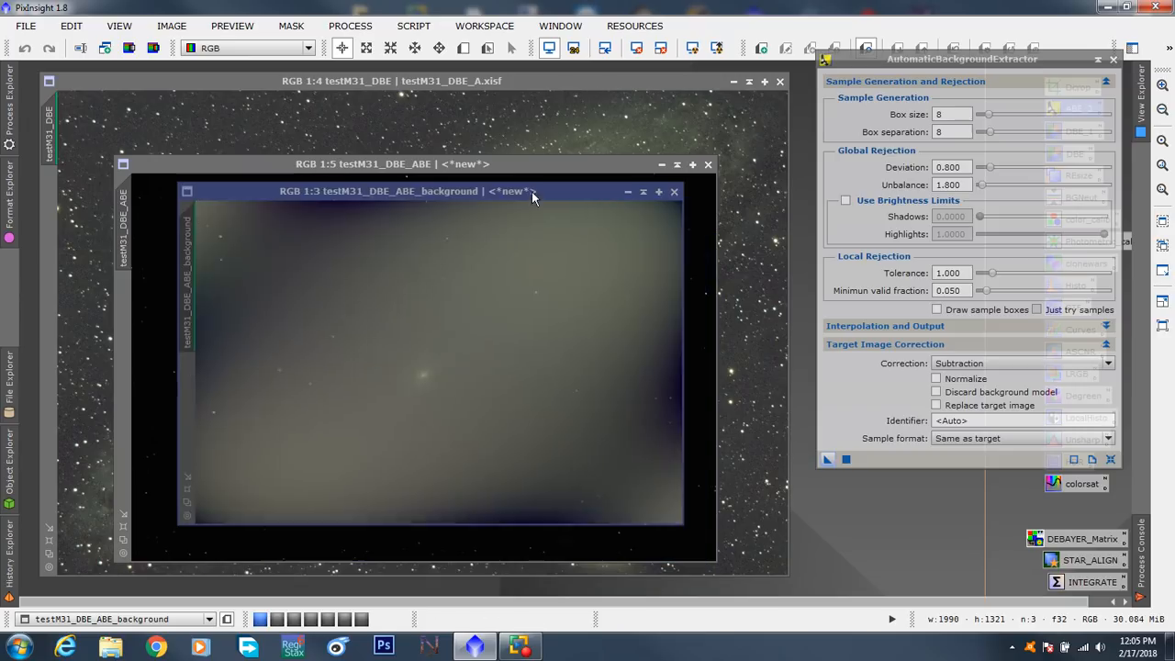
{"action": "left_click", "coordinate": [637, 187]}
- Close AutomaticBackgroundExtractor, auto-stretch testM31_DBE_ABE, compare it with testM31_DBE, and discard the extracted version
{"action": "left_click_drag", "start_coordinate": [608, 163], "coordinate": [532, 84]}
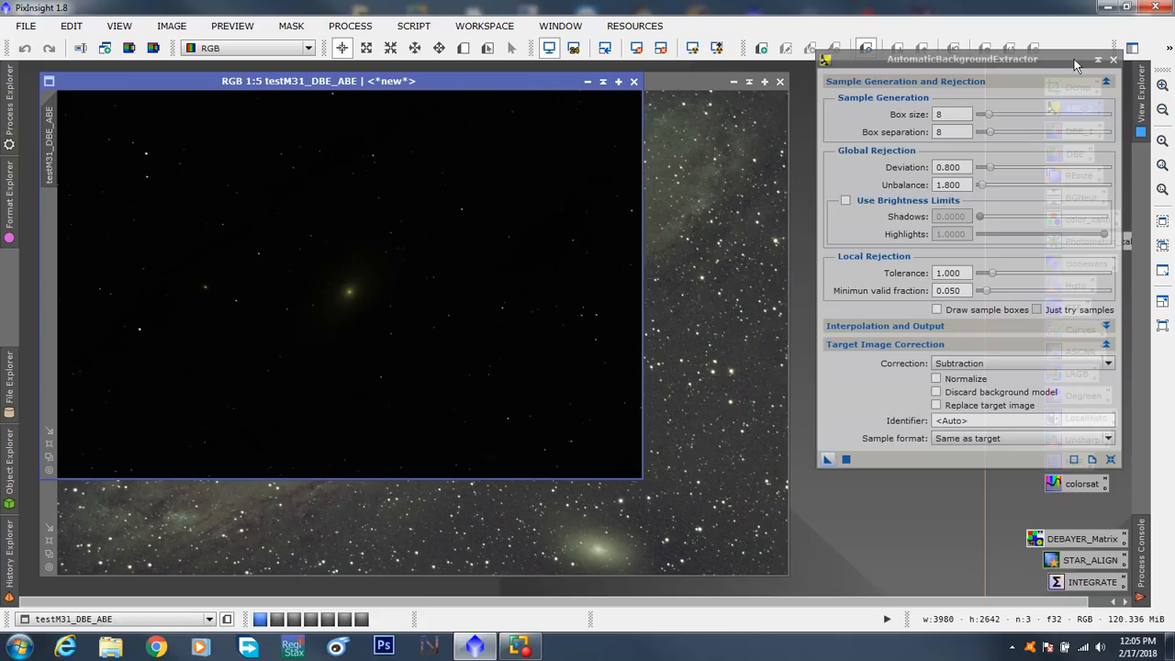
{"action": "left_click", "coordinate": [1114, 60]}
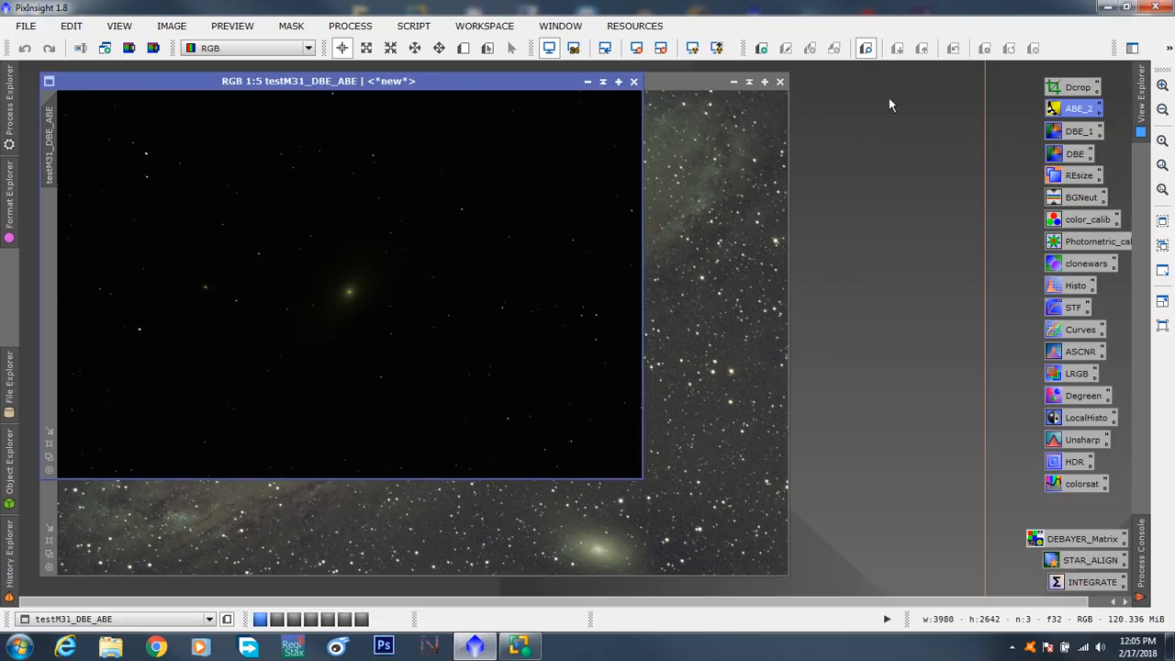
{"action": "left_click", "coordinate": [693, 49]}
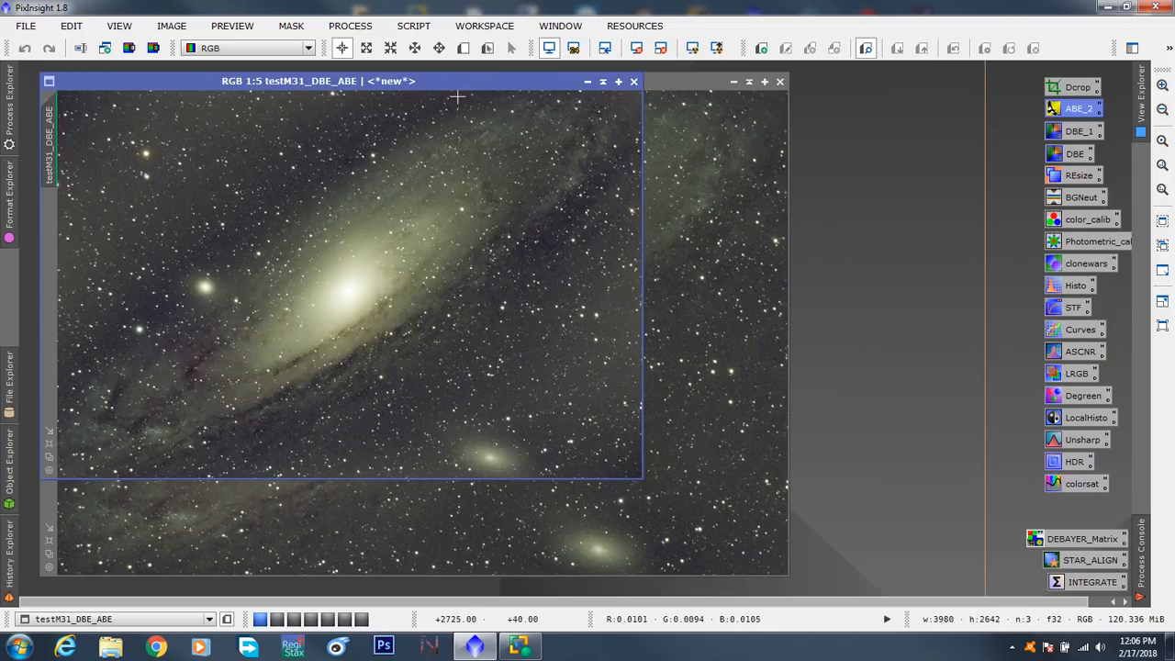
{"action": "left_click_drag", "start_coordinate": [456, 83], "coordinate": [576, 136]}
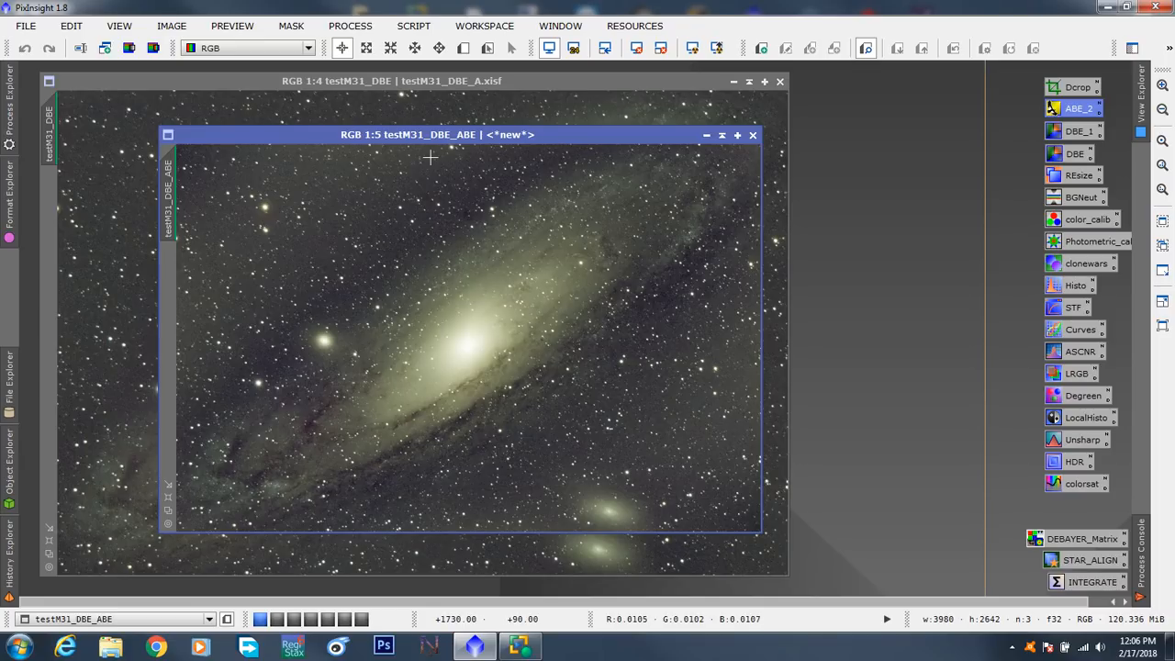
{"action": "left_click", "coordinate": [753, 135]}
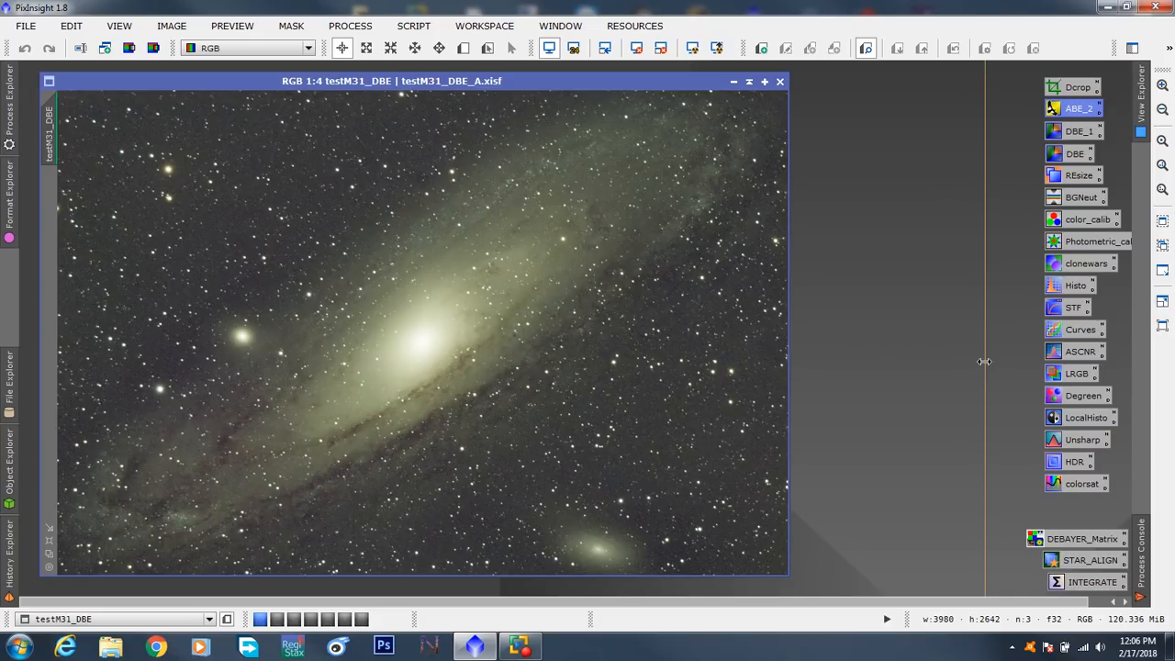
- Open CloneStamp from the clonewars icon and start a cloning session on testM31_DBE with the dialog beside the image
{"action": "left_click_drag", "start_coordinate": [984, 361], "coordinate": [1008, 356]}
{"action": "double_click", "coordinate": [1081, 264]}
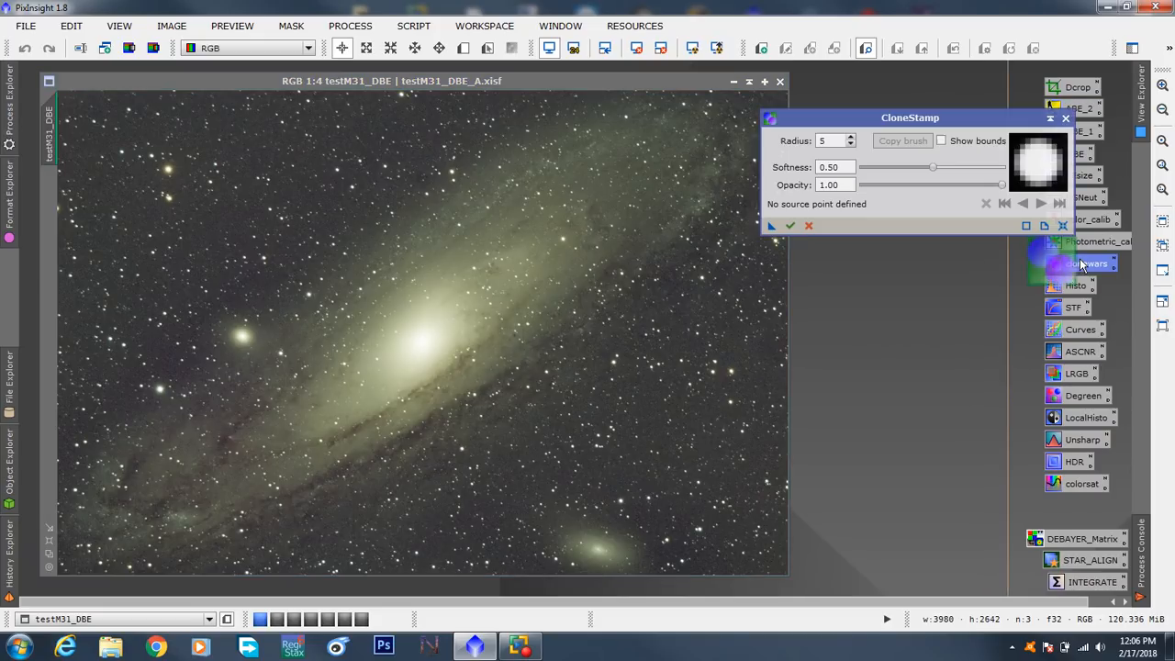
{"action": "left_click_drag", "start_coordinate": [918, 122], "coordinate": [913, 175]}
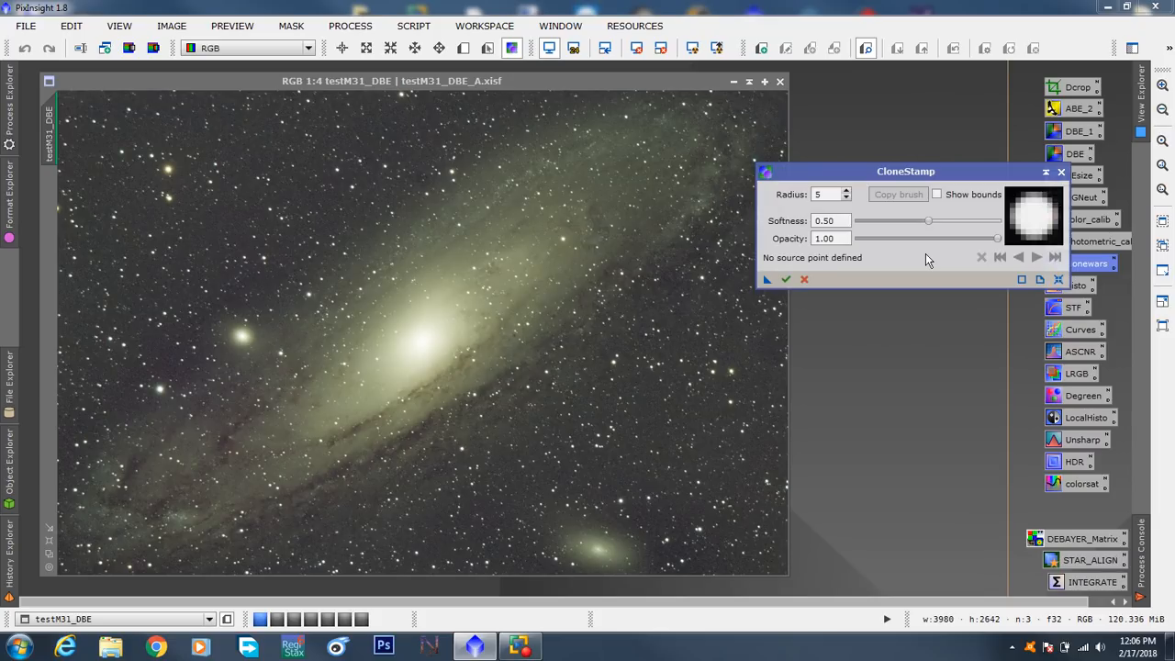
{"action": "left_click_drag", "start_coordinate": [841, 177], "coordinate": [882, 107]}
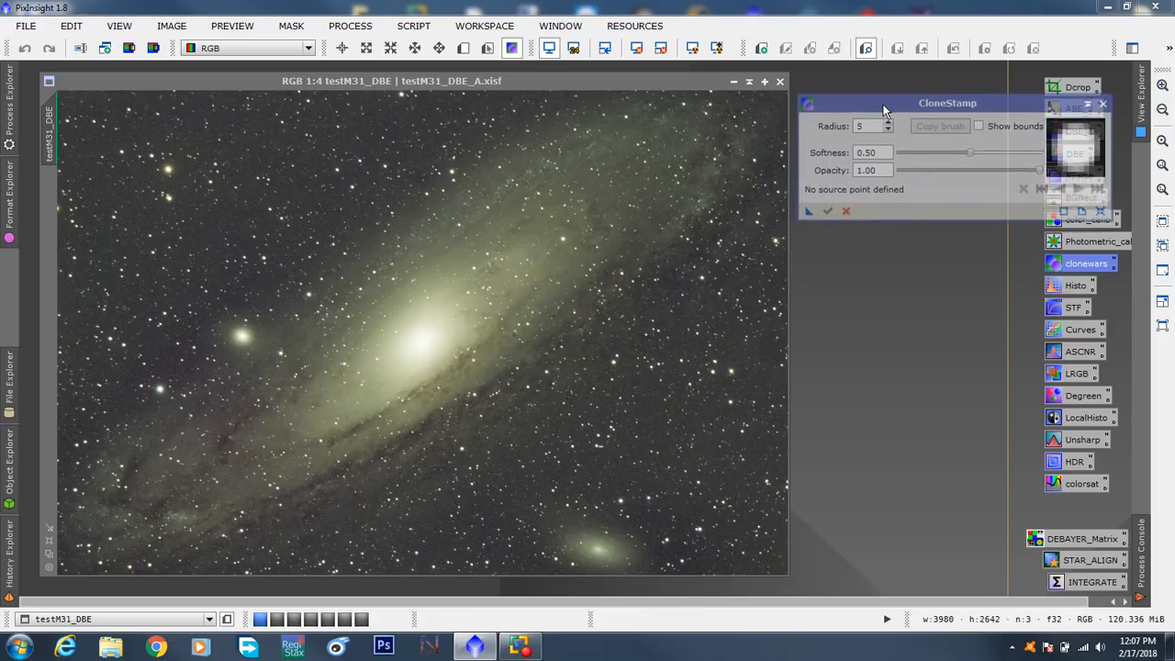
{"action": "left_click", "coordinate": [417, 338]}
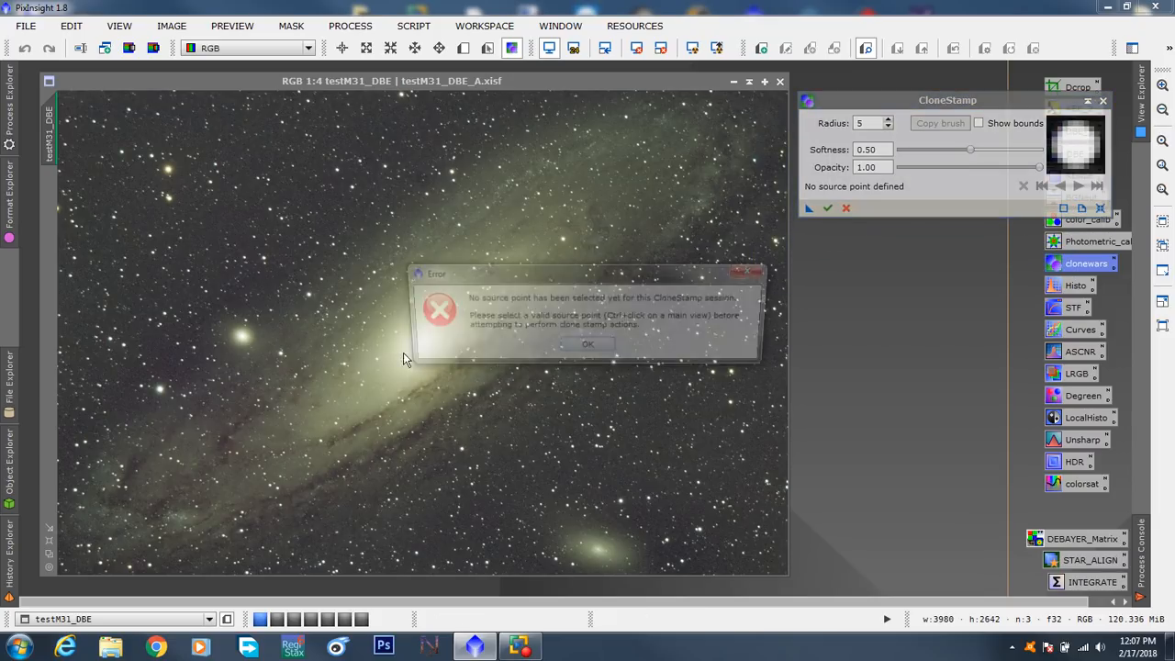
{"action": "left_click", "coordinate": [588, 347]}
- Set the clone brush to softness 0.80, radius 20 and opacity 0.59
{"action": "scroll", "coordinate": [521, 404], "scroll_direction": "up", "scroll_amount": 2}
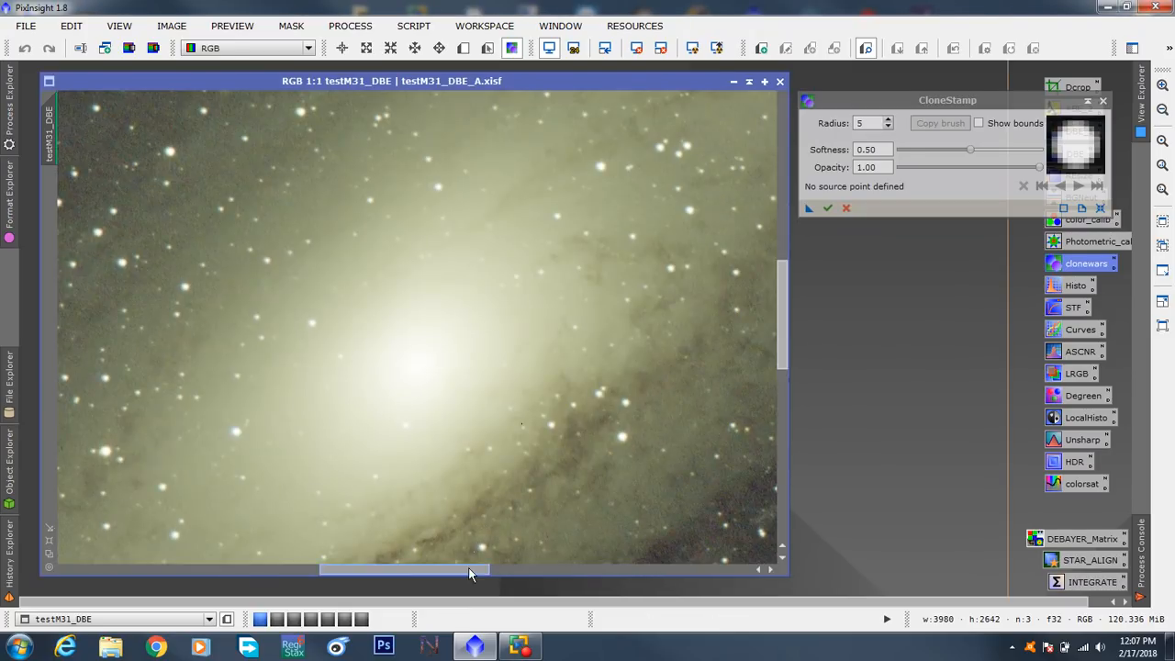
{"action": "left_click_drag", "start_coordinate": [472, 569], "coordinate": [733, 569]}
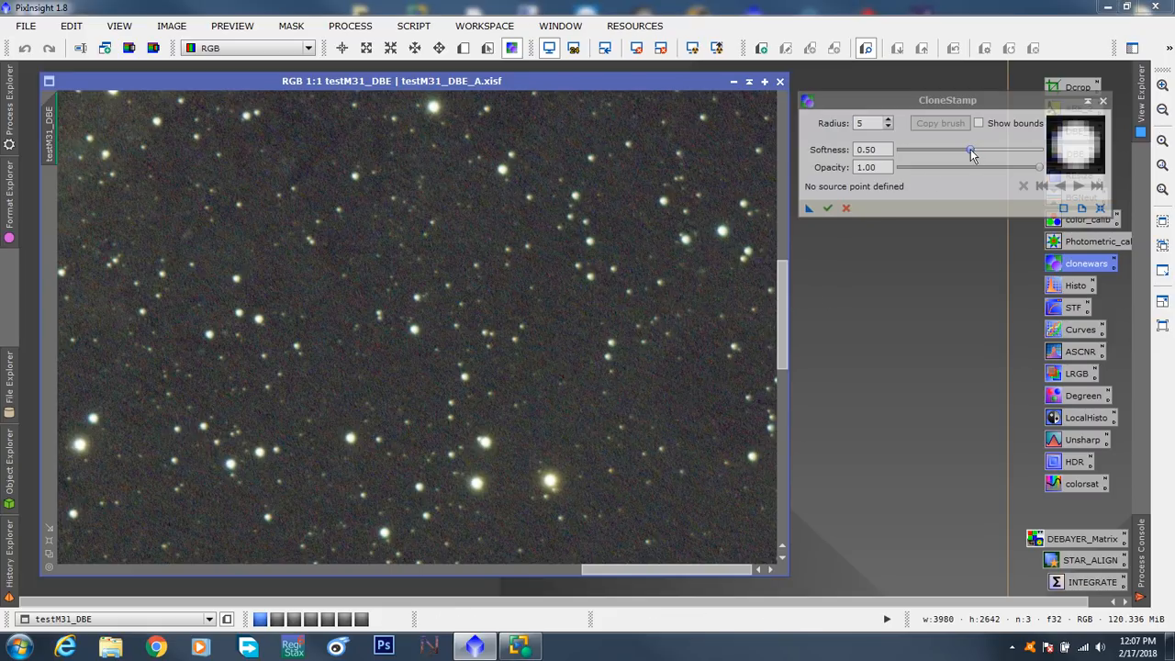
{"action": "left_click_drag", "start_coordinate": [972, 156], "coordinate": [1009, 160]}
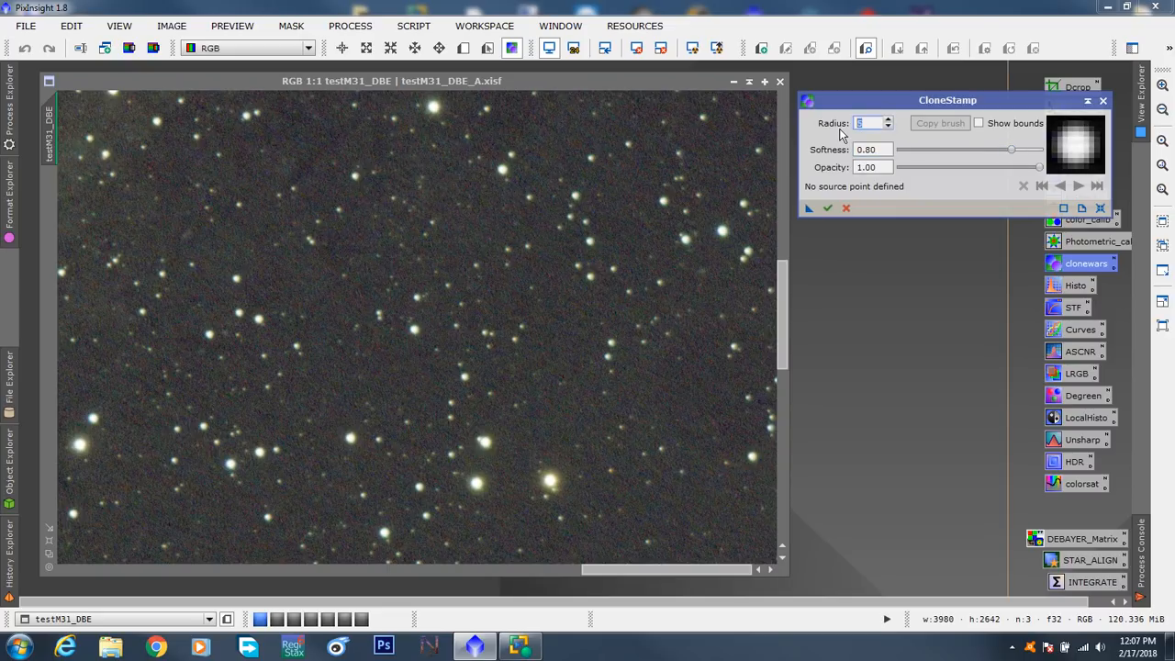
{"action": "type", "text": "20"}
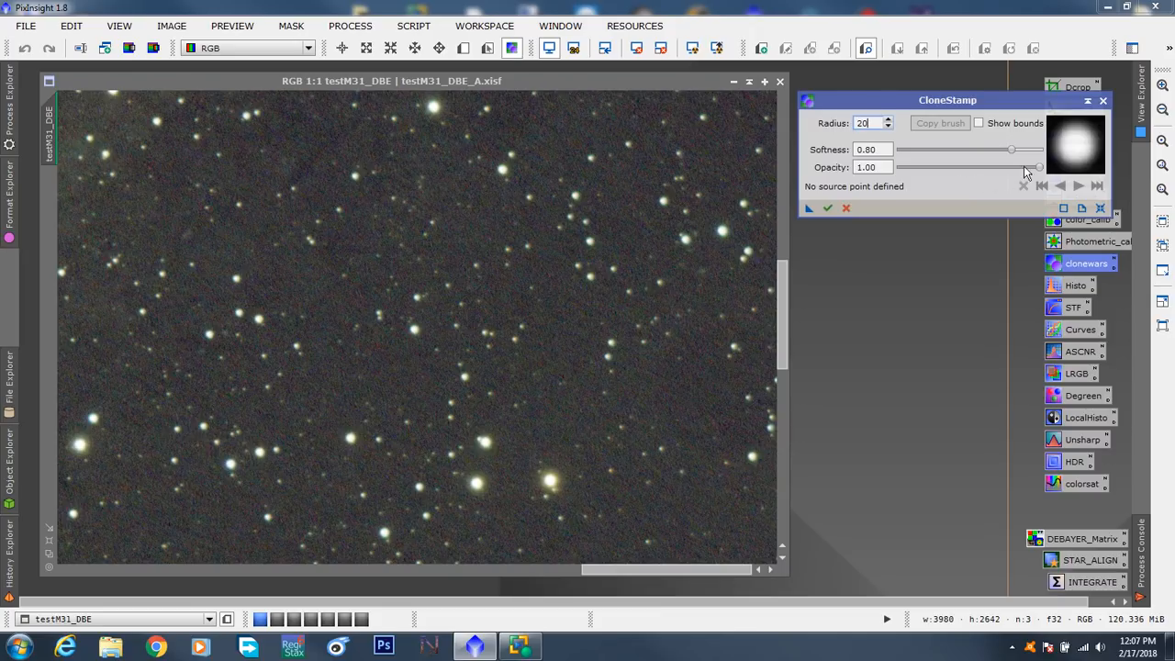
{"action": "mouse_move", "coordinate": [1026, 171]}
{"action": "left_mouse_down"}
{"action": "mouse_move", "coordinate": [1040, 170]}
{"action": "mouse_move", "coordinate": [981, 160]}
{"action": "left_mouse_up"}
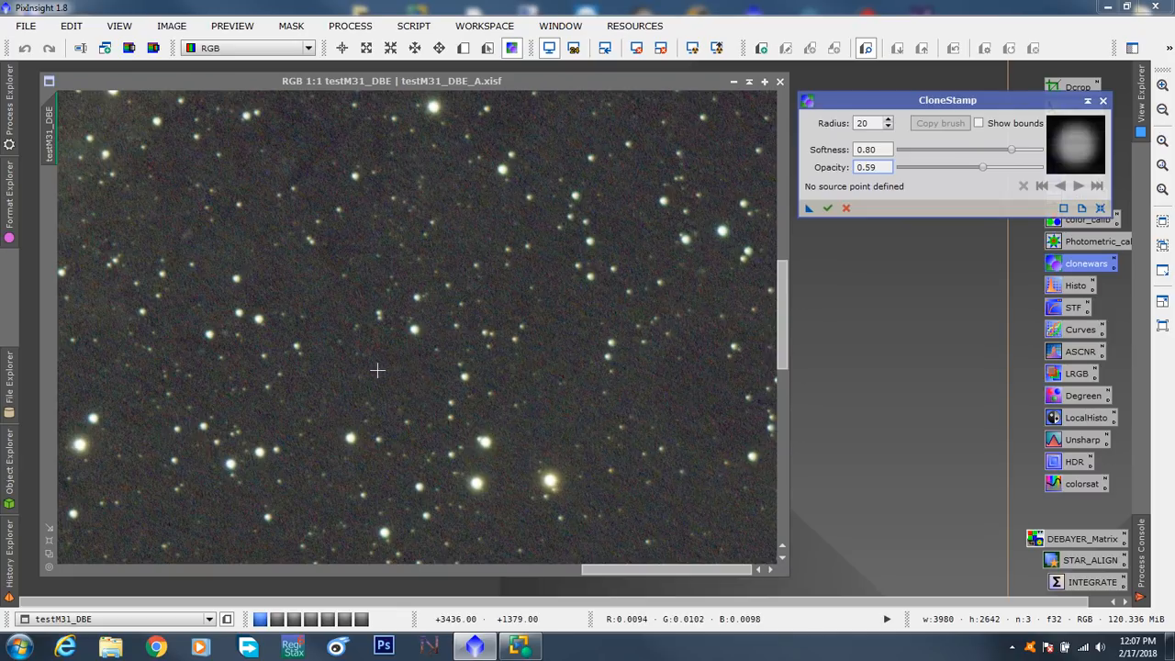
- Try cloning starry background onto an area about 400 px away near the image's right edge, and undo the stroke
{"action": "left_click_drag", "start_coordinate": [377, 370], "coordinate": [498, 369]}
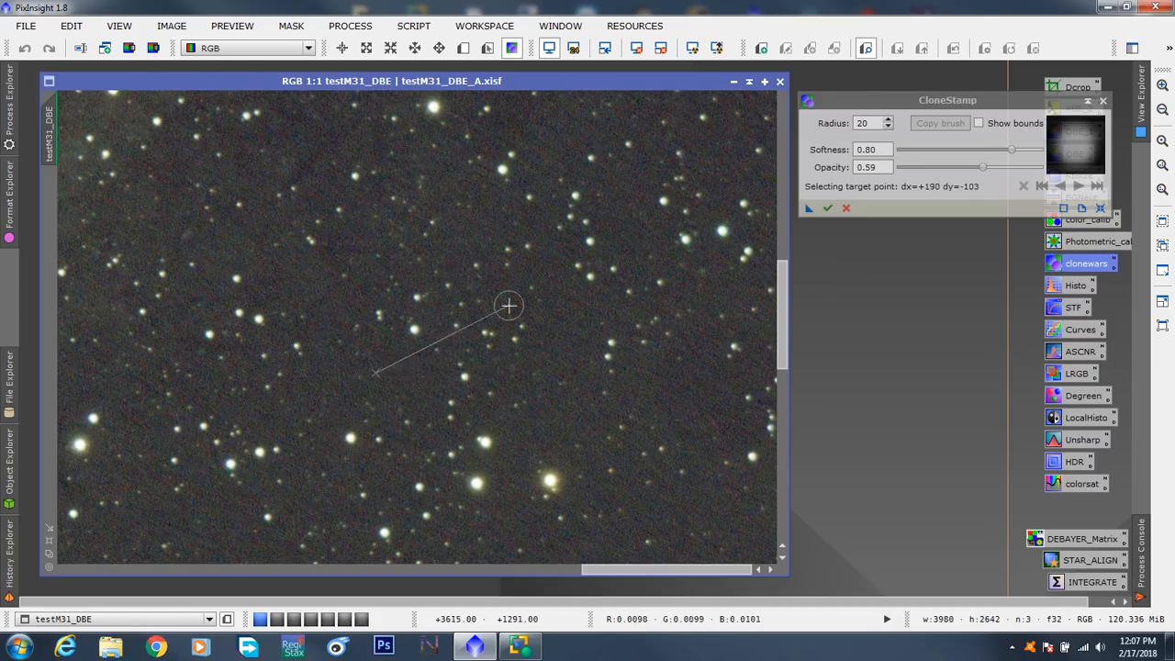
{"action": "left_click", "coordinate": [675, 362]}
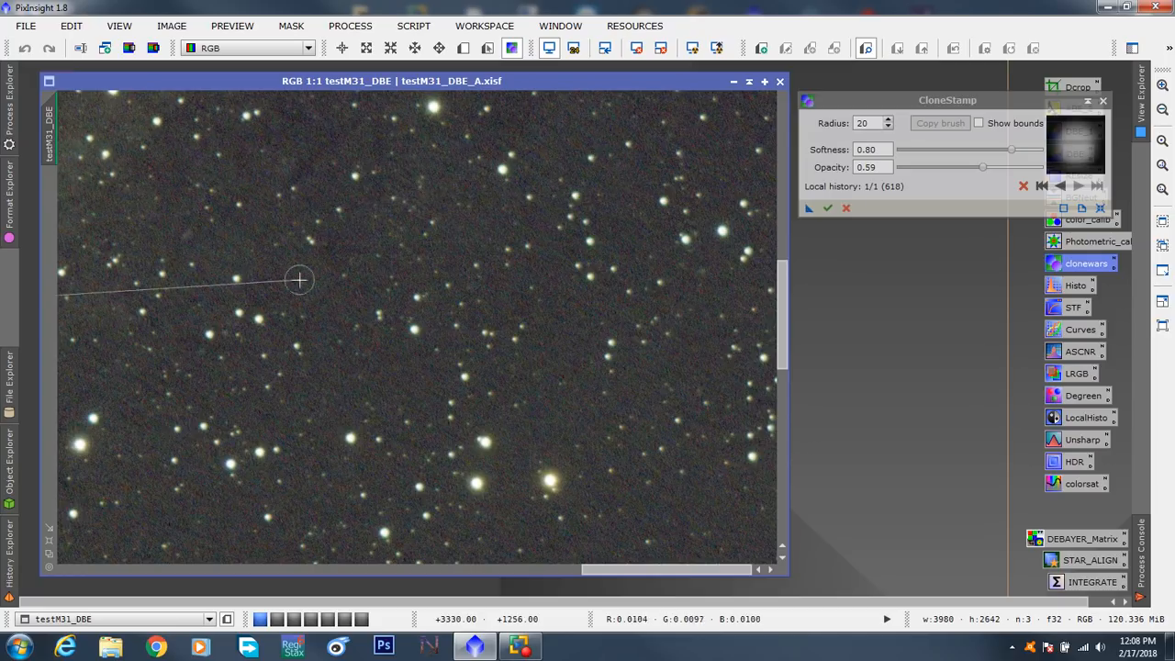
{"action": "mouse_move", "coordinate": [784, 334]}
{"action": "left_mouse_down"}
{"action": "mouse_move", "coordinate": [760, 113]}
{"action": "mouse_move", "coordinate": [807, 528]}
{"action": "mouse_move", "coordinate": [789, 326]}
{"action": "mouse_move", "coordinate": [798, 338]}
{"action": "left_mouse_up"}
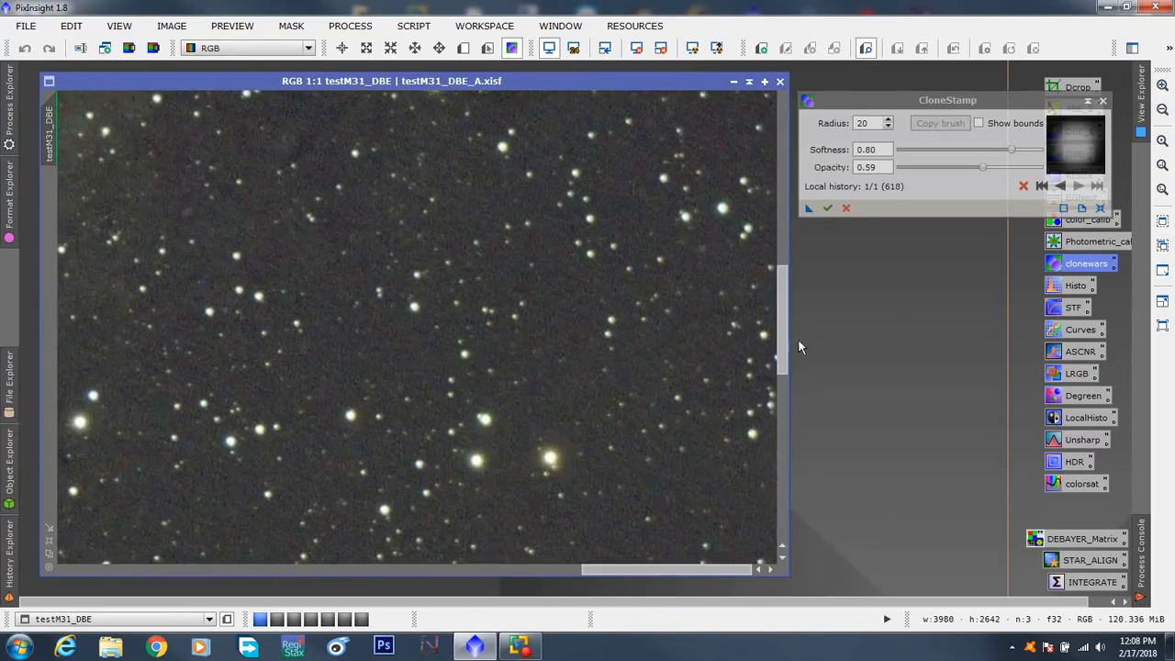
{"action": "key", "text": "ctrl"}
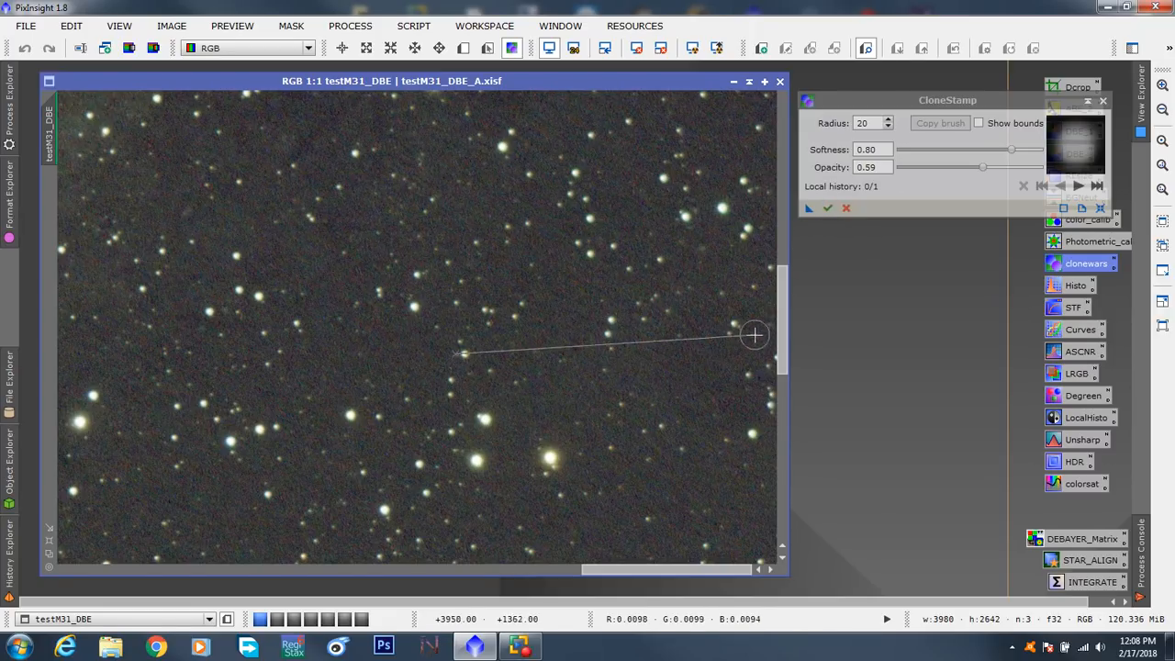
- Clone starry background from just above onto the dark patch well above the galaxy's core in testM31_DBE
{"action": "left_click_drag", "start_coordinate": [781, 328], "coordinate": [776, 147]}
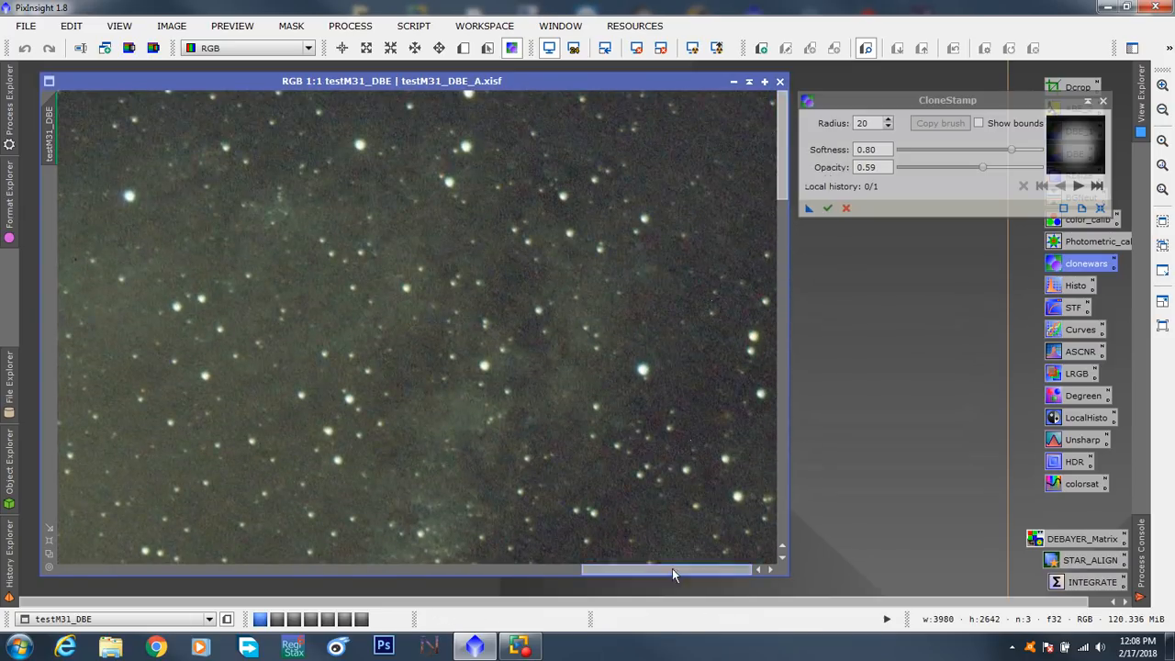
{"action": "left_click_drag", "start_coordinate": [672, 568], "coordinate": [415, 572]}
{"action": "left_click_drag", "start_coordinate": [787, 172], "coordinate": [785, 214]}
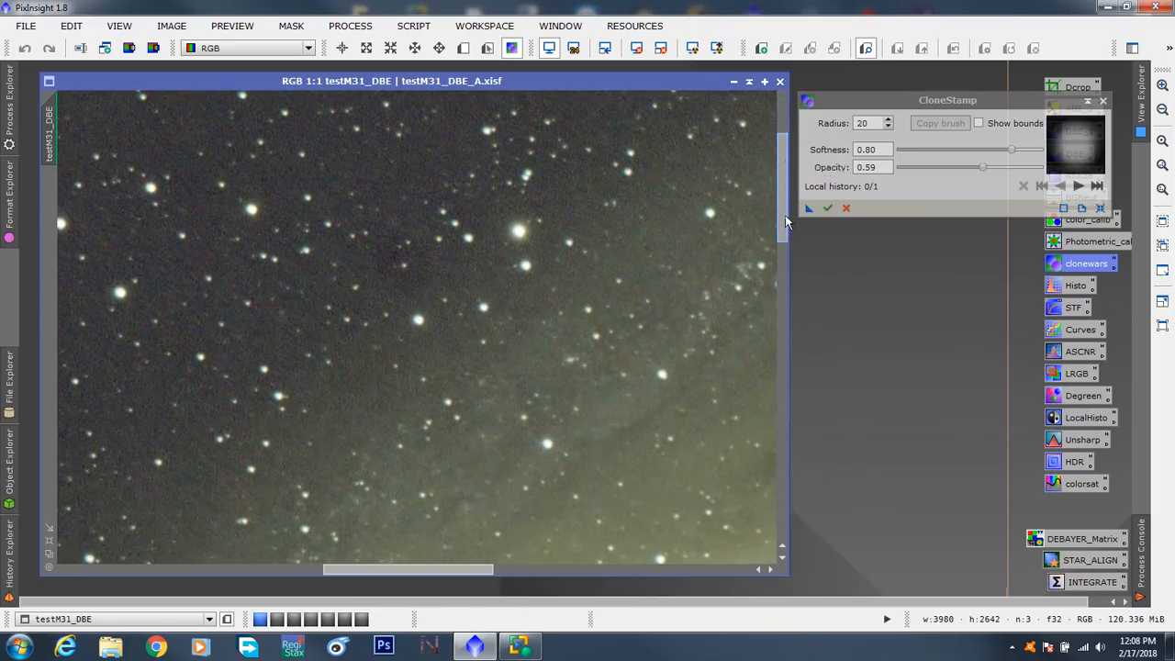
{"action": "key", "text": "ctrl"}
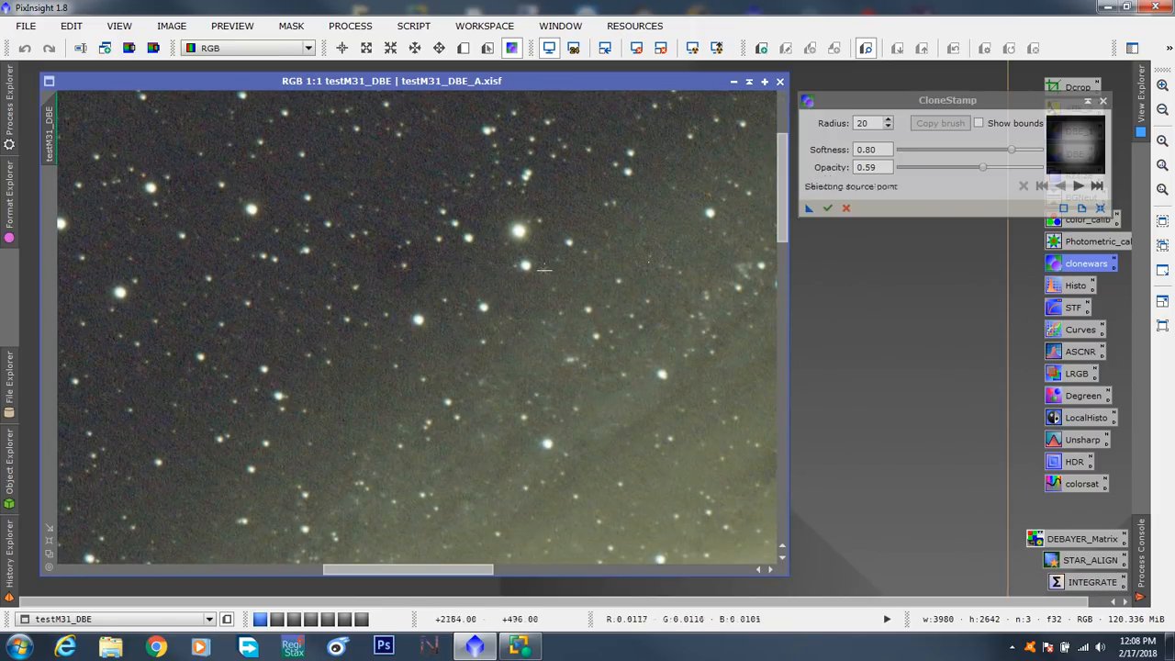
{"action": "key", "text": "ctrl"}
{"action": "left_click", "coordinate": [365, 164], "text": "ctrl"}
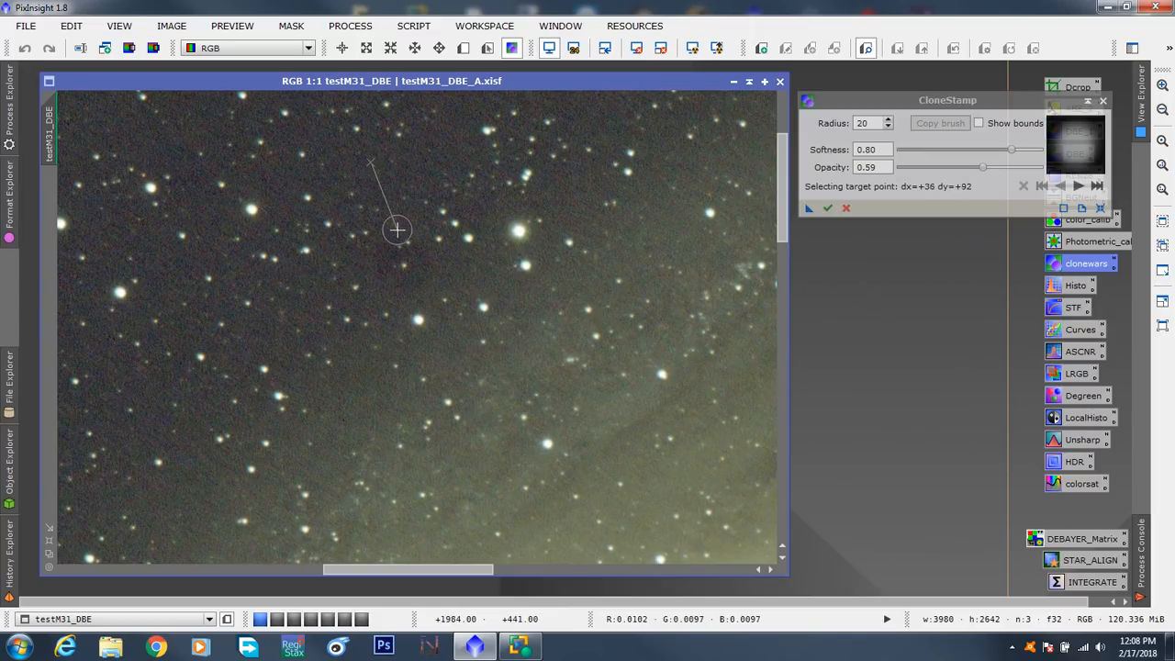
{"action": "left_click", "coordinate": [391, 233]}
{"action": "left_click", "coordinate": [386, 271]}
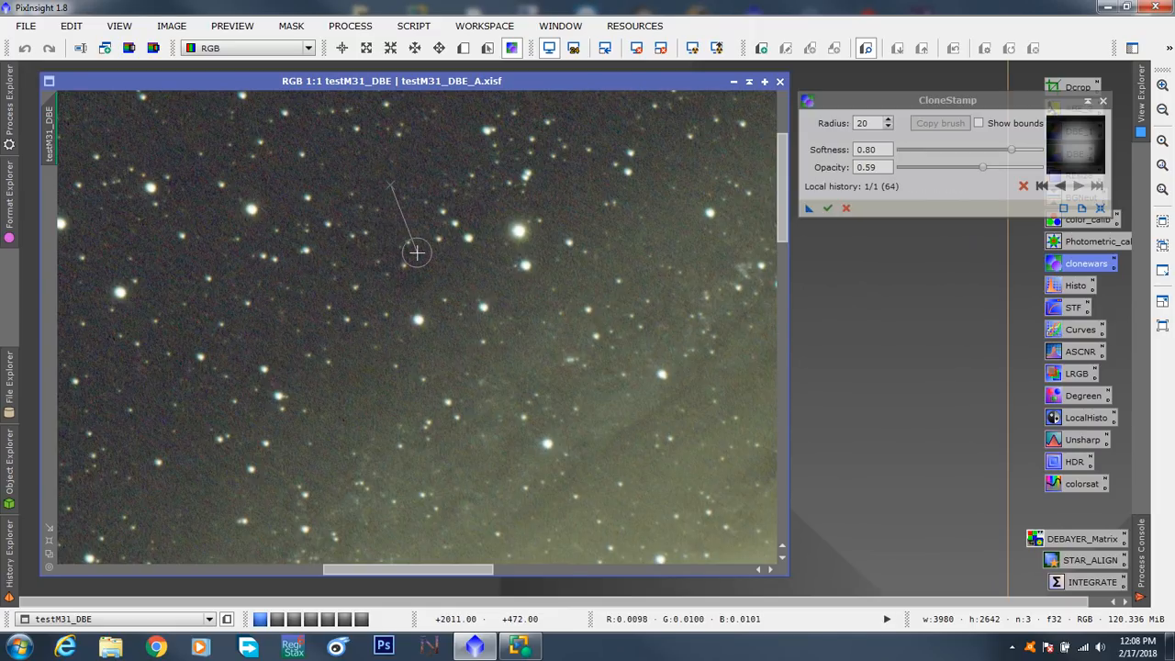
- Blend the rest of the dark patch above the core with clone strokes from several new source points around it
{"action": "key", "text": "ctrl"}
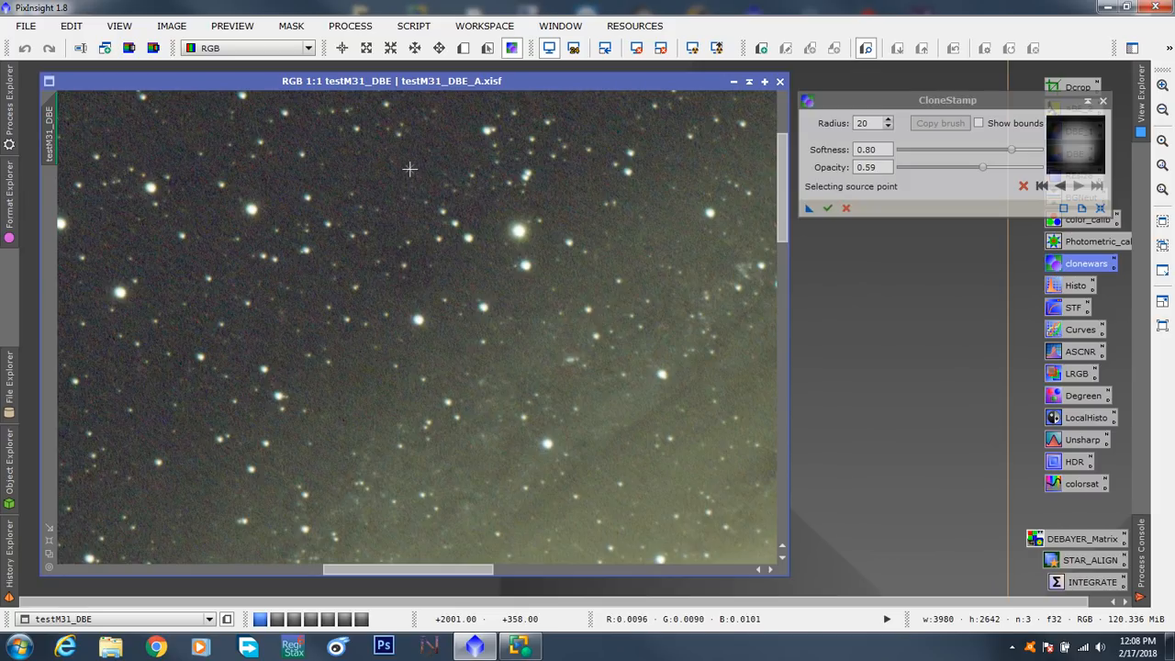
{"action": "left_click", "coordinate": [397, 192], "text": "ctrl"}
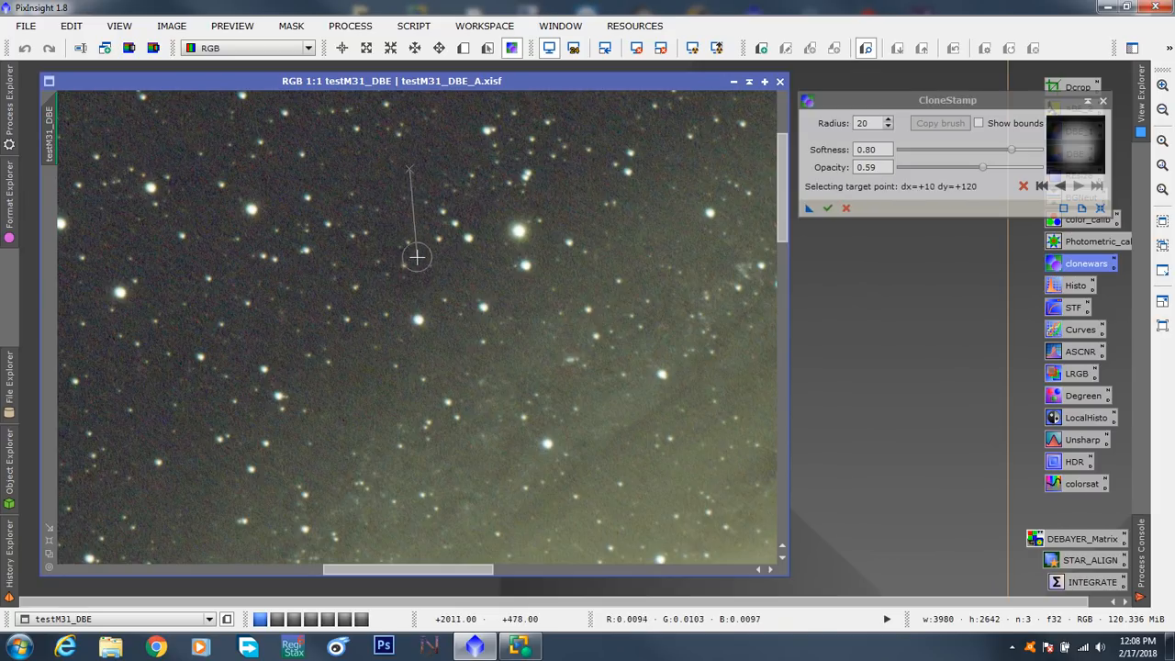
{"action": "left_click", "coordinate": [404, 265]}
{"action": "key", "text": "ctrl"}
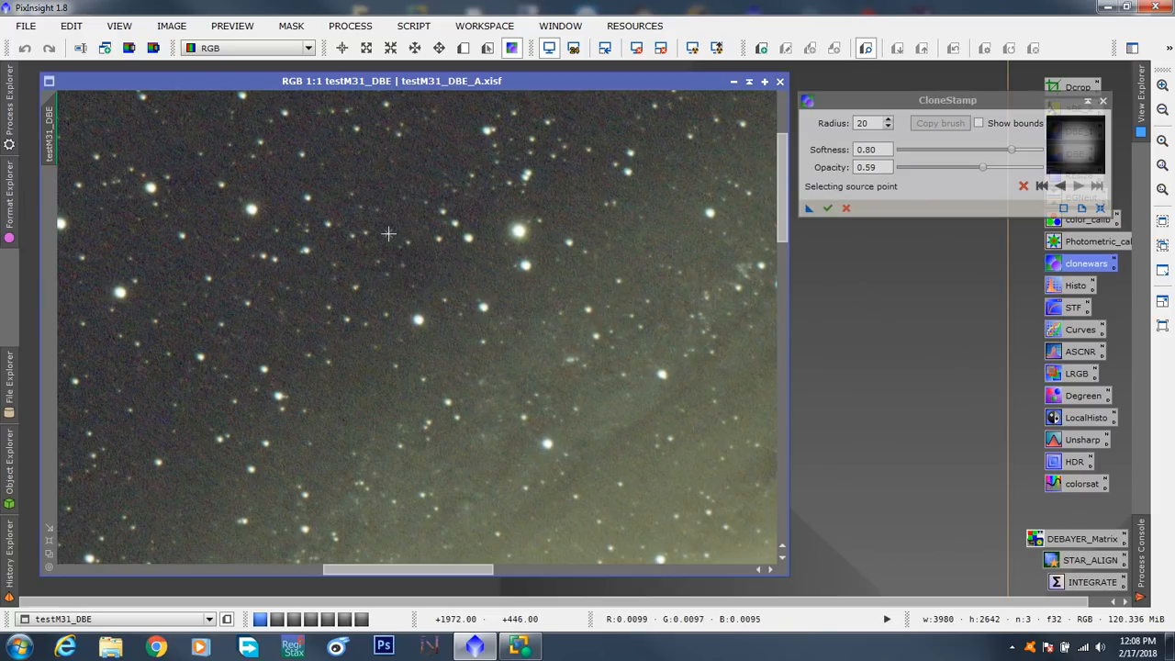
{"action": "left_click", "coordinate": [377, 187], "text": "ctrl"}
{"action": "left_click", "coordinate": [388, 266]}
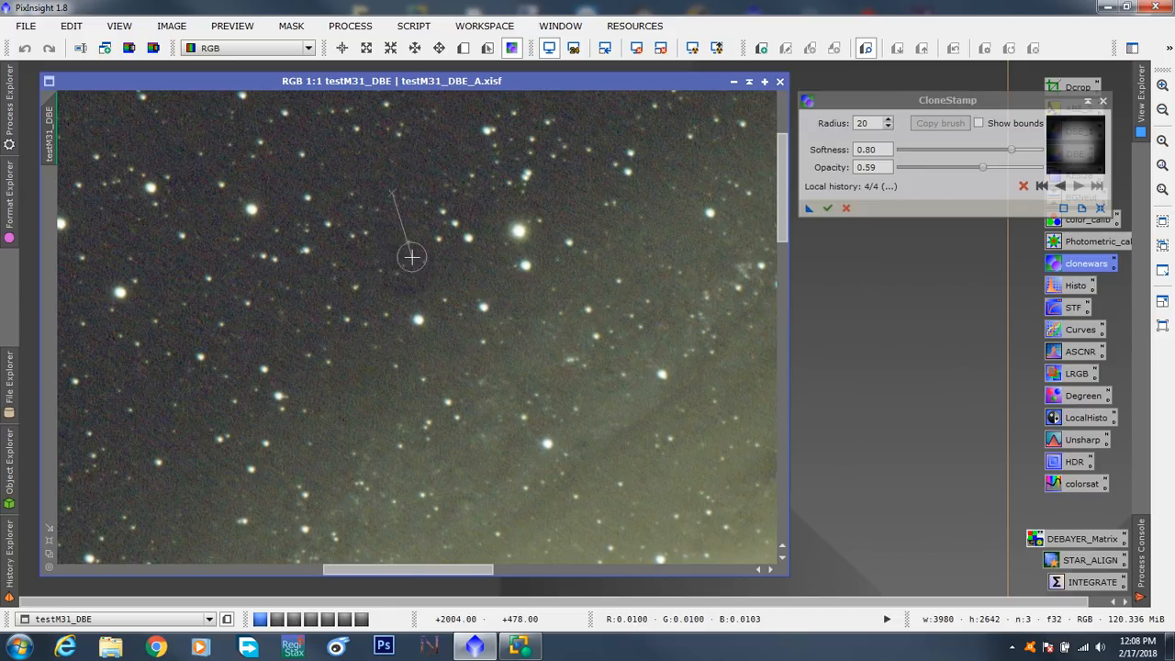
{"action": "key", "text": "ctrl"}
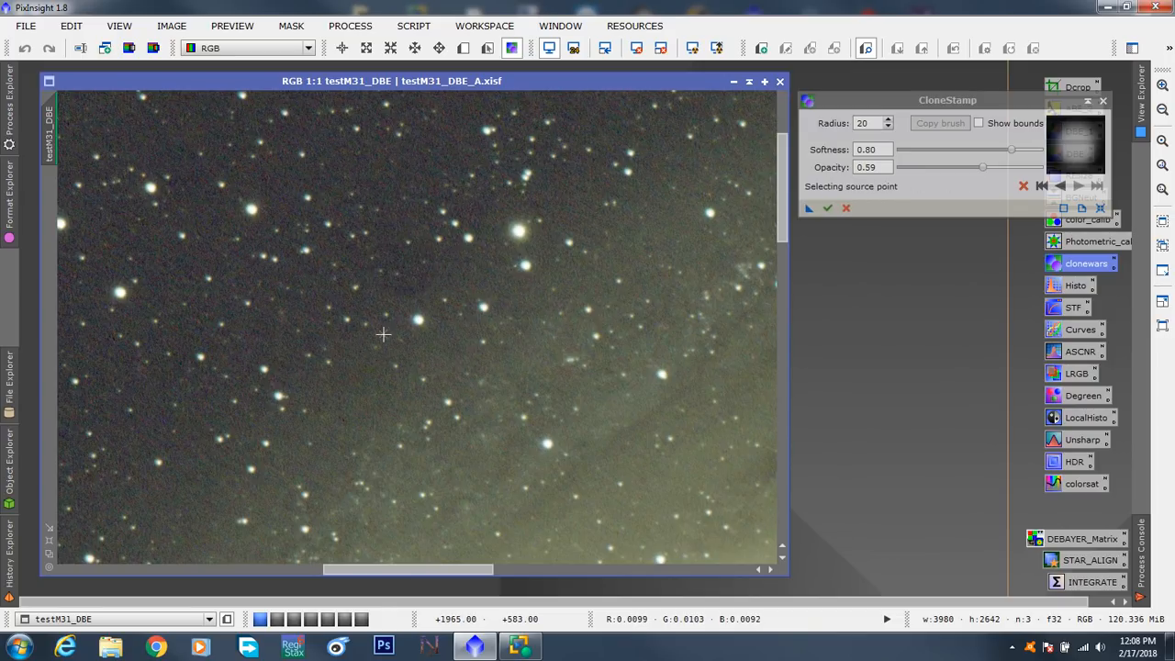
{"action": "left_click", "coordinate": [465, 268], "text": "ctrl"}
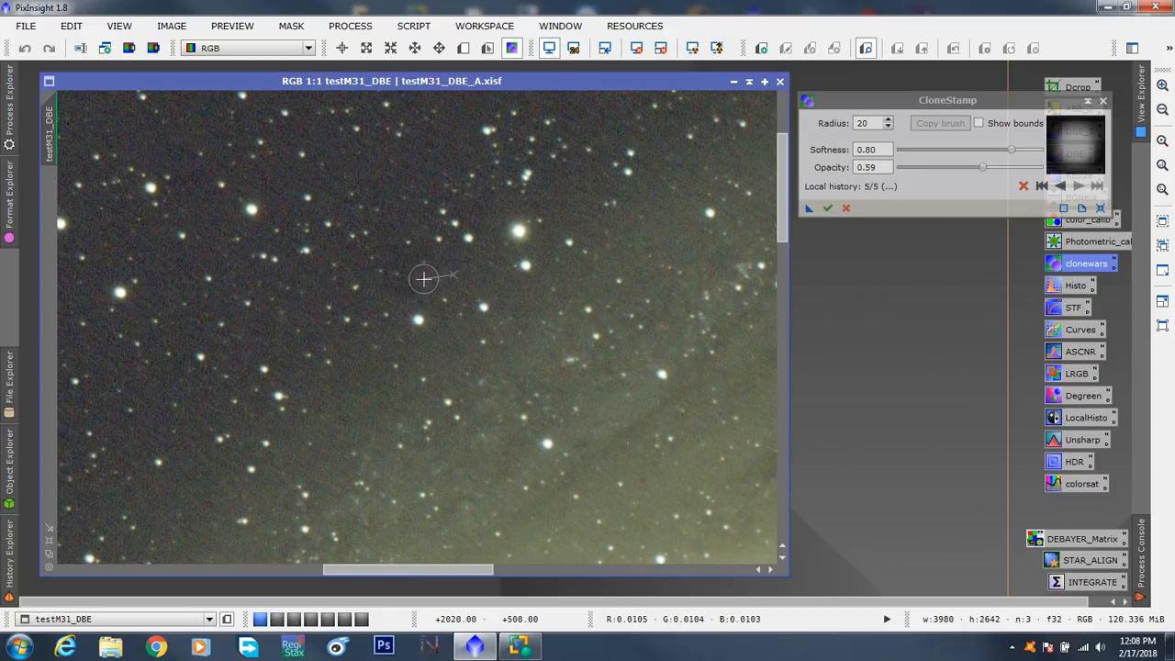
{"action": "left_click", "coordinate": [493, 306]}
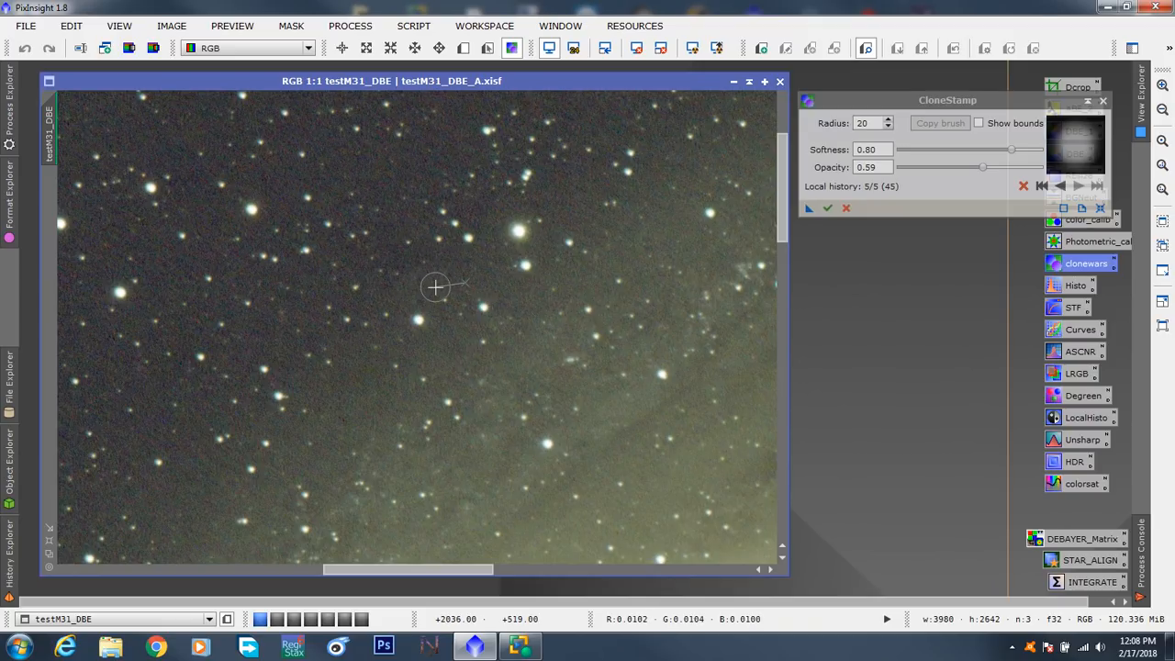
- Review the retouched patch in the wider galaxy view and apply the clone strokes to testM31_DBE
{"action": "scroll", "coordinate": [530, 342], "scroll_direction": "down", "scroll_amount": 4}
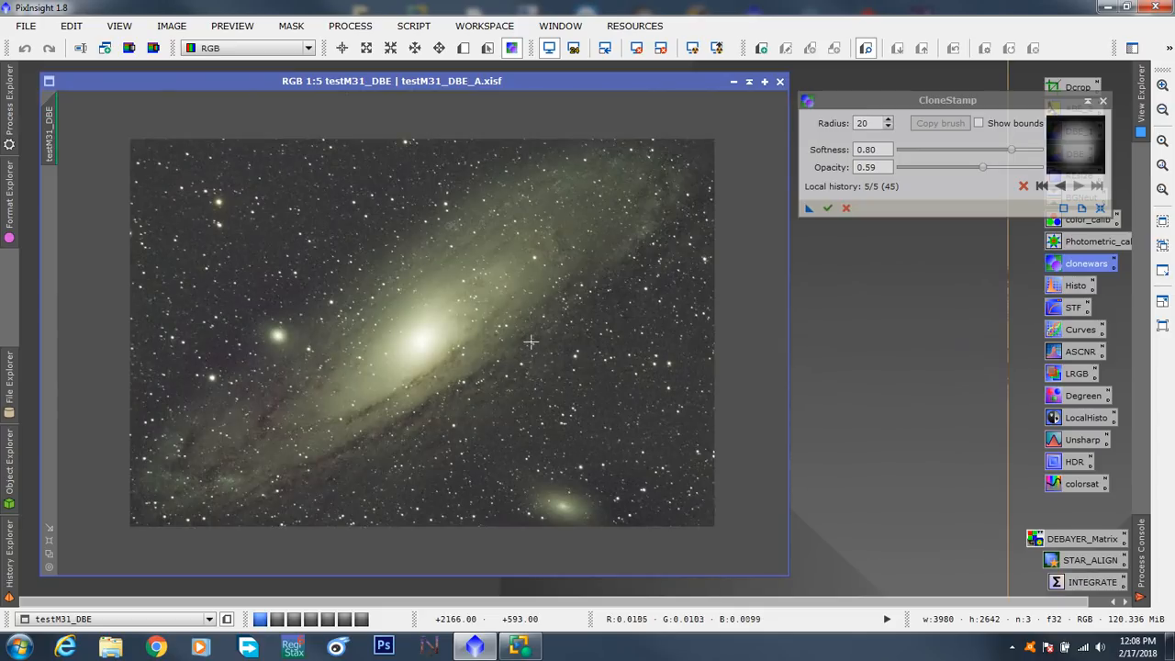
{"action": "scroll", "coordinate": [530, 341], "scroll_direction": "up", "scroll_amount": 2}
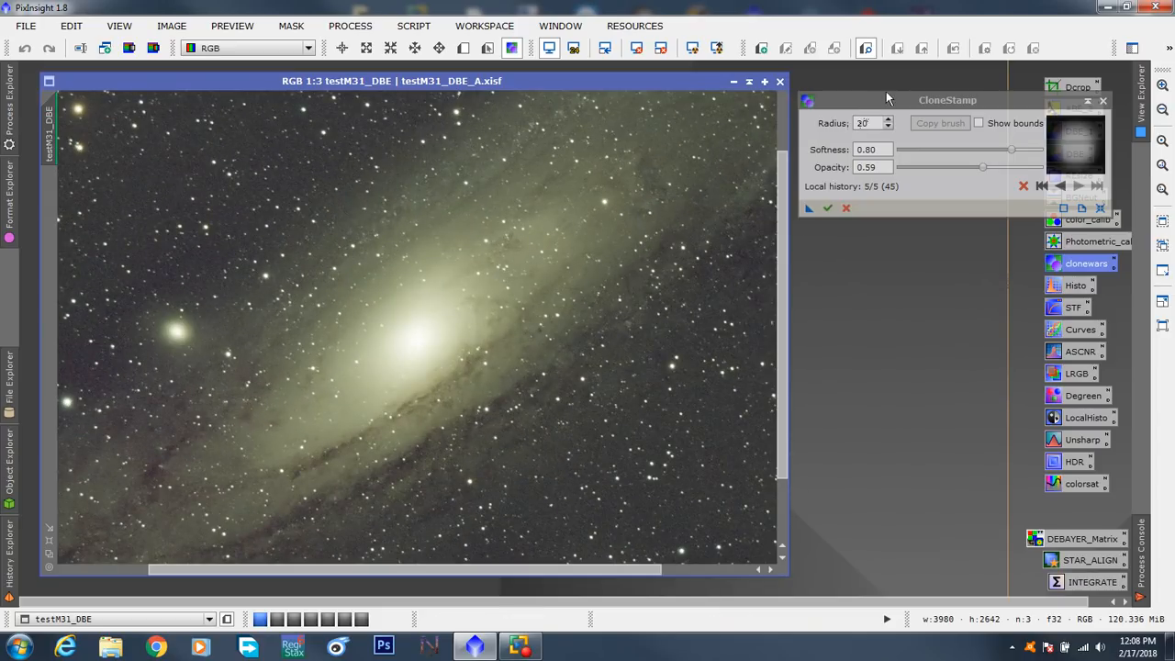
{"action": "left_click_drag", "start_coordinate": [886, 91], "coordinate": [377, 211]}
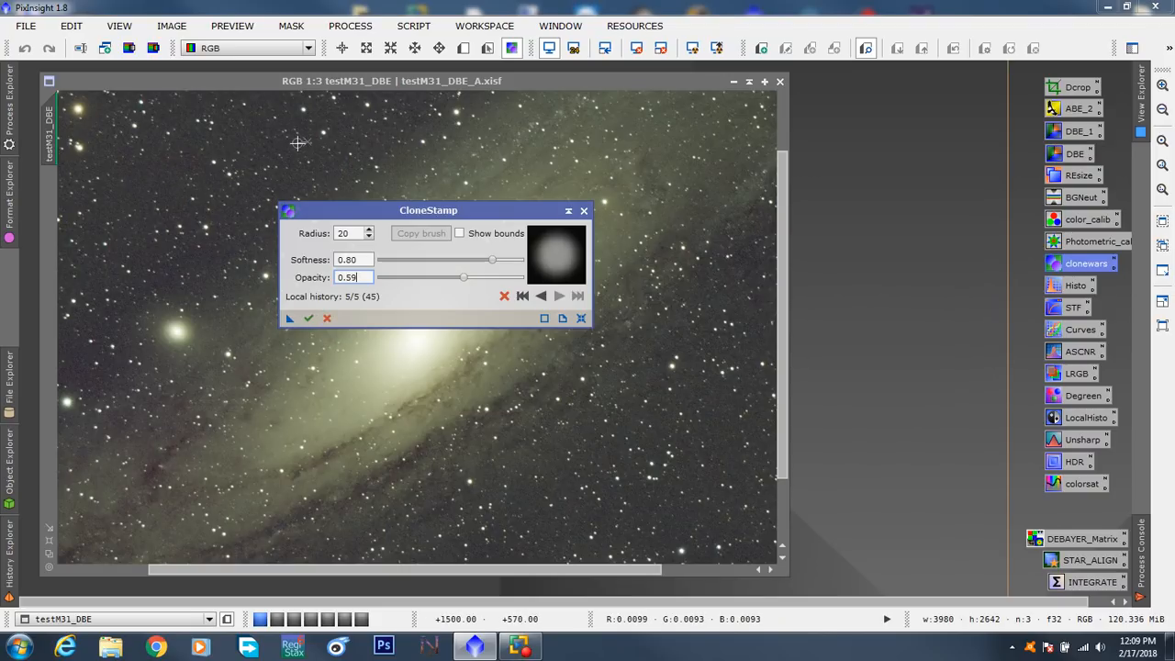
{"action": "left_click_drag", "start_coordinate": [431, 214], "coordinate": [947, 130]}
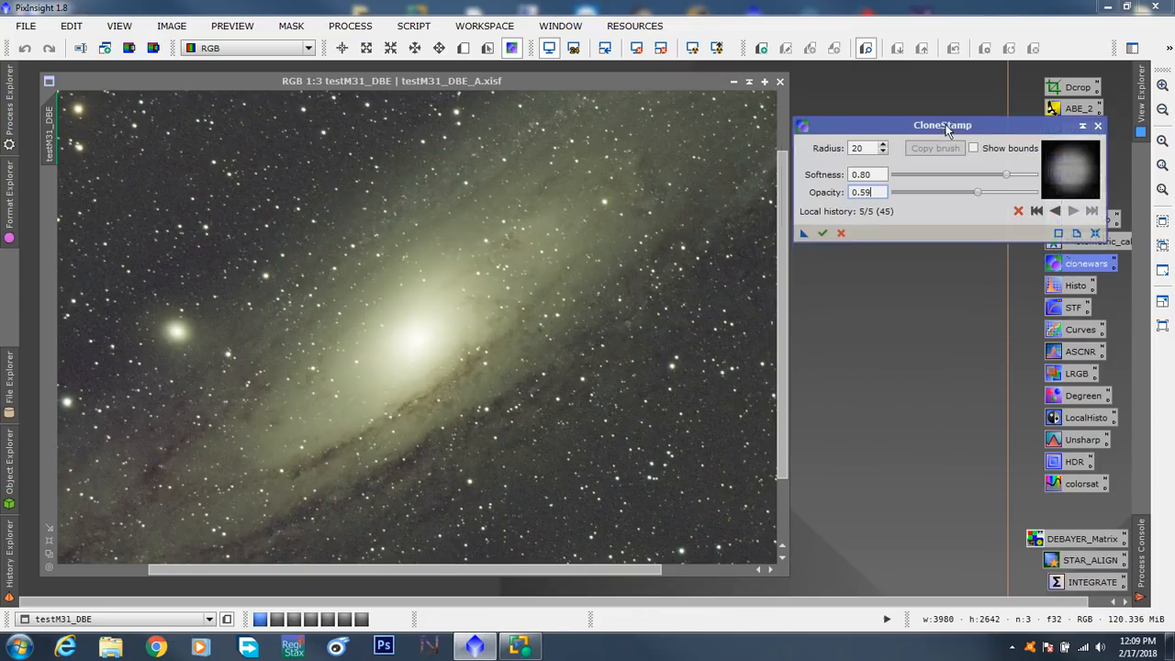
{"action": "left_click", "coordinate": [822, 233]}
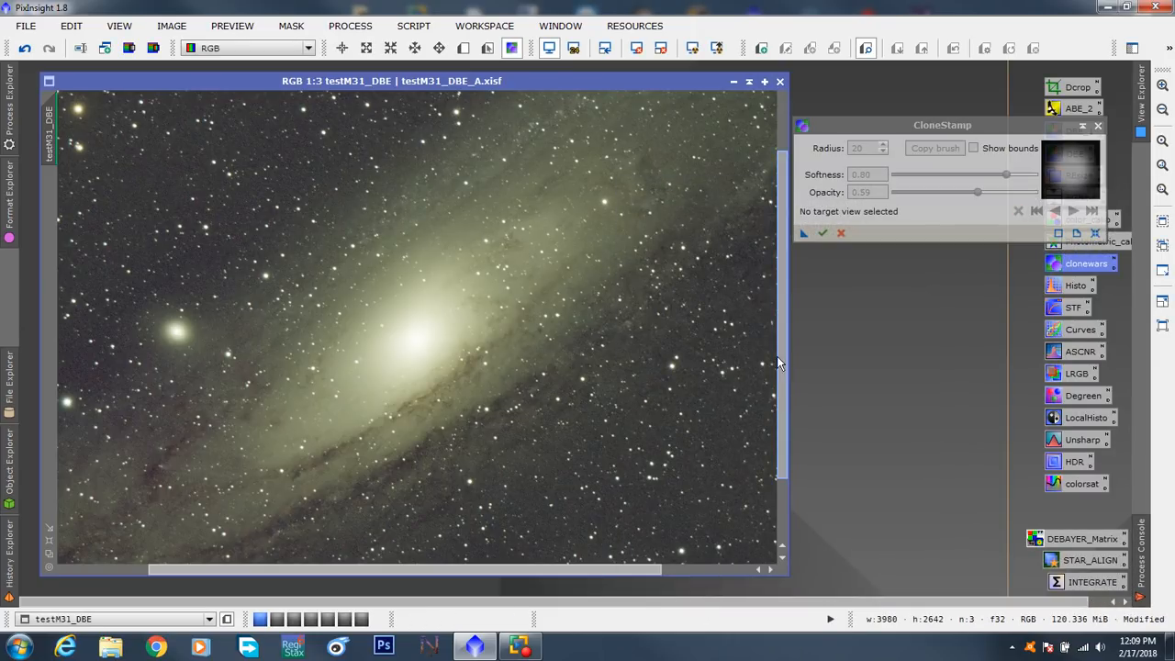
- Start a new cloning session on the starry background southwest of the galaxy's core and set the brush radius to 10
{"action": "scroll", "coordinate": [371, 360], "scroll_direction": "up", "scroll_amount": 4}
{"action": "left_click_drag", "start_coordinate": [420, 570], "coordinate": [85, 528]}
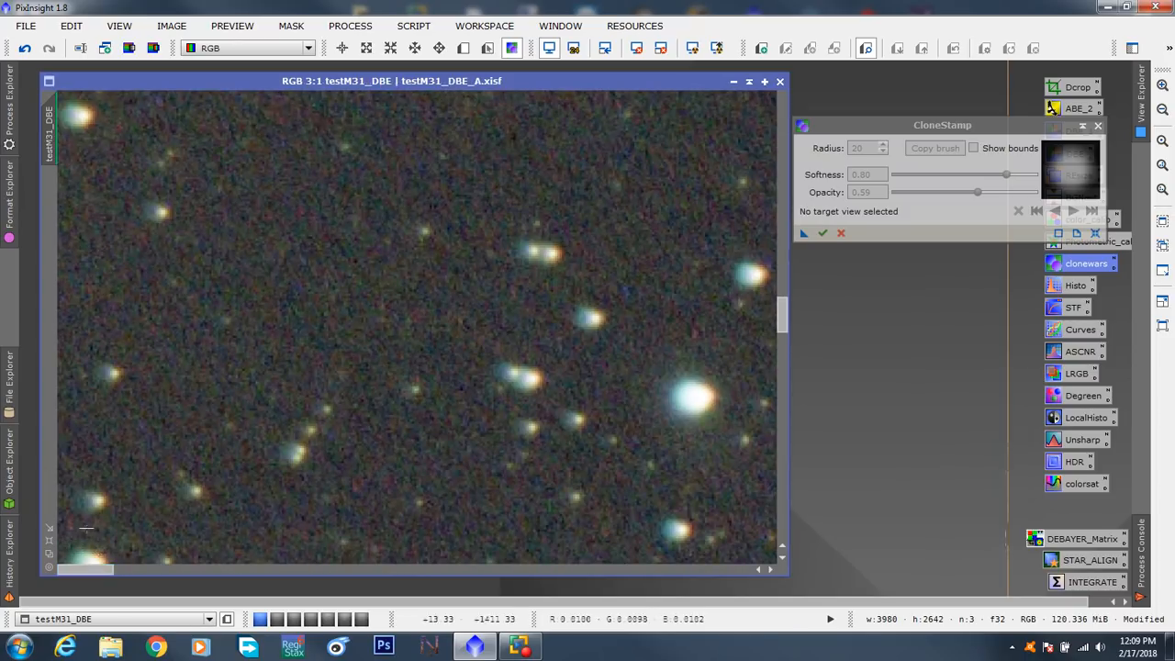
{"action": "left_click_drag", "start_coordinate": [771, 316], "coordinate": [842, 133]}
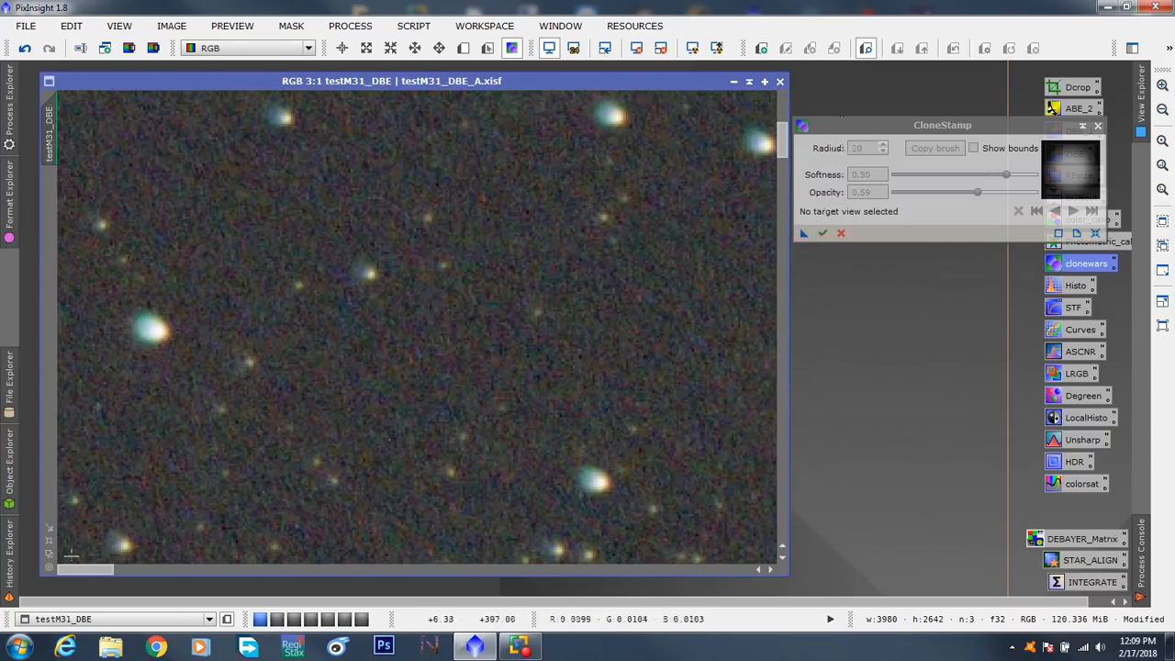
{"action": "left_click_drag", "start_coordinate": [80, 569], "coordinate": [196, 570]}
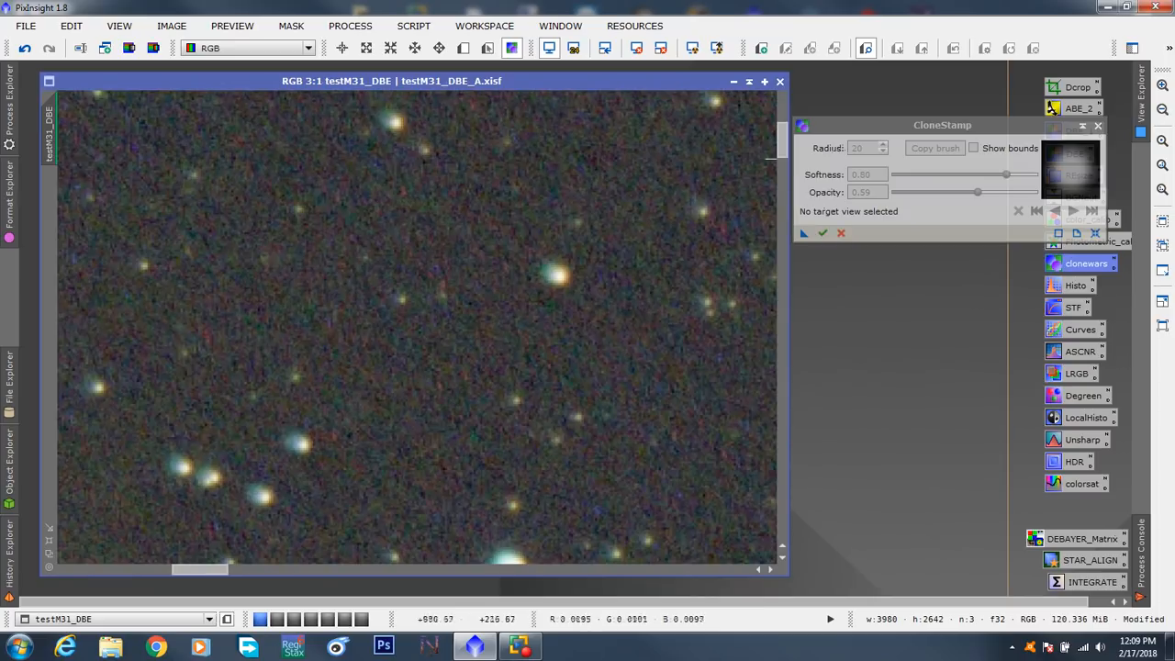
{"action": "left_click_drag", "start_coordinate": [781, 140], "coordinate": [803, 388]}
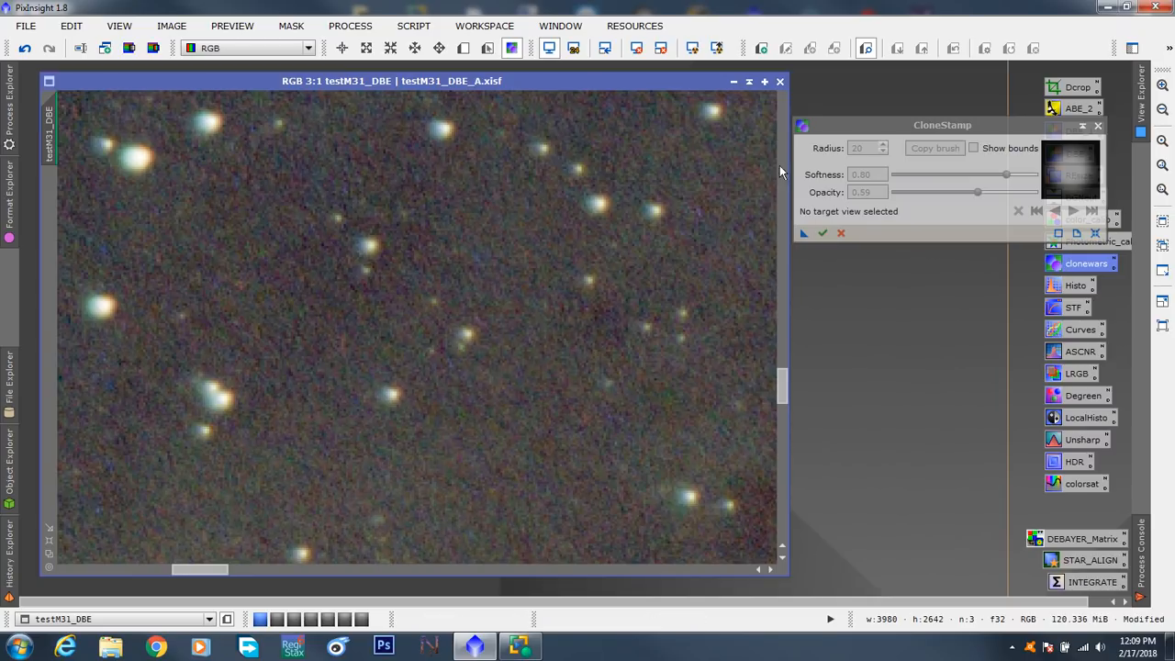
{"action": "left_click", "coordinate": [471, 226]}
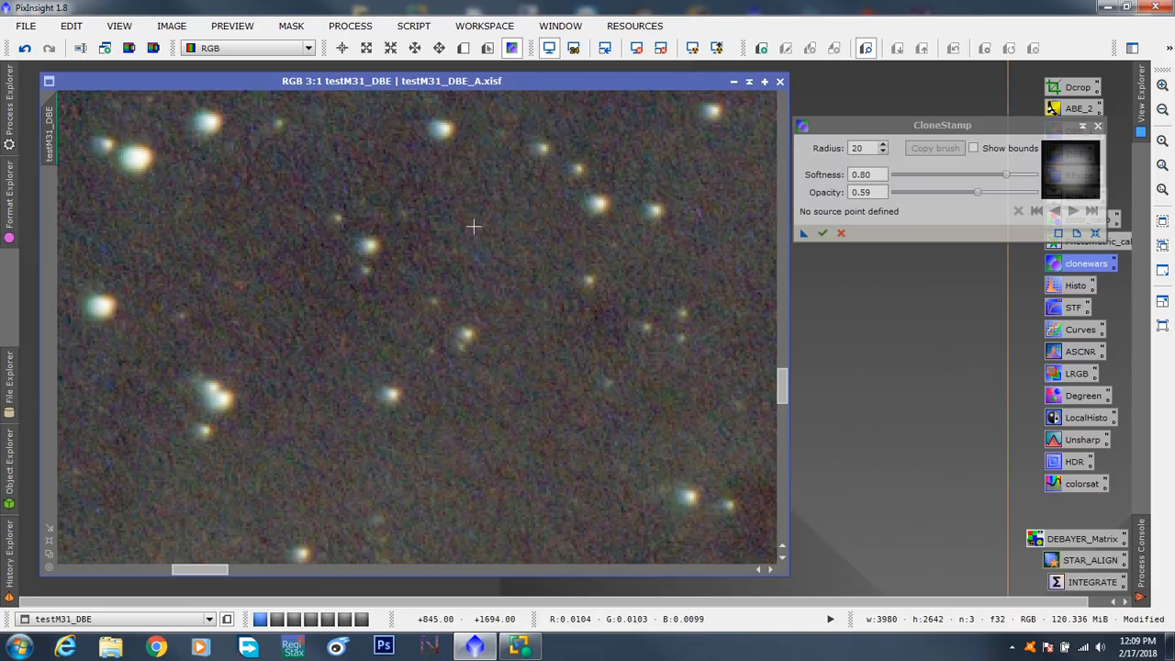
{"action": "left_click", "coordinate": [472, 223], "text": "ctrl"}
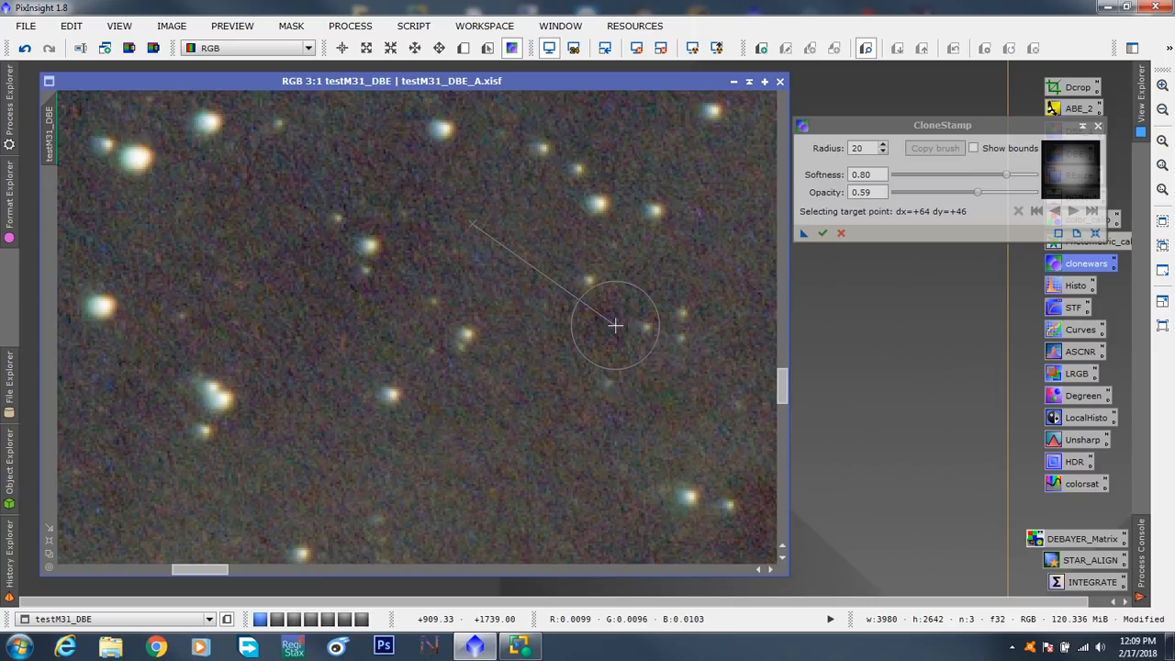
{"action": "left_click", "coordinate": [856, 148]}
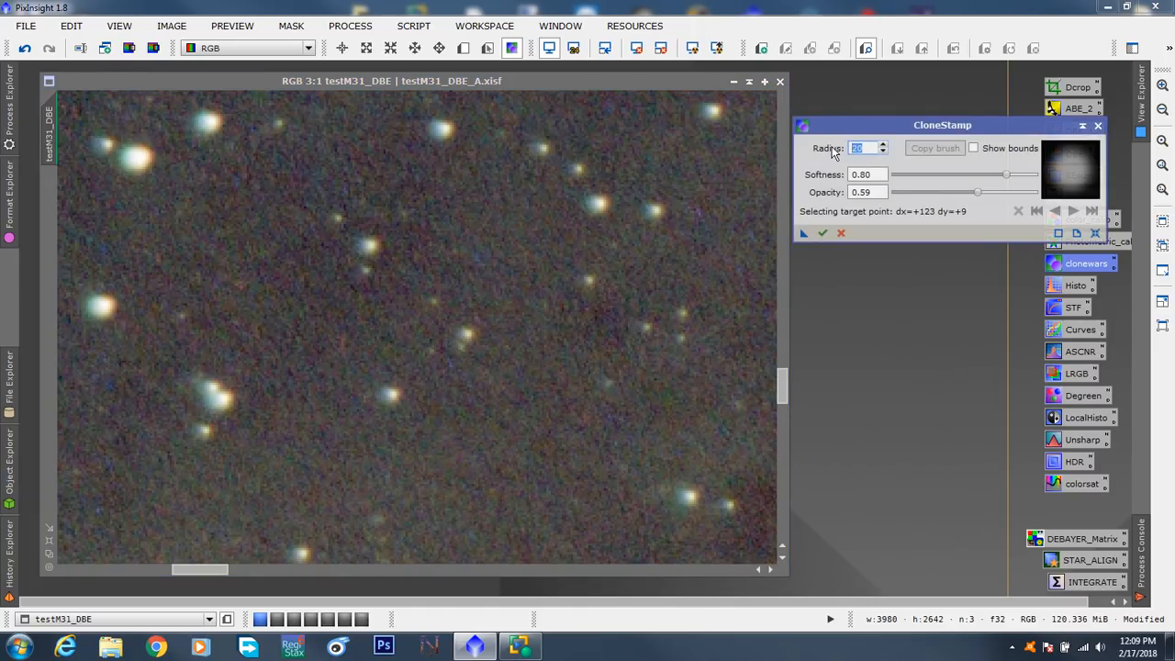
{"action": "type", "text": "10"}
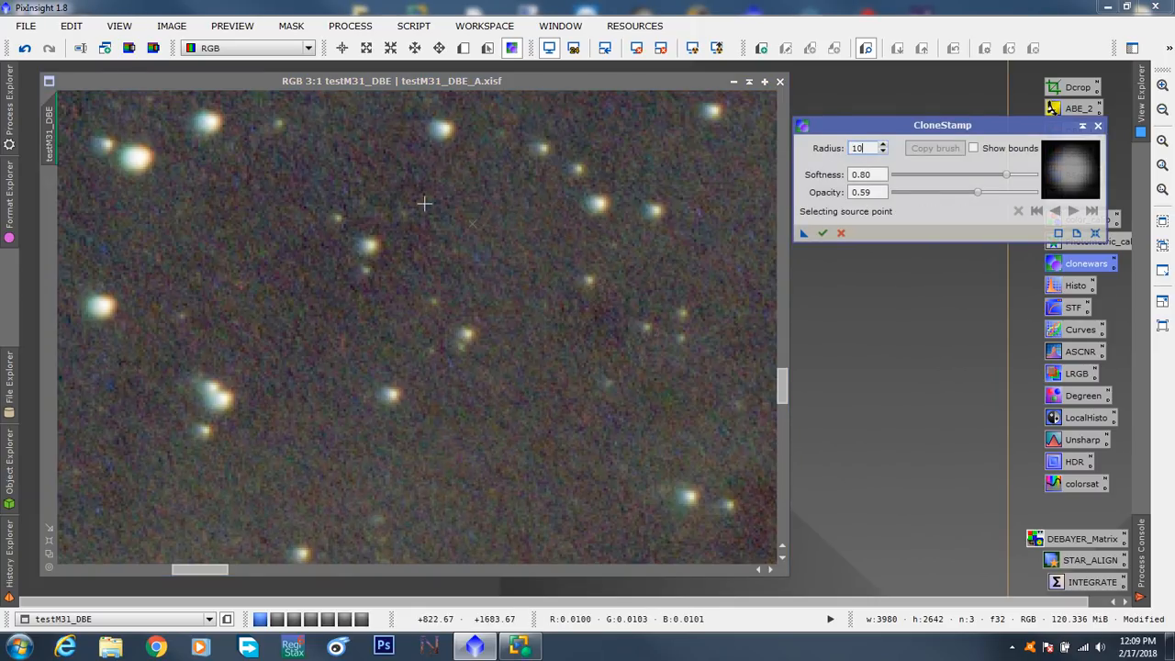
- Clone clean background onto the dark spot beside the small group of faint stars, apply it, and fit the whole image in its window
{"action": "left_click", "coordinate": [463, 188], "text": "ctrl"}
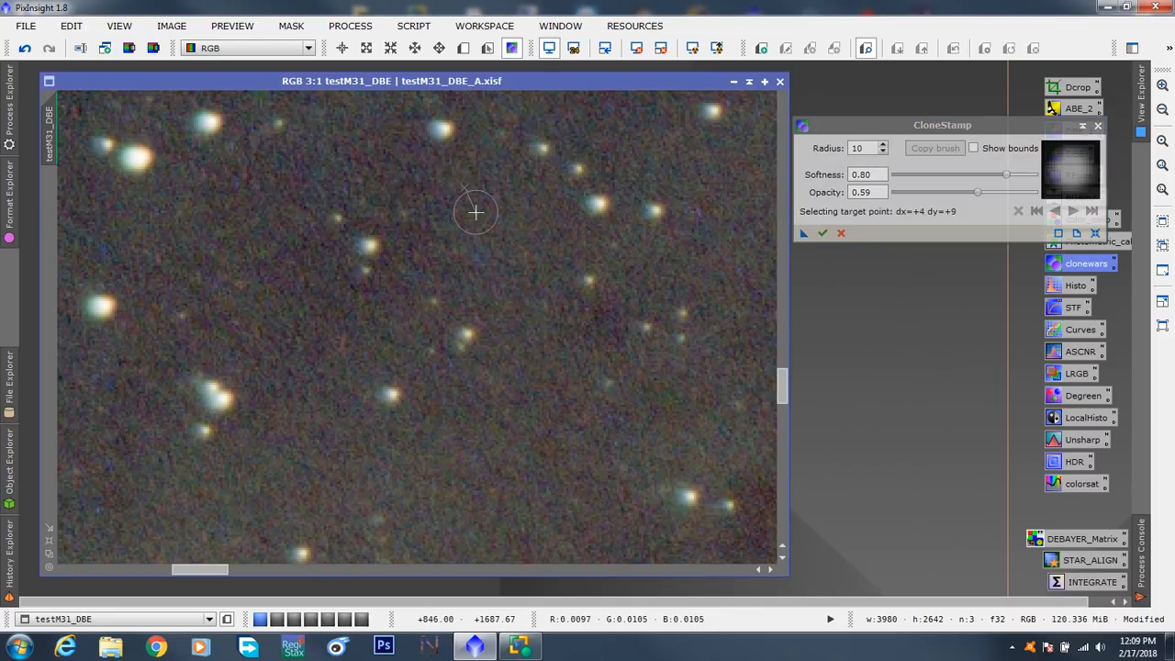
{"action": "left_click", "coordinate": [604, 316]}
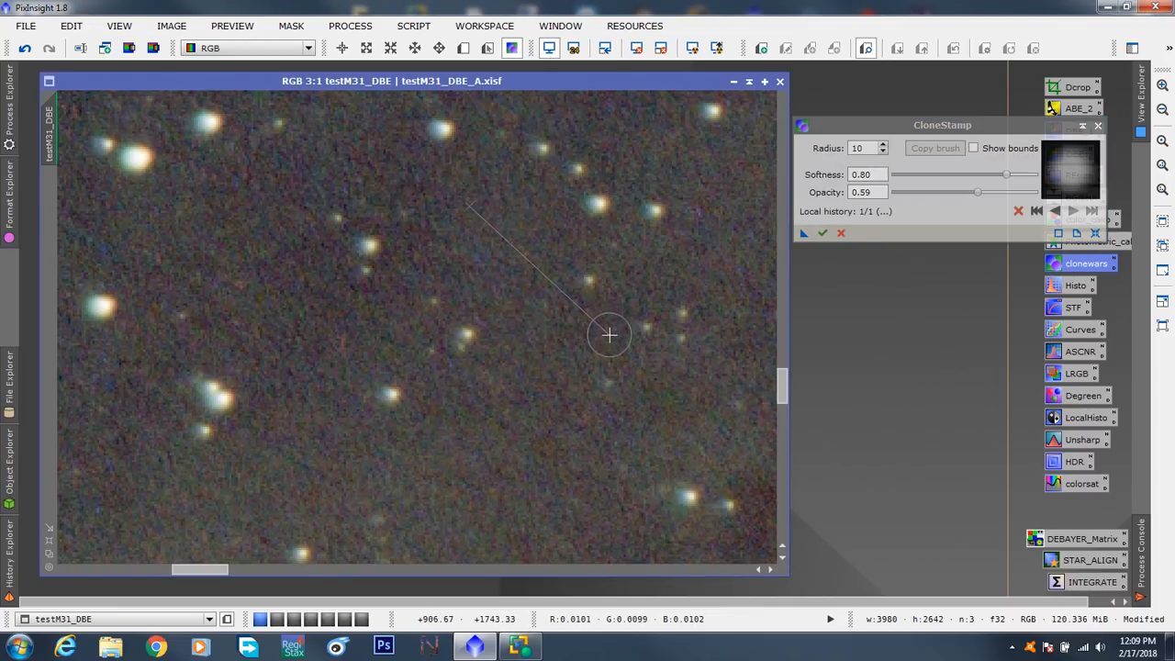
{"action": "key", "text": "ctrl"}
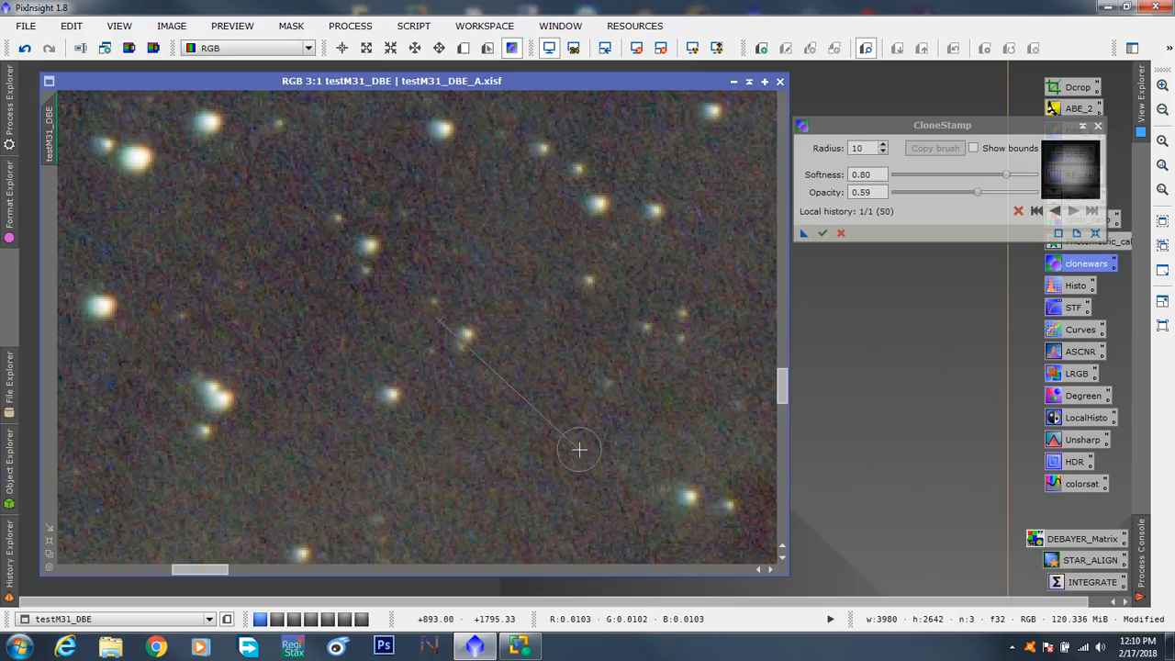
{"action": "left_click_drag", "start_coordinate": [213, 568], "coordinate": [227, 569]}
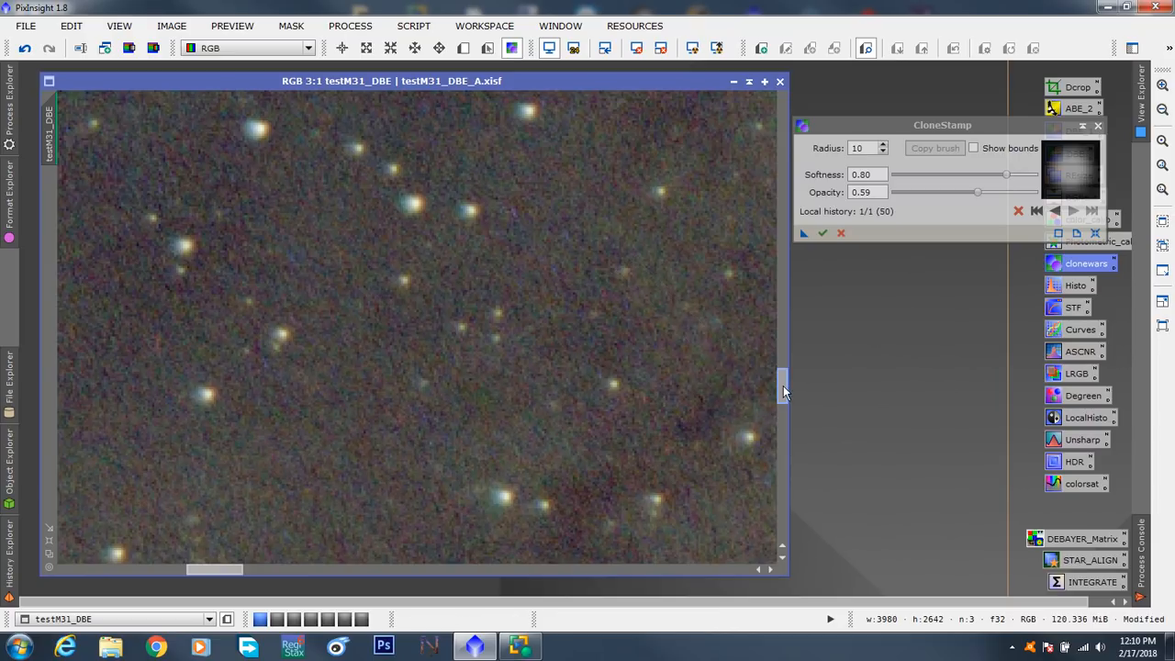
{"action": "mouse_move", "coordinate": [783, 386]}
{"action": "left_mouse_down"}
{"action": "mouse_move", "coordinate": [785, 413]}
{"action": "mouse_move", "coordinate": [803, 357]}
{"action": "left_mouse_up"}
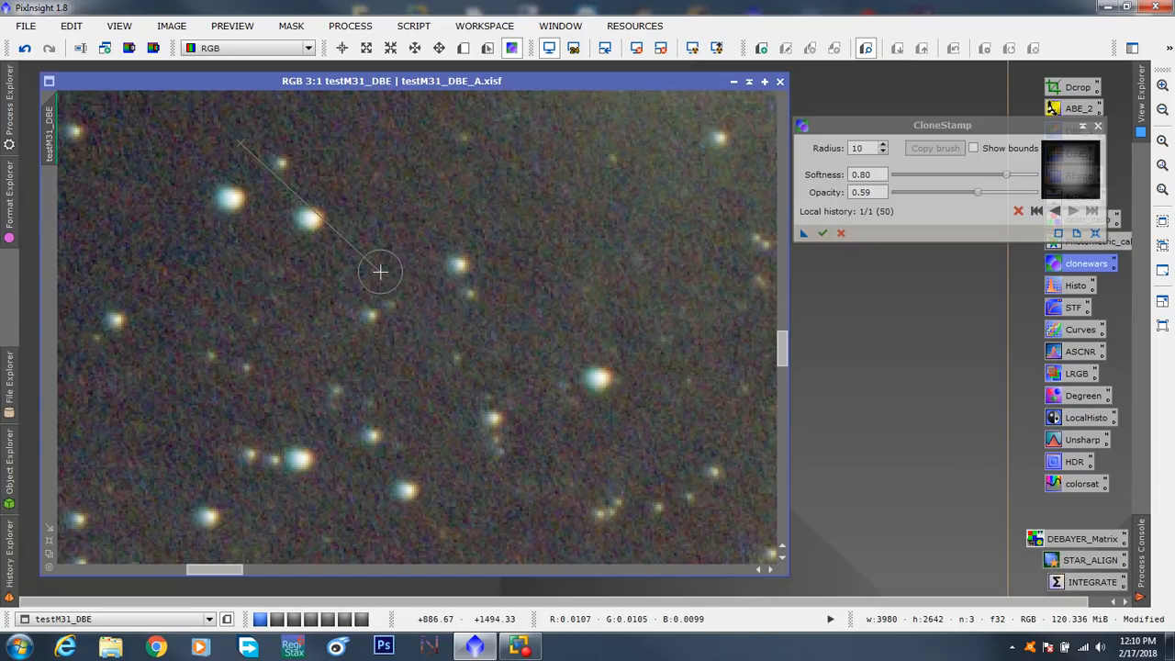
{"action": "left_click", "coordinate": [823, 233]}
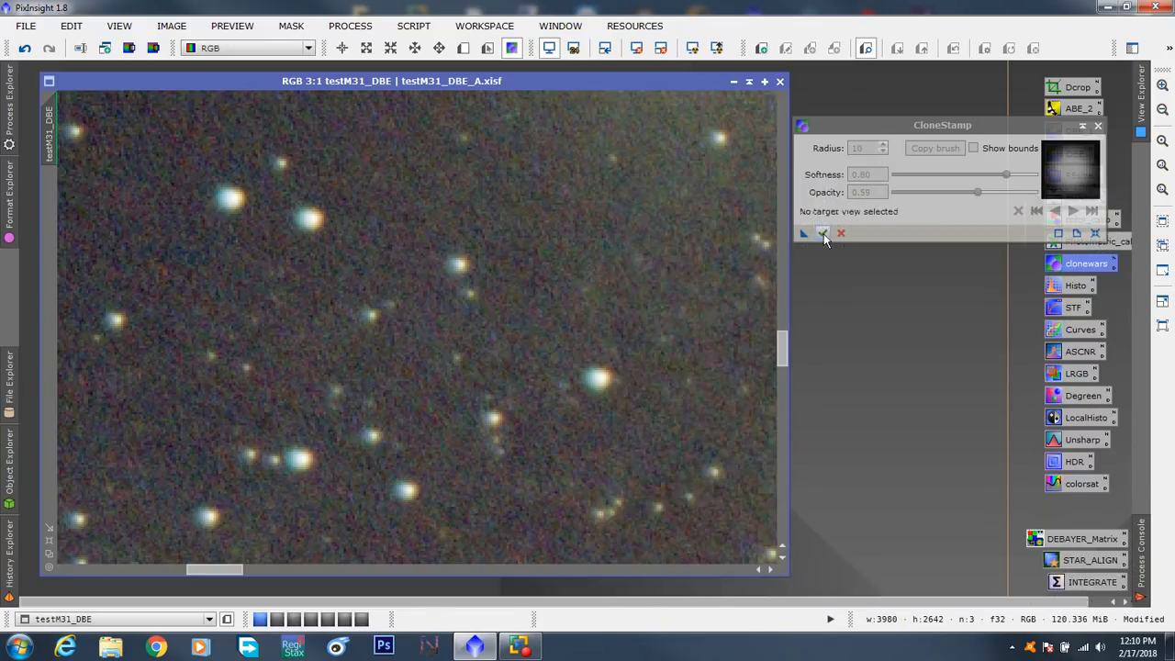
{"action": "left_click", "coordinate": [51, 556]}
- Save the current CloneStamp settings as a process icon on the workspace and give it the identifier Clone1
{"action": "left_click_drag", "start_coordinate": [839, 133], "coordinate": [747, 220]}
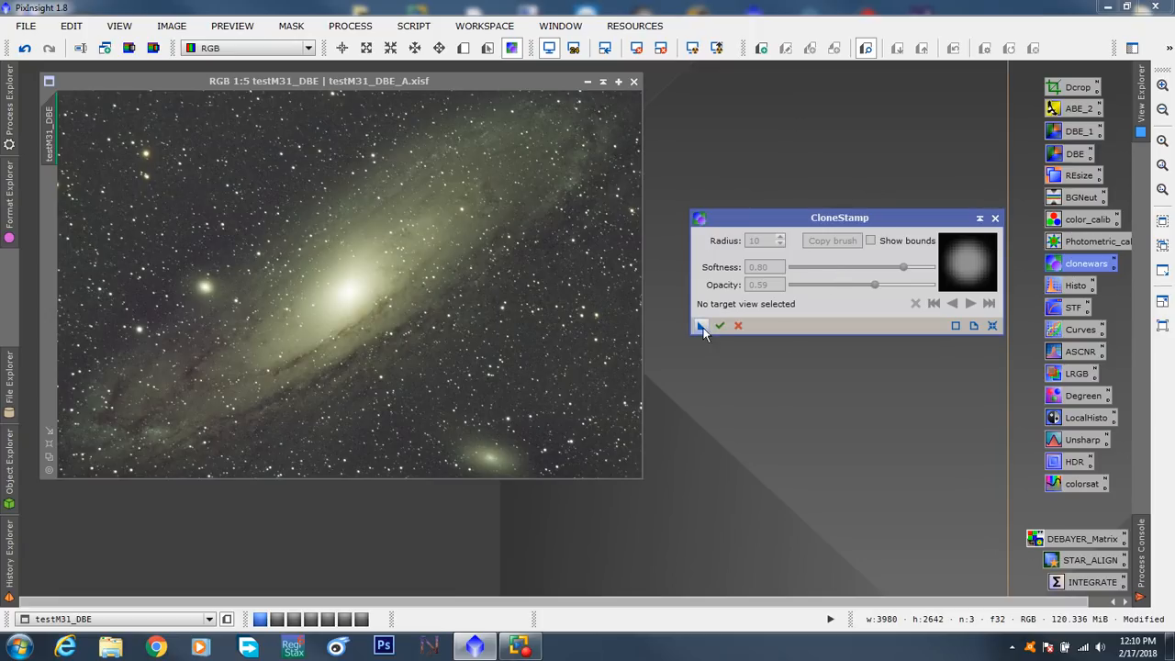
{"action": "left_click_drag", "start_coordinate": [699, 330], "coordinate": [722, 389]}
{"action": "right_click", "coordinate": [721, 389]}
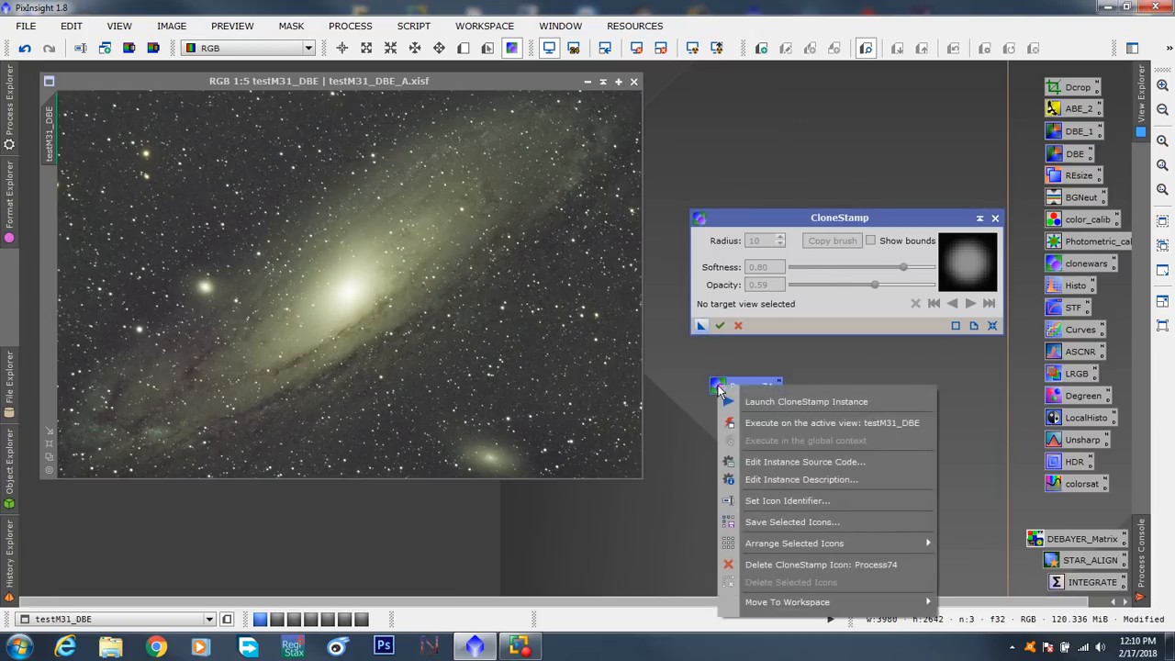
{"action": "left_click", "coordinate": [751, 501]}
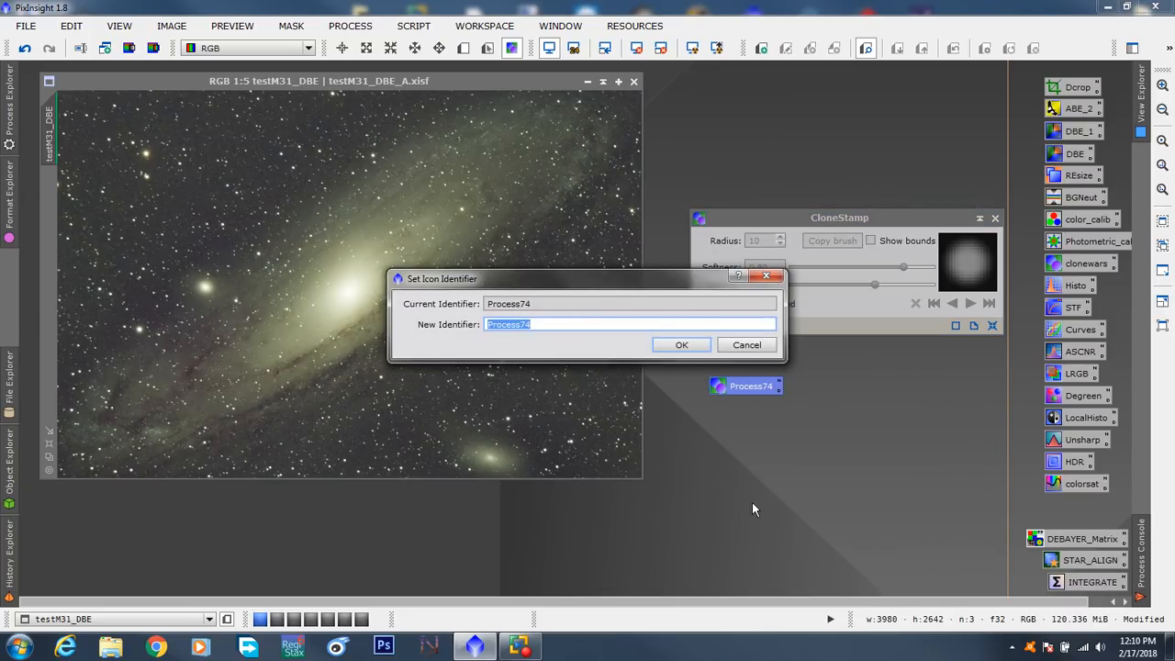
{"action": "type", "text": "Clo"}
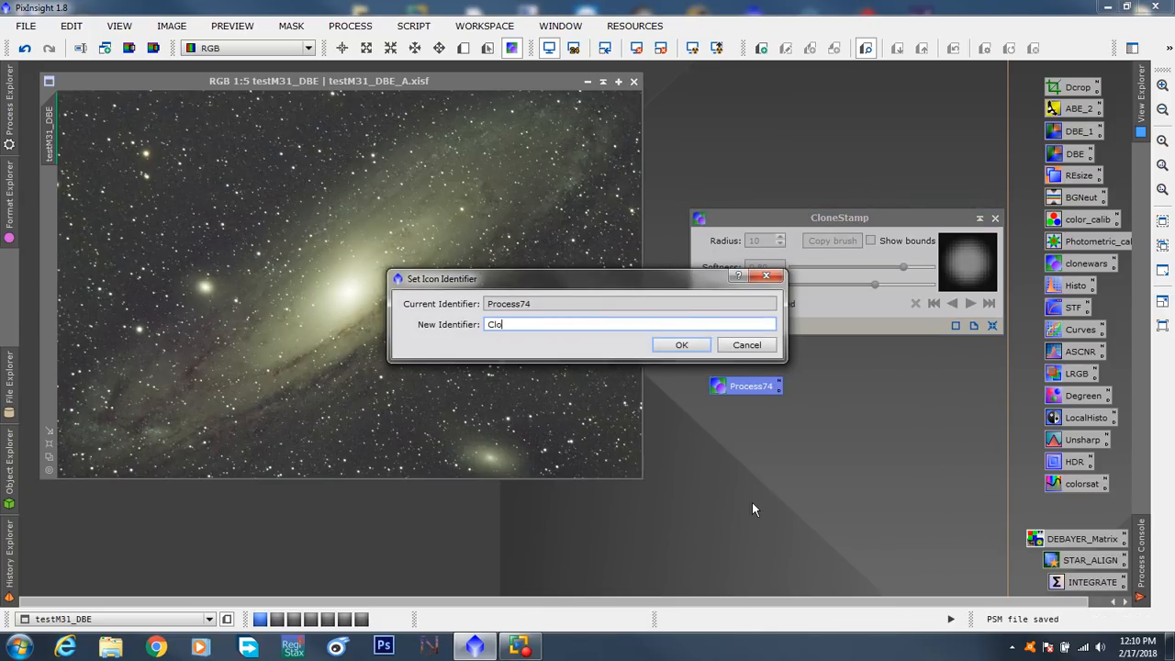
{"action": "type", "text": "ne1"}
{"action": "left_click", "coordinate": [692, 352]}
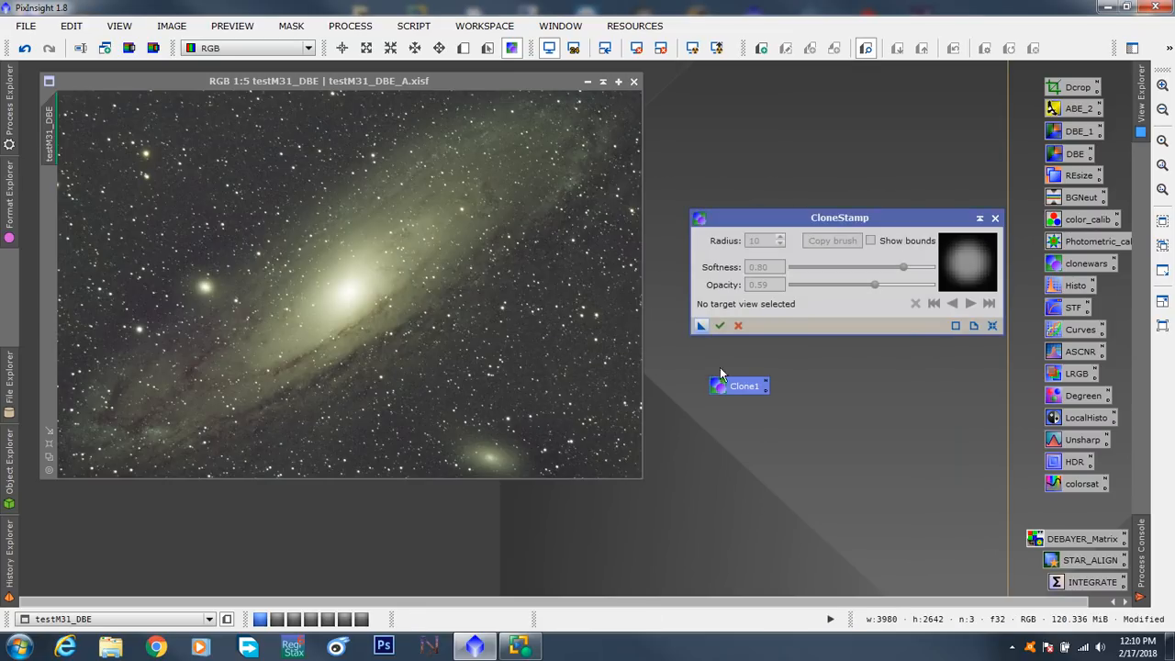
- Close CloneStamp and place the Clone1 icon directly beneath colorsat in the column of process icons
{"action": "left_click", "coordinate": [995, 218]}
{"action": "left_click_drag", "start_coordinate": [734, 397], "coordinate": [808, 145]}
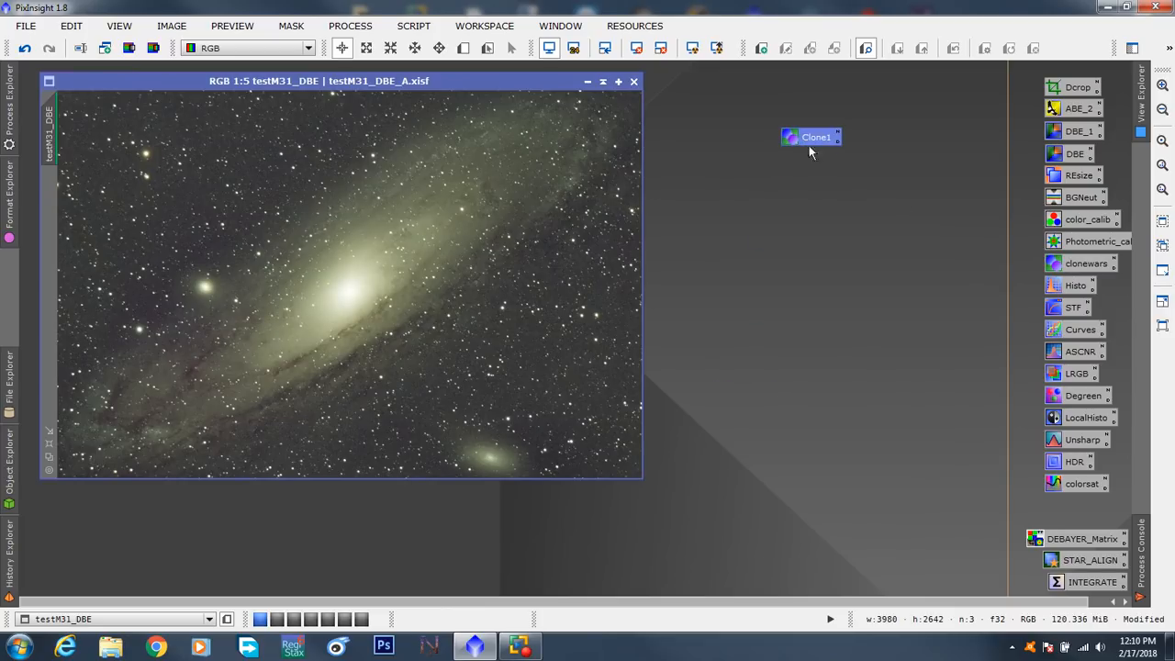
{"action": "mouse_move", "coordinate": [1085, 264]}
{"action": "left_mouse_down"}
{"action": "mouse_move", "coordinate": [871, 235]}
{"action": "mouse_move", "coordinate": [1068, 266]}
{"action": "left_mouse_up"}
{"action": "right_click", "coordinate": [872, 241]}
{"action": "left_click", "coordinate": [825, 256]}
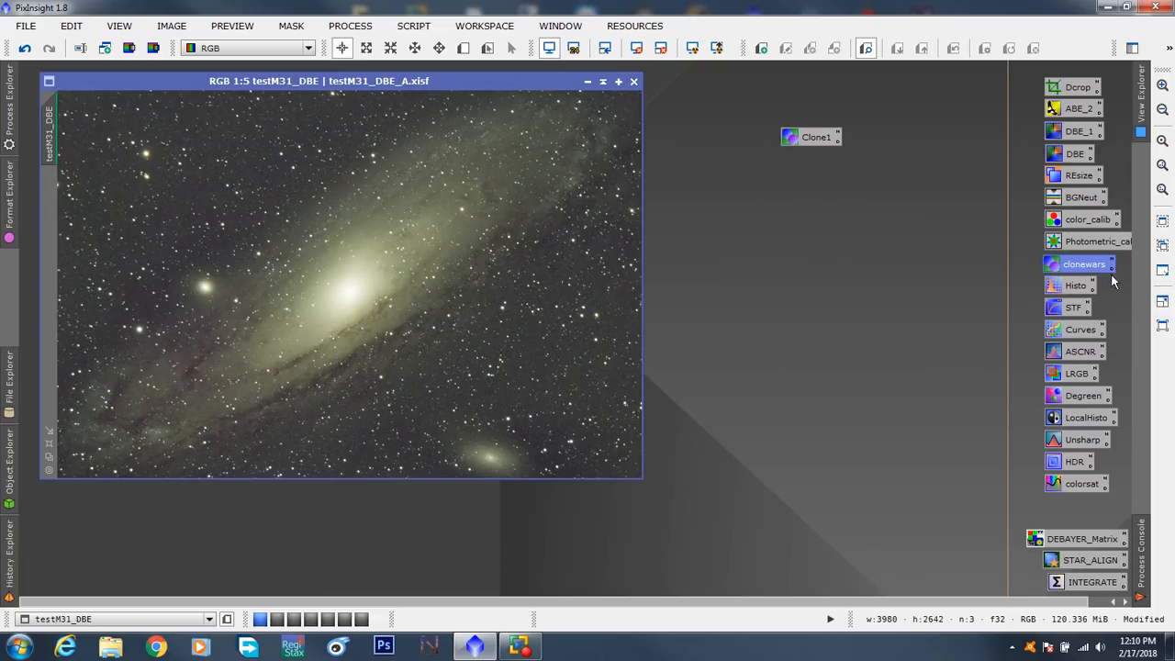
{"action": "left_click_drag", "start_coordinate": [813, 138], "coordinate": [1072, 505]}
- Open the Clone1 icon to check its stored radius, softness and opacity, and close the CloneStamp session
{"action": "double_click", "coordinate": [1072, 505]}
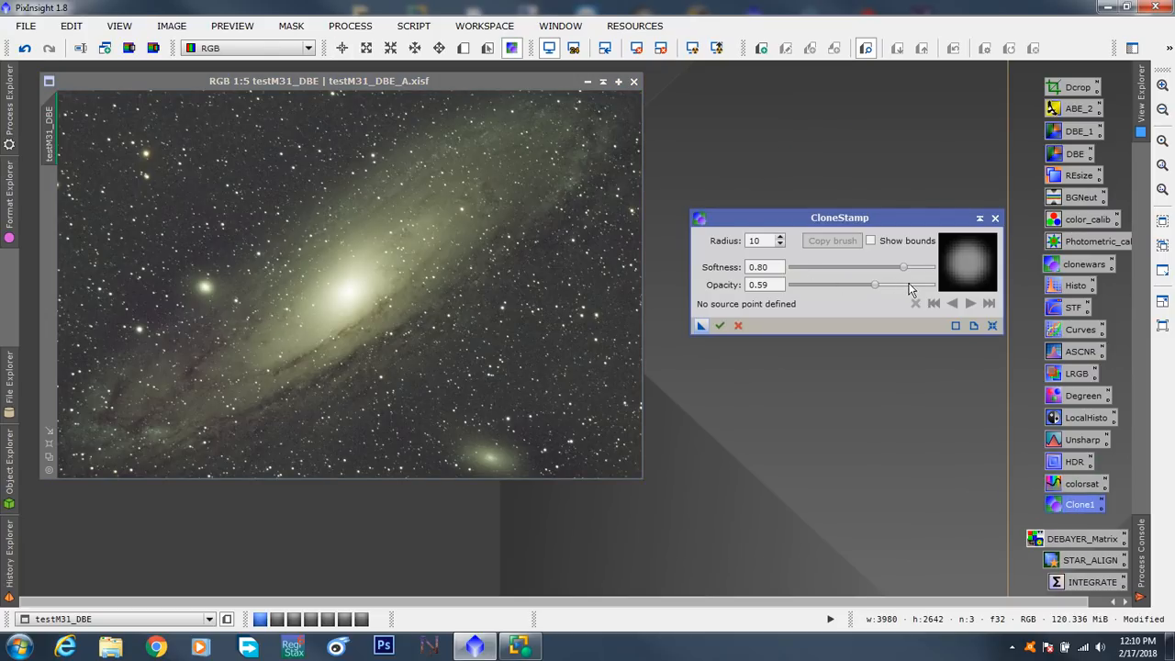
{"action": "left_click", "coordinate": [994, 218]}
{"action": "left_click", "coordinate": [557, 343]}
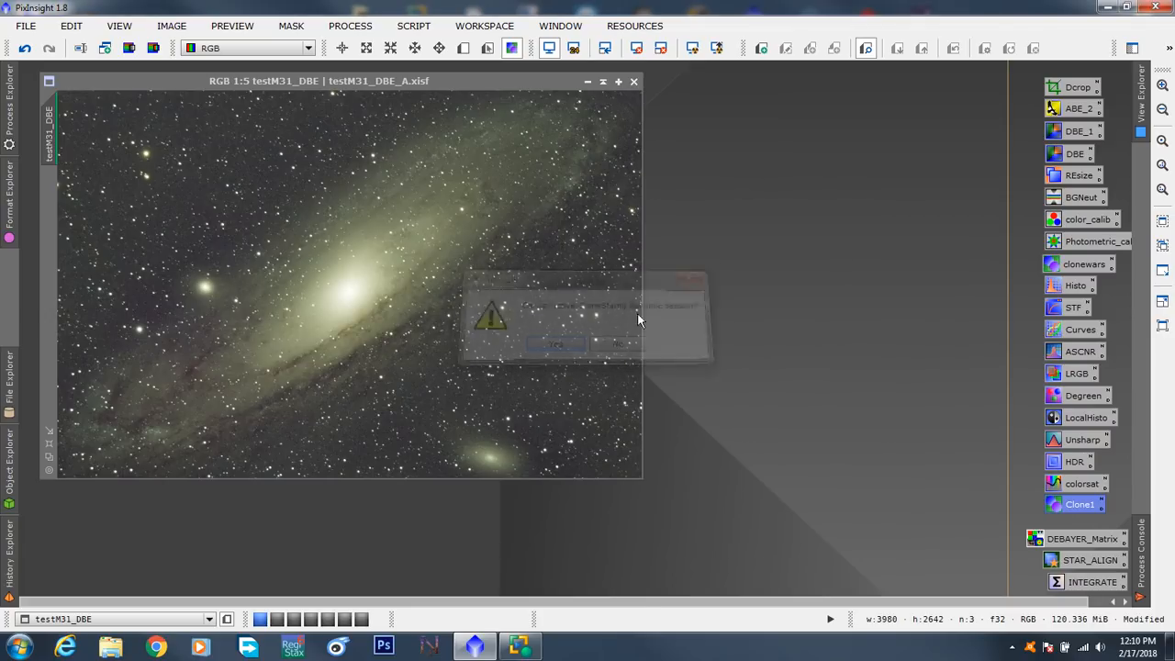
- Reposition the testM31_DBE image window on the workspace and save the retouched image to its existing file
{"action": "left_click_drag", "start_coordinate": [393, 82], "coordinate": [435, 102]}
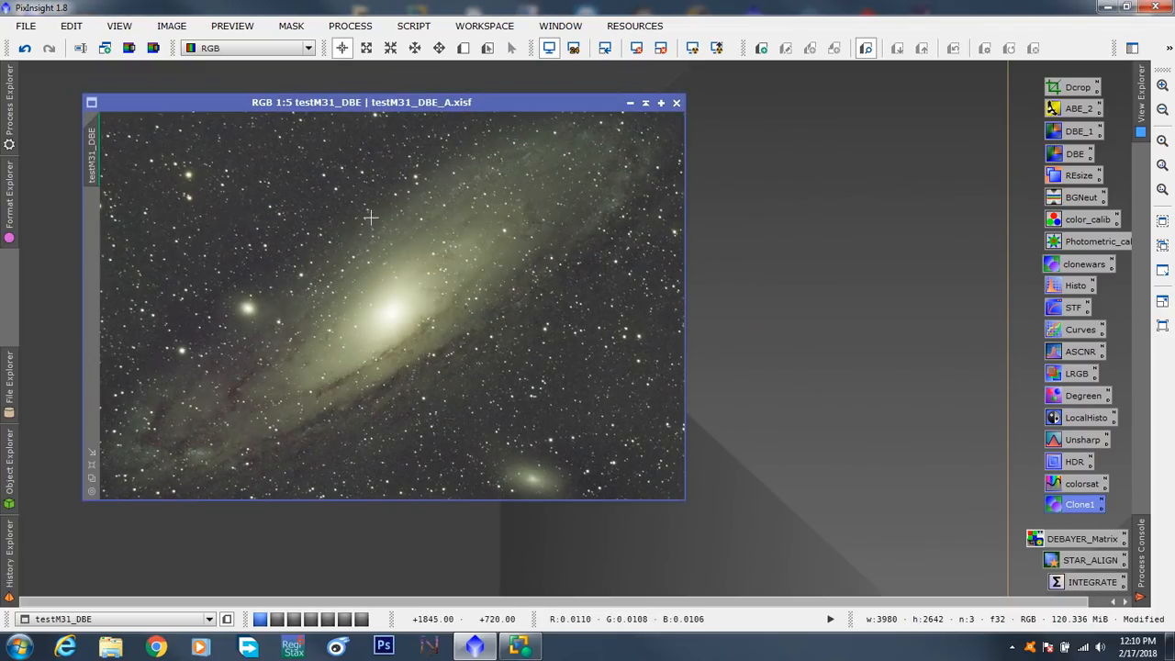
{"action": "left_click", "coordinate": [25, 28]}
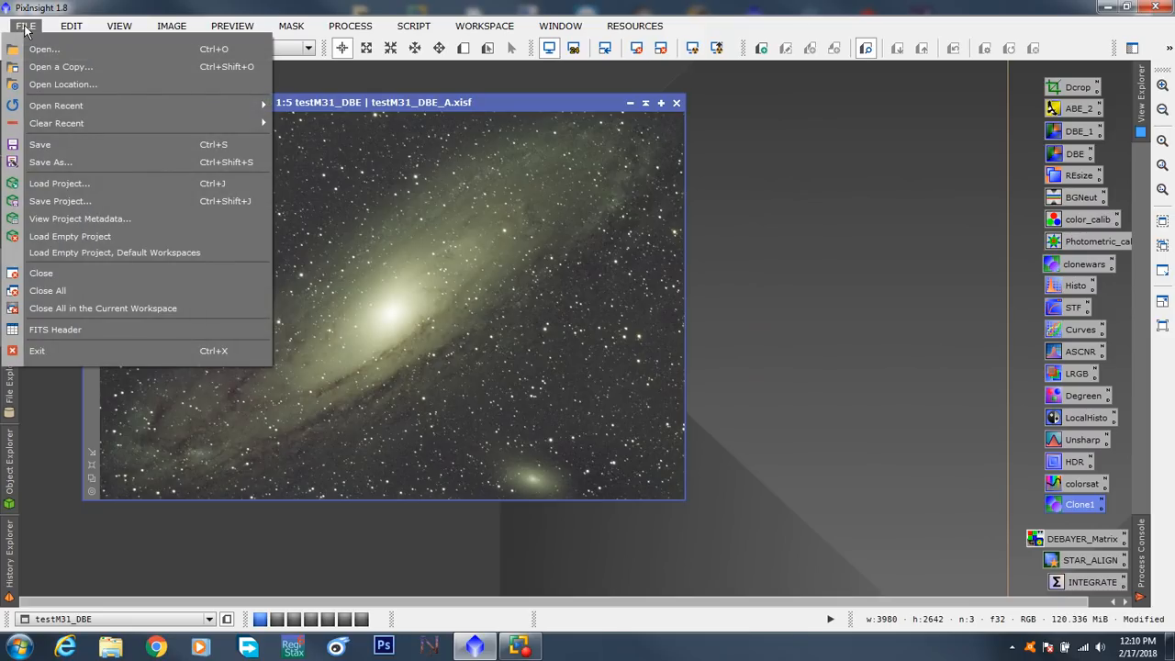
{"action": "left_click", "coordinate": [35, 144]}
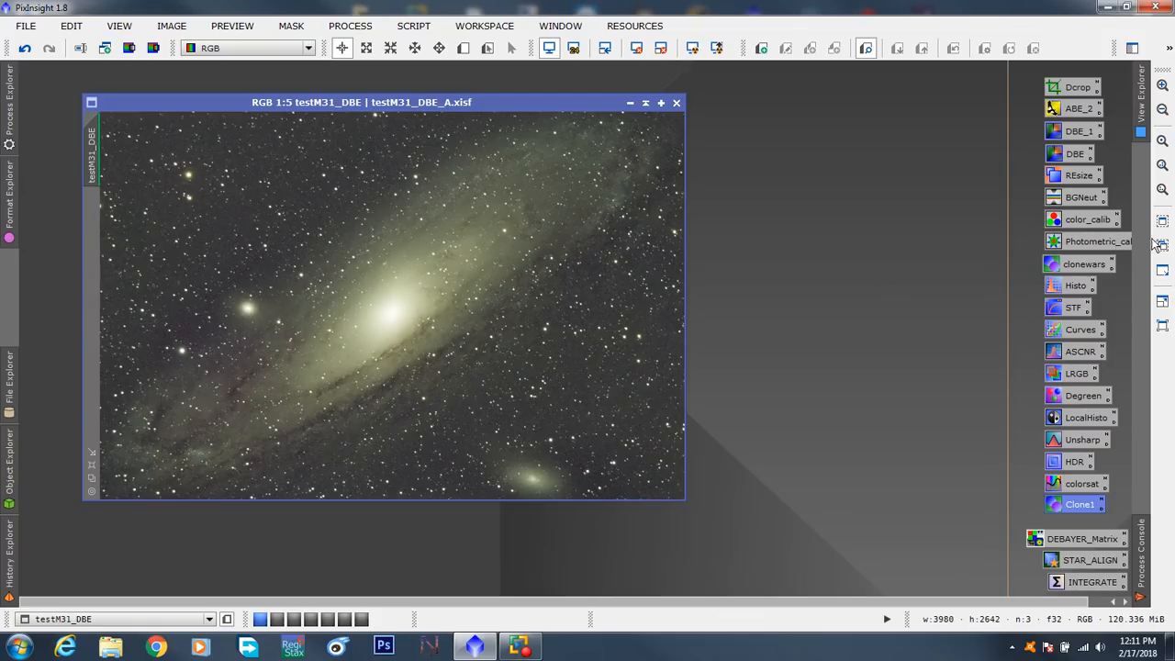
- Shift the Photometric_calib process icon sideways in the icon column so its full name can be read
{"action": "left_click", "coordinate": [1088, 244]}
{"action": "left_click_drag", "start_coordinate": [1087, 245], "coordinate": [1076, 245]}
{"action": "left_click", "coordinate": [959, 248]}
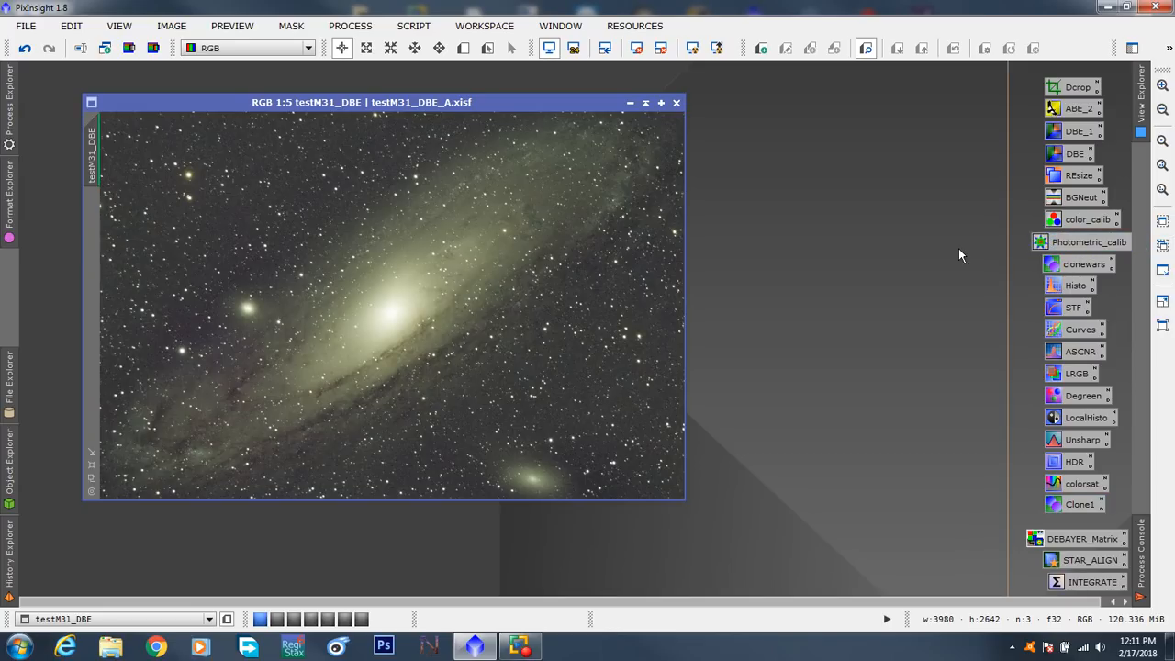
- Open the Photometric_calib icon to examine the PhotometricColorCalibration parameters, close it without applying, and reposition the testM31_DBE window
{"action": "left_click", "coordinate": [1058, 243]}
{"action": "double_click", "coordinate": [1058, 243]}
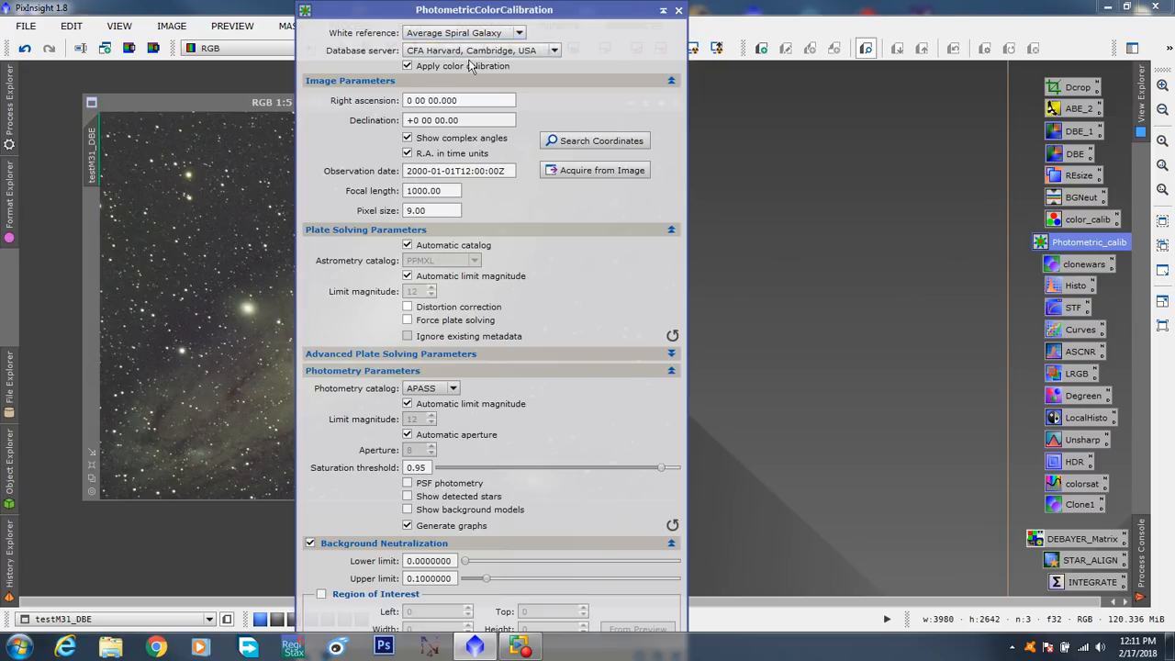
{"action": "left_click", "coordinate": [678, 10]}
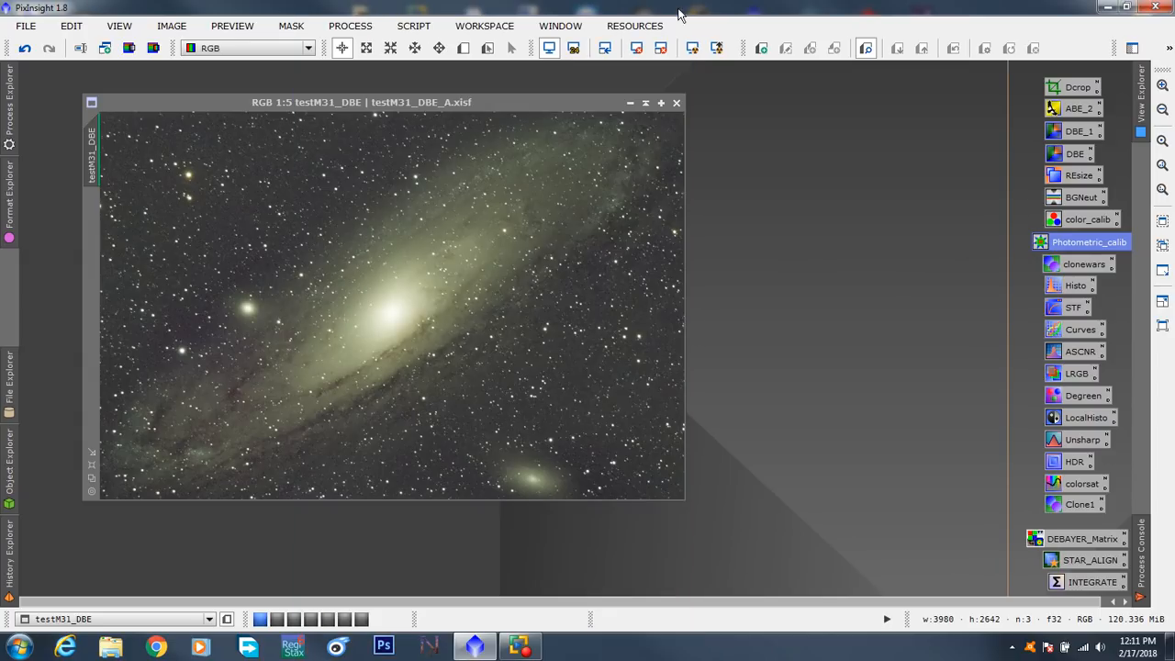
{"action": "left_click_drag", "start_coordinate": [483, 105], "coordinate": [448, 94]}
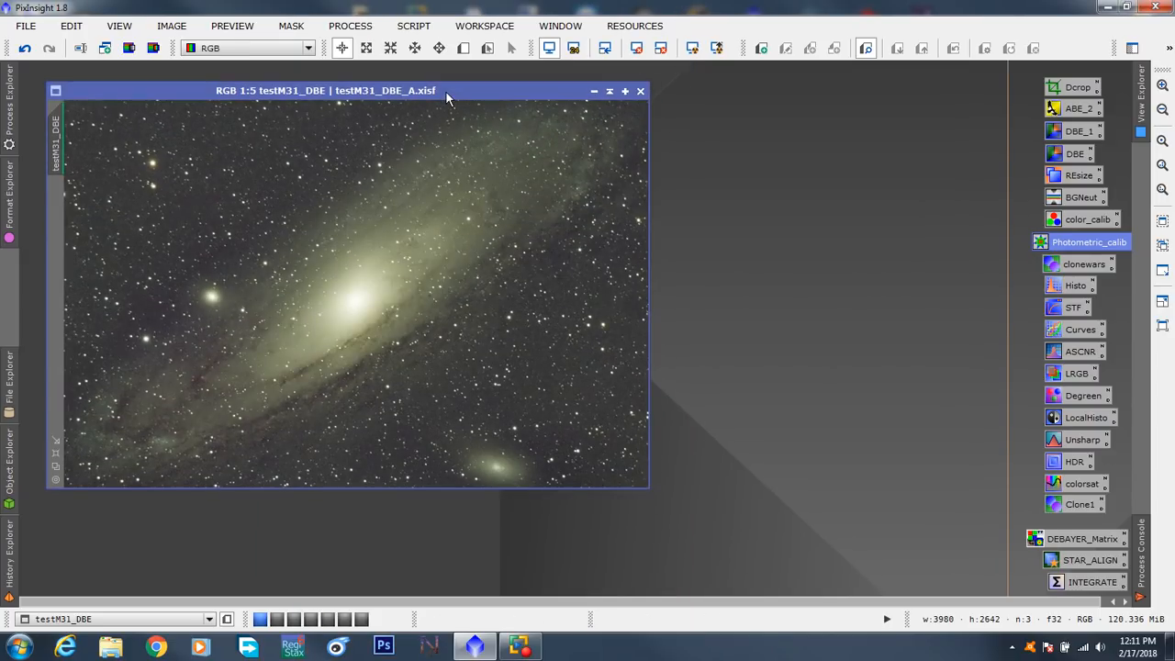